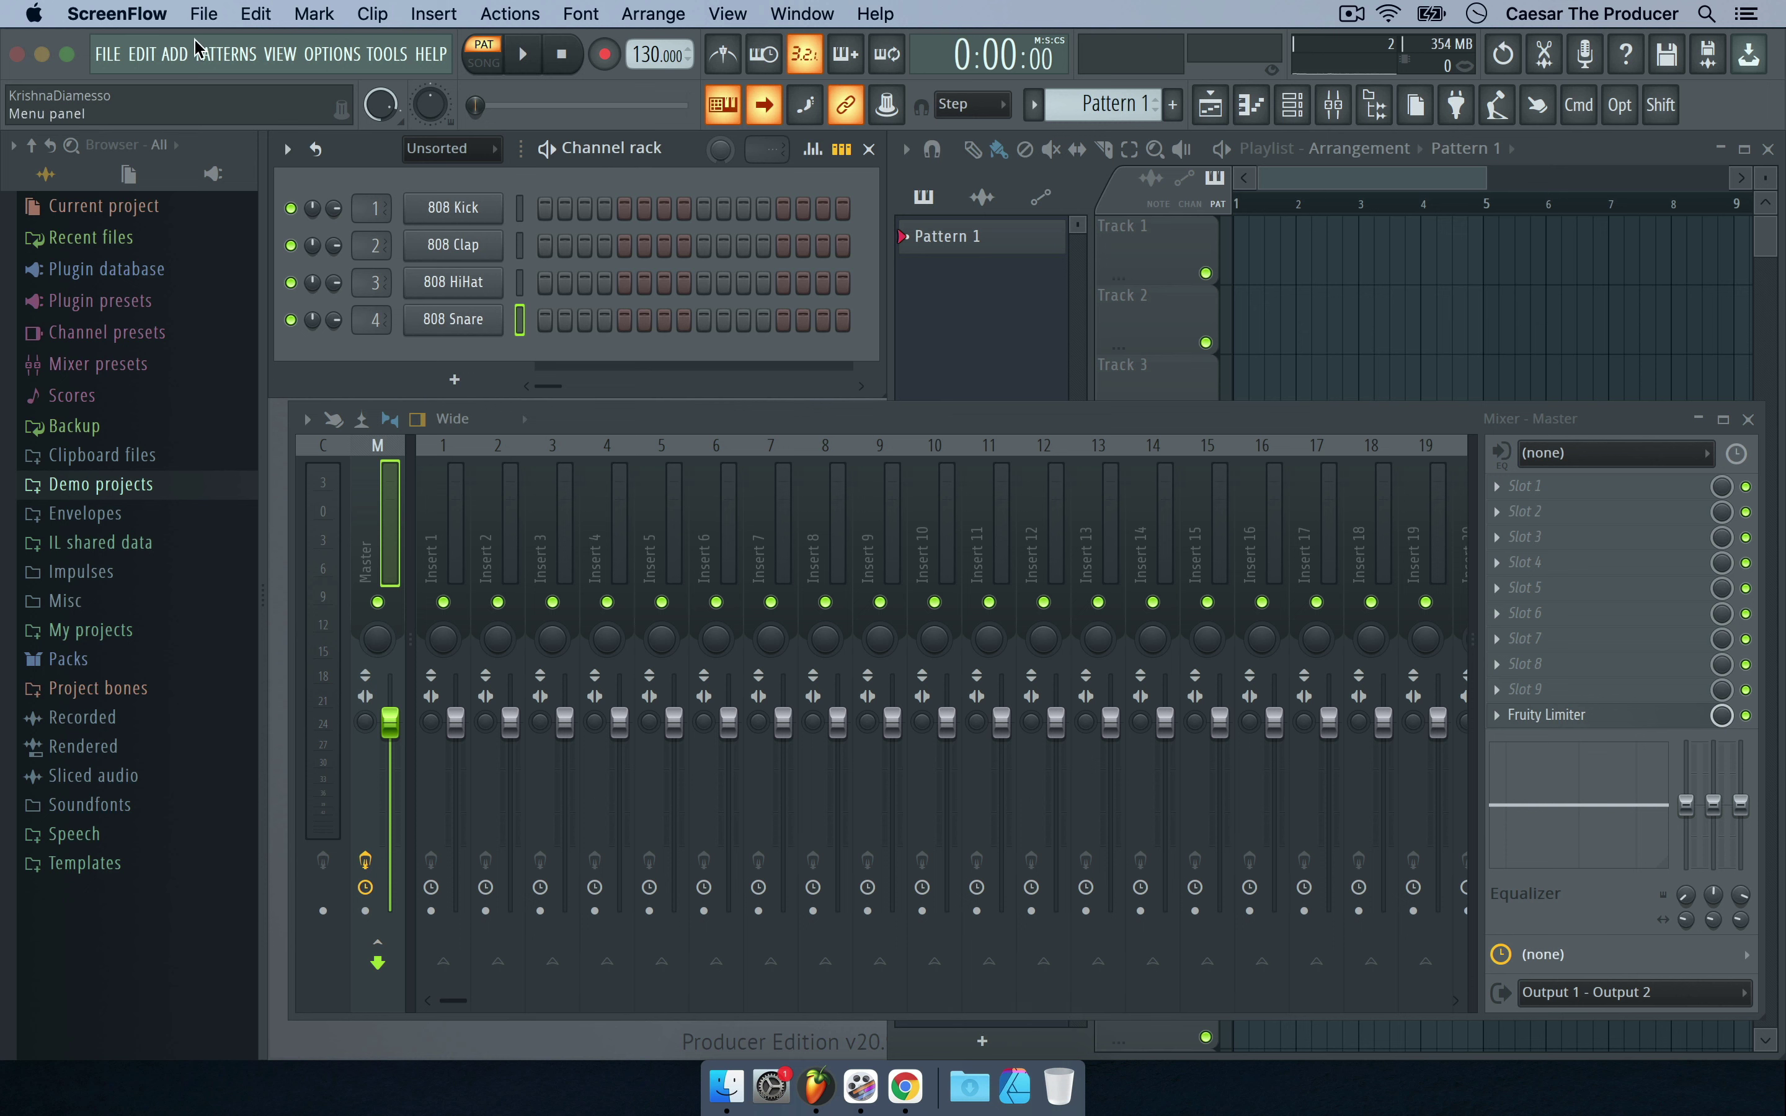
Open the Plugin Manager from the generator plugin selection and allow access to the Documents folder.
click(179, 51)
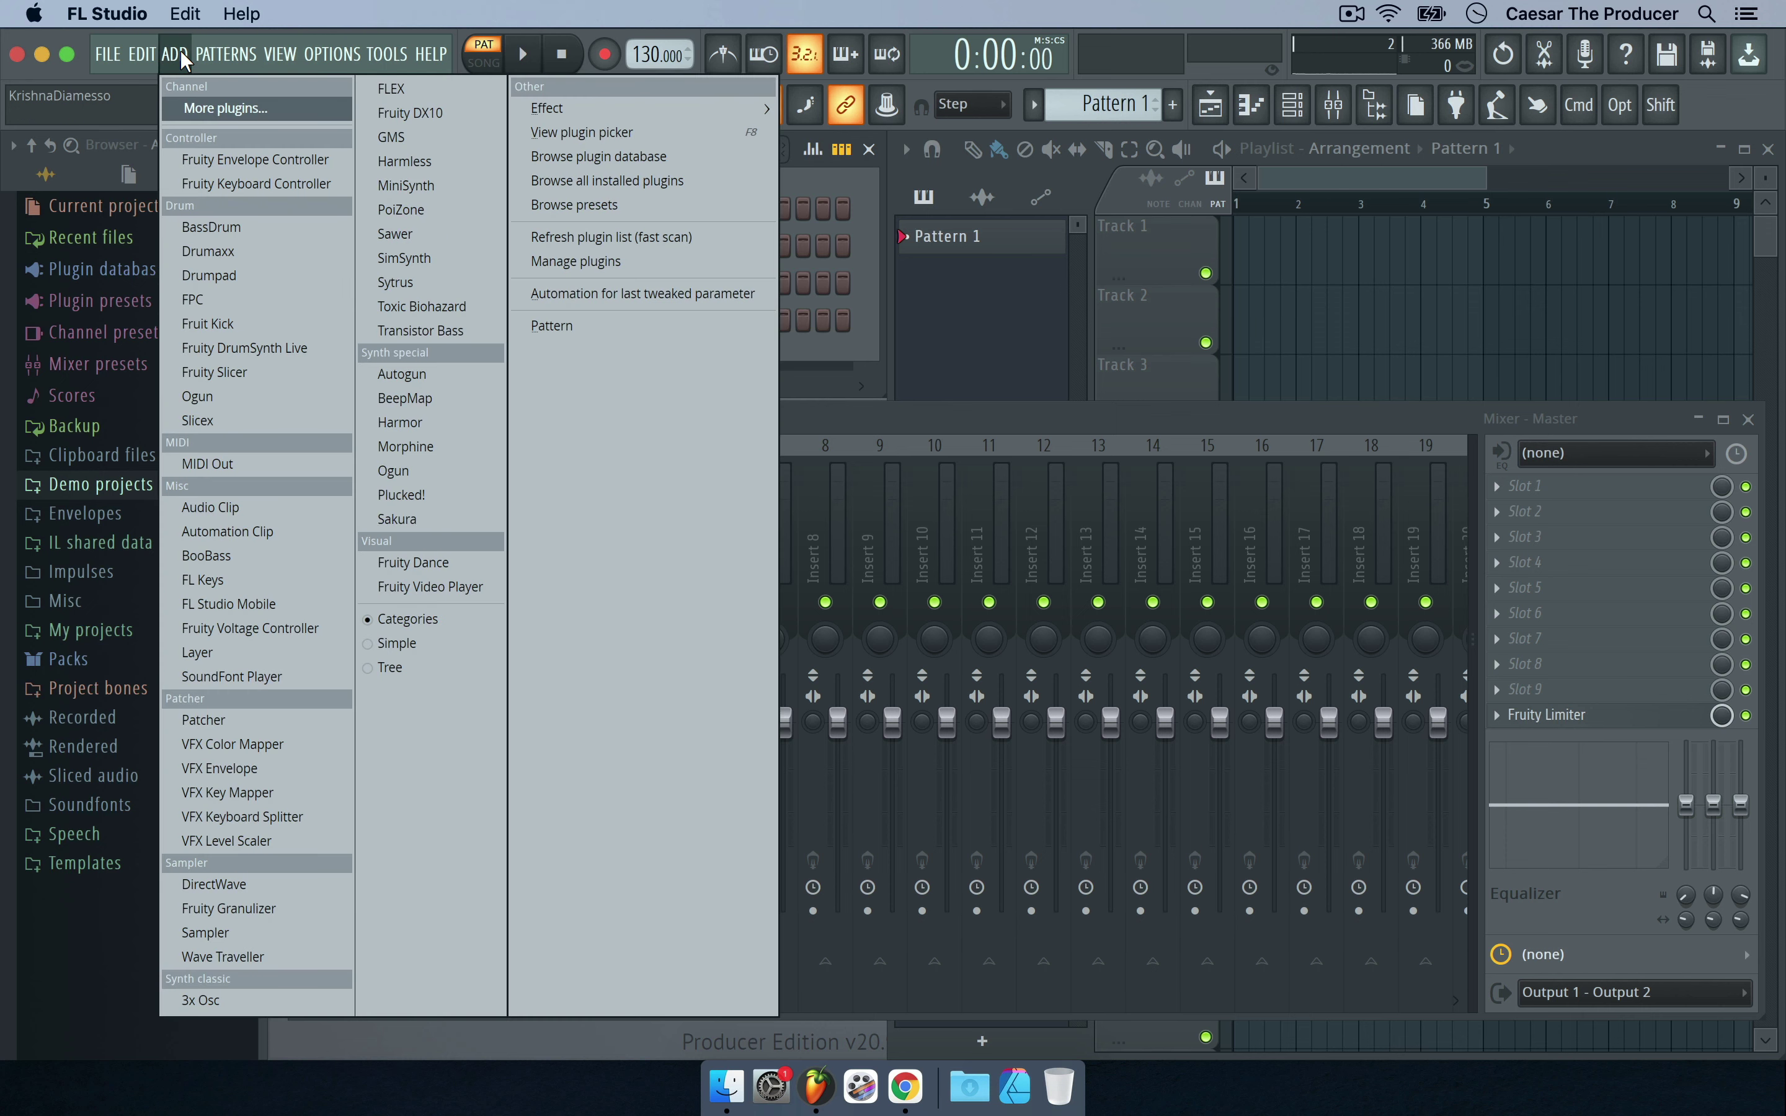
mouse_move(210, 77)
click(192, 99)
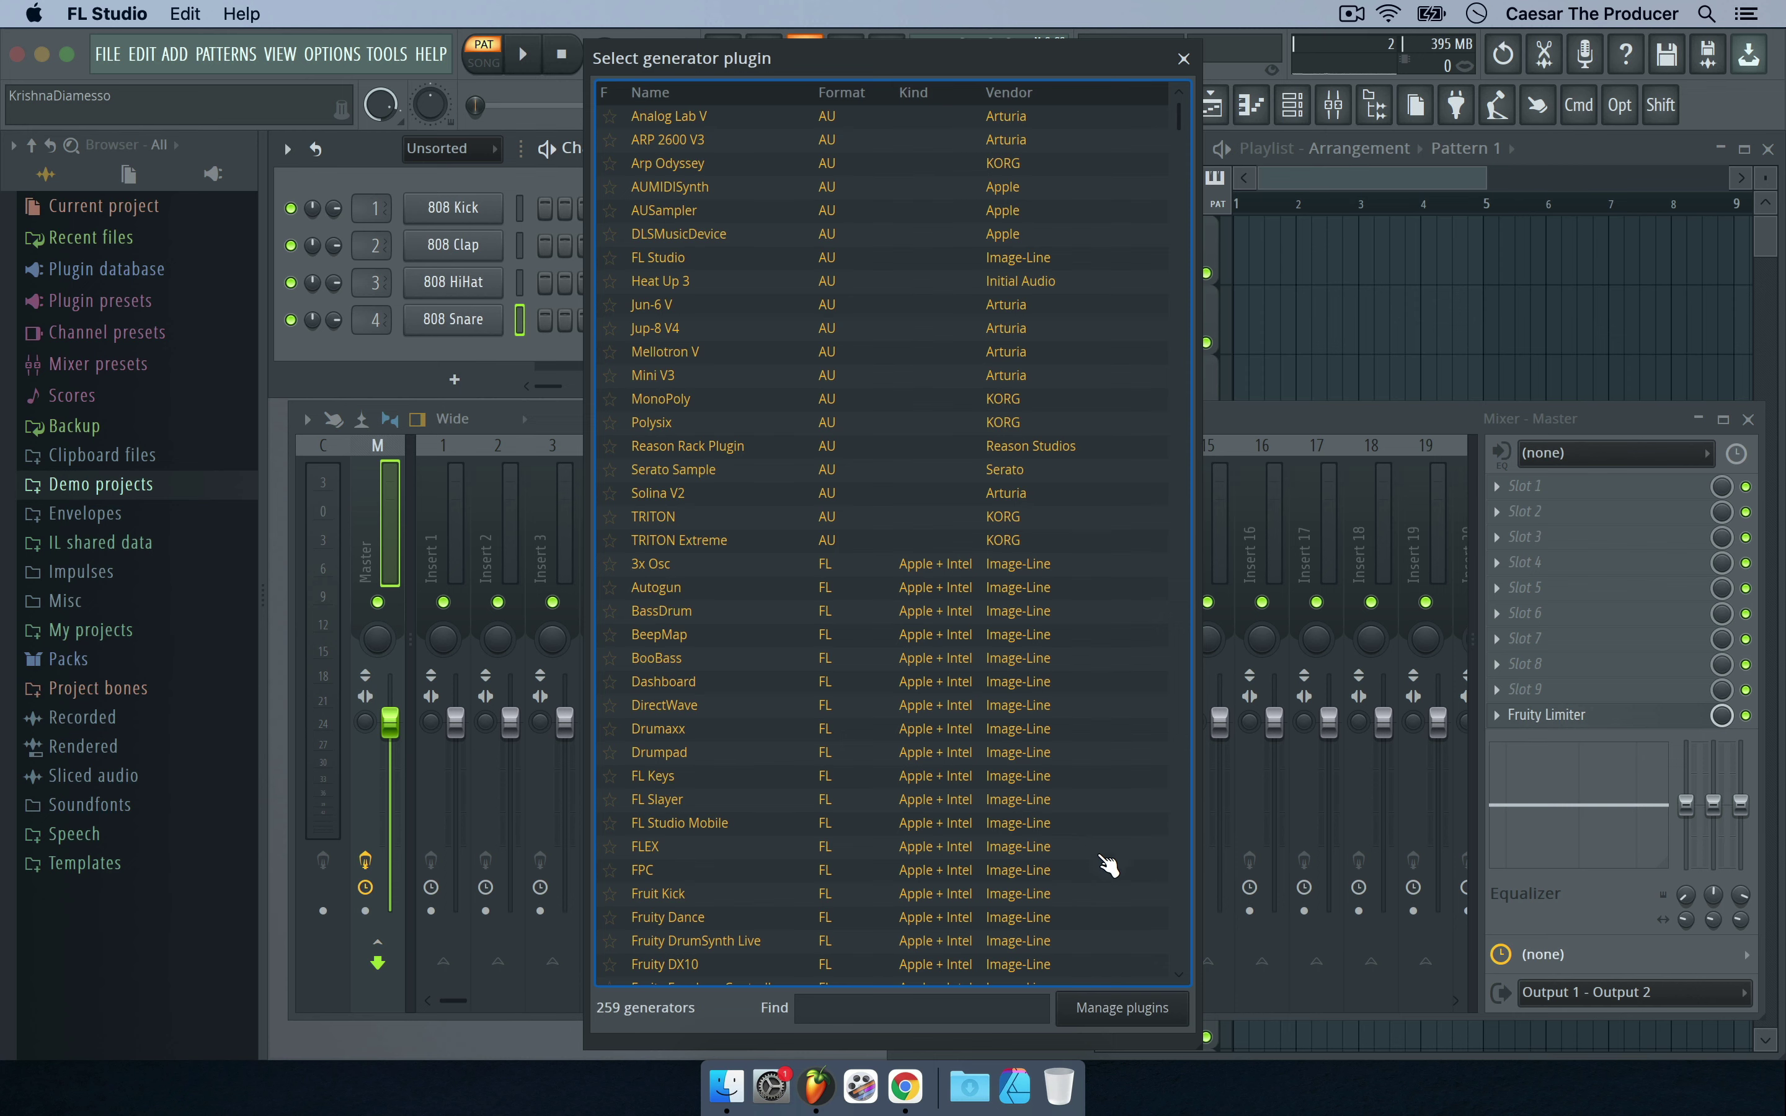
click(1129, 1009)
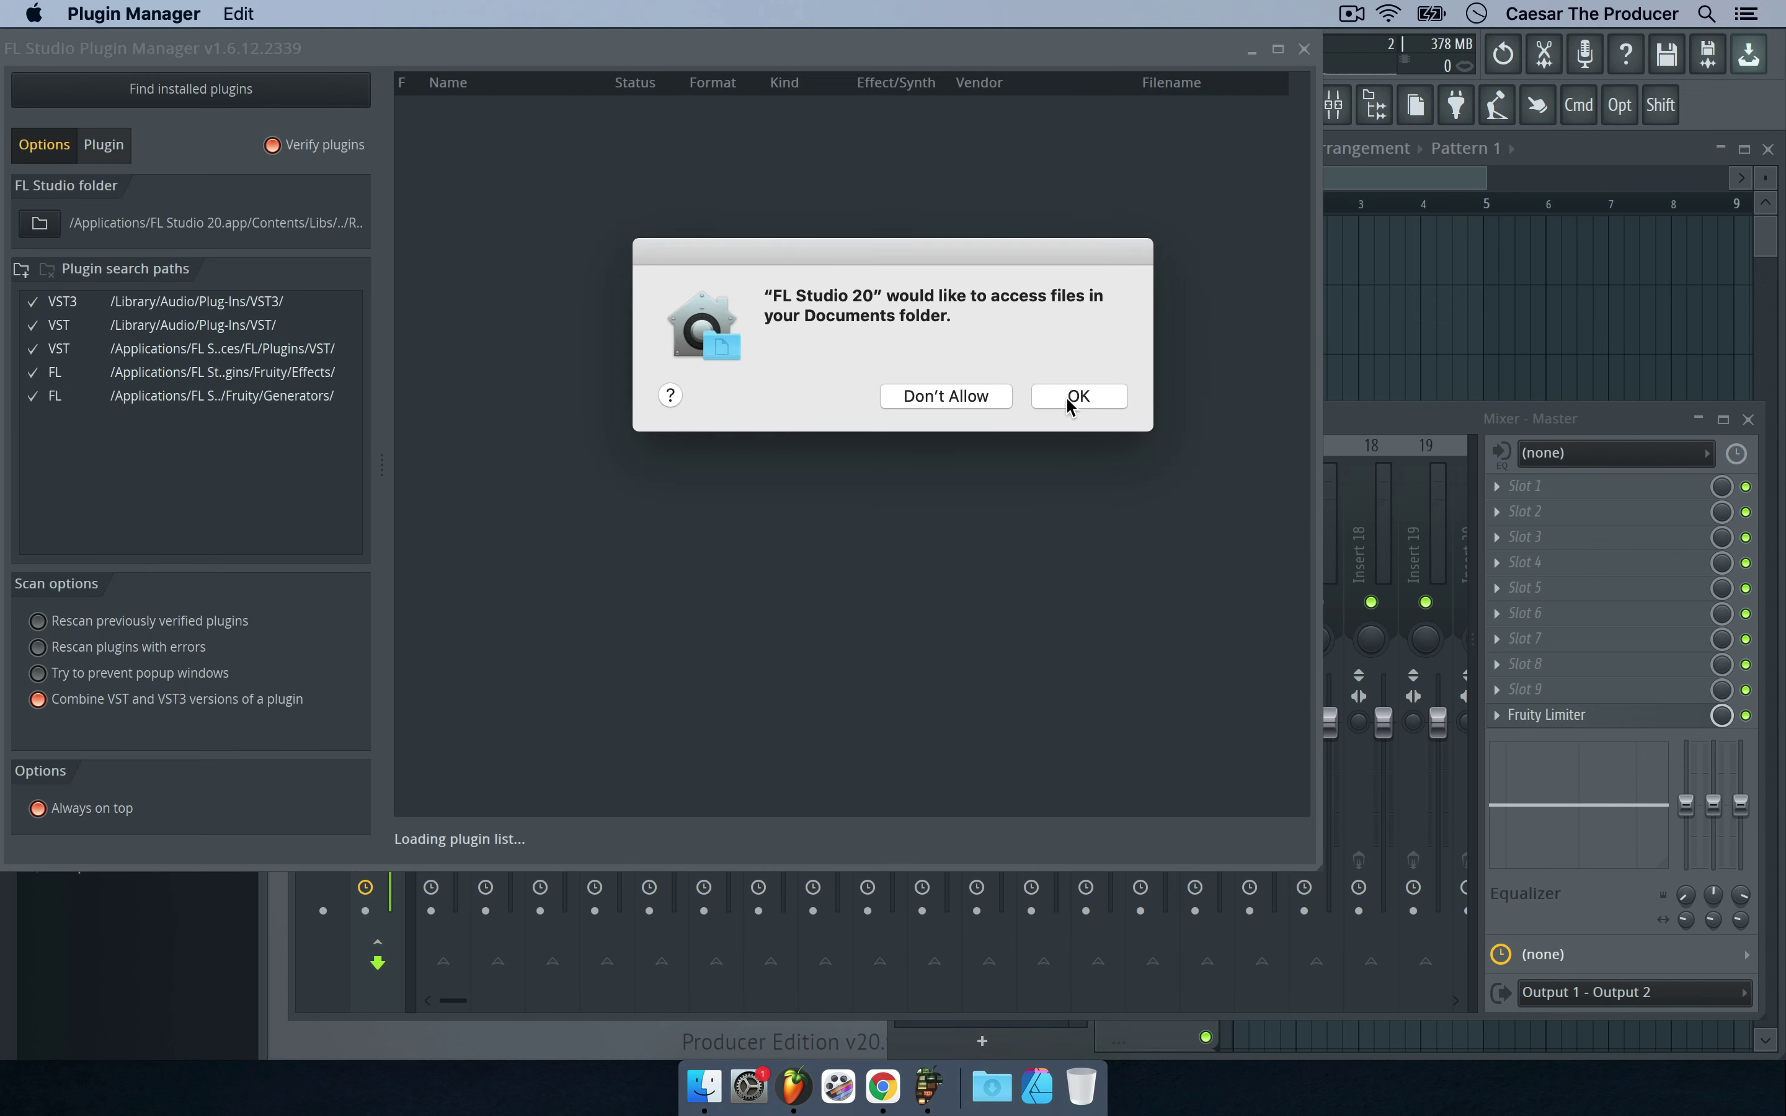
click(1070, 397)
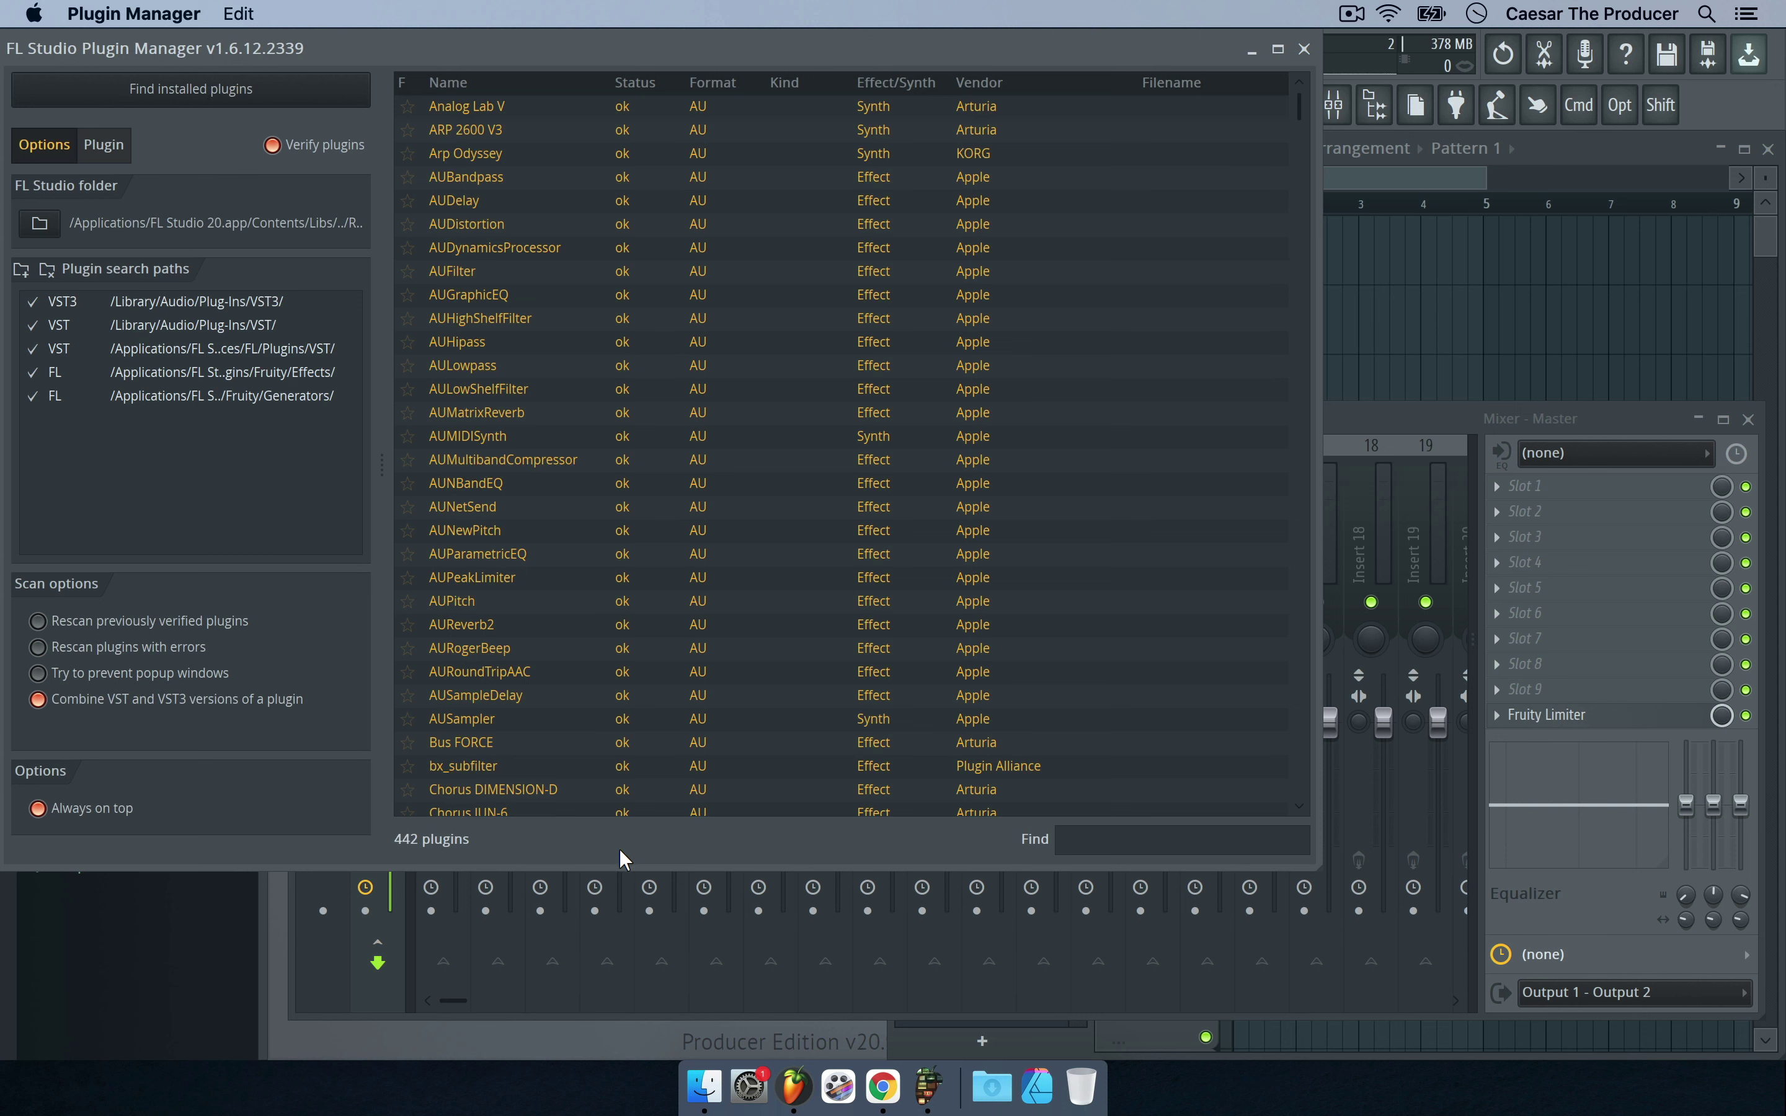
Look through the list of installed plugins across the AU, FL, VST and VST3 formats, and close the Plugin Manager.
scroll(578, 399, down, 10)
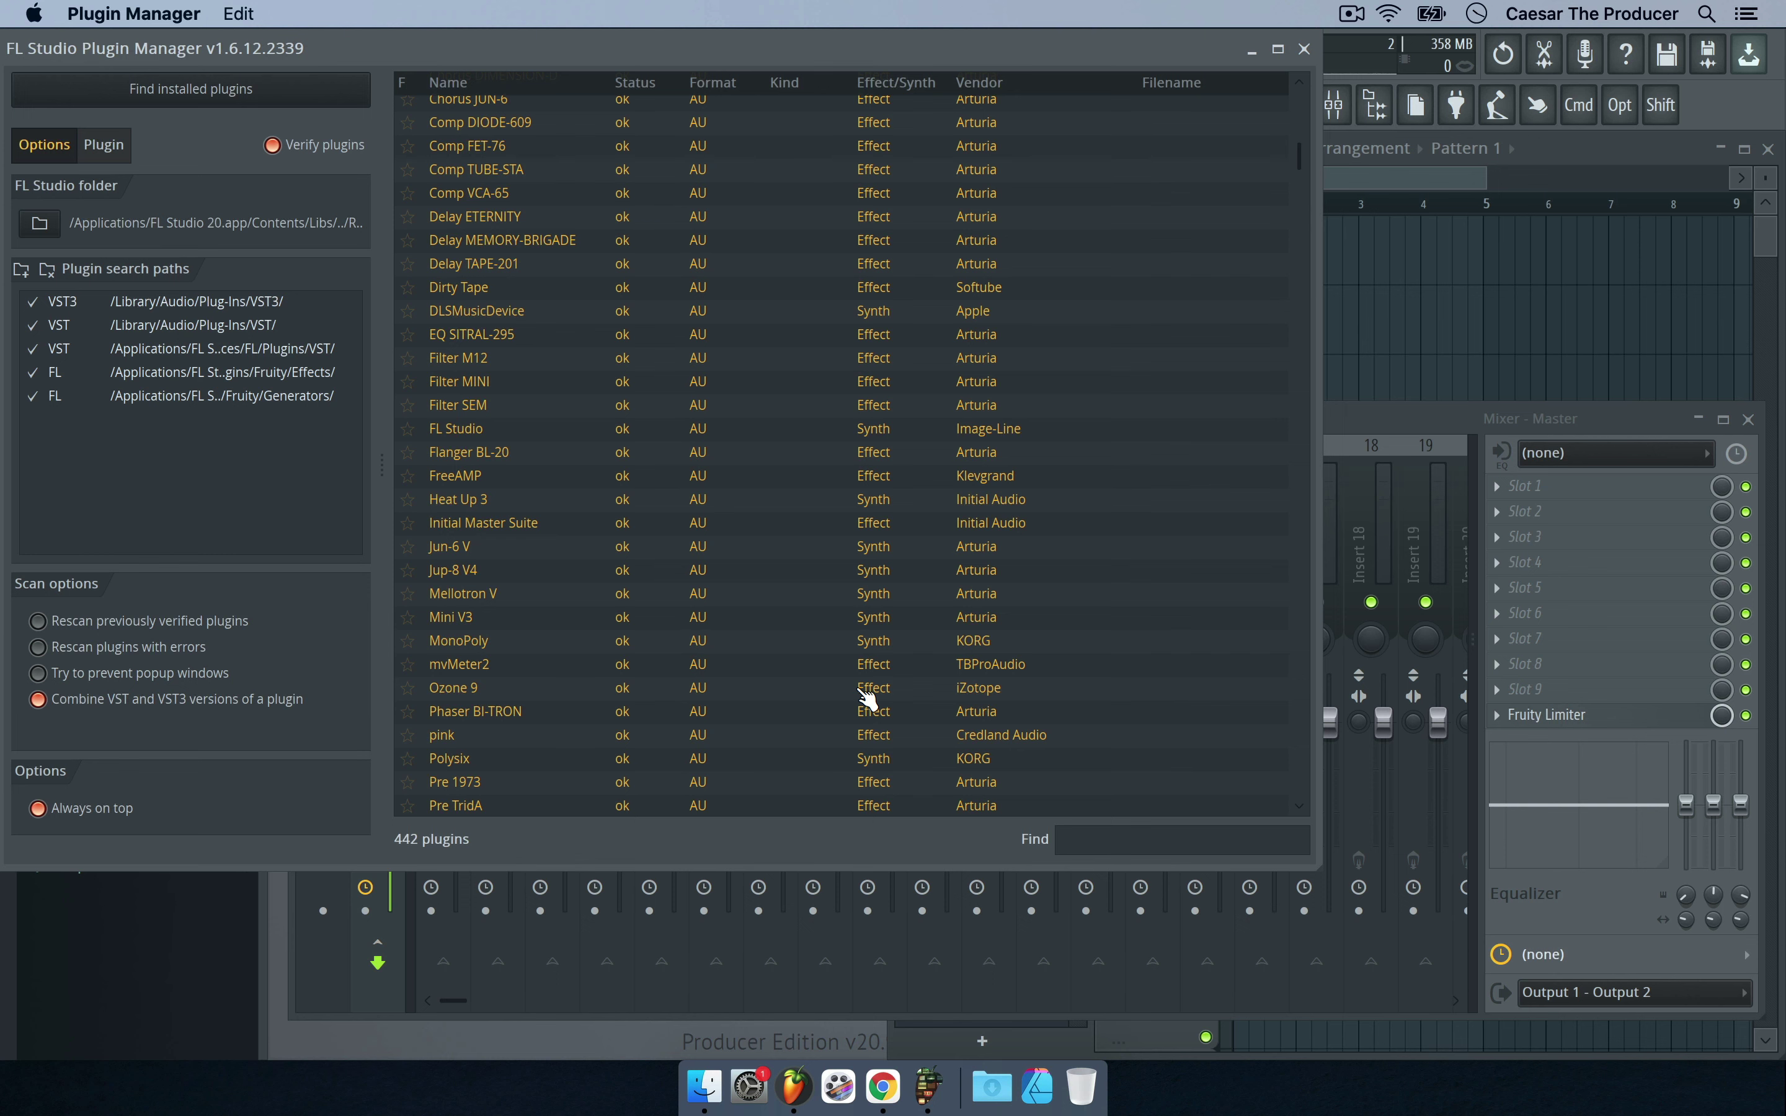
scroll(845, 426, down, 9)
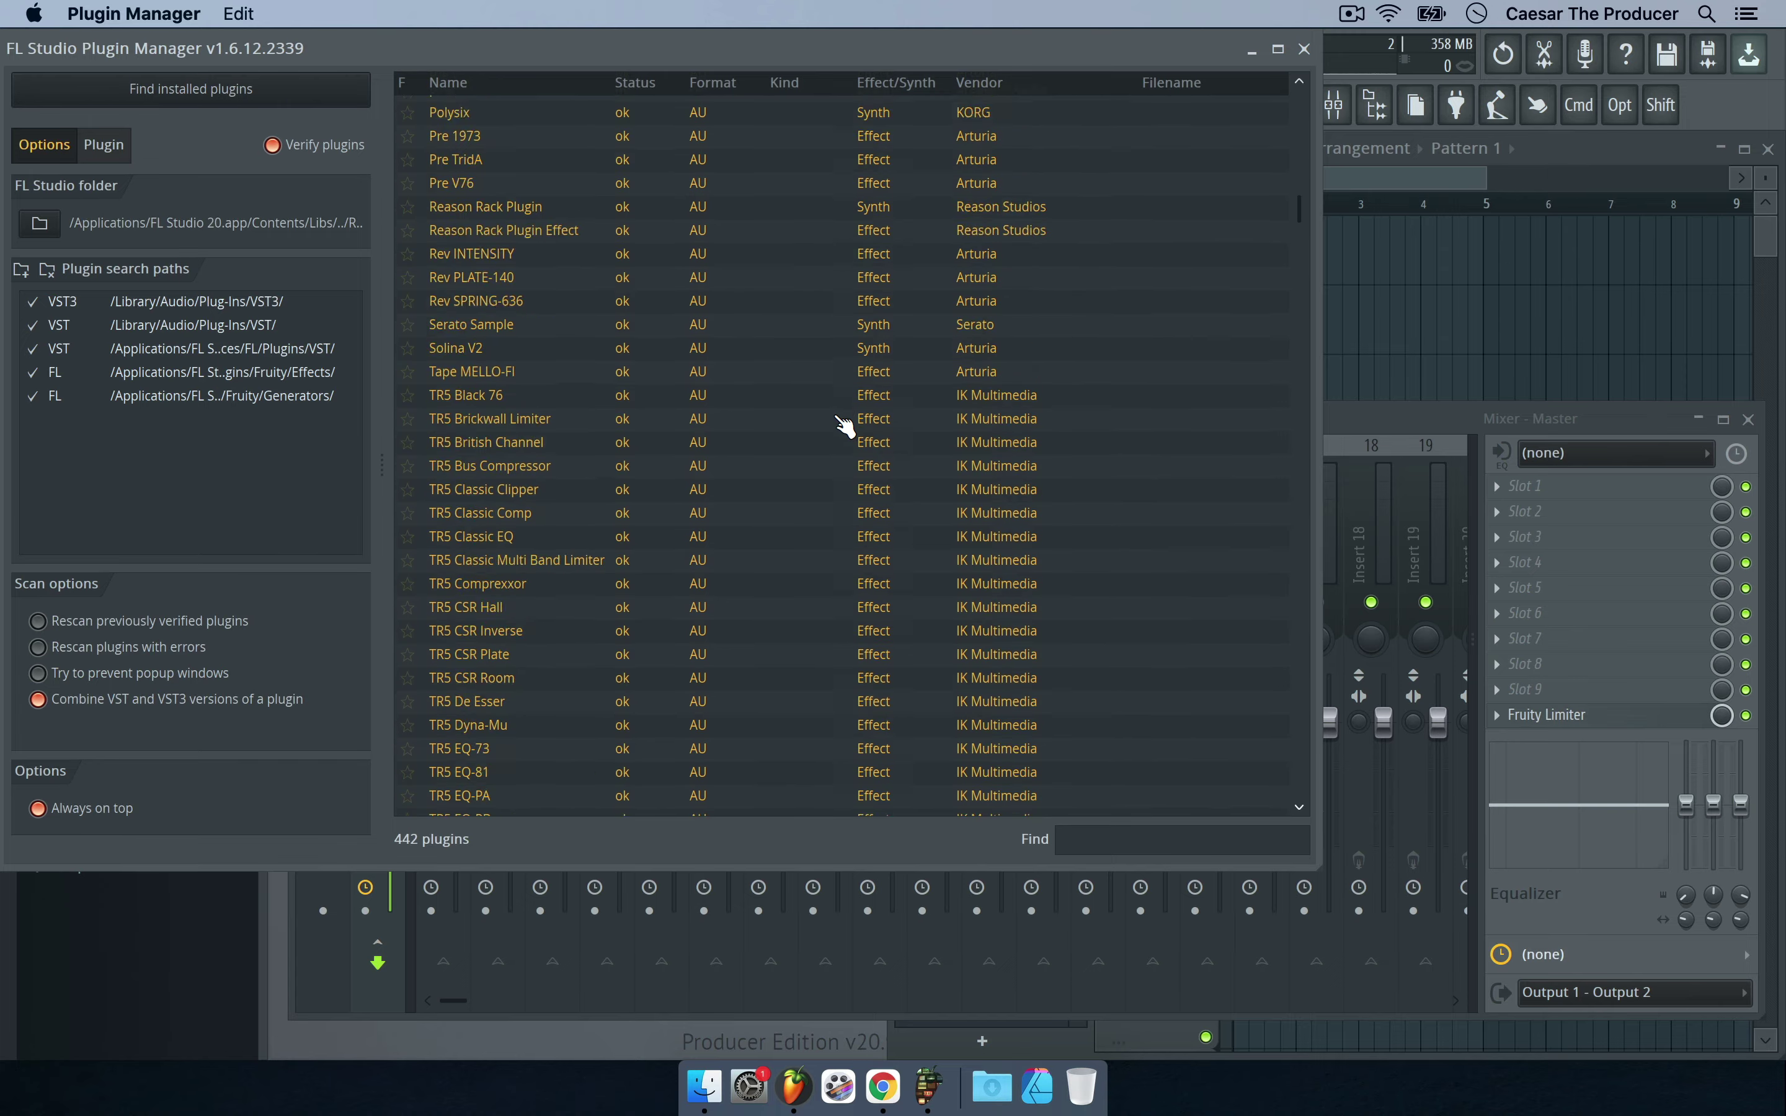
scroll(845, 426, down, 6)
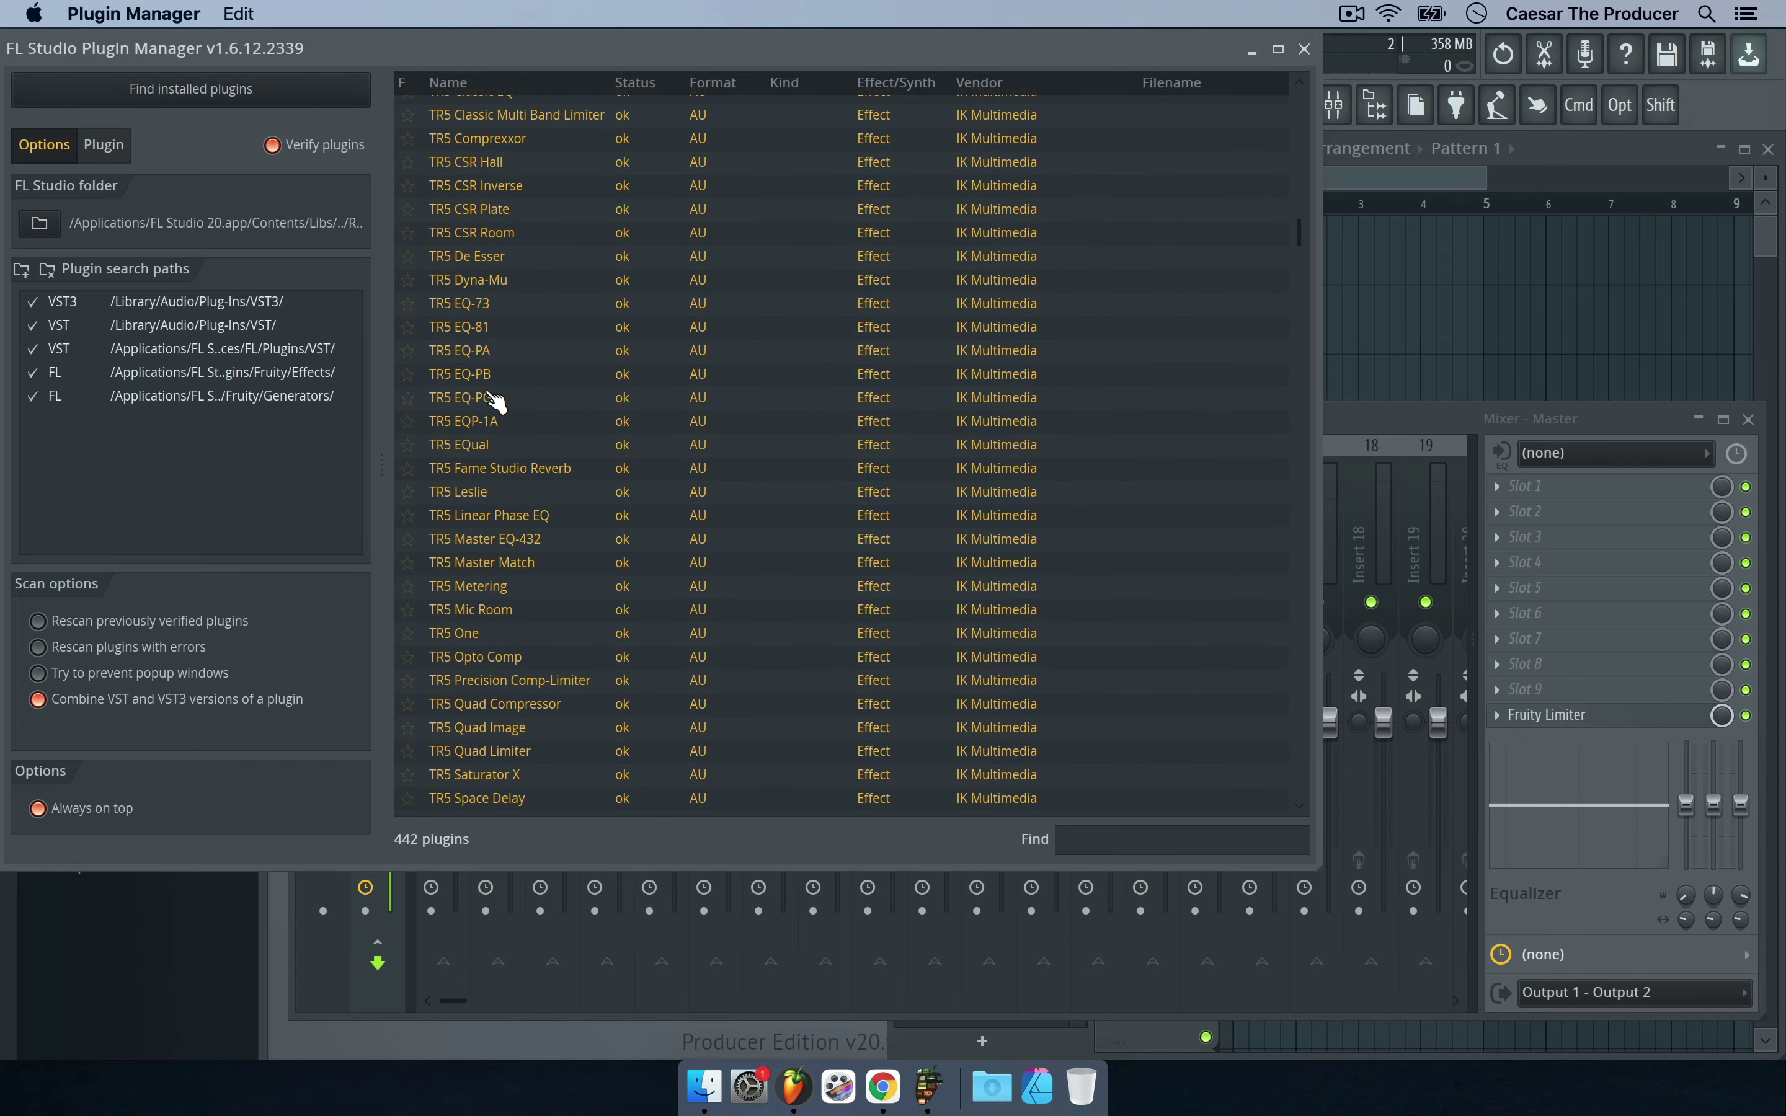
scroll(521, 472, down, 20)
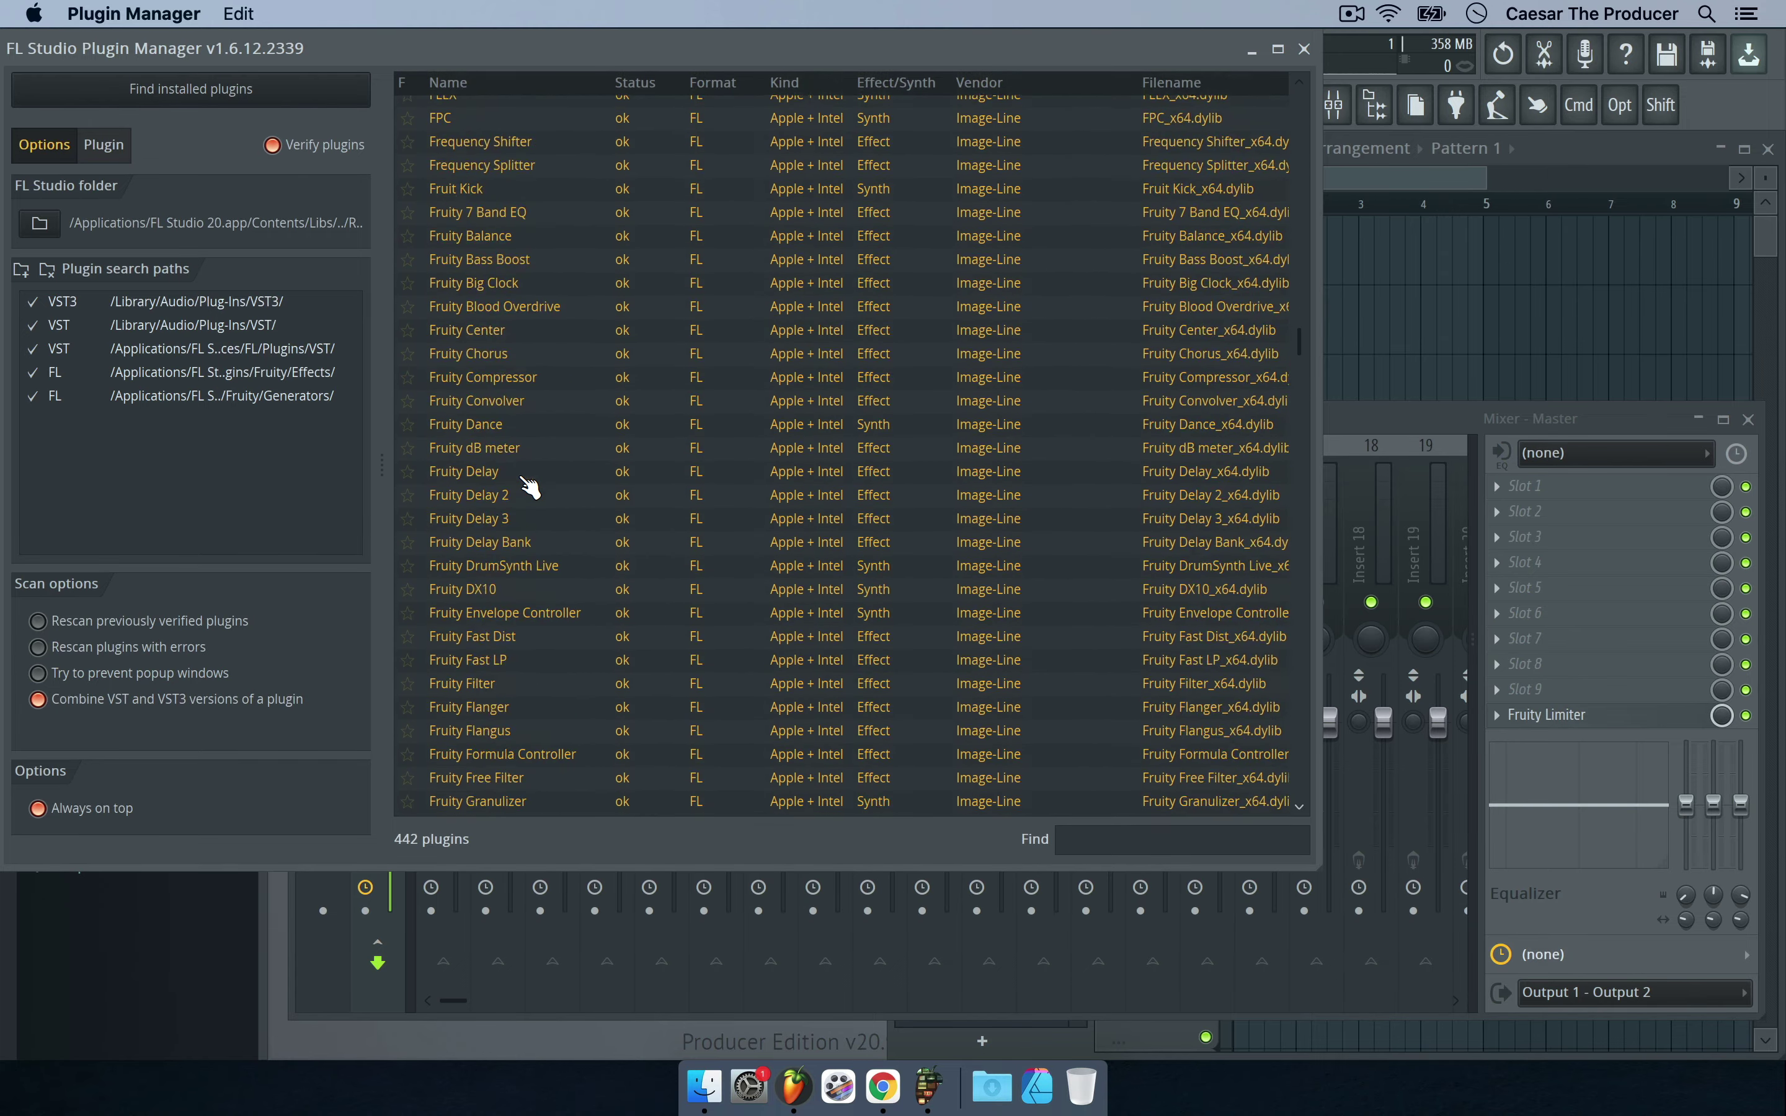
scroll(530, 487, down, 20)
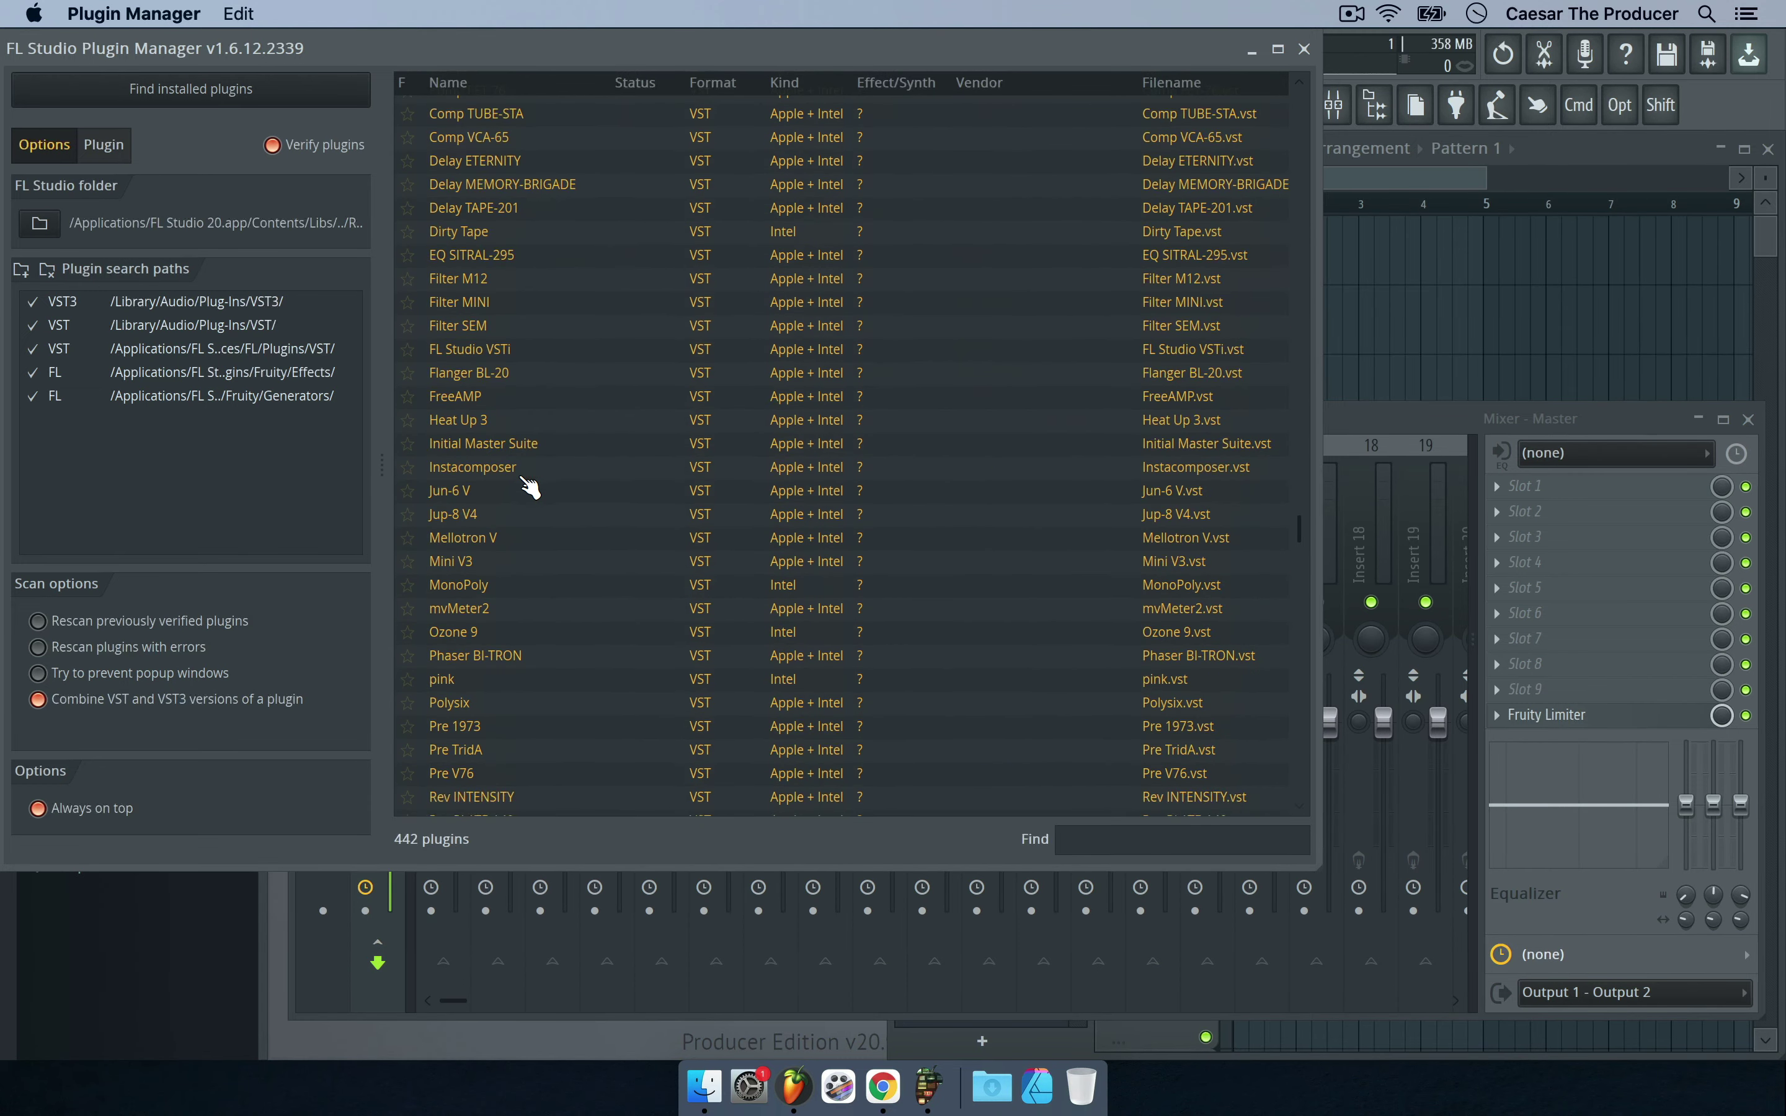
scroll(530, 487, down, 20)
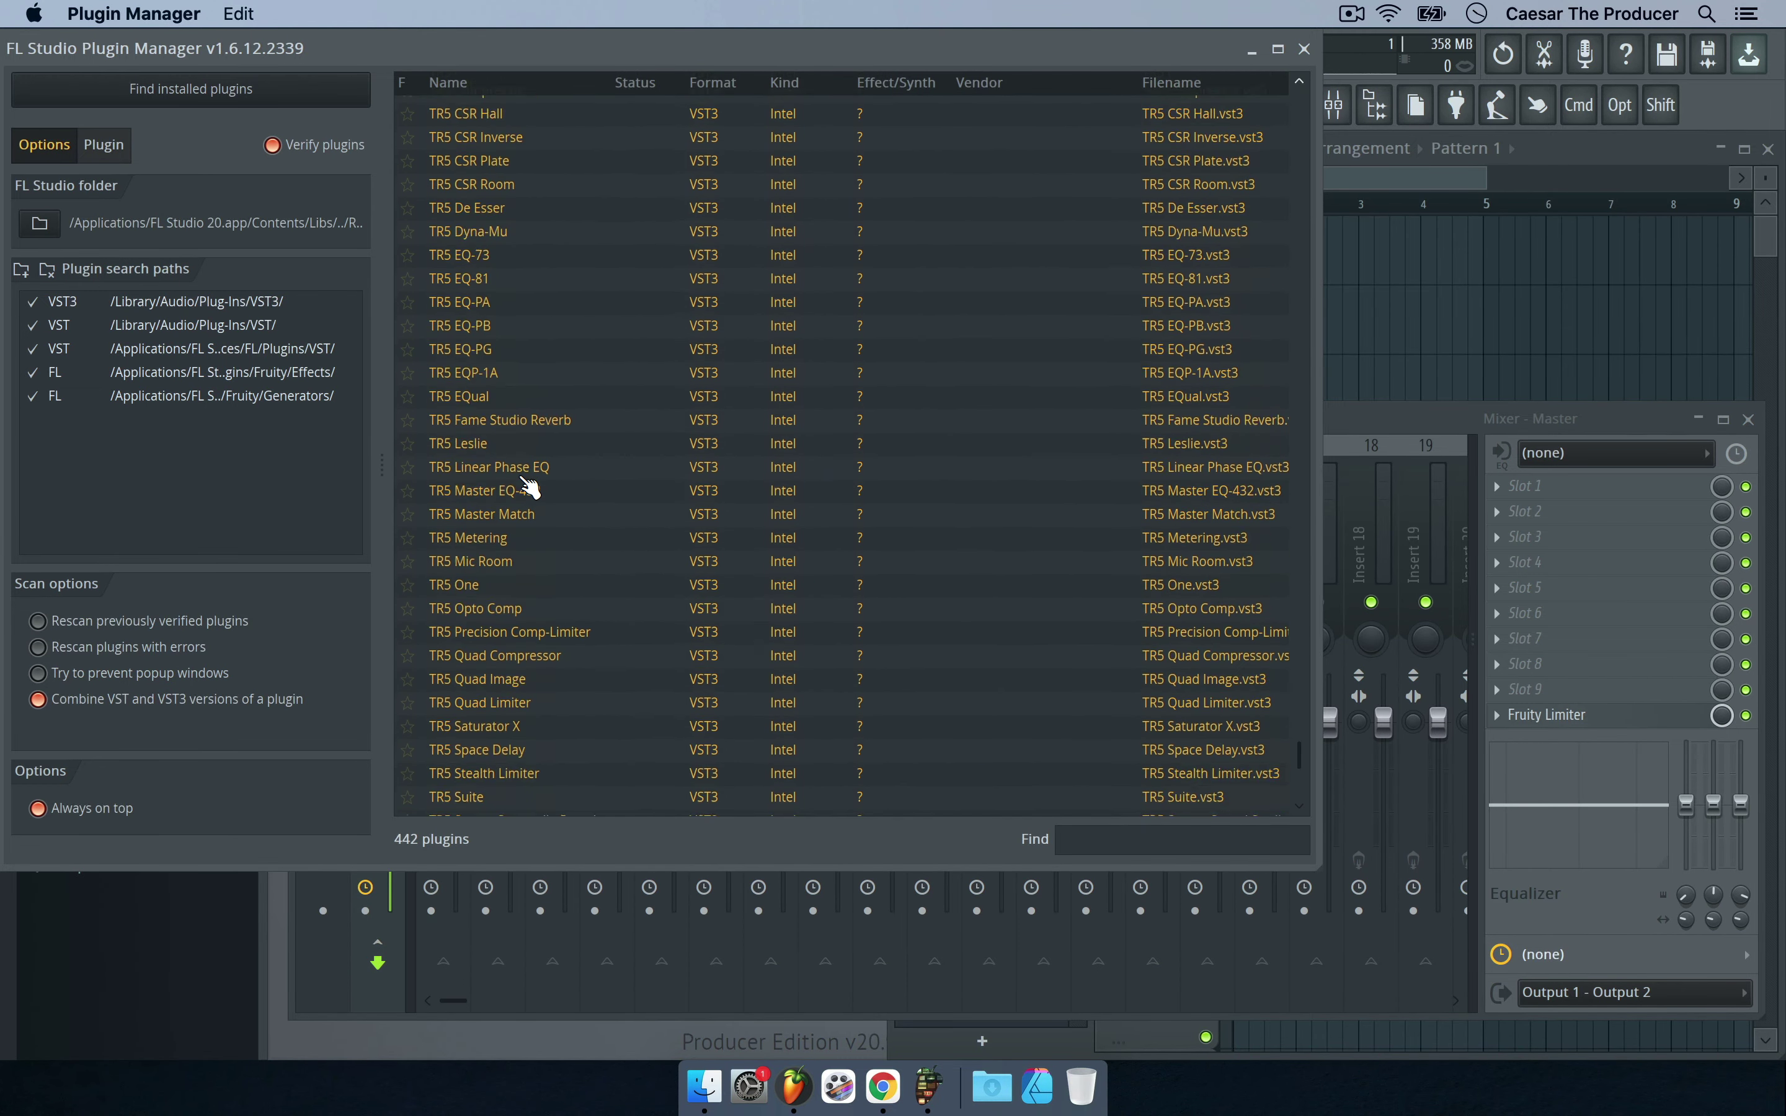
scroll(530, 487, up, 8)
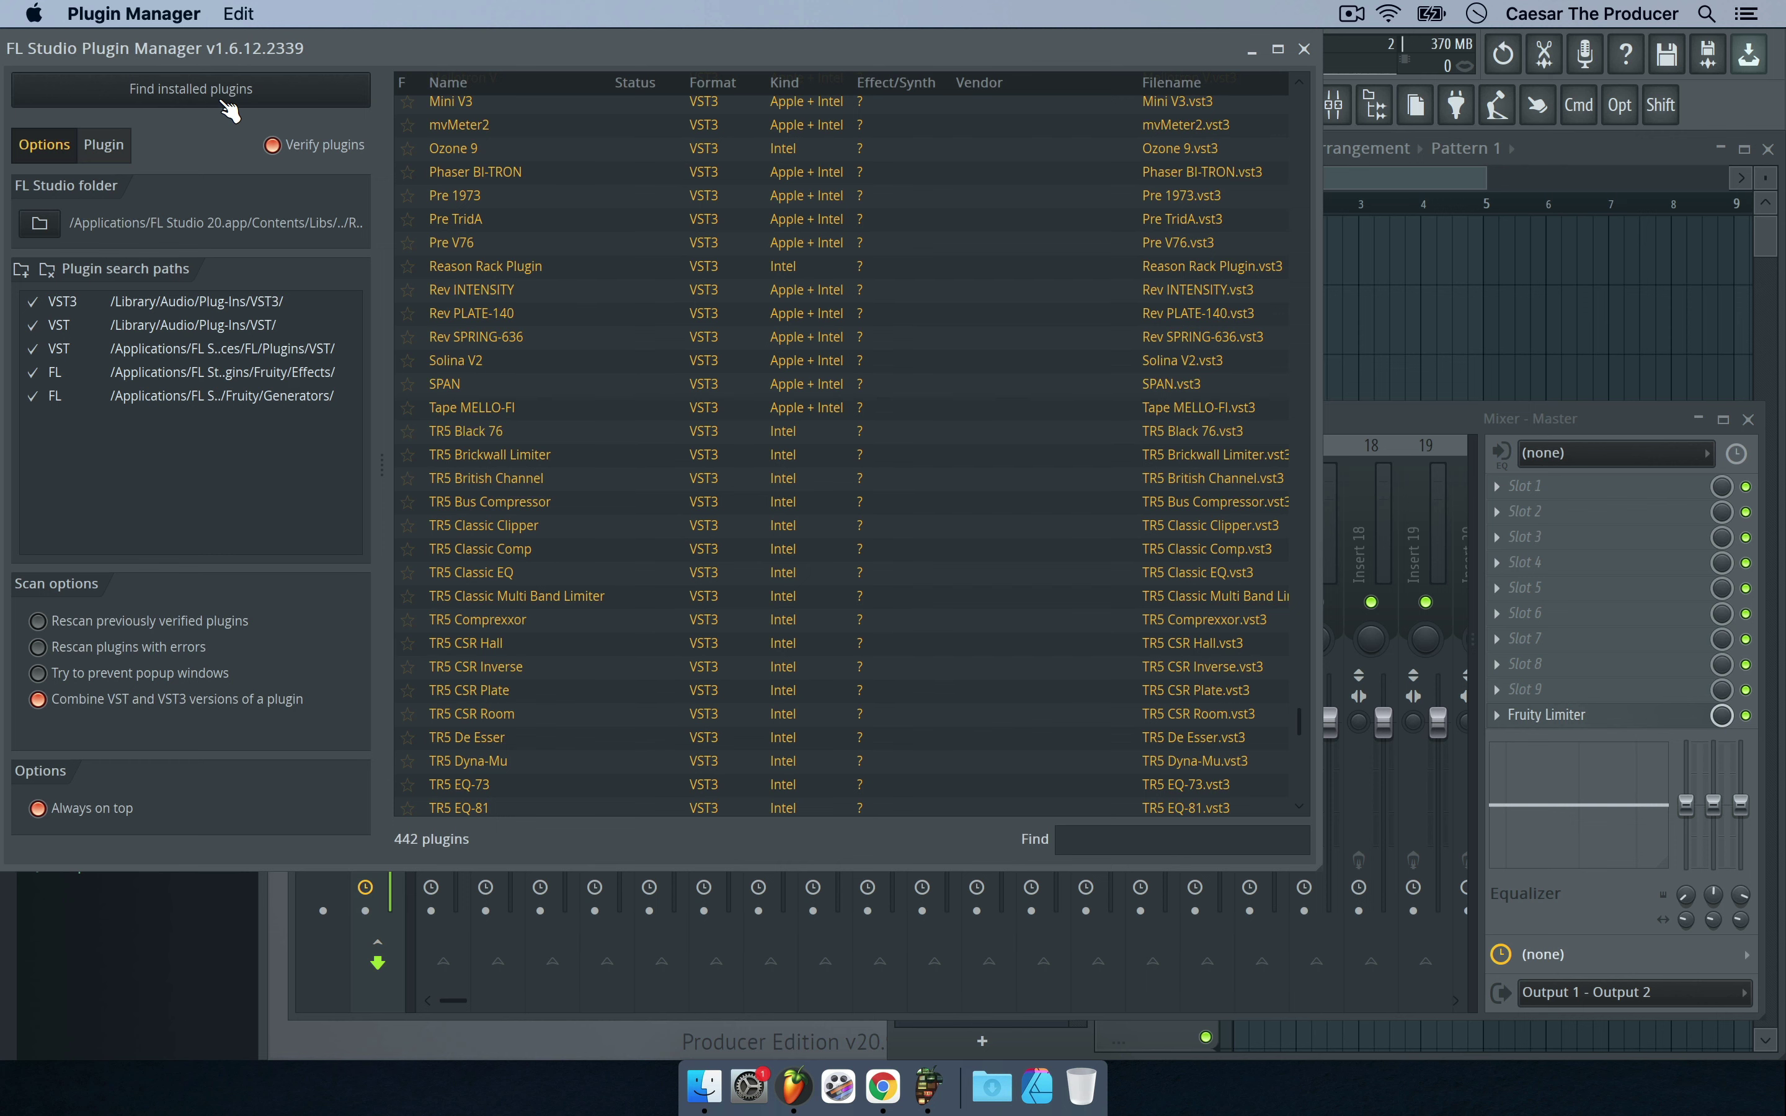
click(1304, 49)
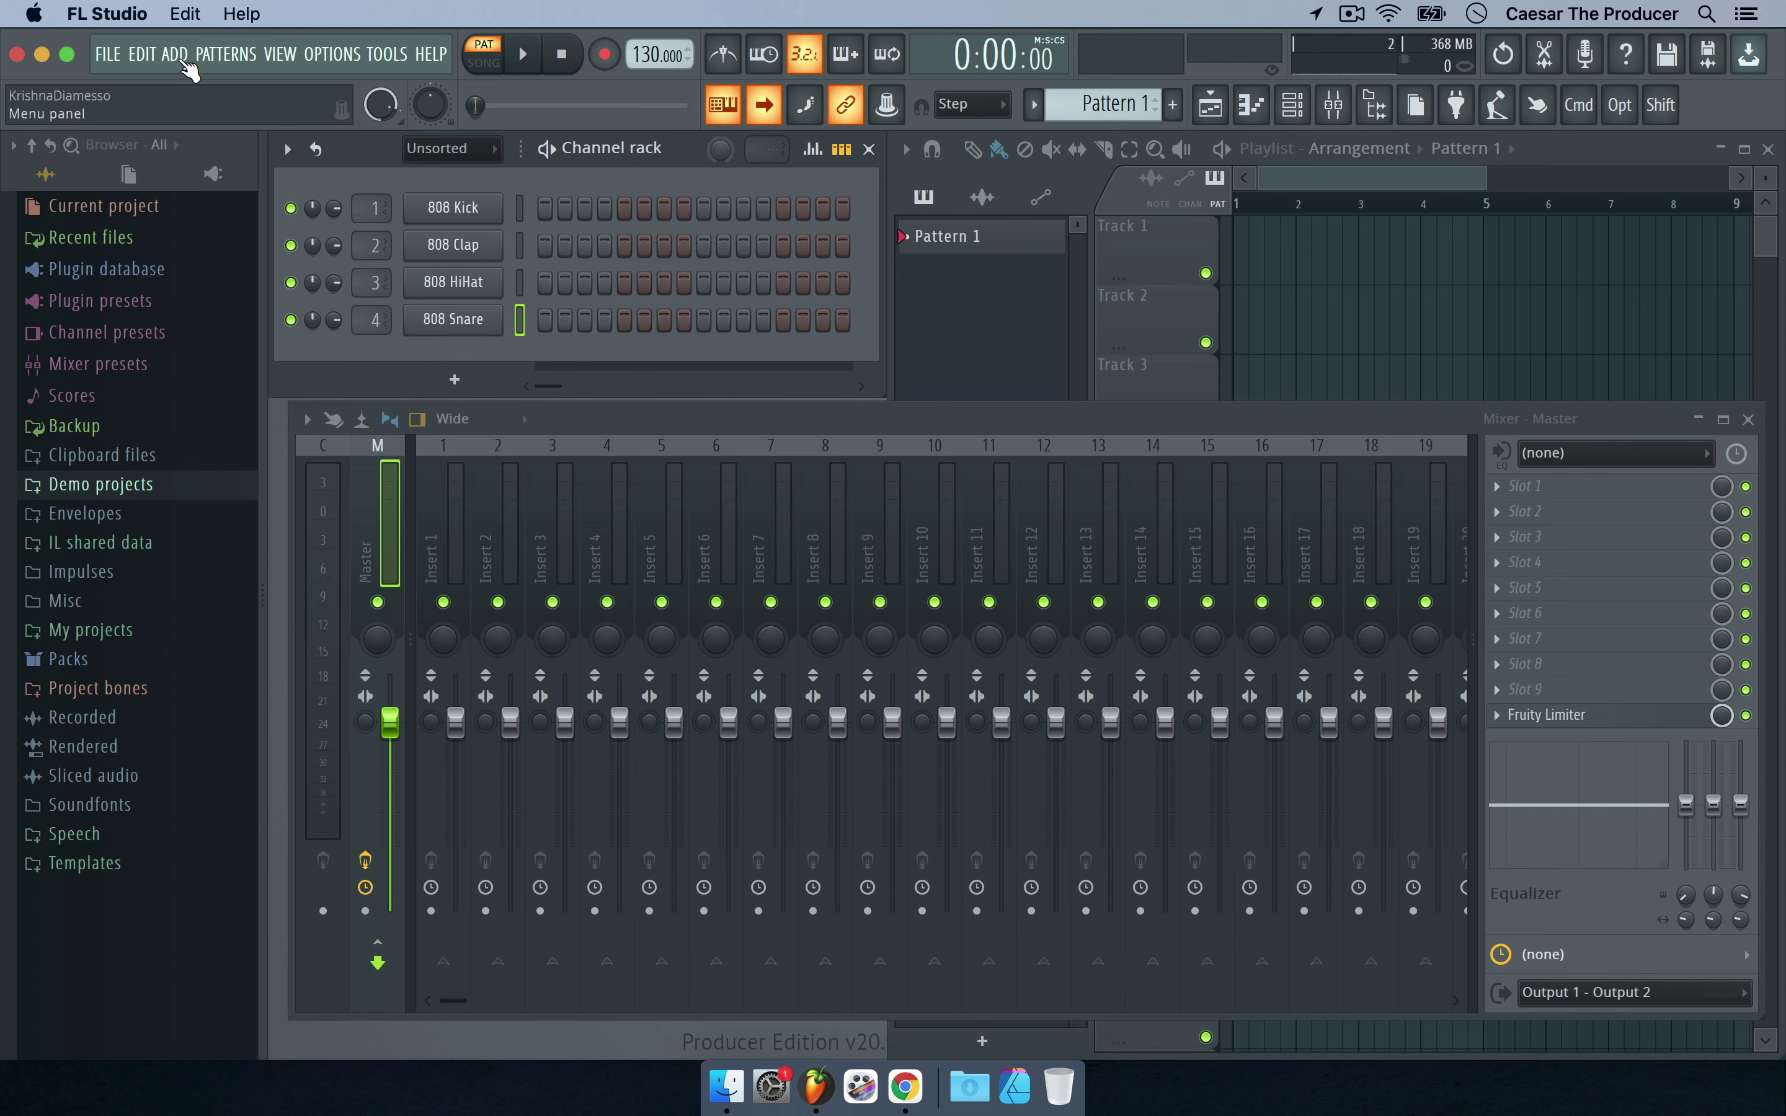
Switch the list of plugins that can be added as channels to the Simple layout.
click(174, 54)
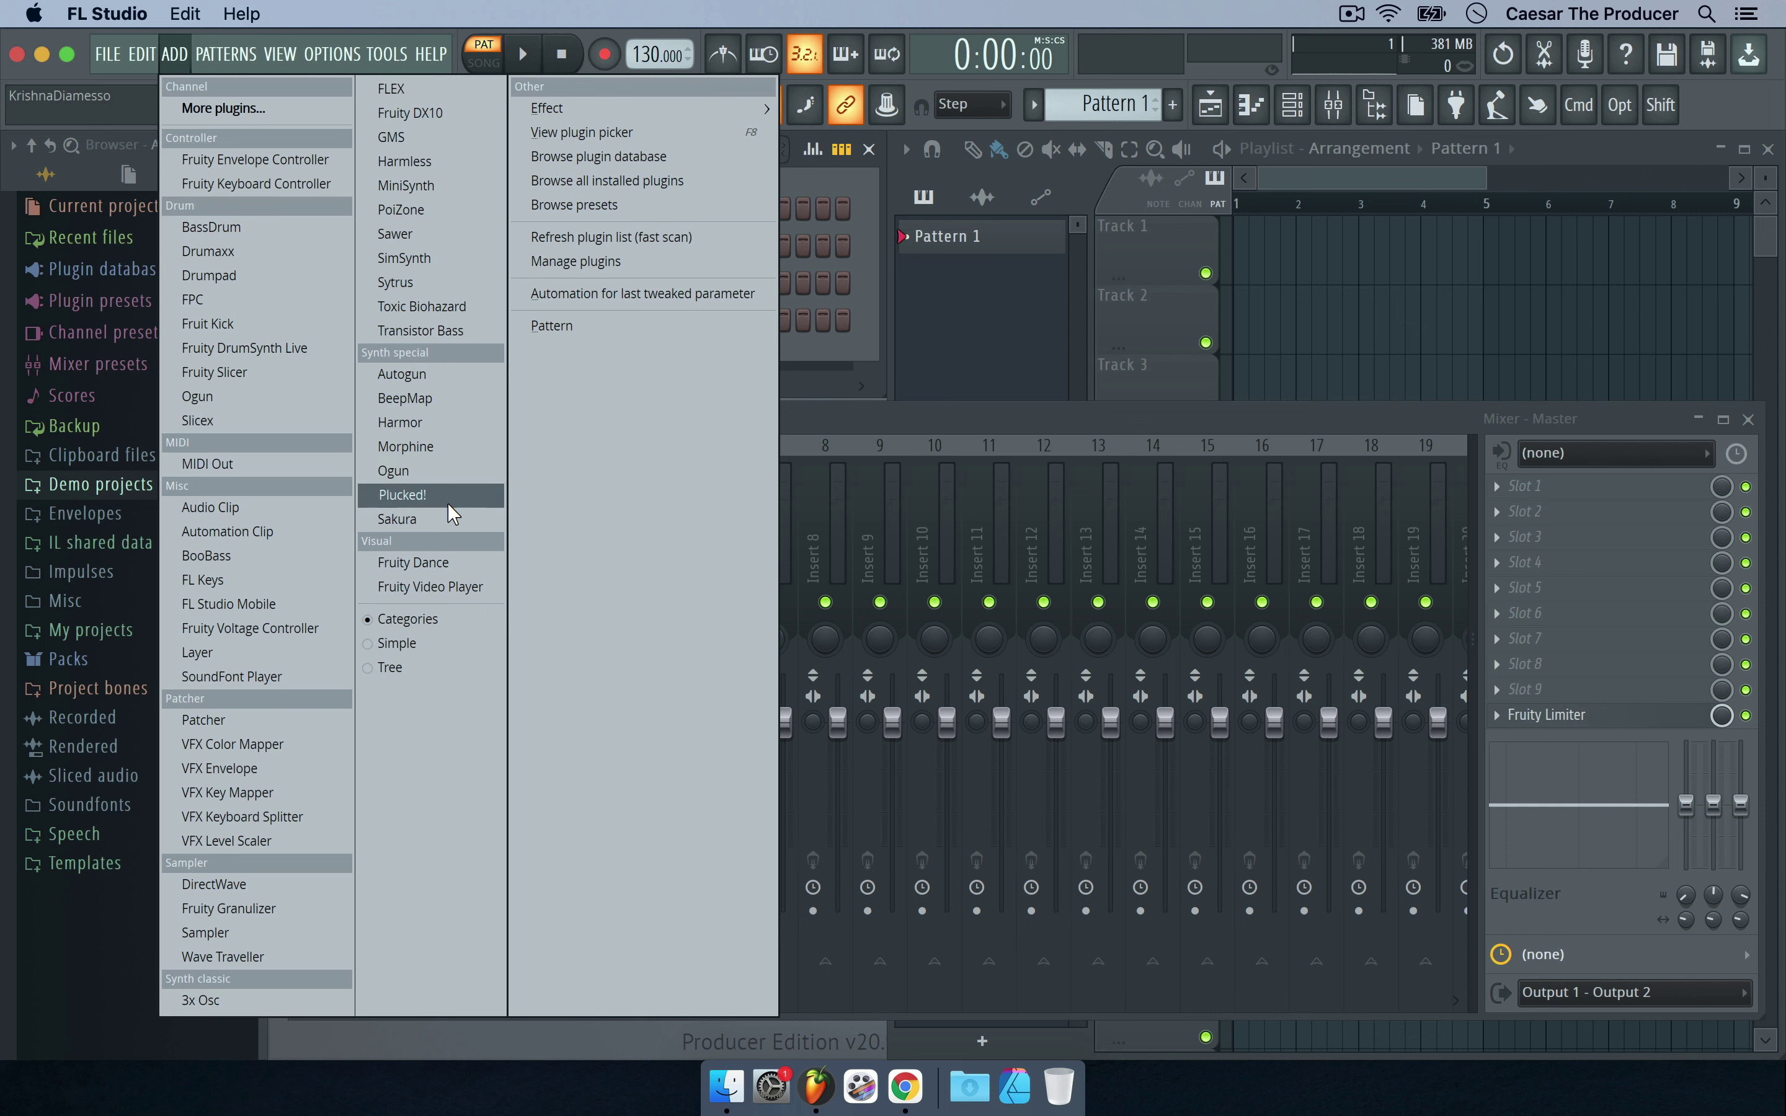
click(366, 643)
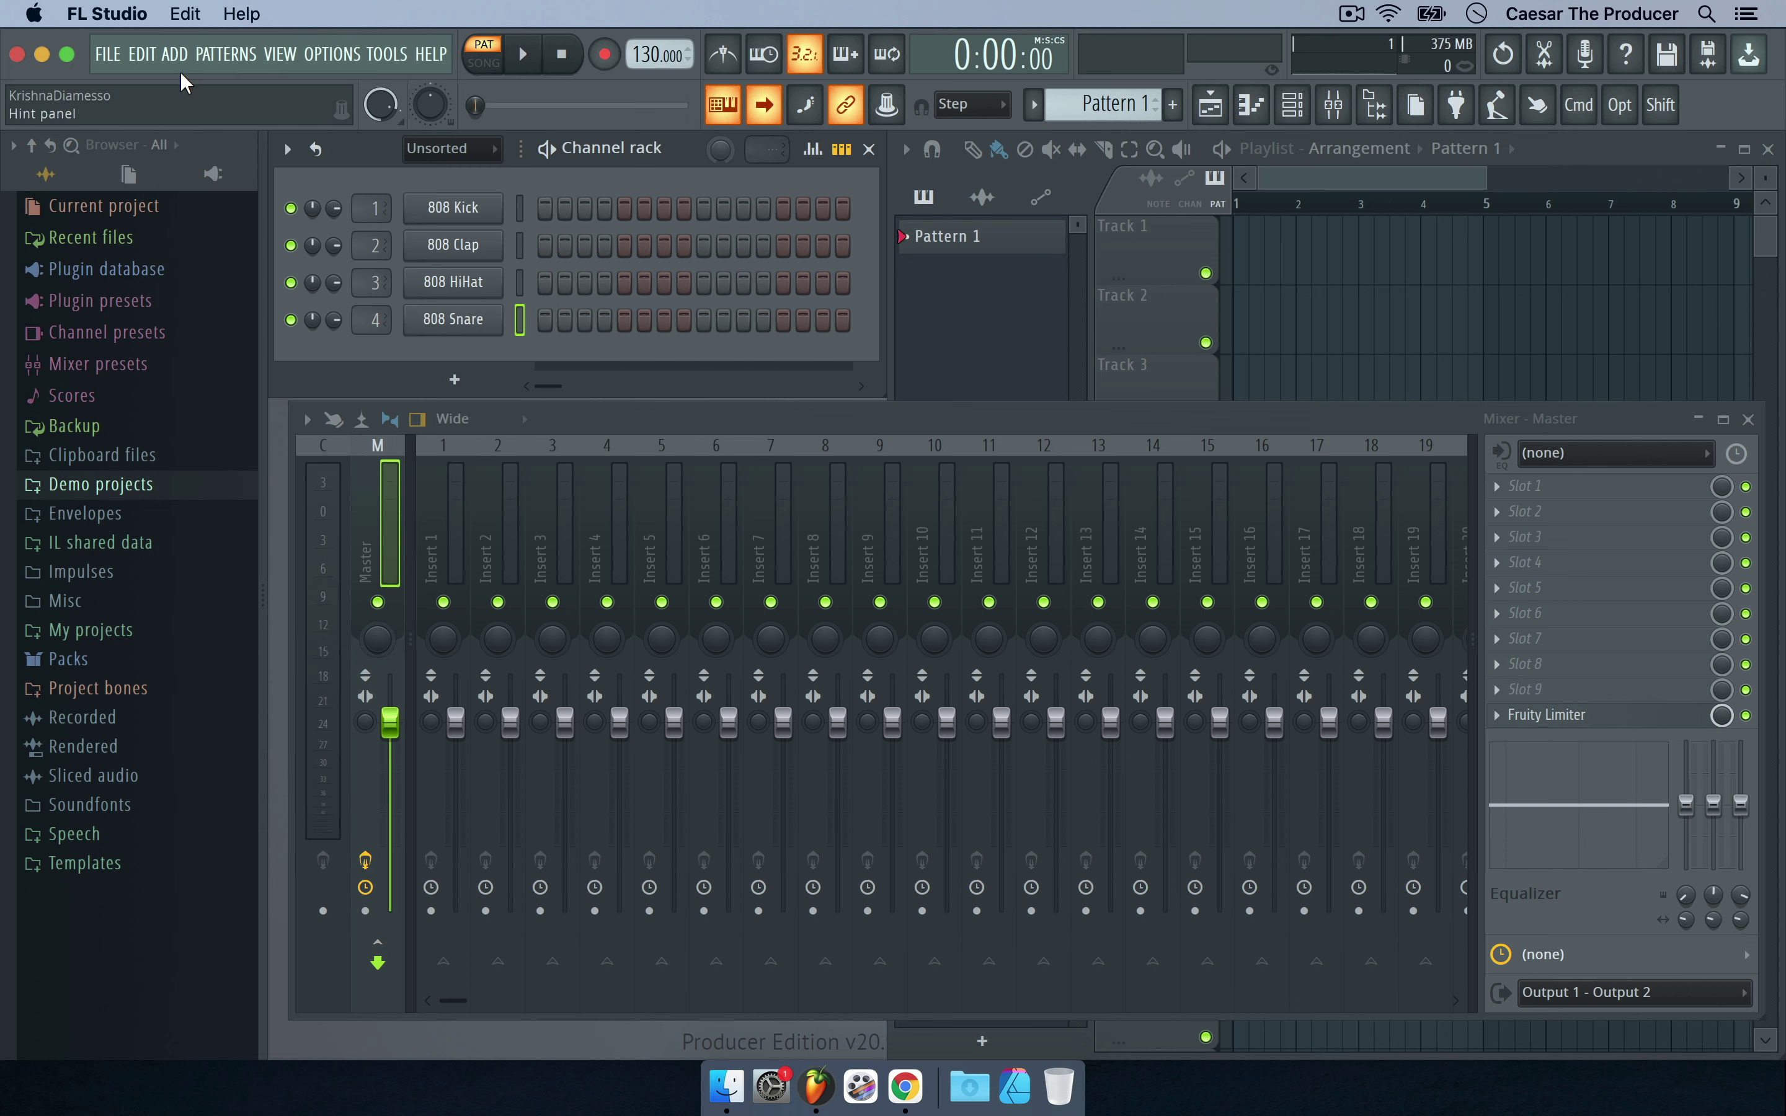
Browse the plugin categories in the Tree layout of the channel plugin list, and return the list to the Simple layout.
click(179, 49)
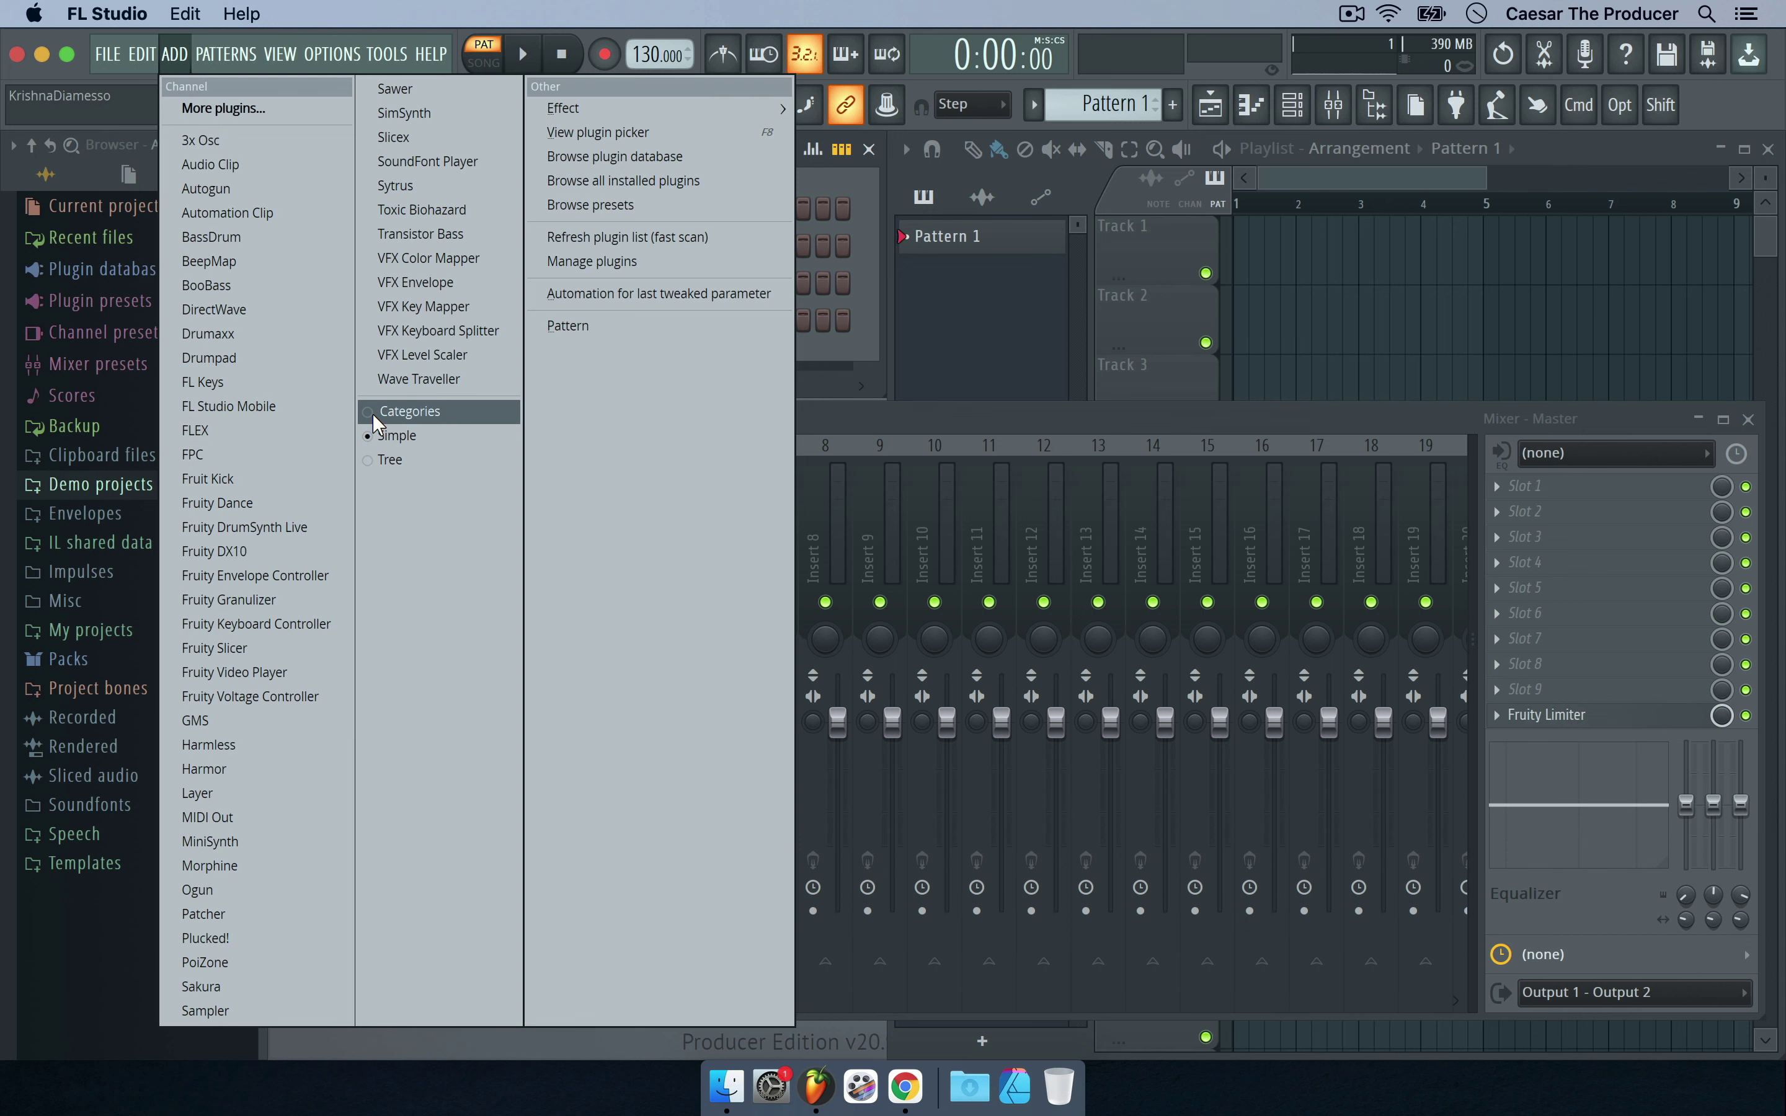
click(366, 457)
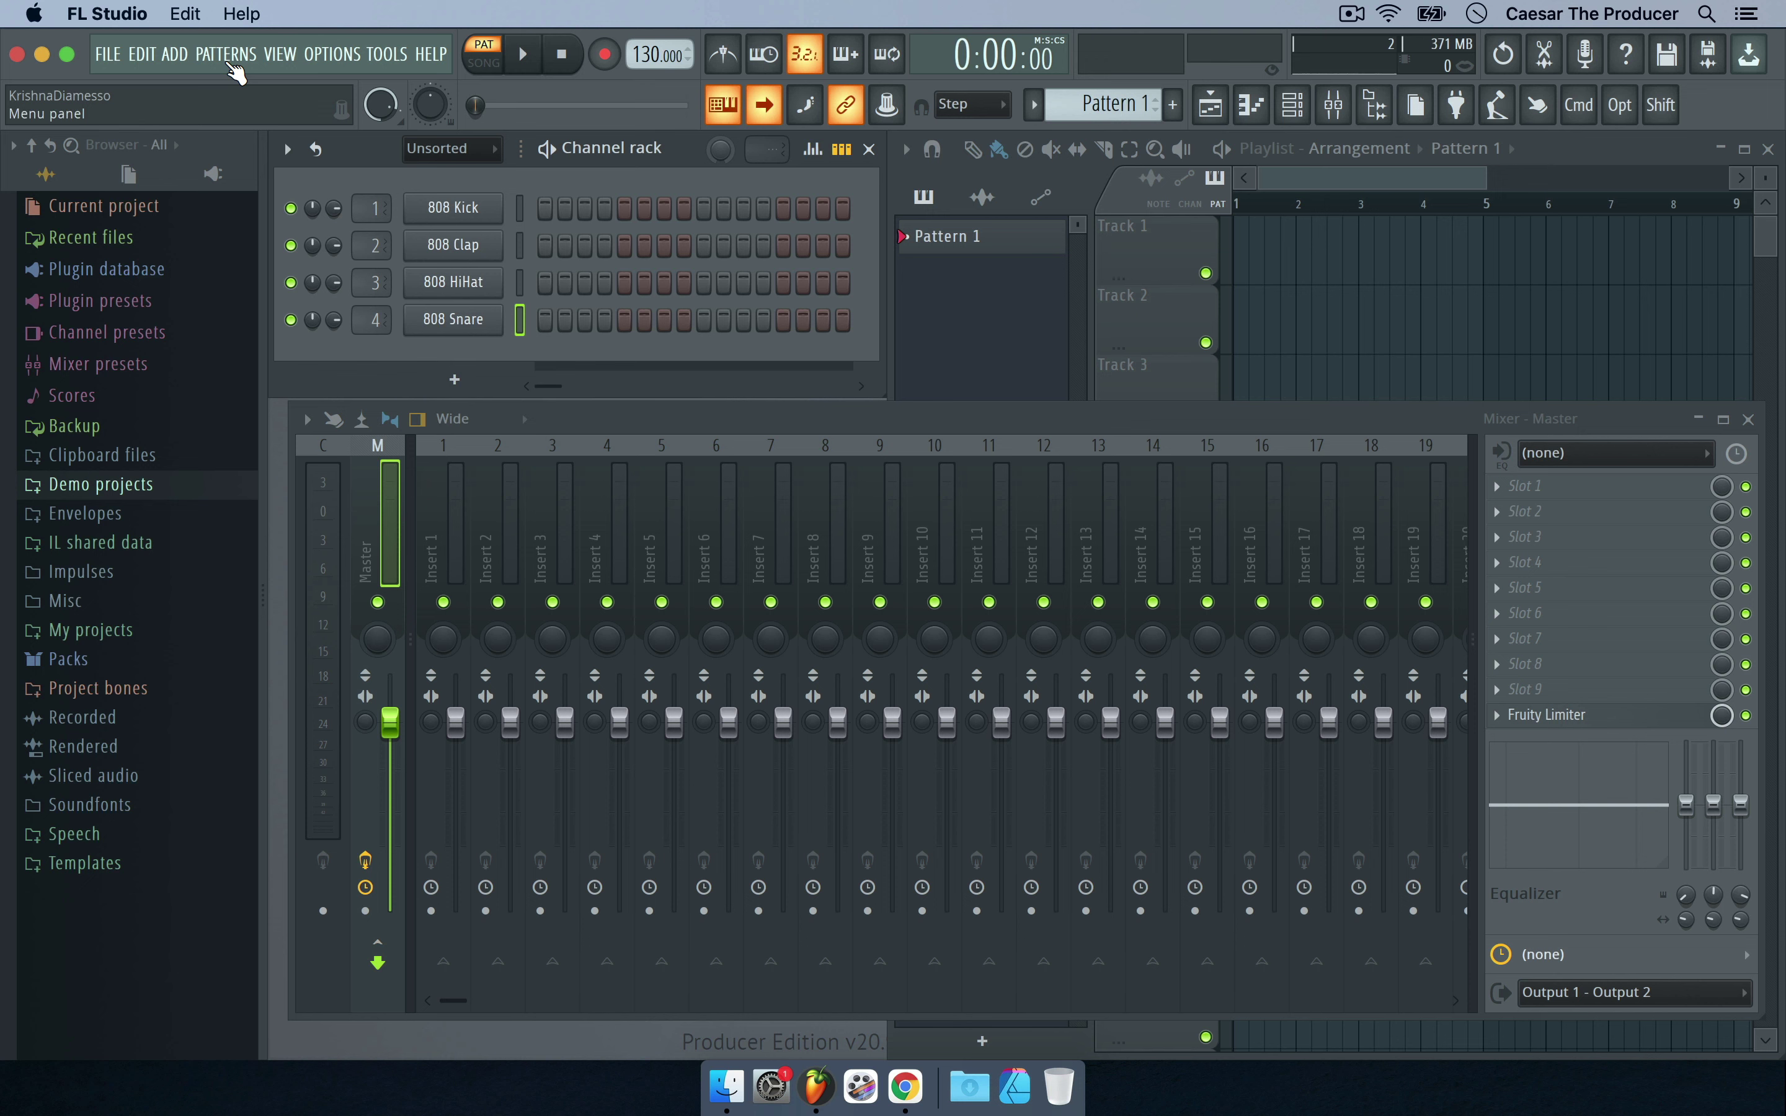
click(177, 54)
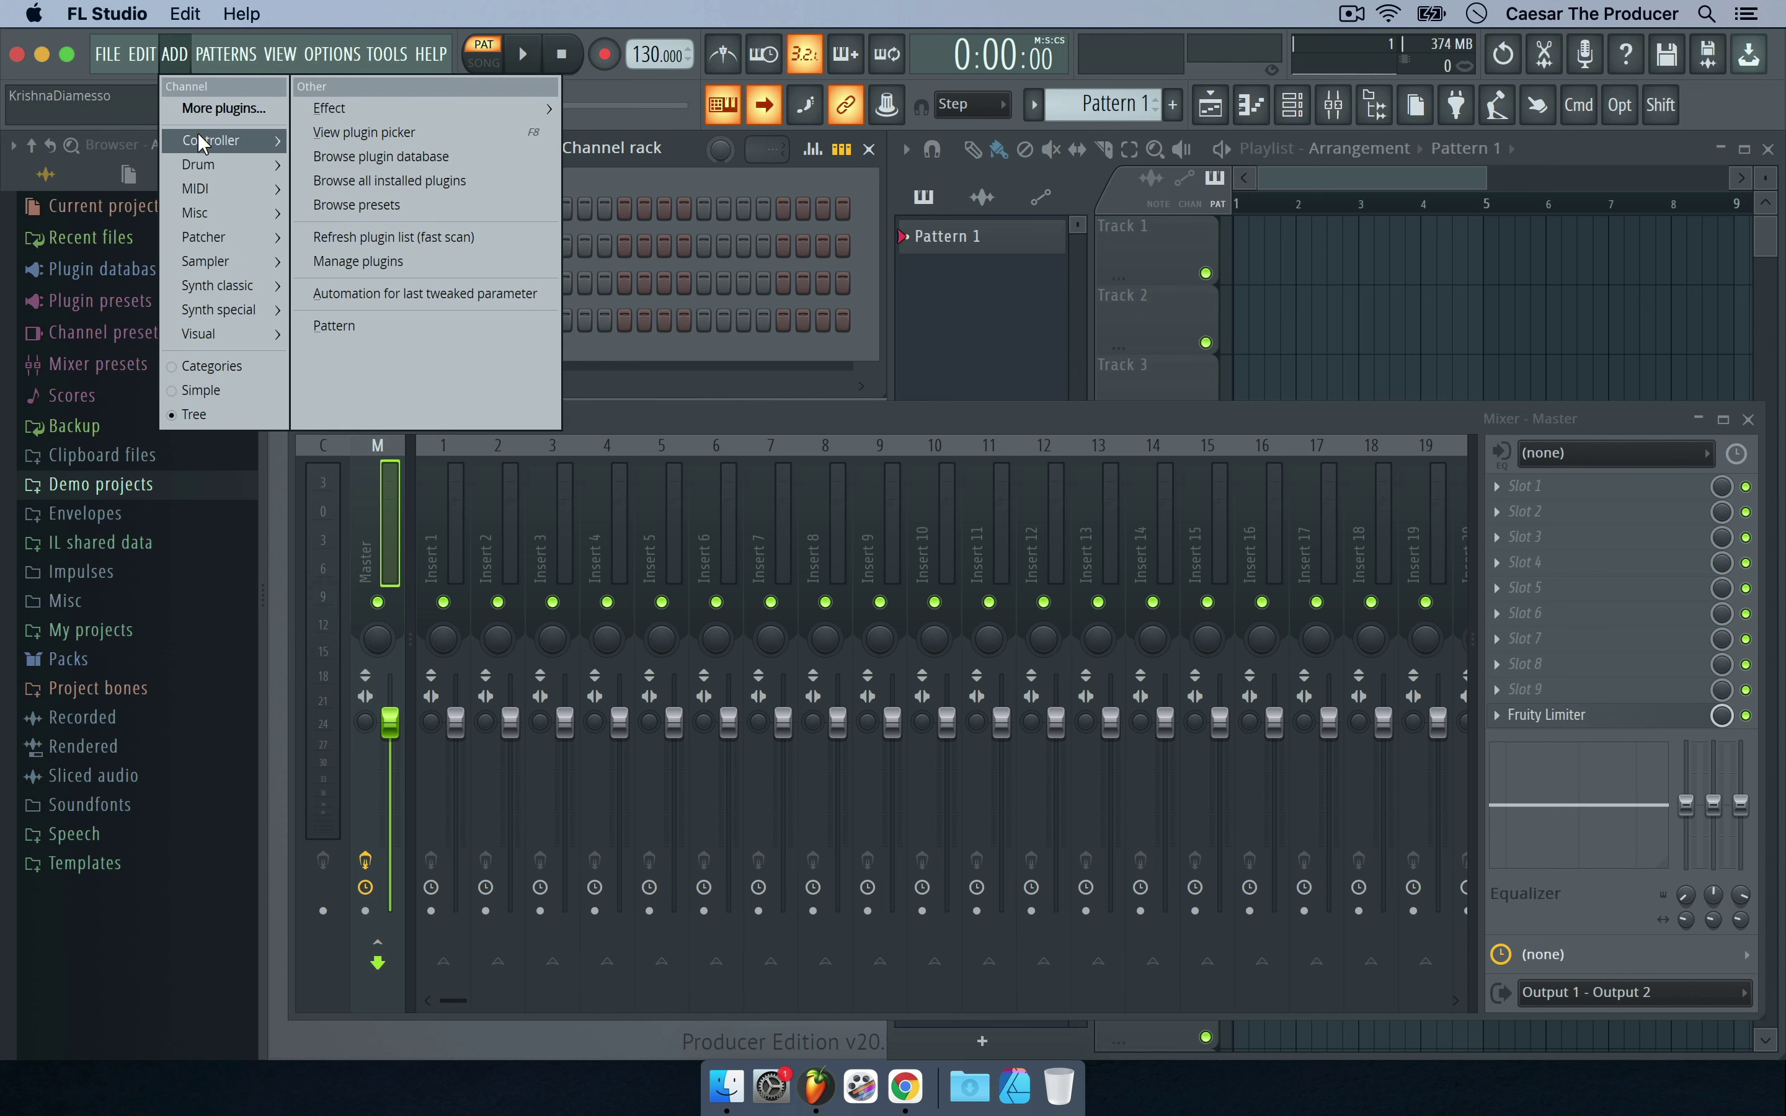
mouse_move(198, 134)
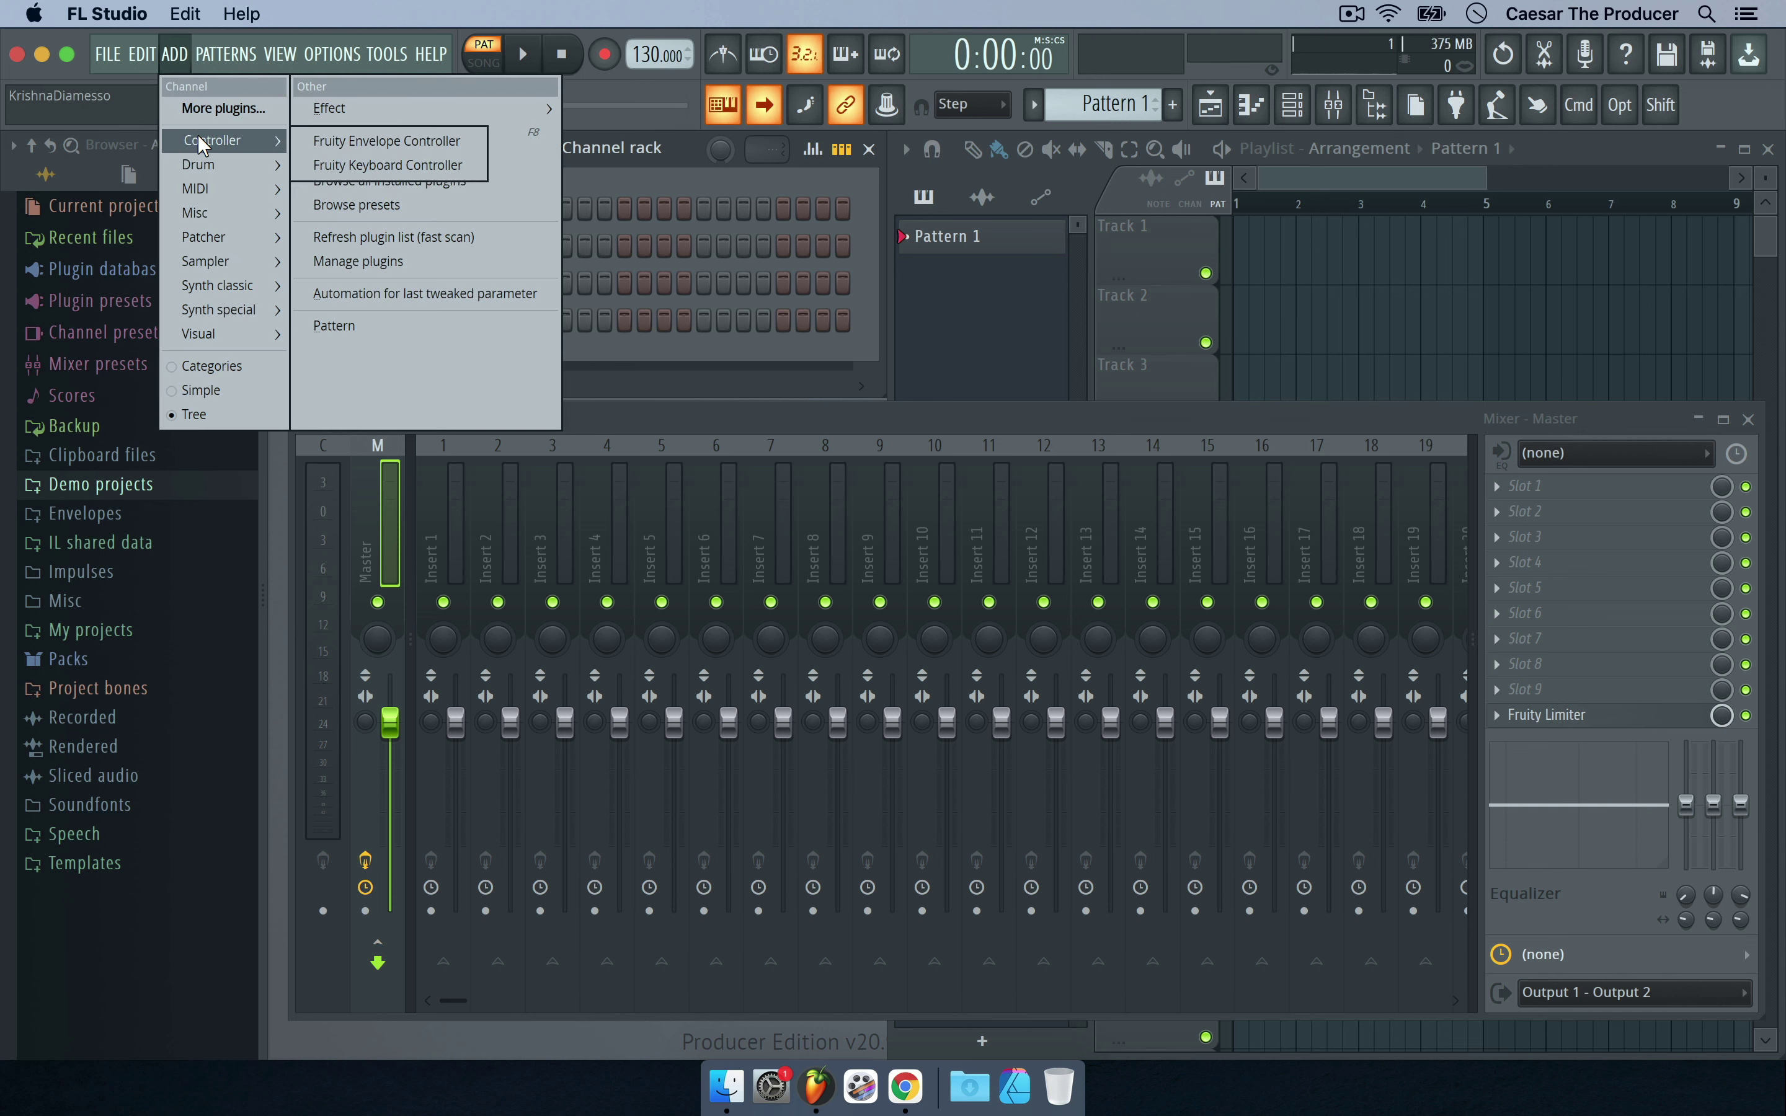
mouse_move(205, 173)
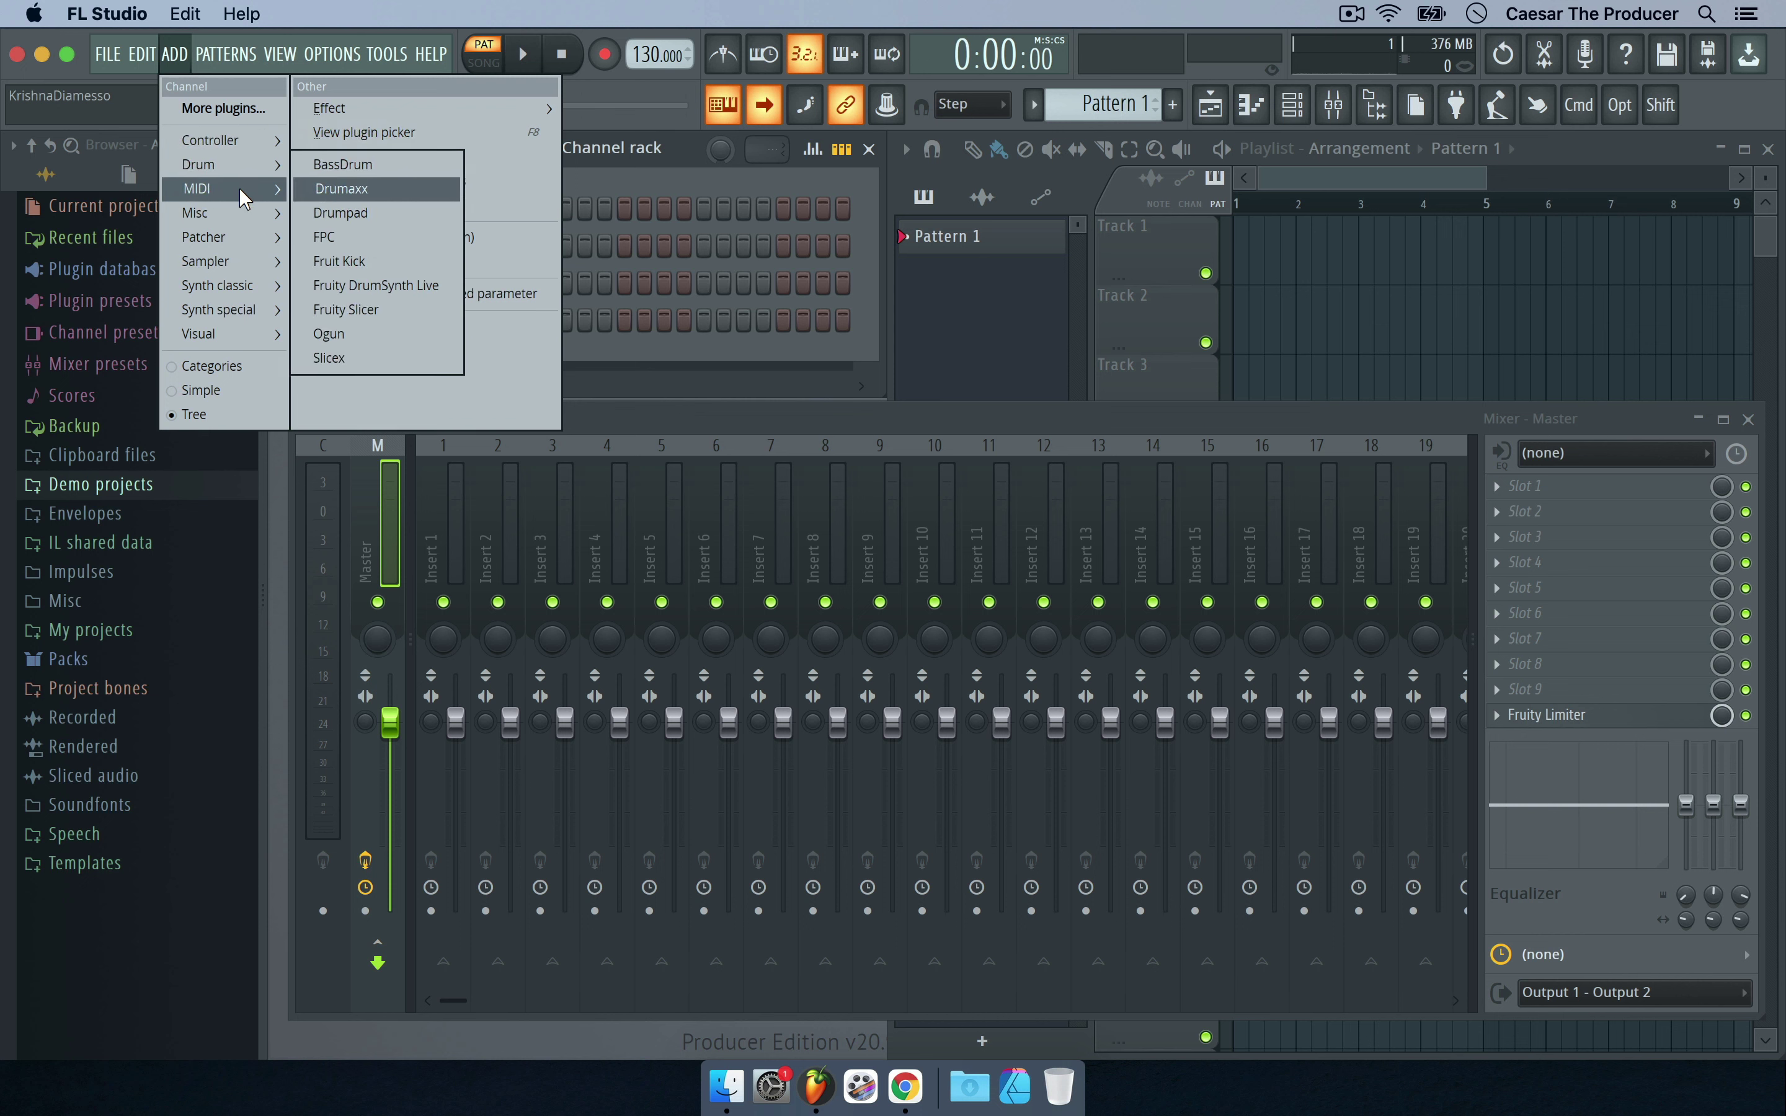
mouse_move(264, 230)
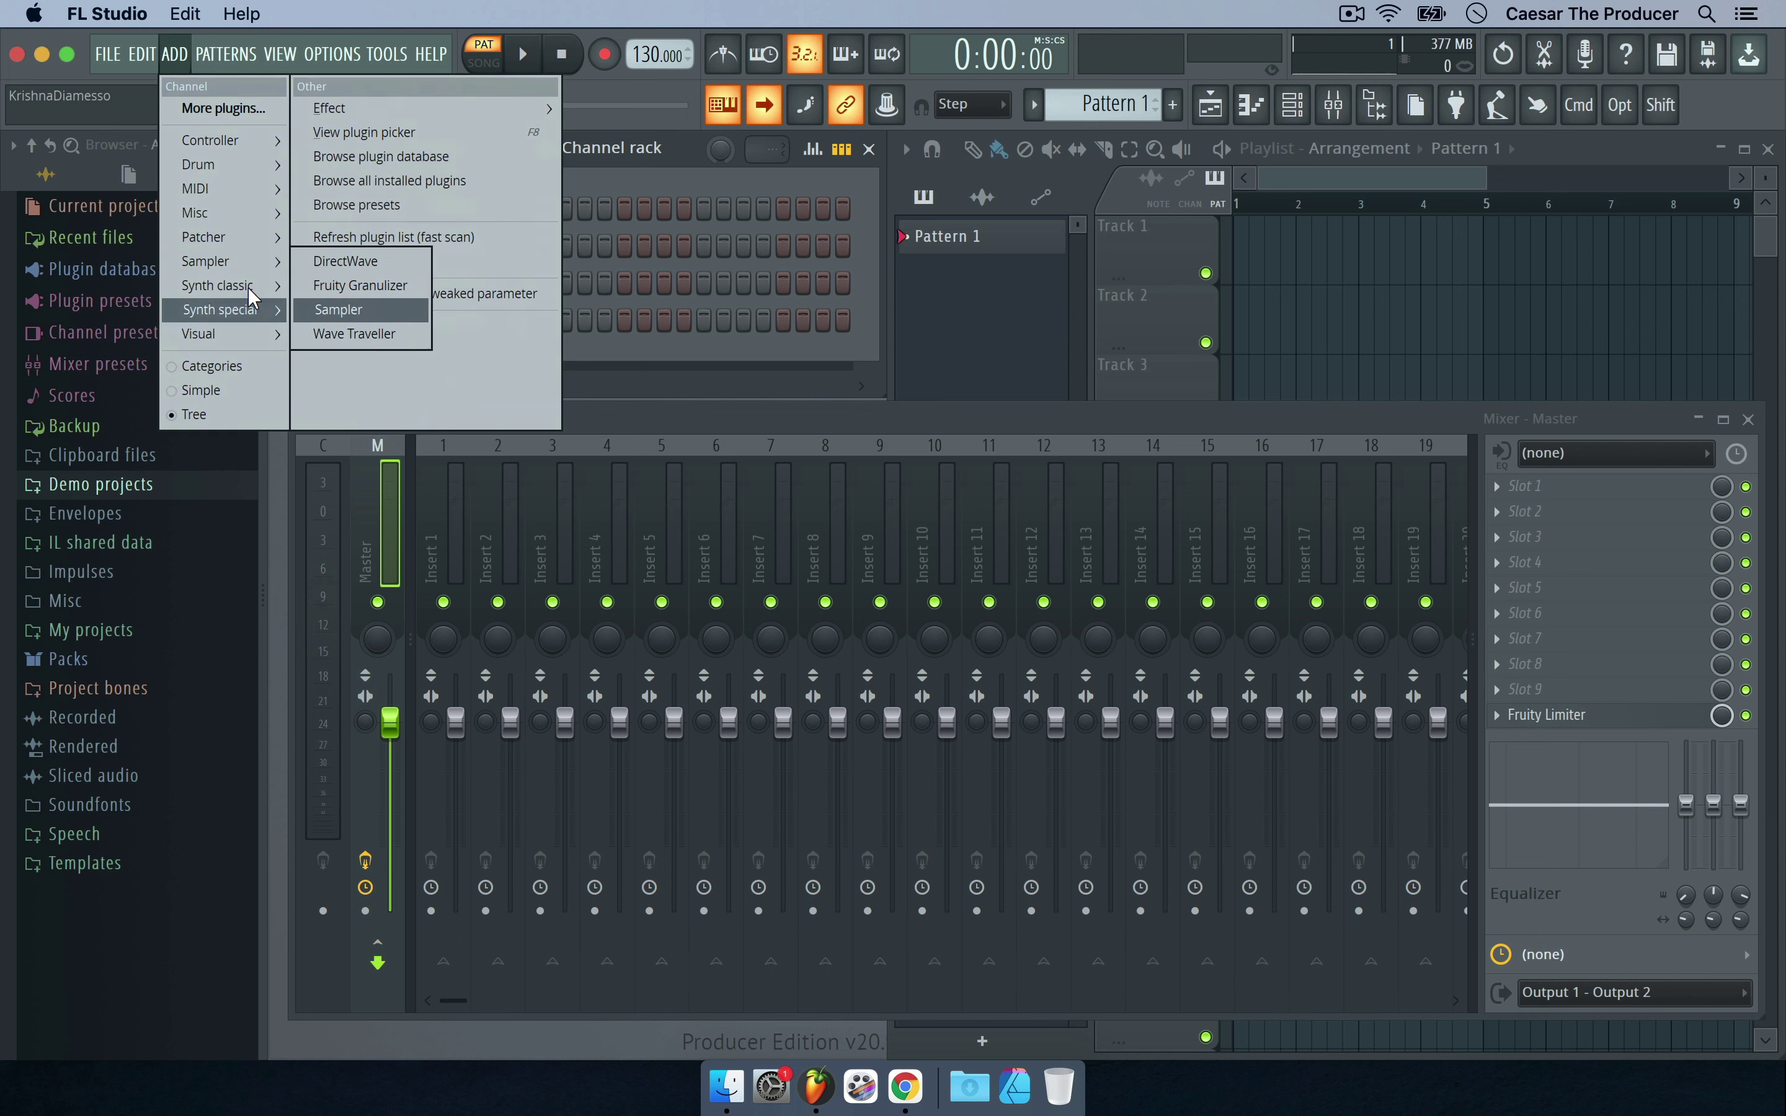
mouse_move(202, 254)
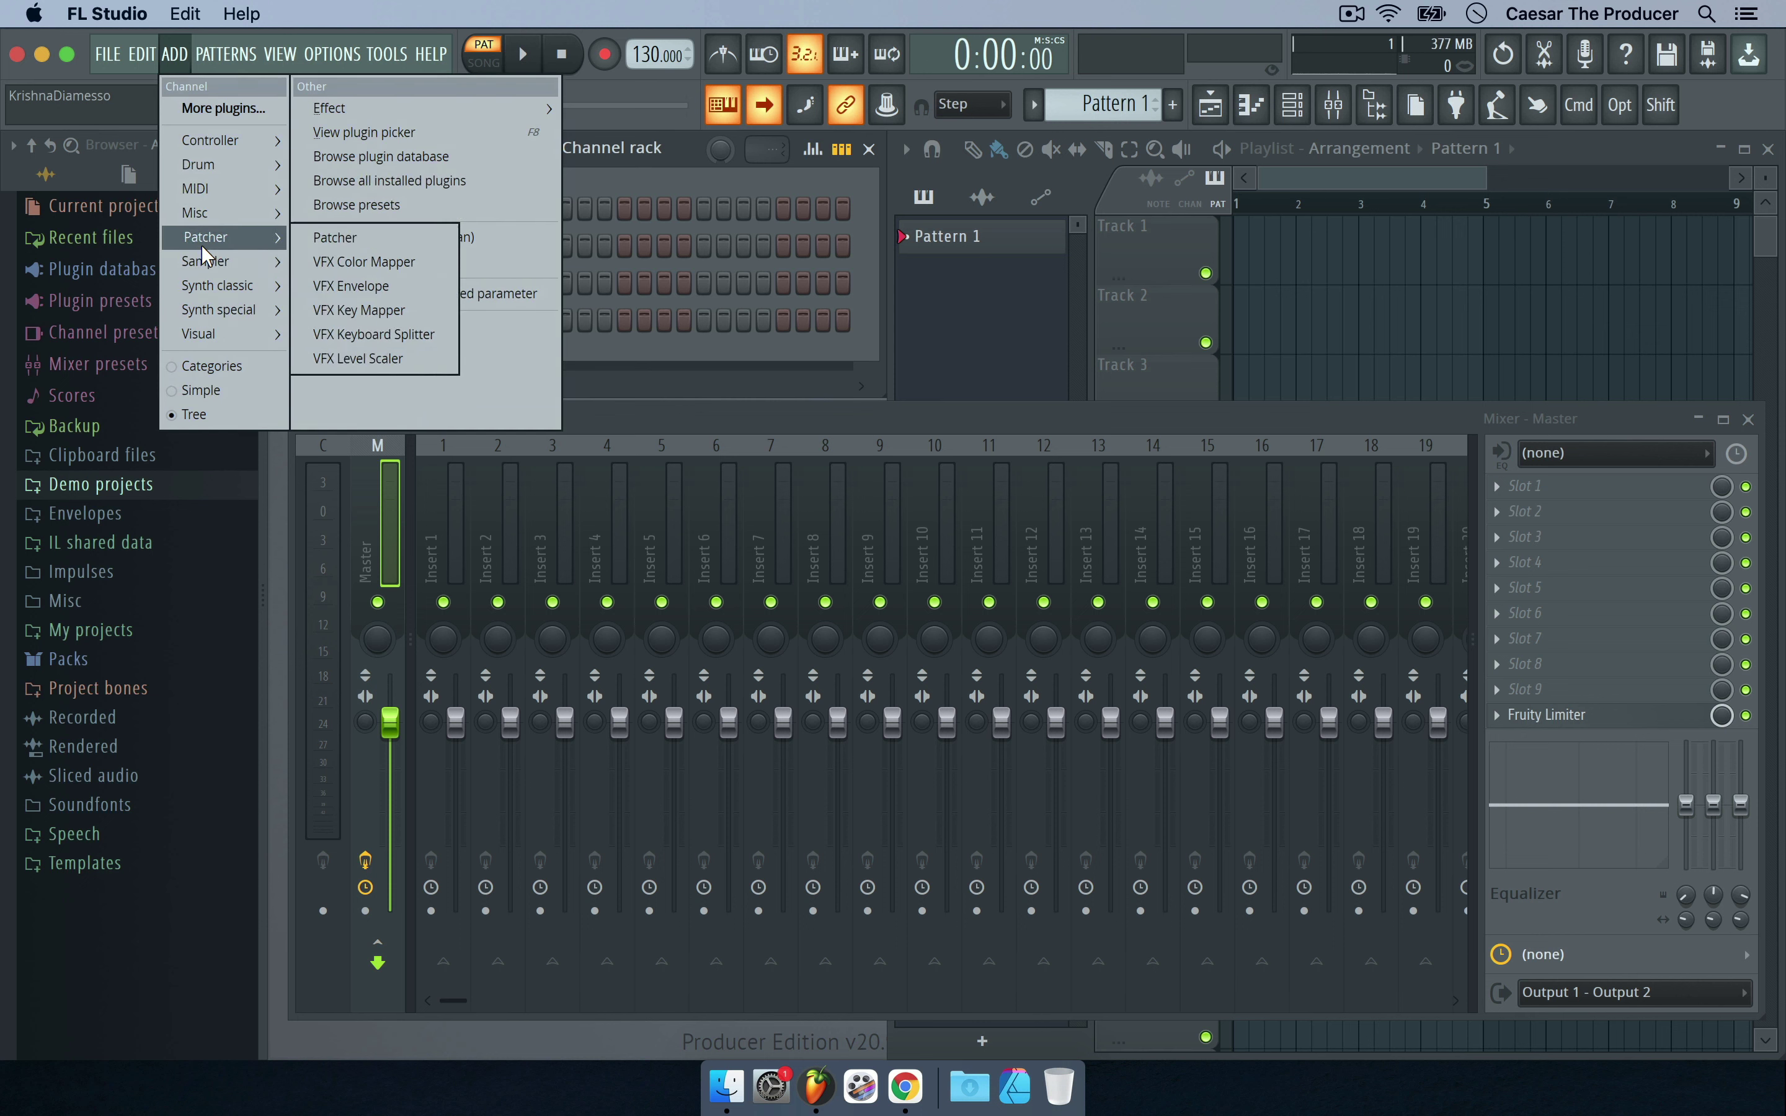
mouse_move(210, 310)
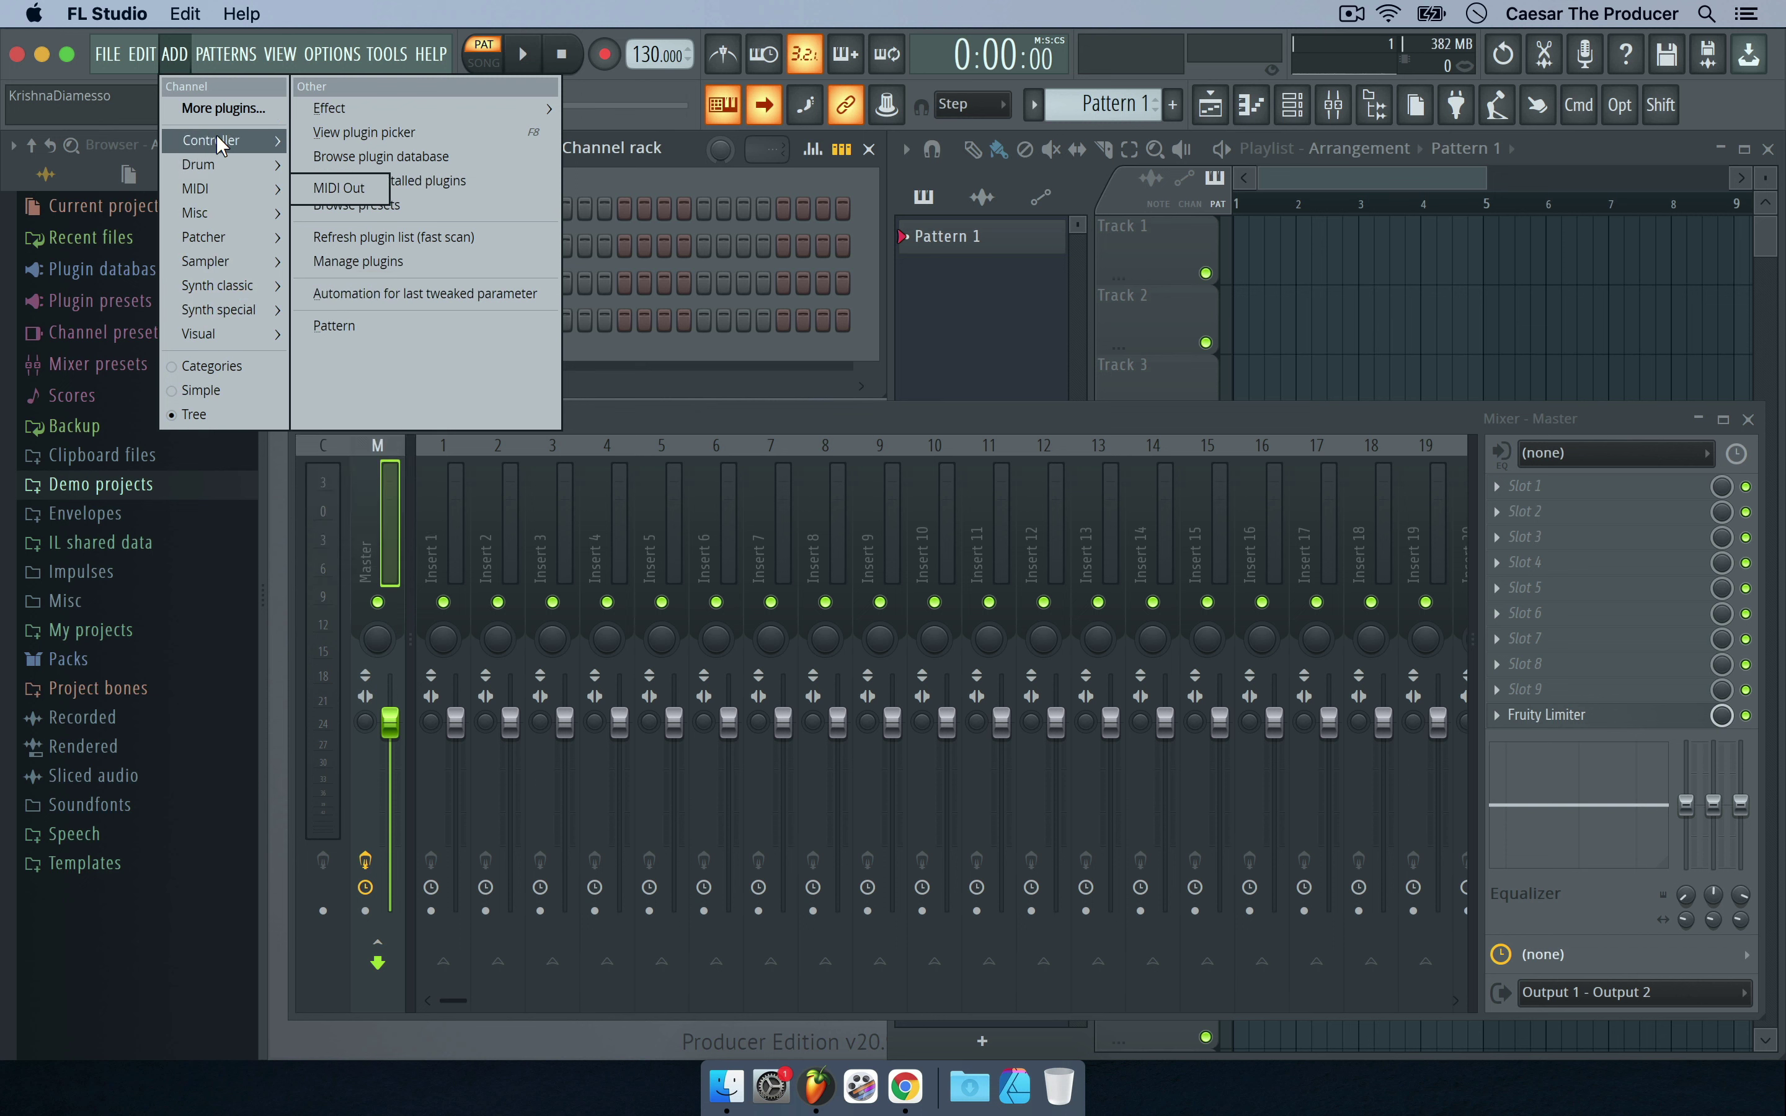
click(214, 391)
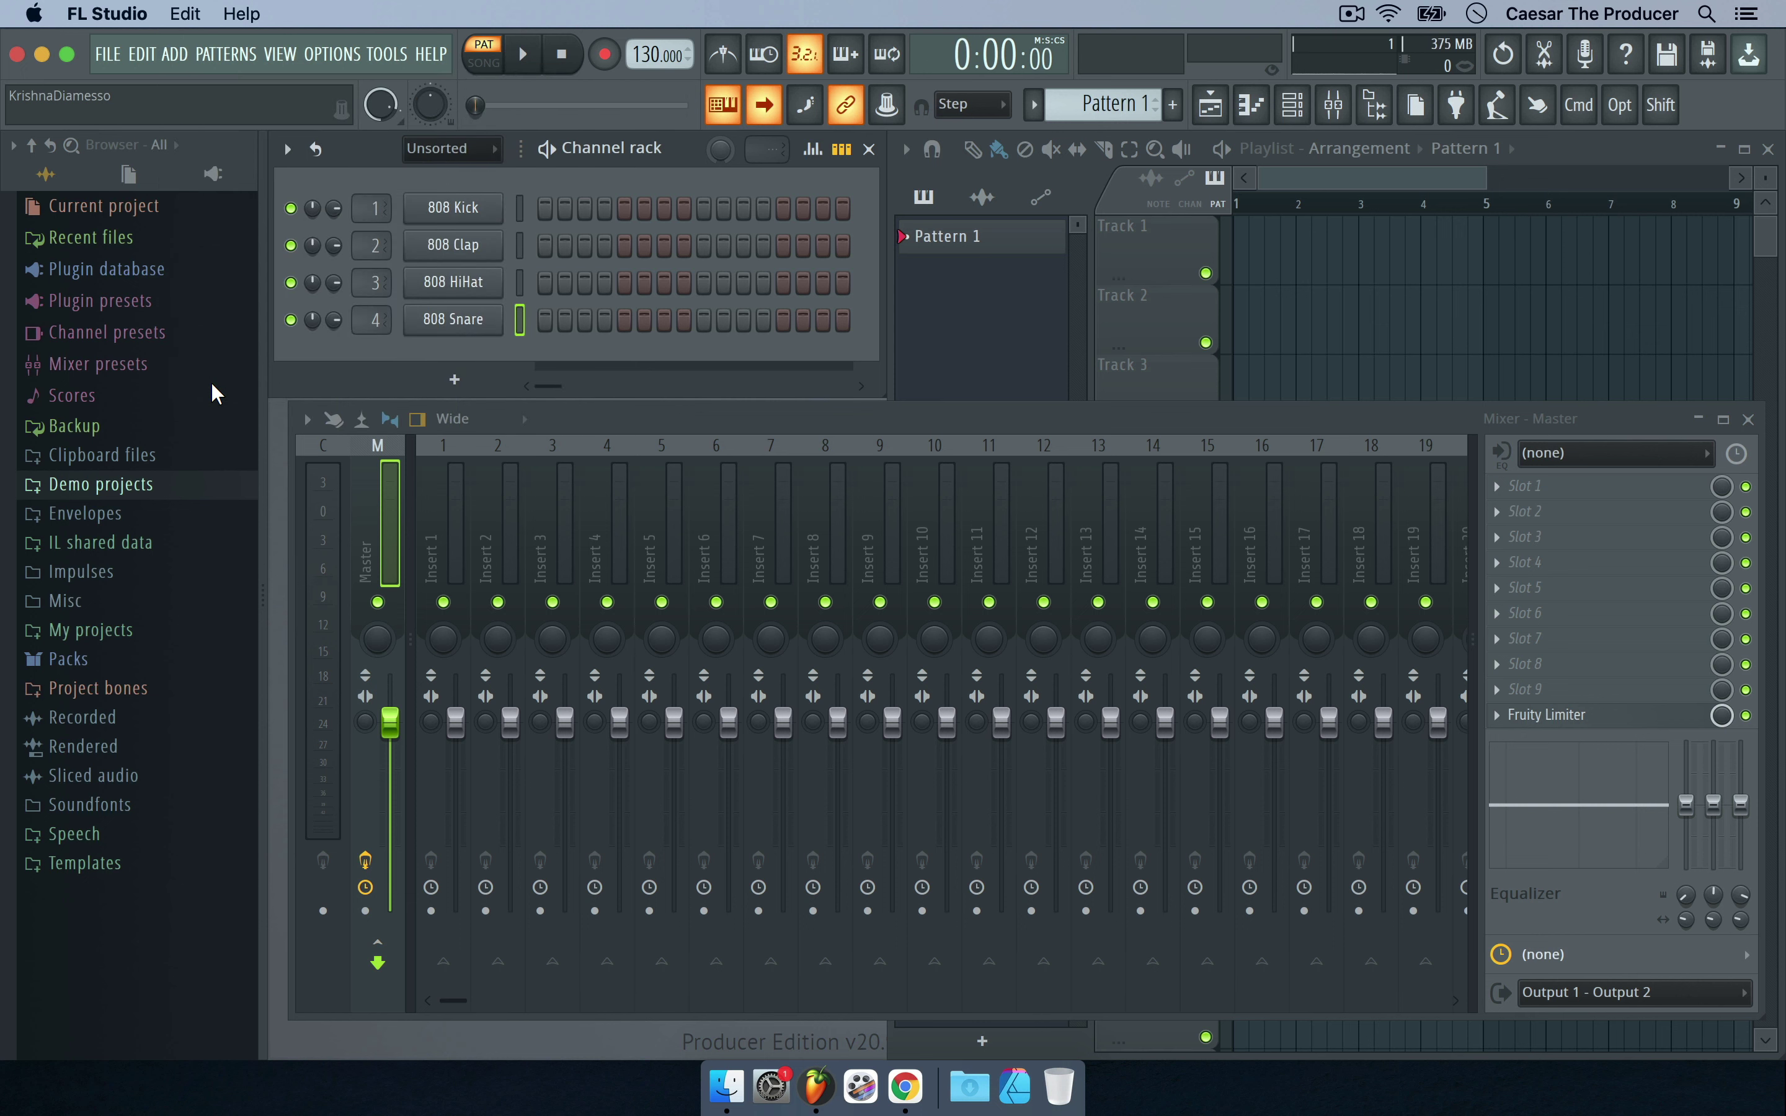
Add an FL Keys channel from the Simple plugin list, play a few test notes, and close its window.
click(177, 54)
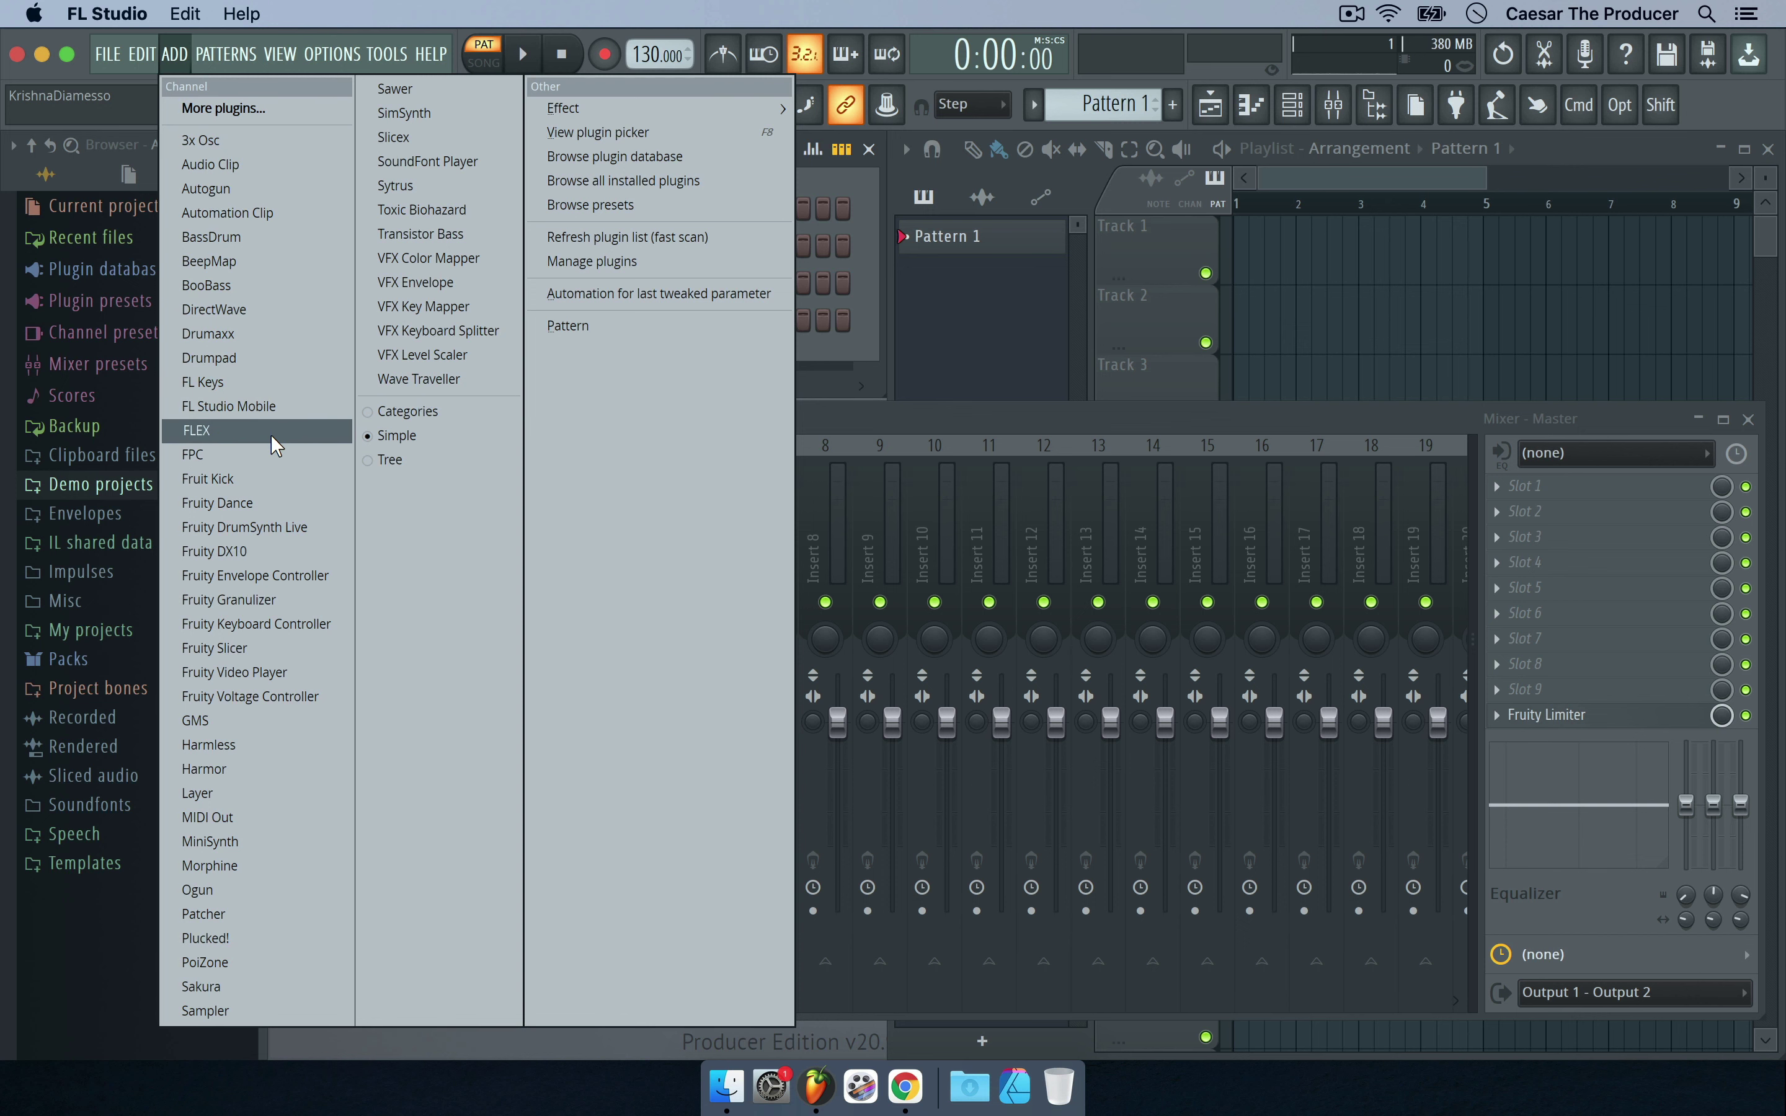
click(245, 384)
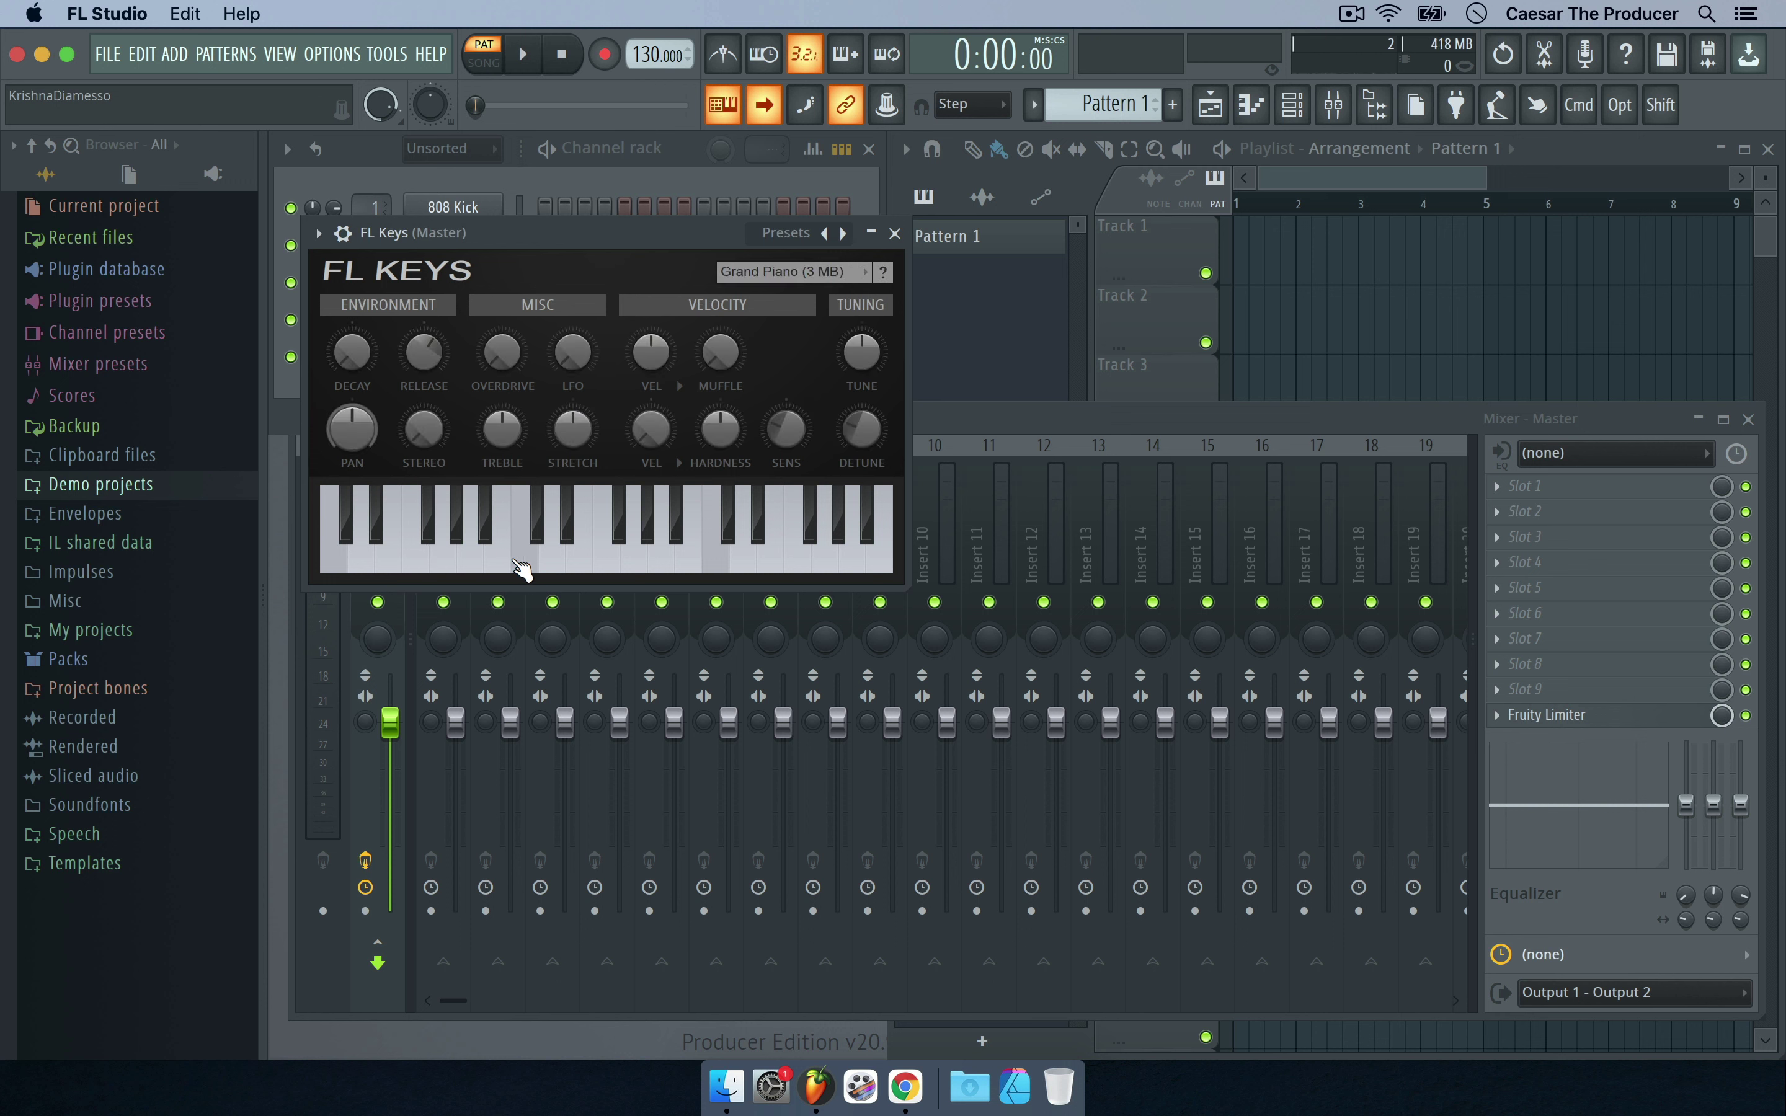
click(524, 568)
click(579, 571)
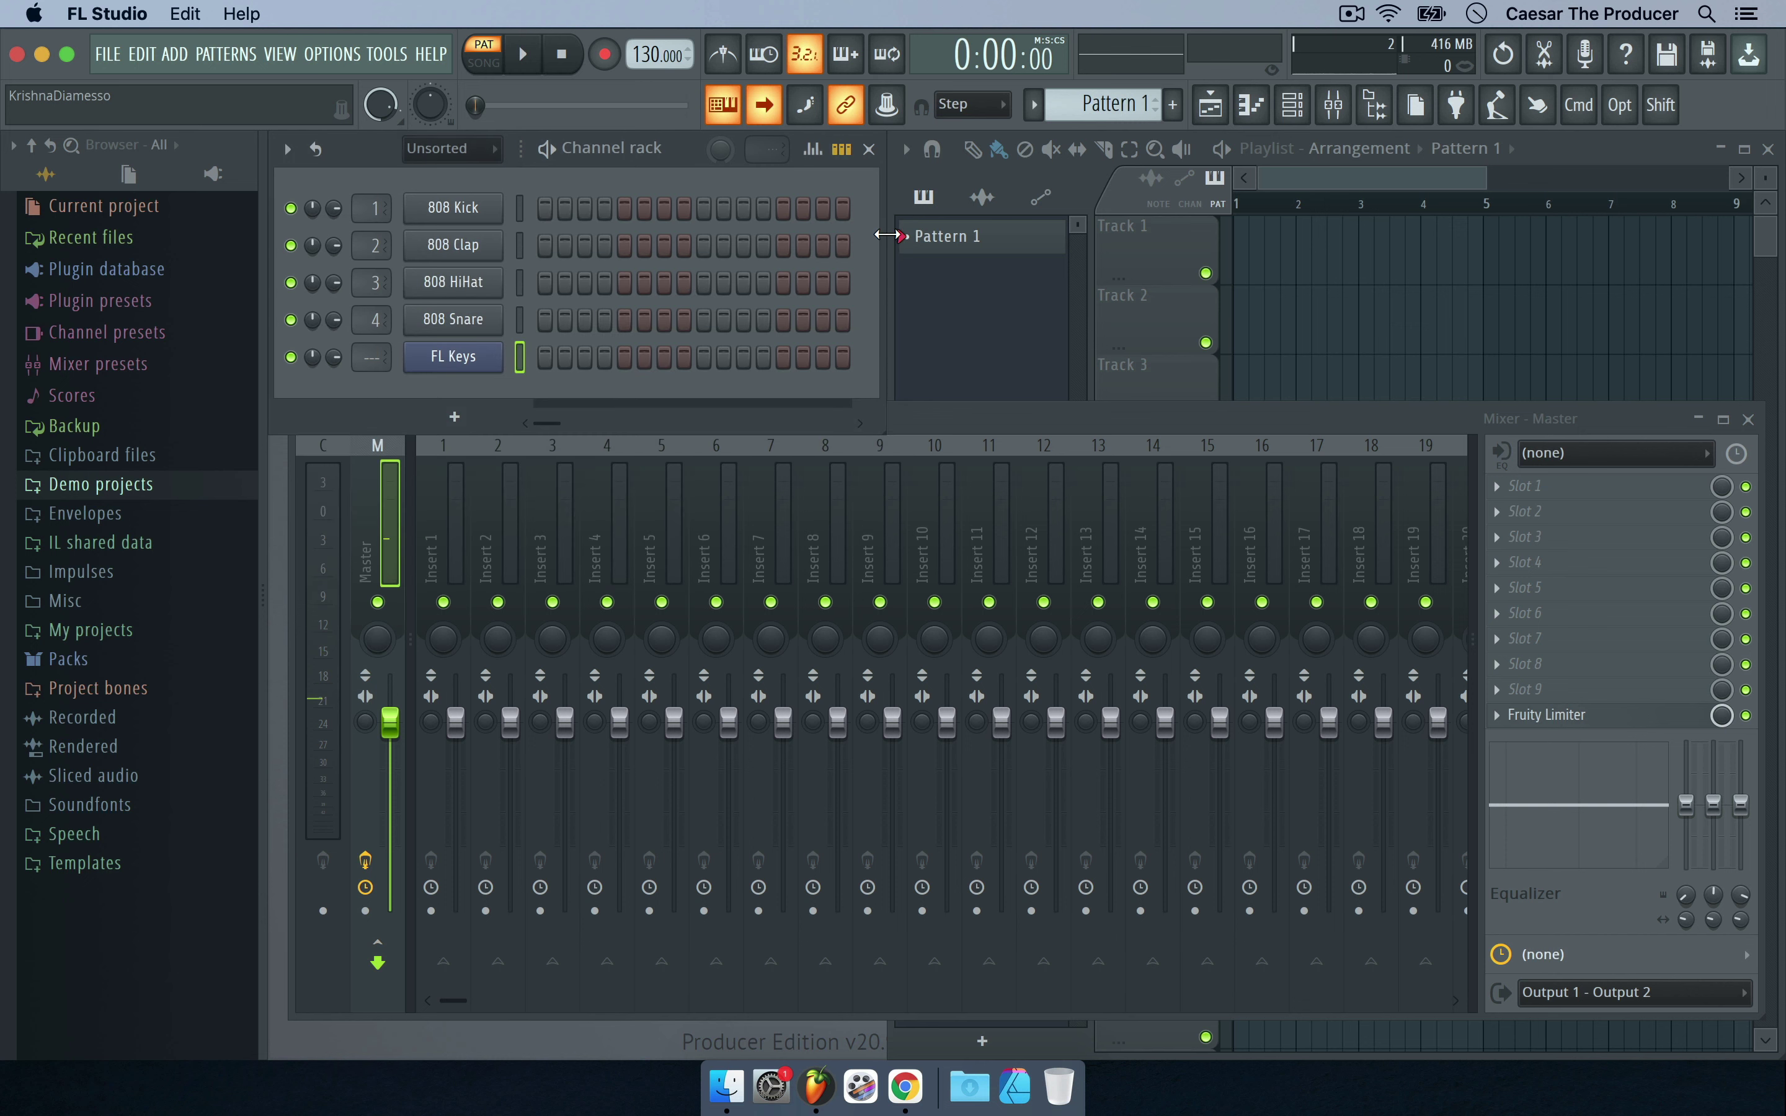
click(895, 233)
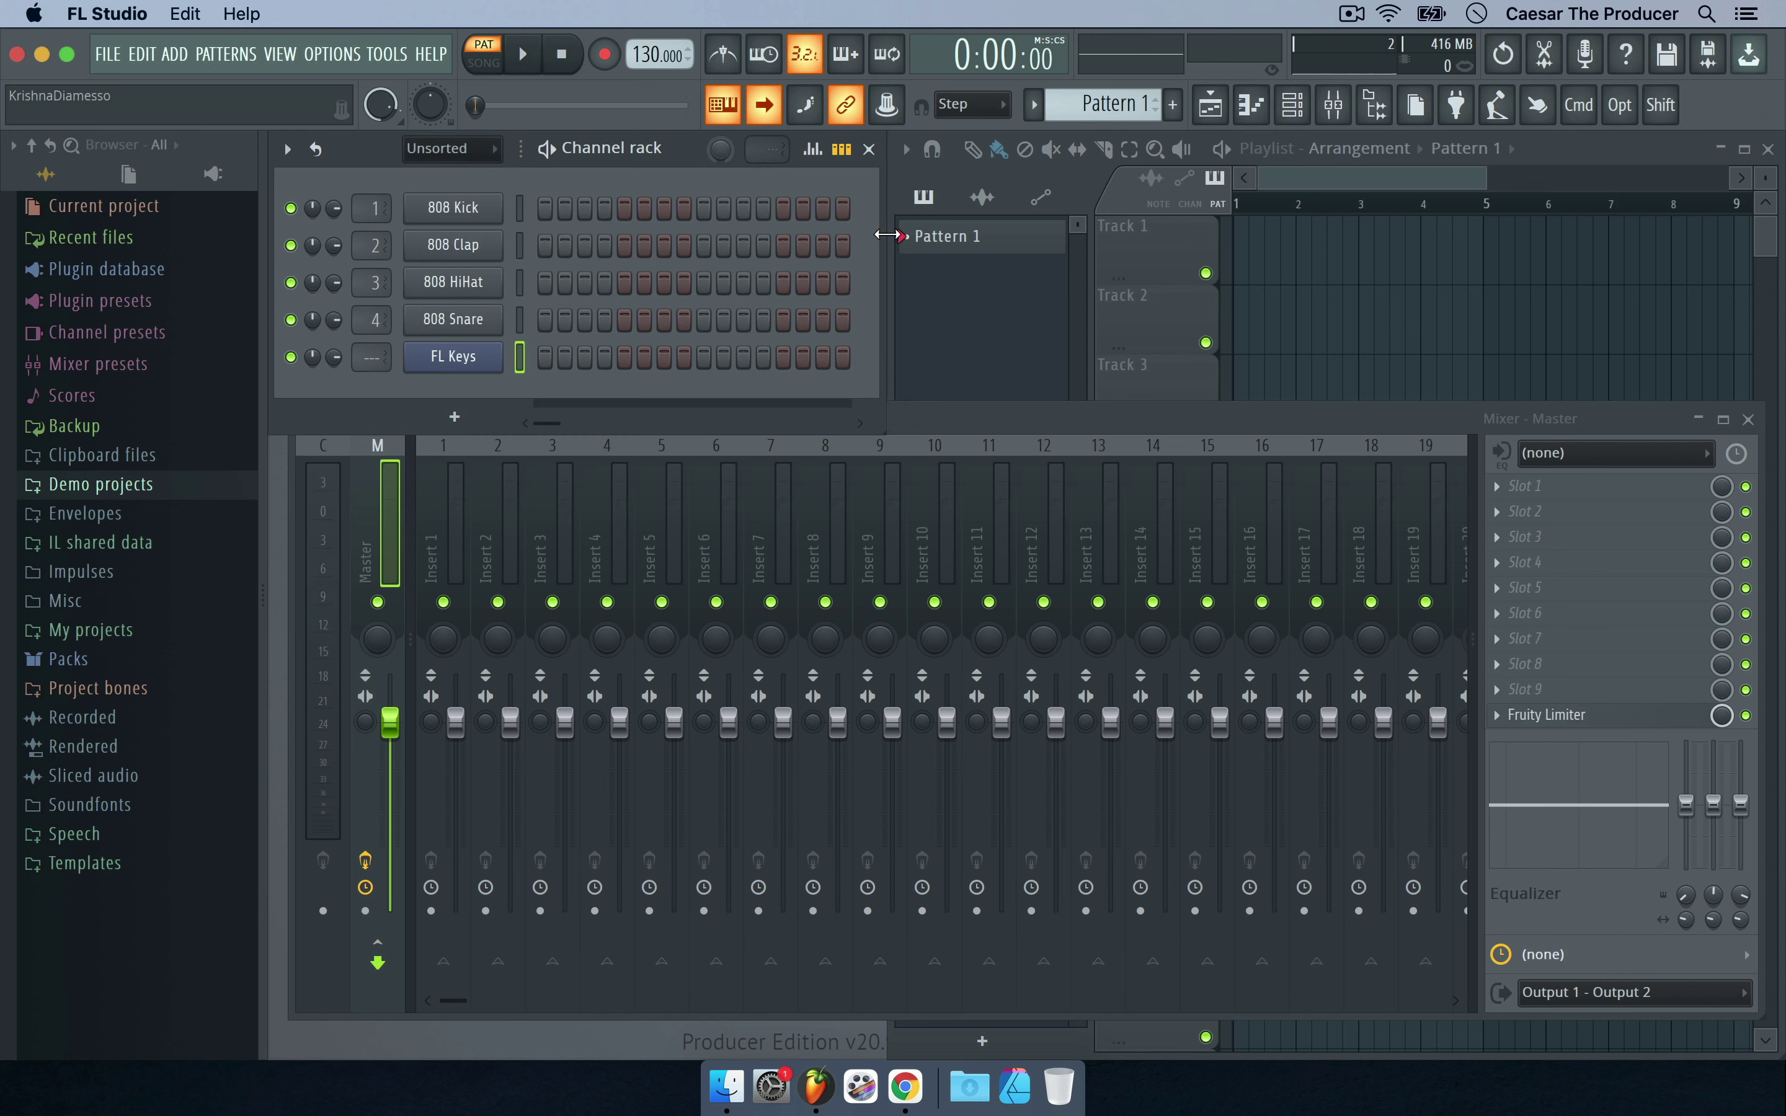
Delete the FL Keys channel from the Channel rack.
right_click(492, 352)
click(683, 594)
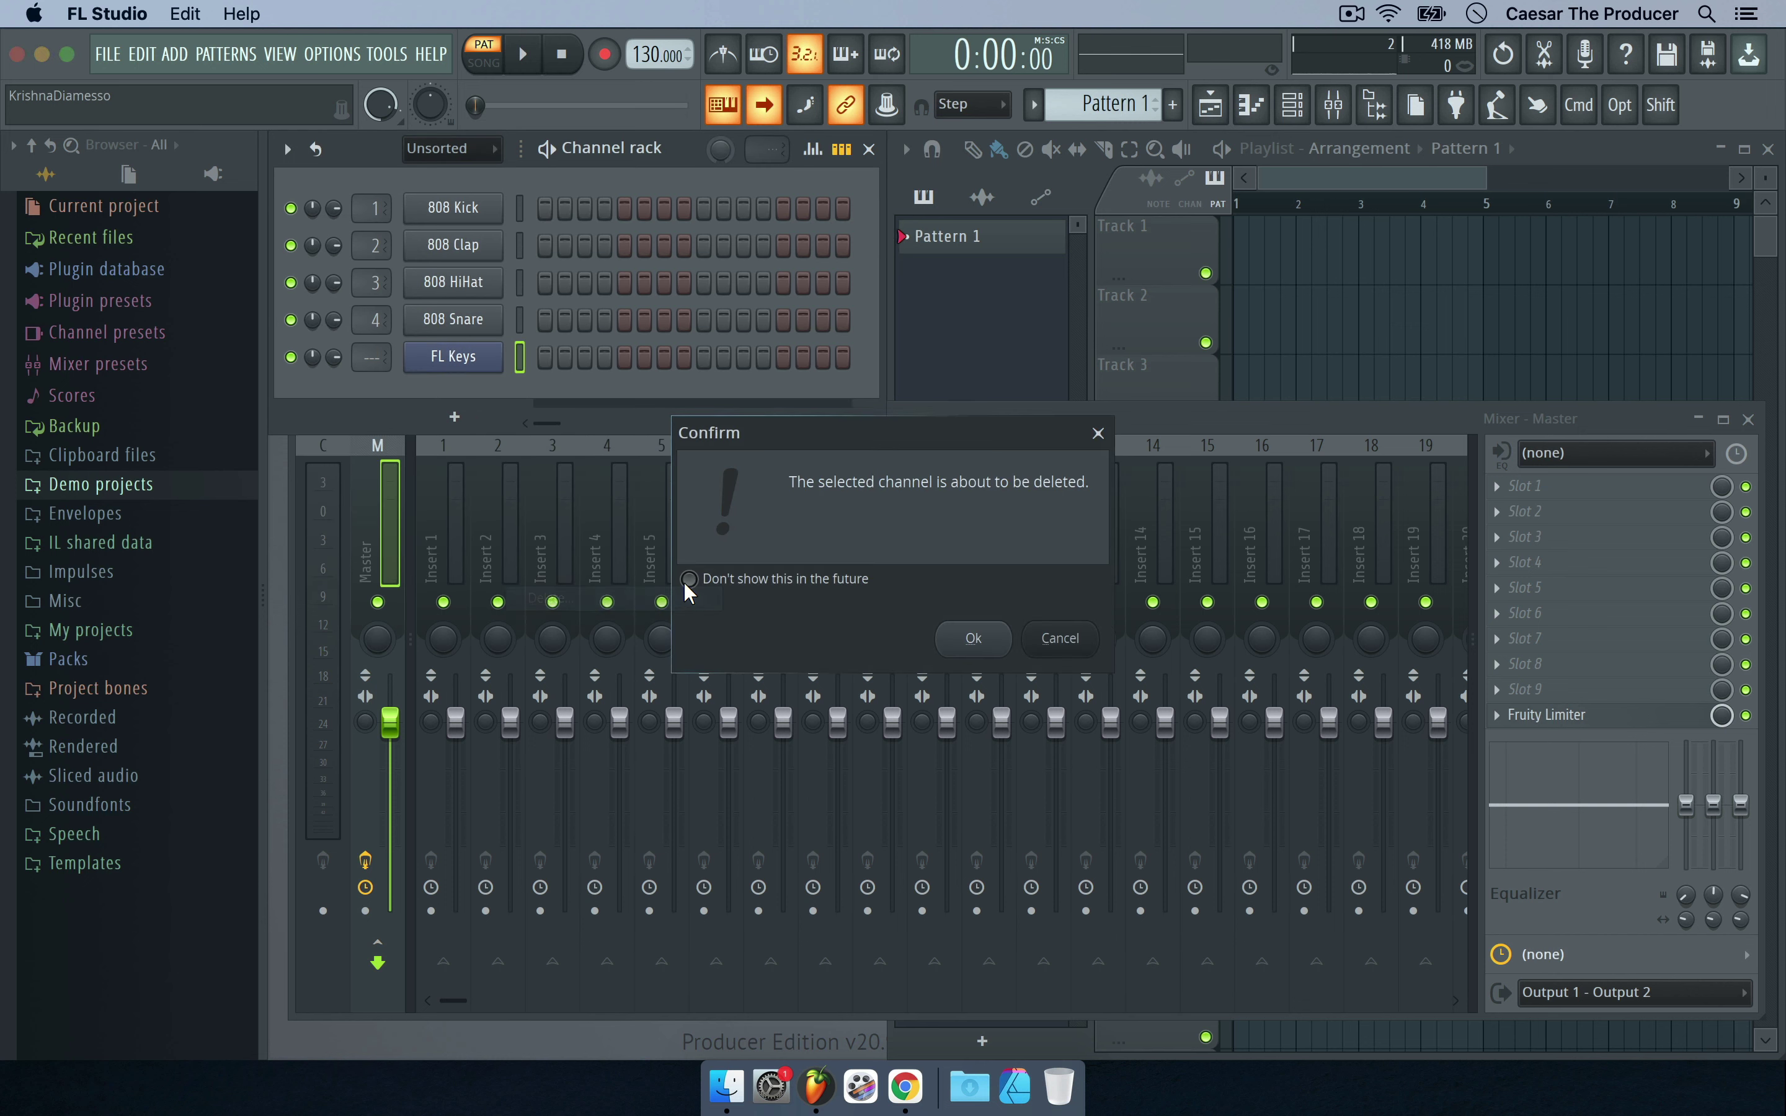
click(969, 639)
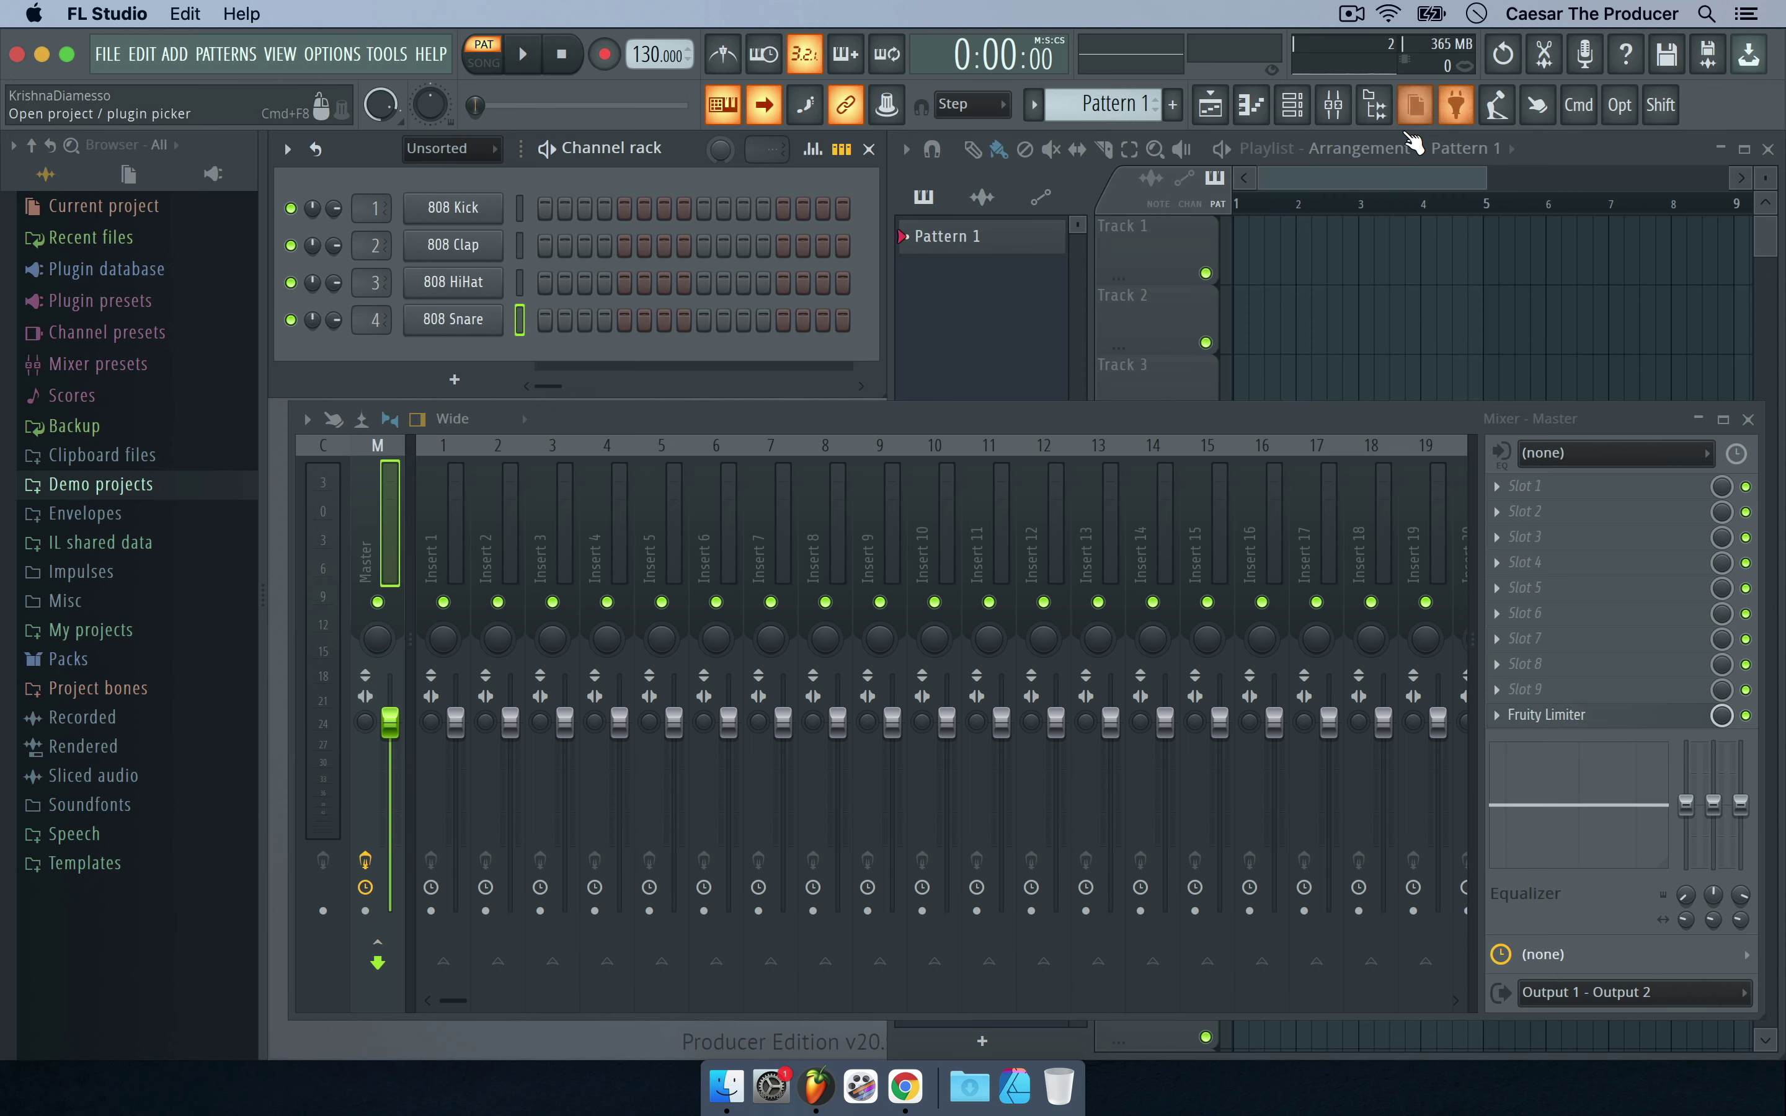
Search the plugin picker for "fl", add FL Keys as a channel, and move its window clear of the Channel rack.
click(1459, 111)
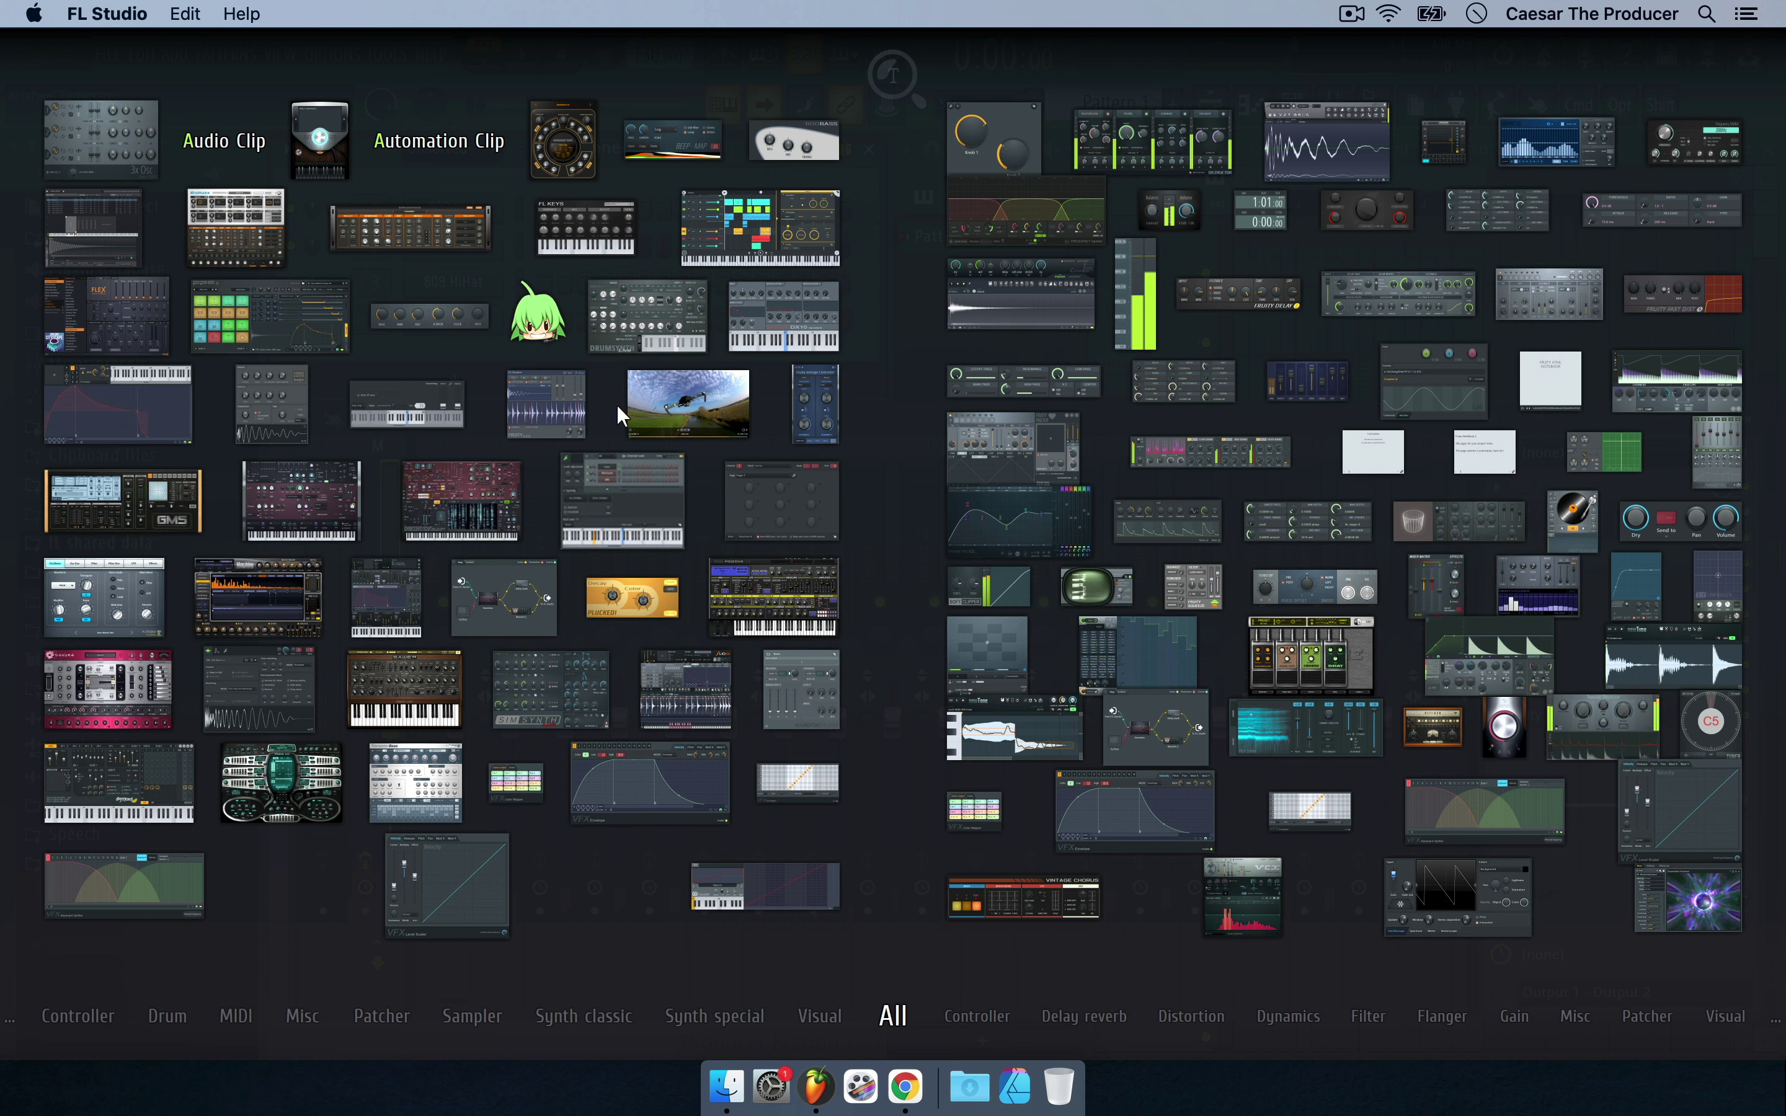
text(fl)
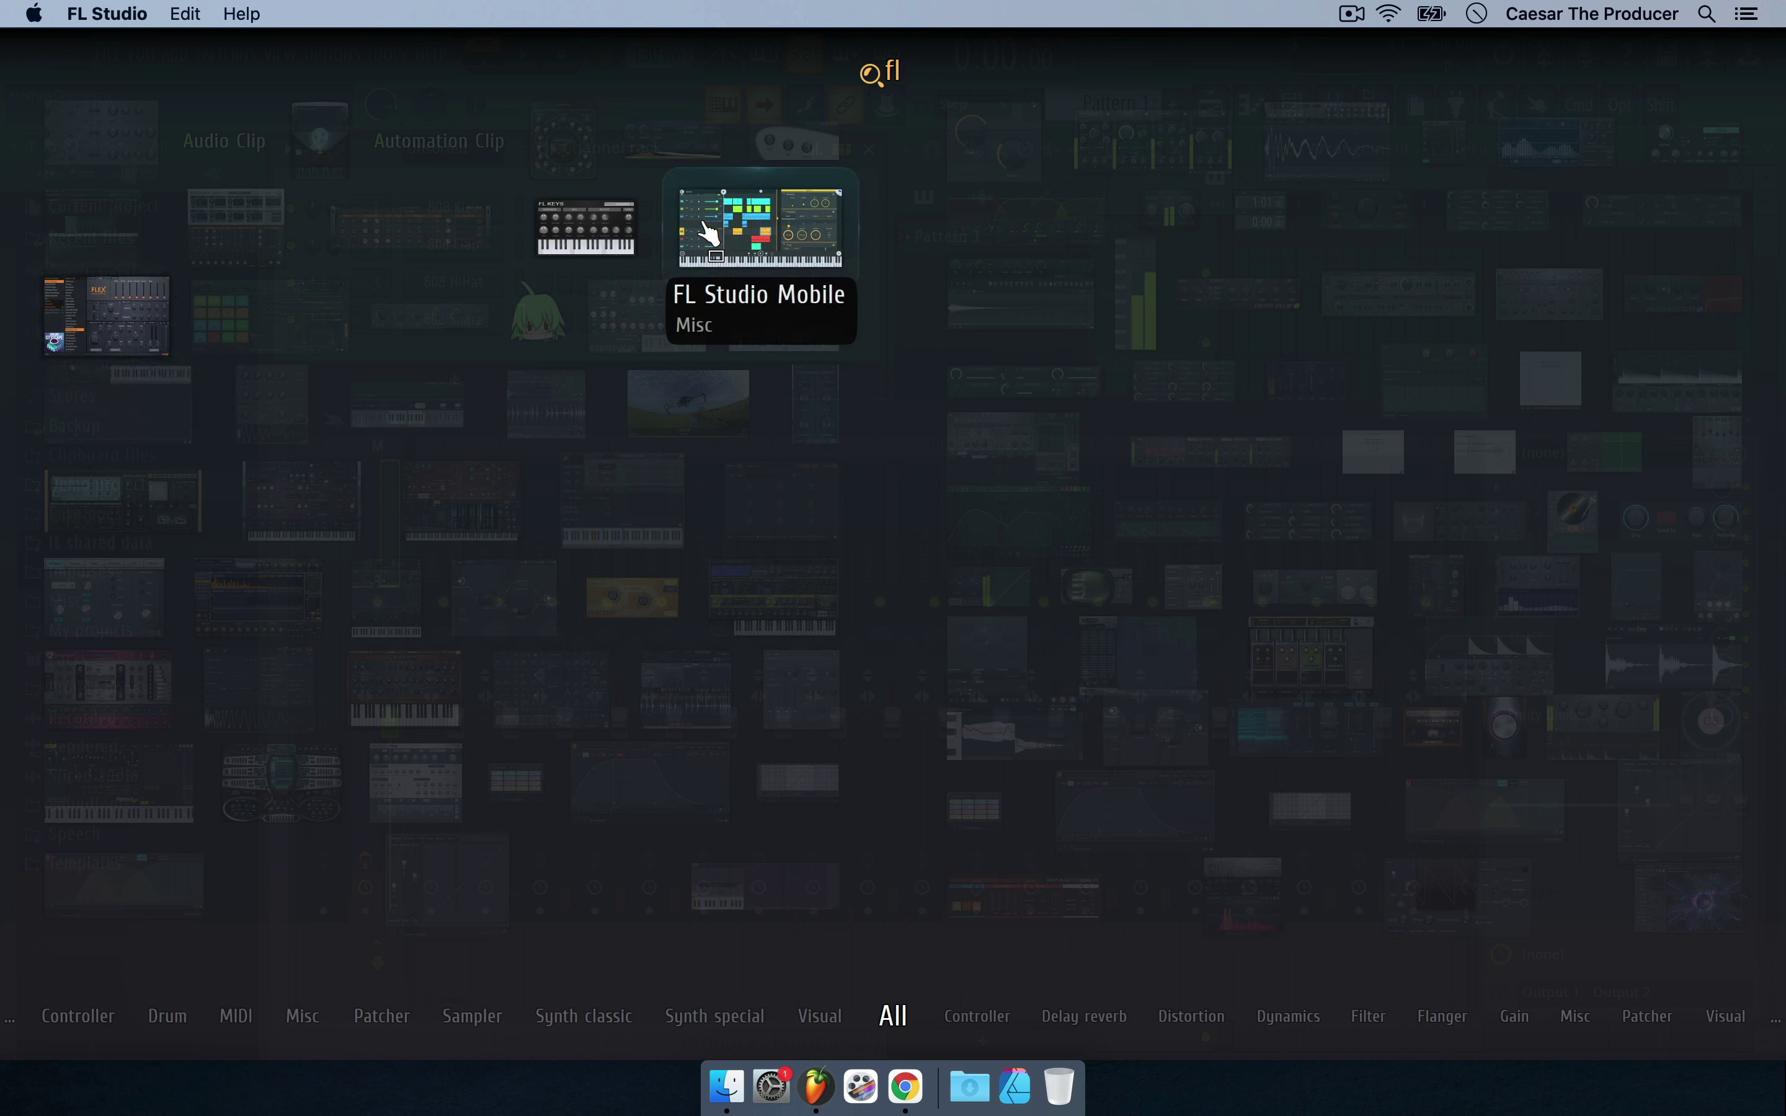
click(620, 240)
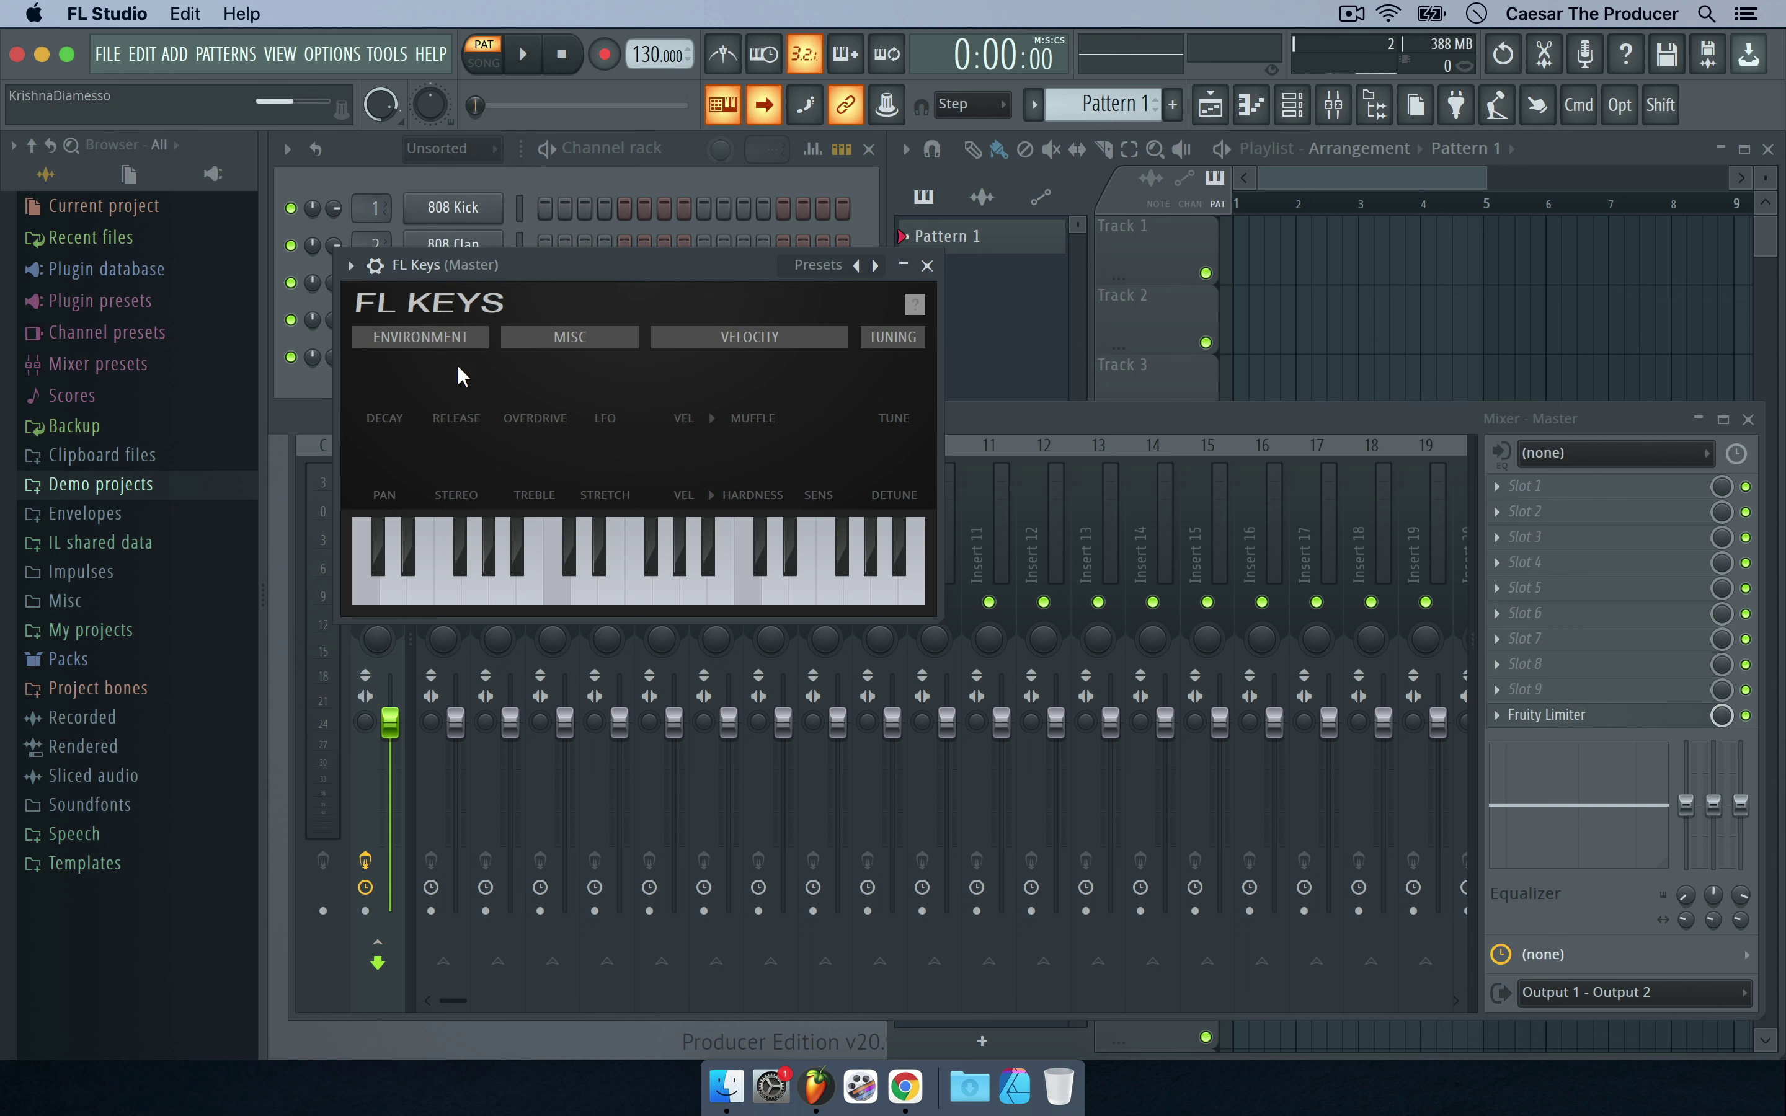
drag(576, 268, 720, 397)
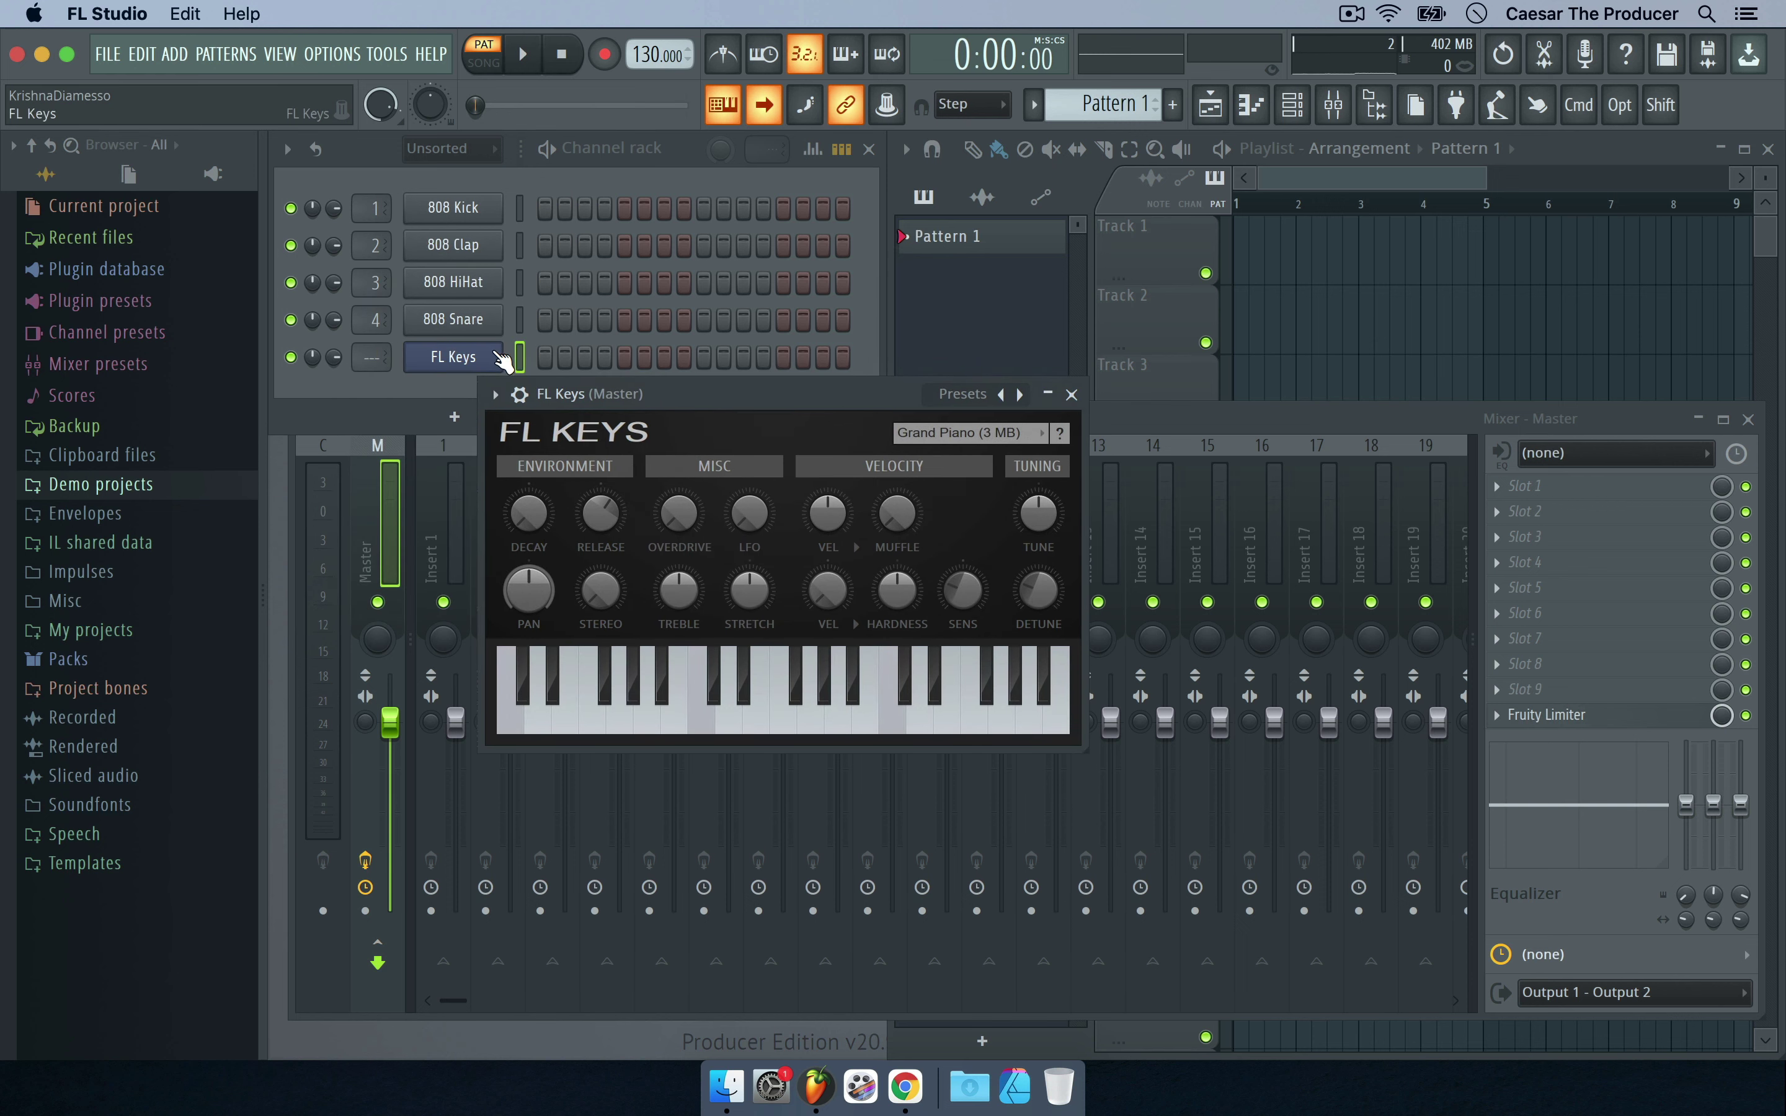
Remove the newly added FL Keys channel from the Channel rack.
right_click(459, 360)
click(638, 604)
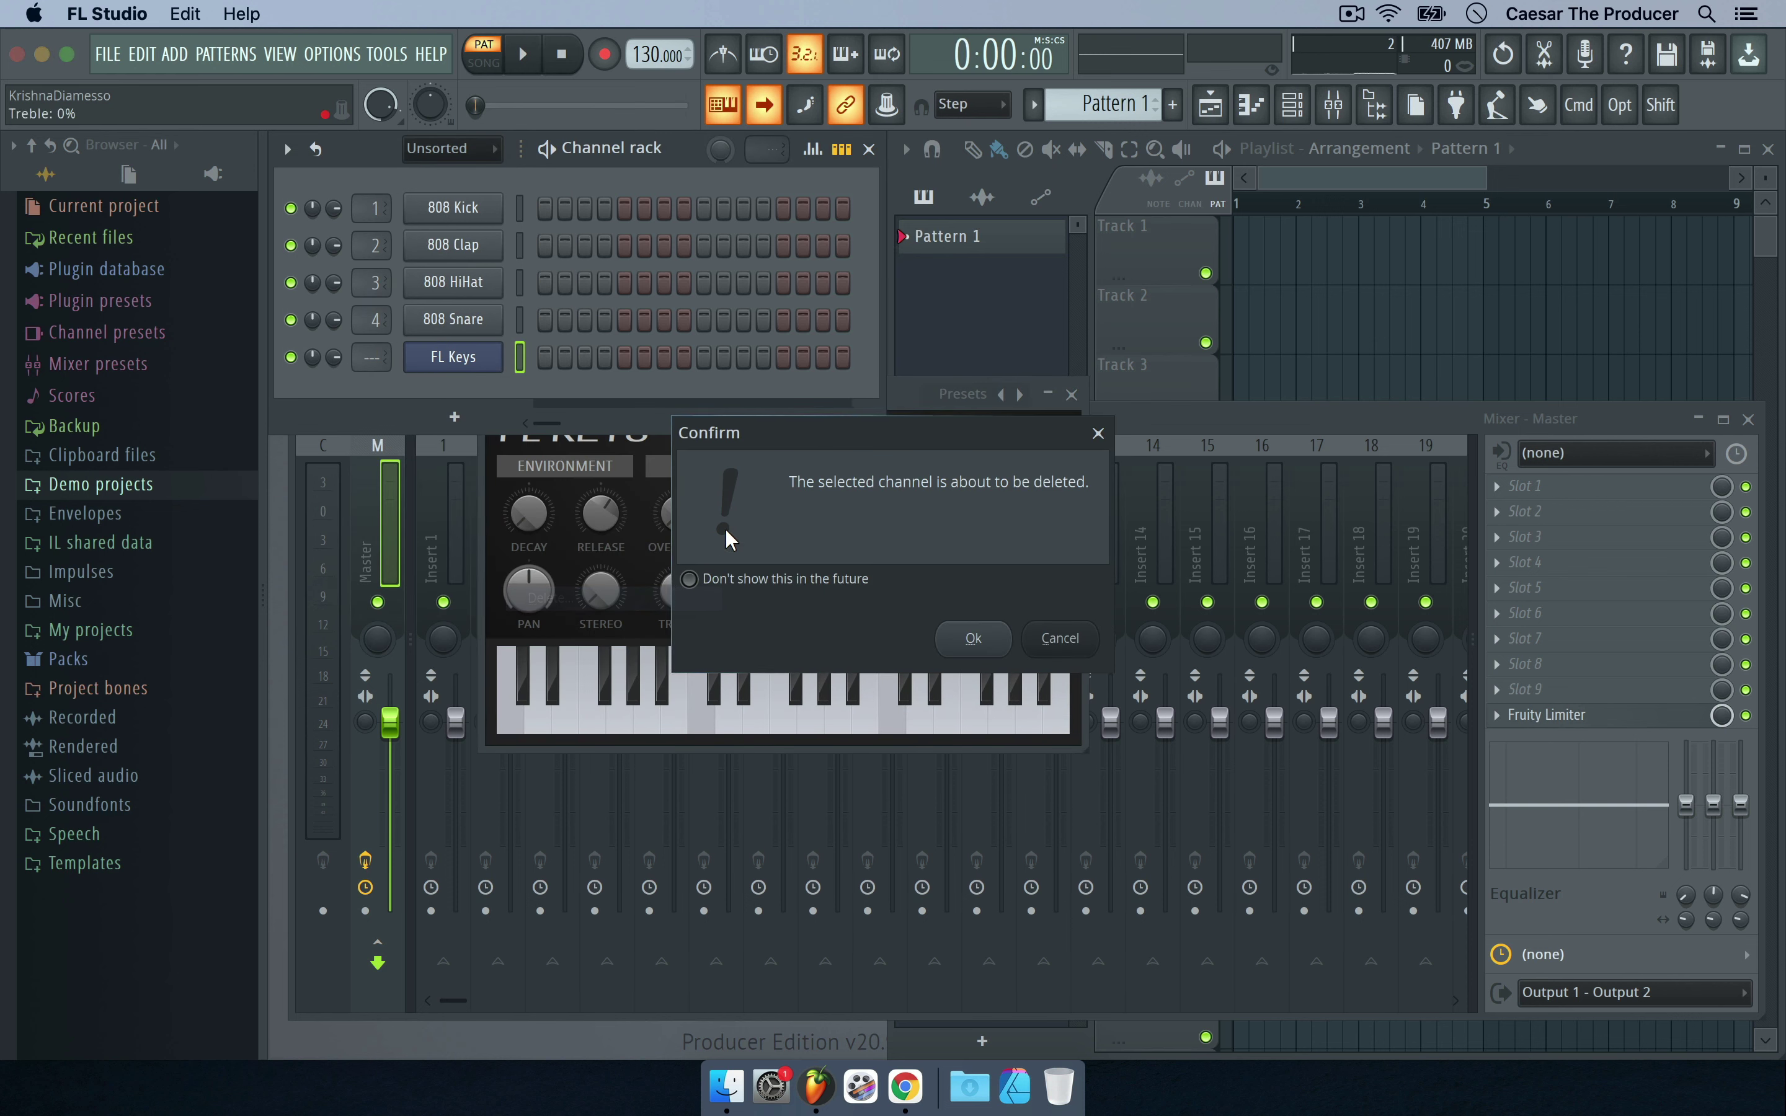
click(970, 635)
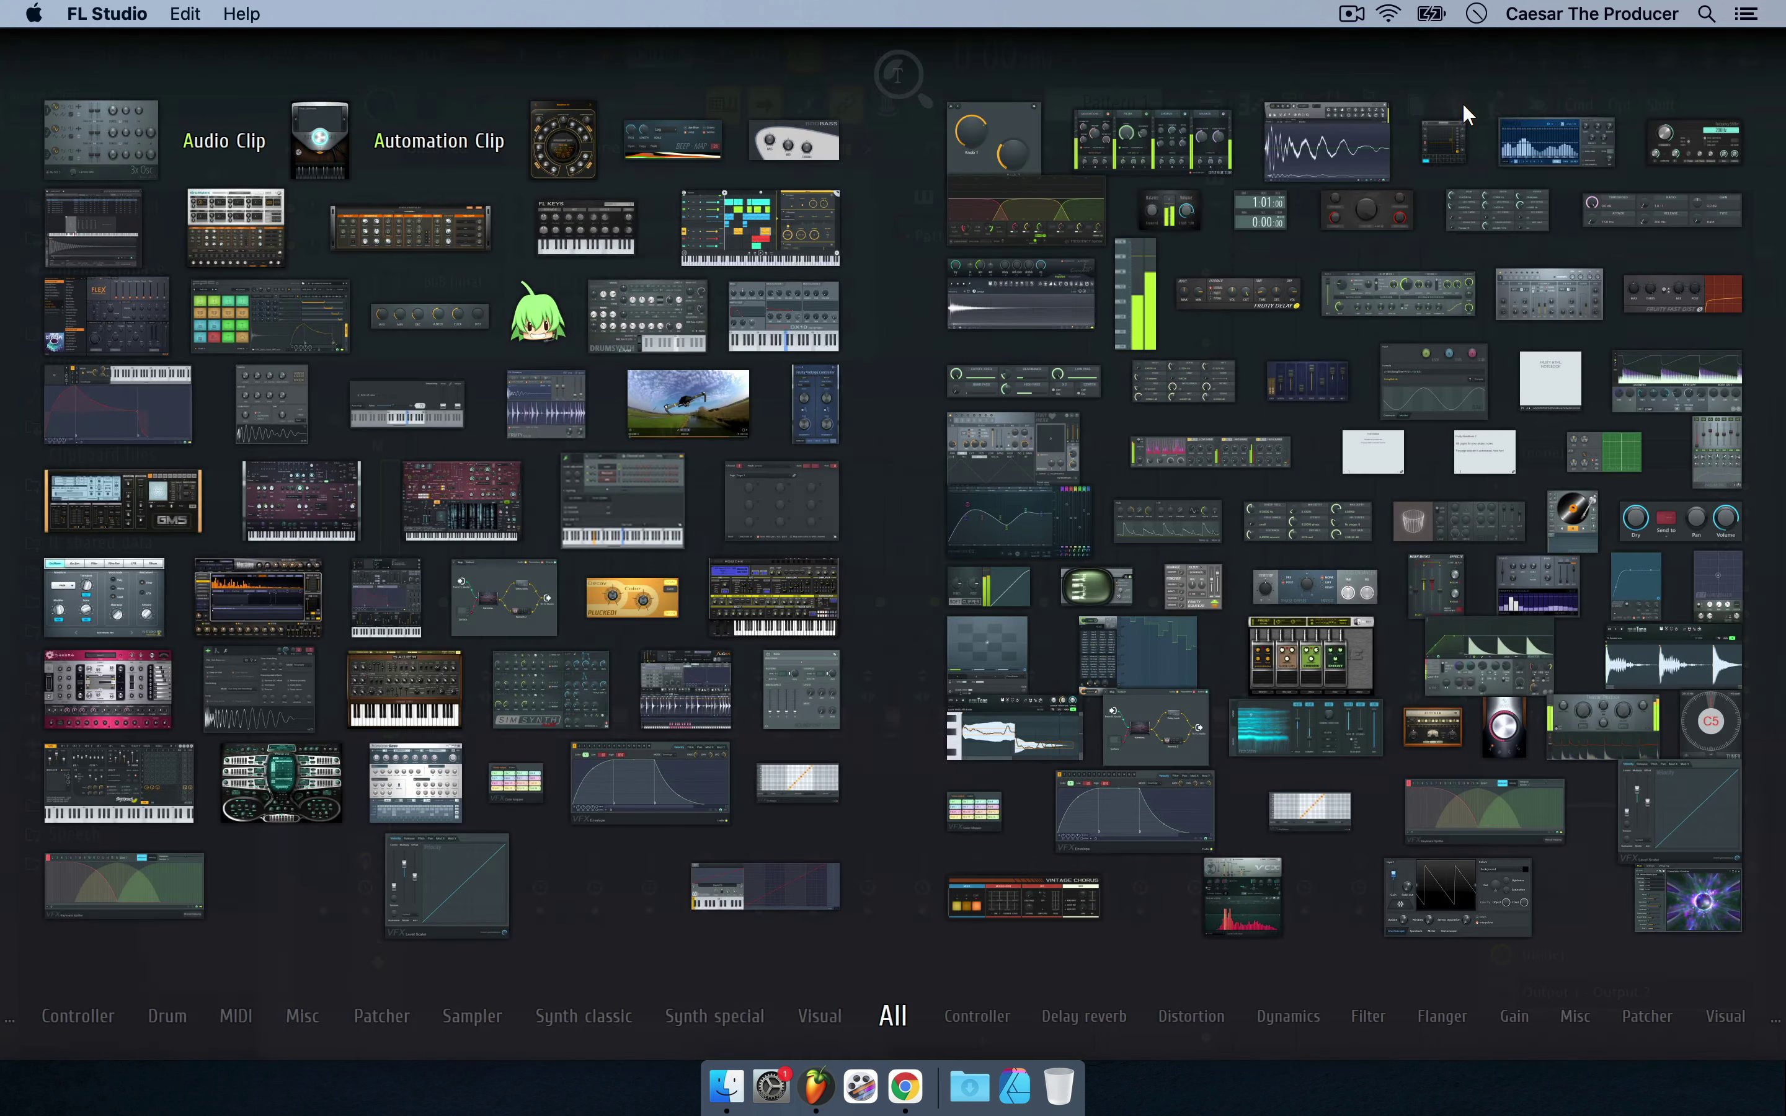
Add FL Keys from the plugin picker as a new channel under 808 Snare and close its window.
click(1496, 104)
drag(625, 224, 454, 353)
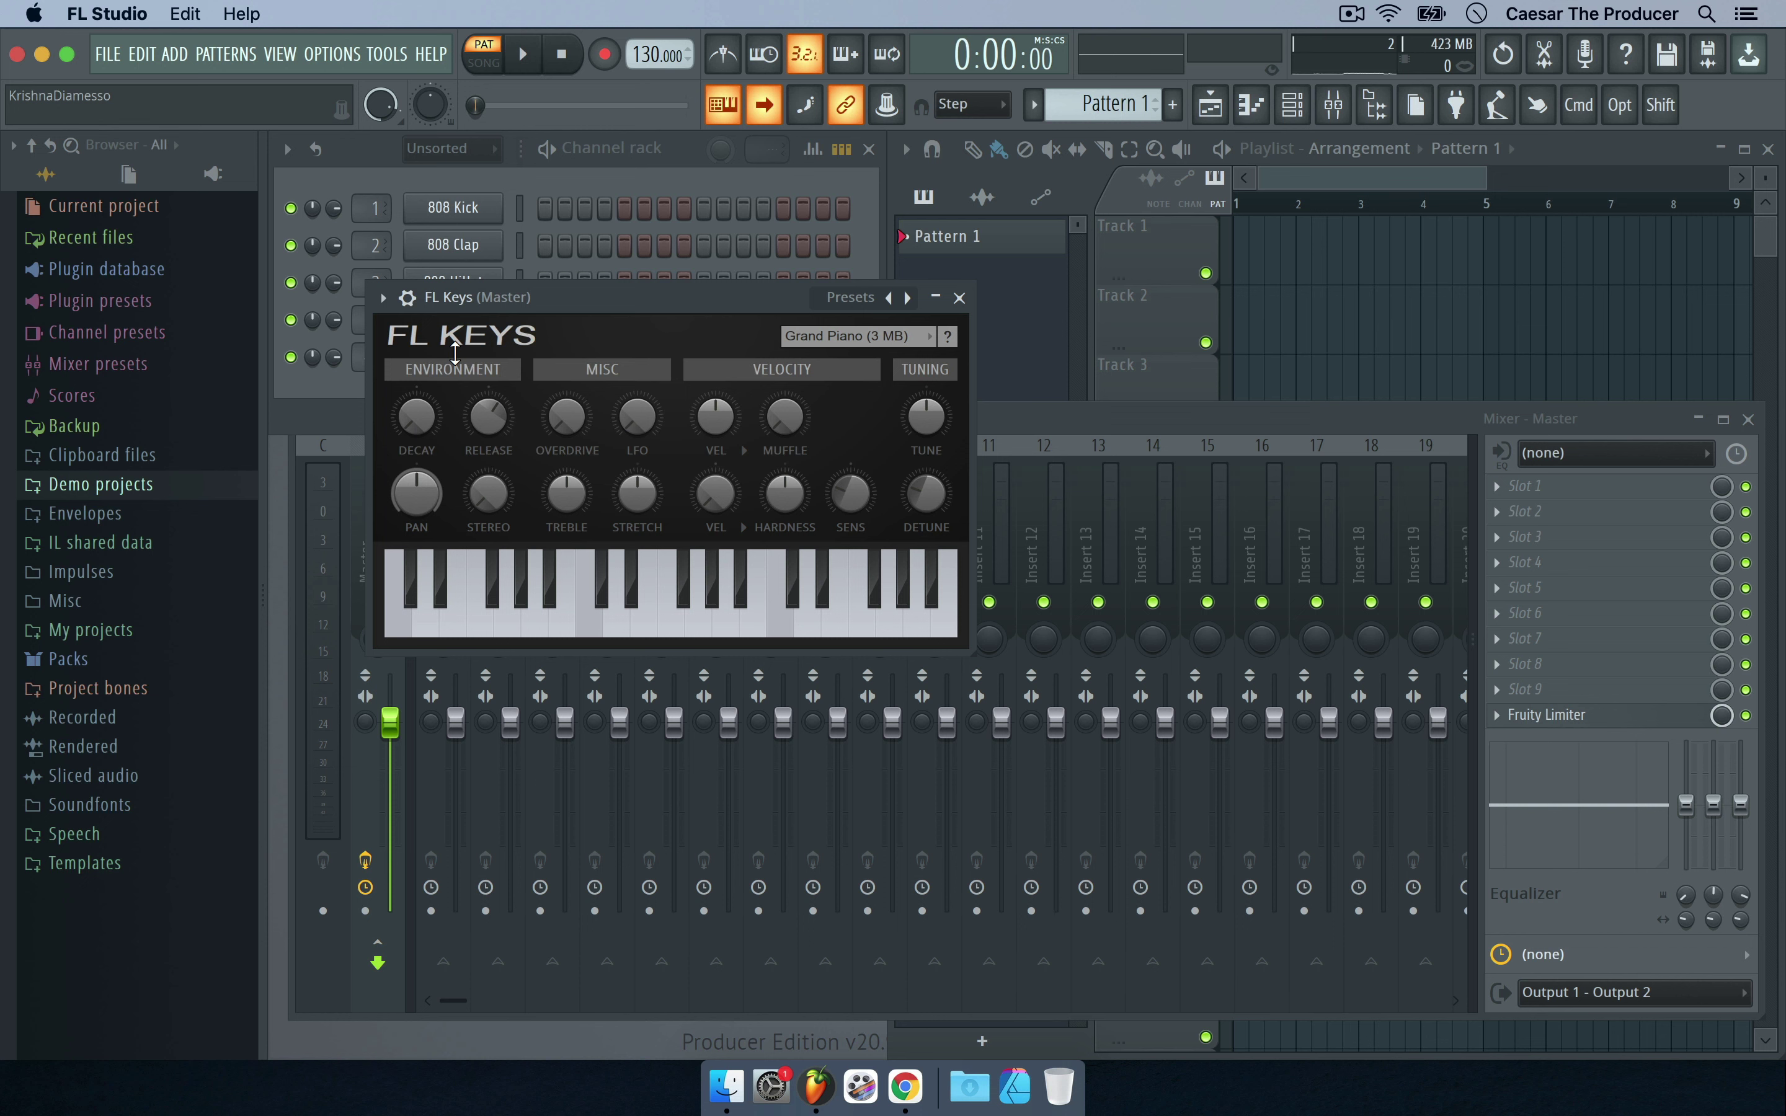
click(959, 298)
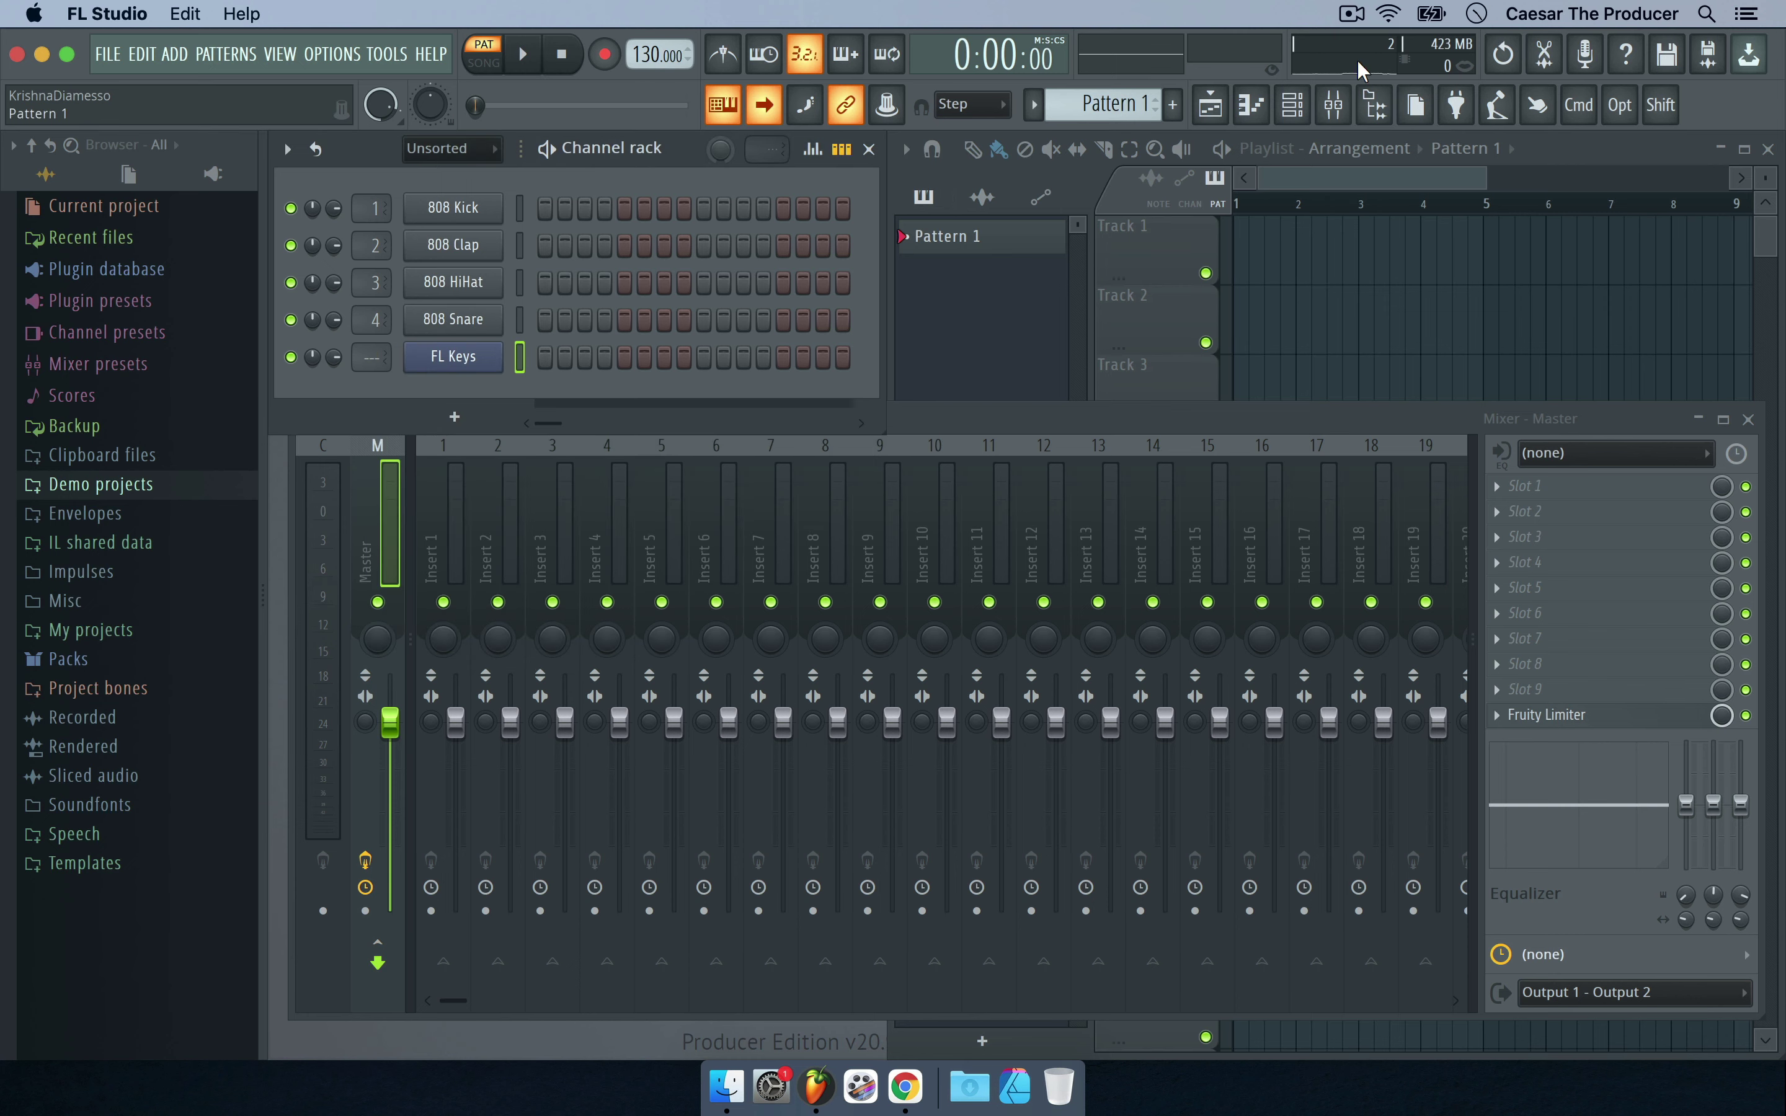
Delete the FL Keys channel added from the plugin picker.
click(1461, 110)
right_click(455, 360)
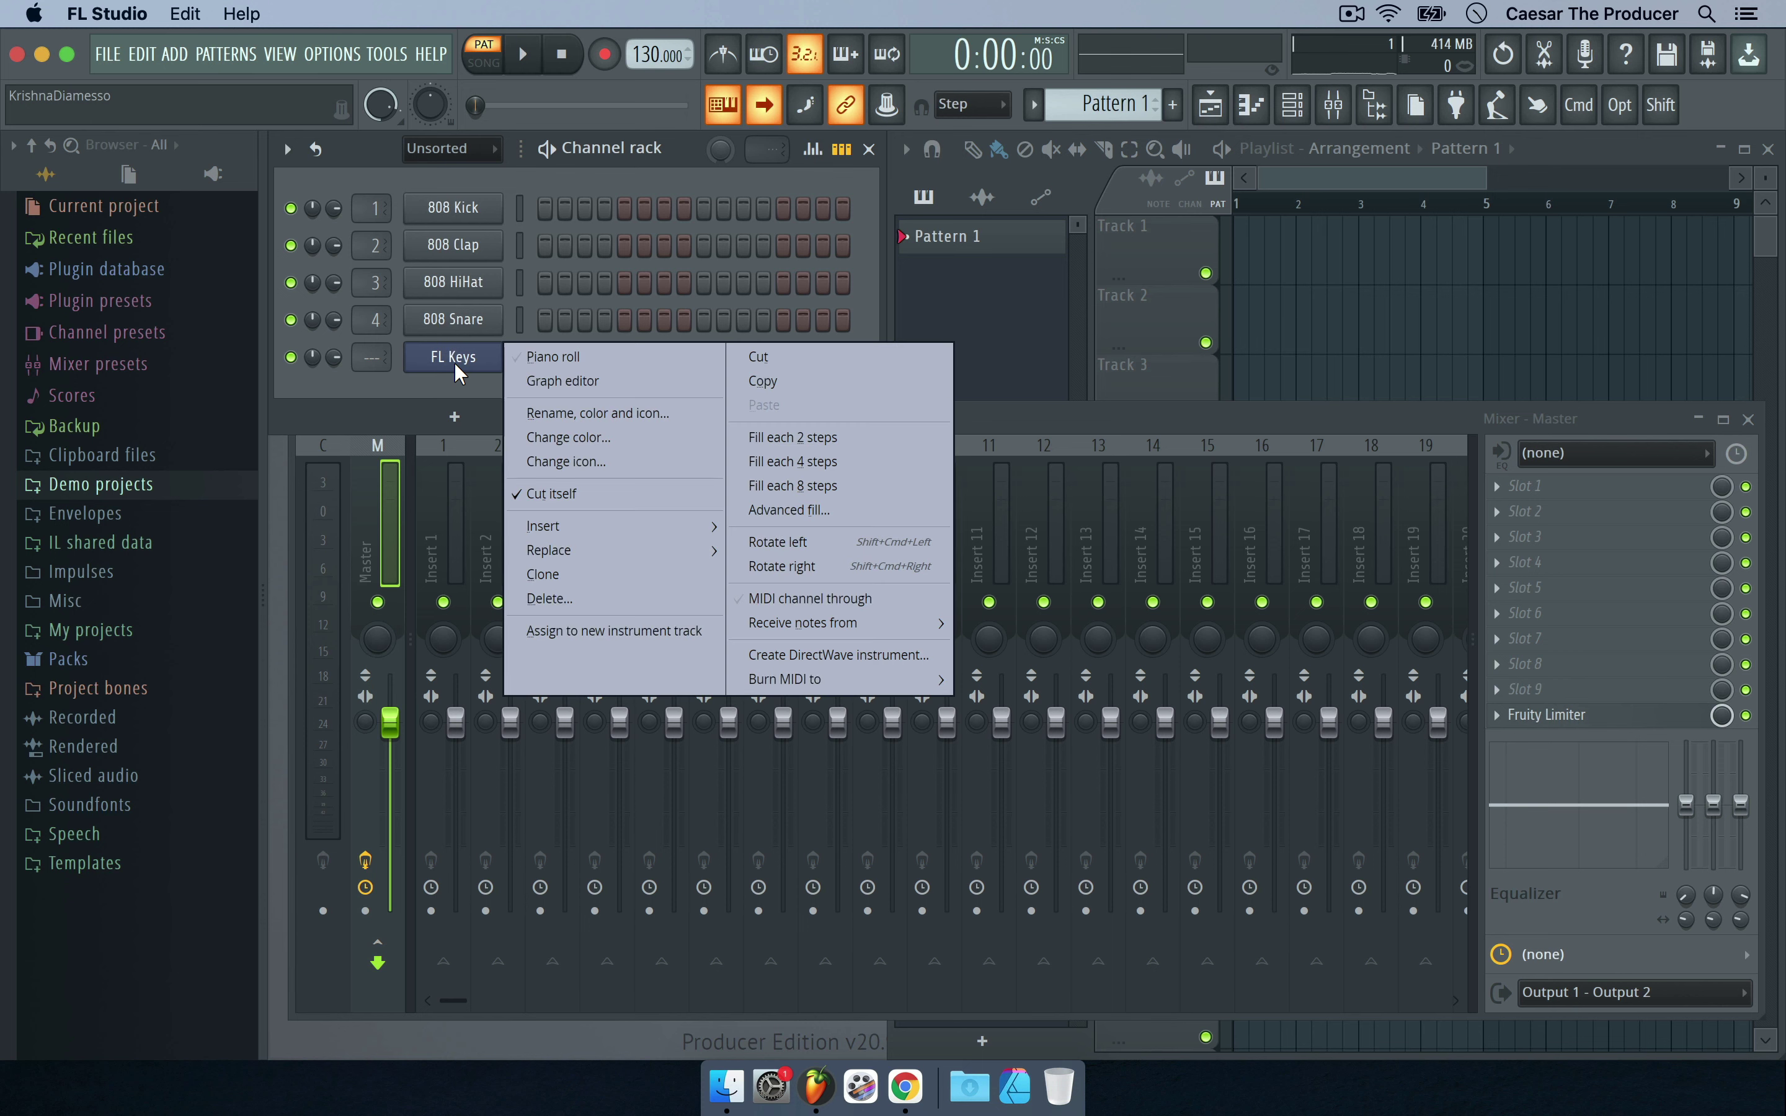
click(550, 598)
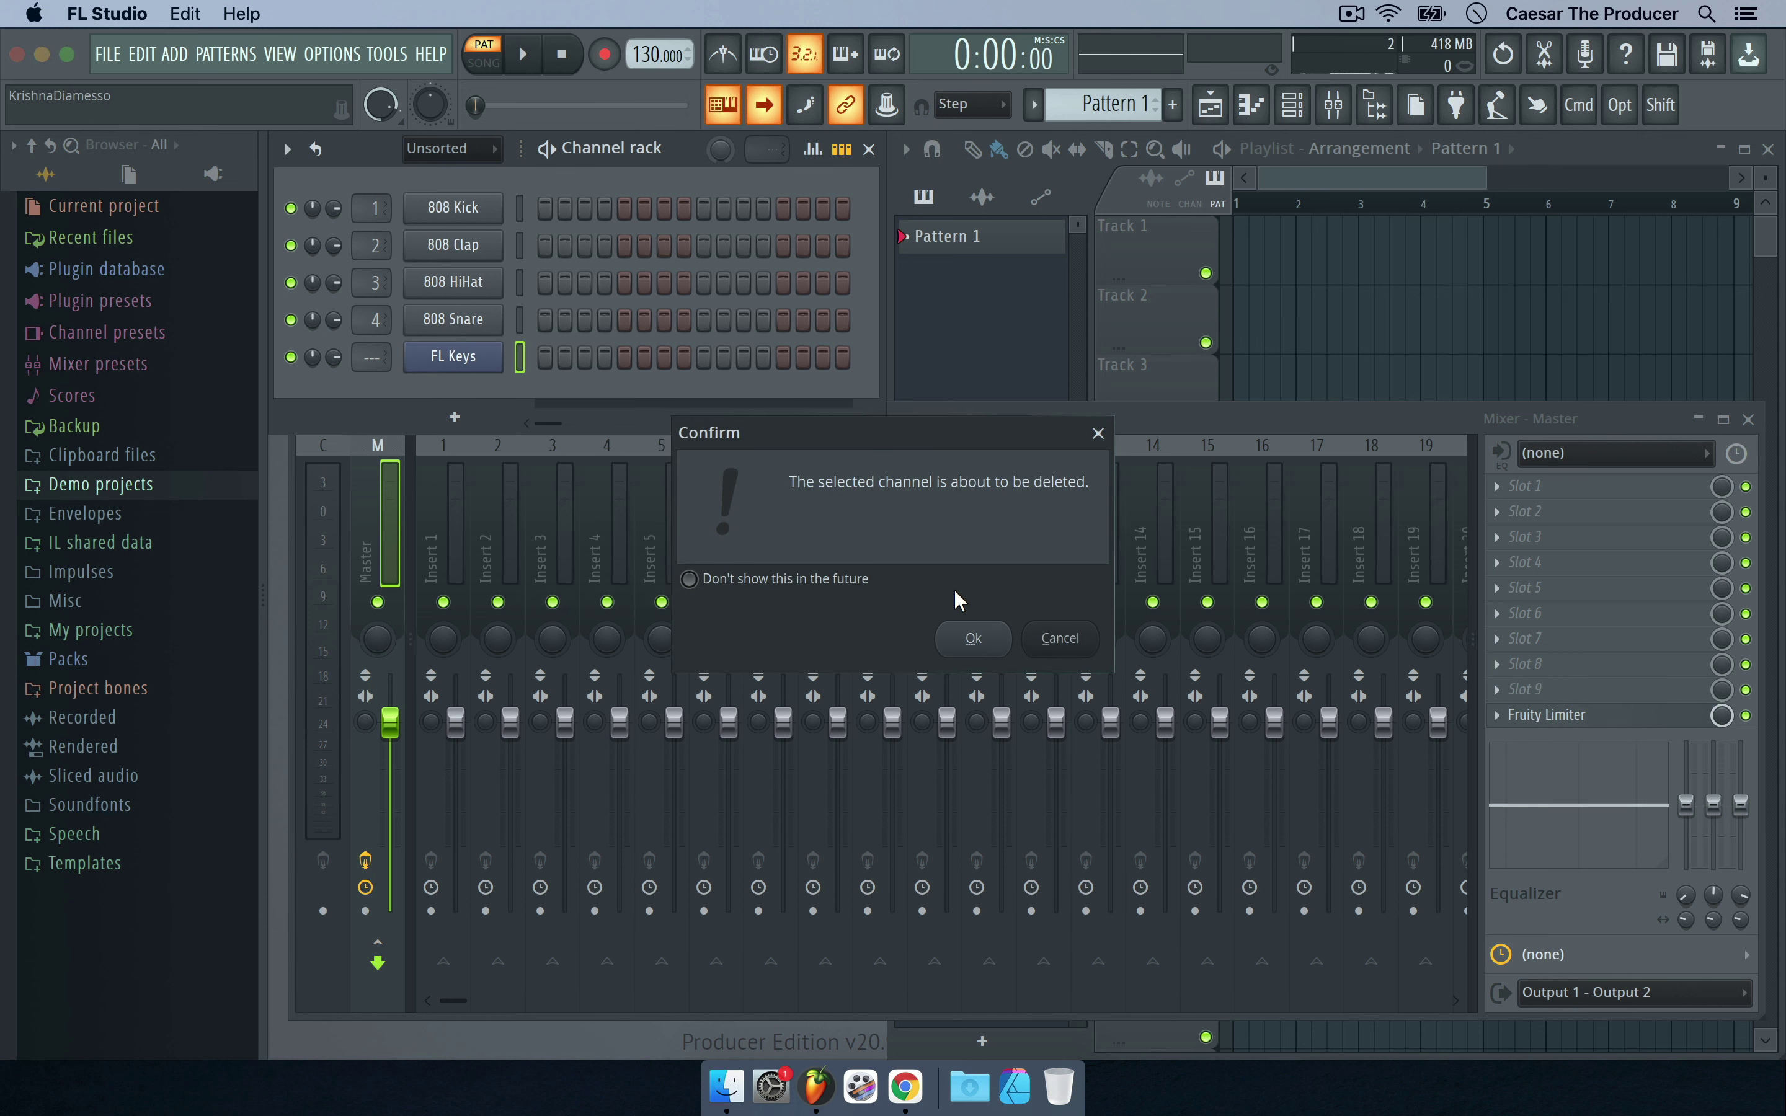
click(966, 635)
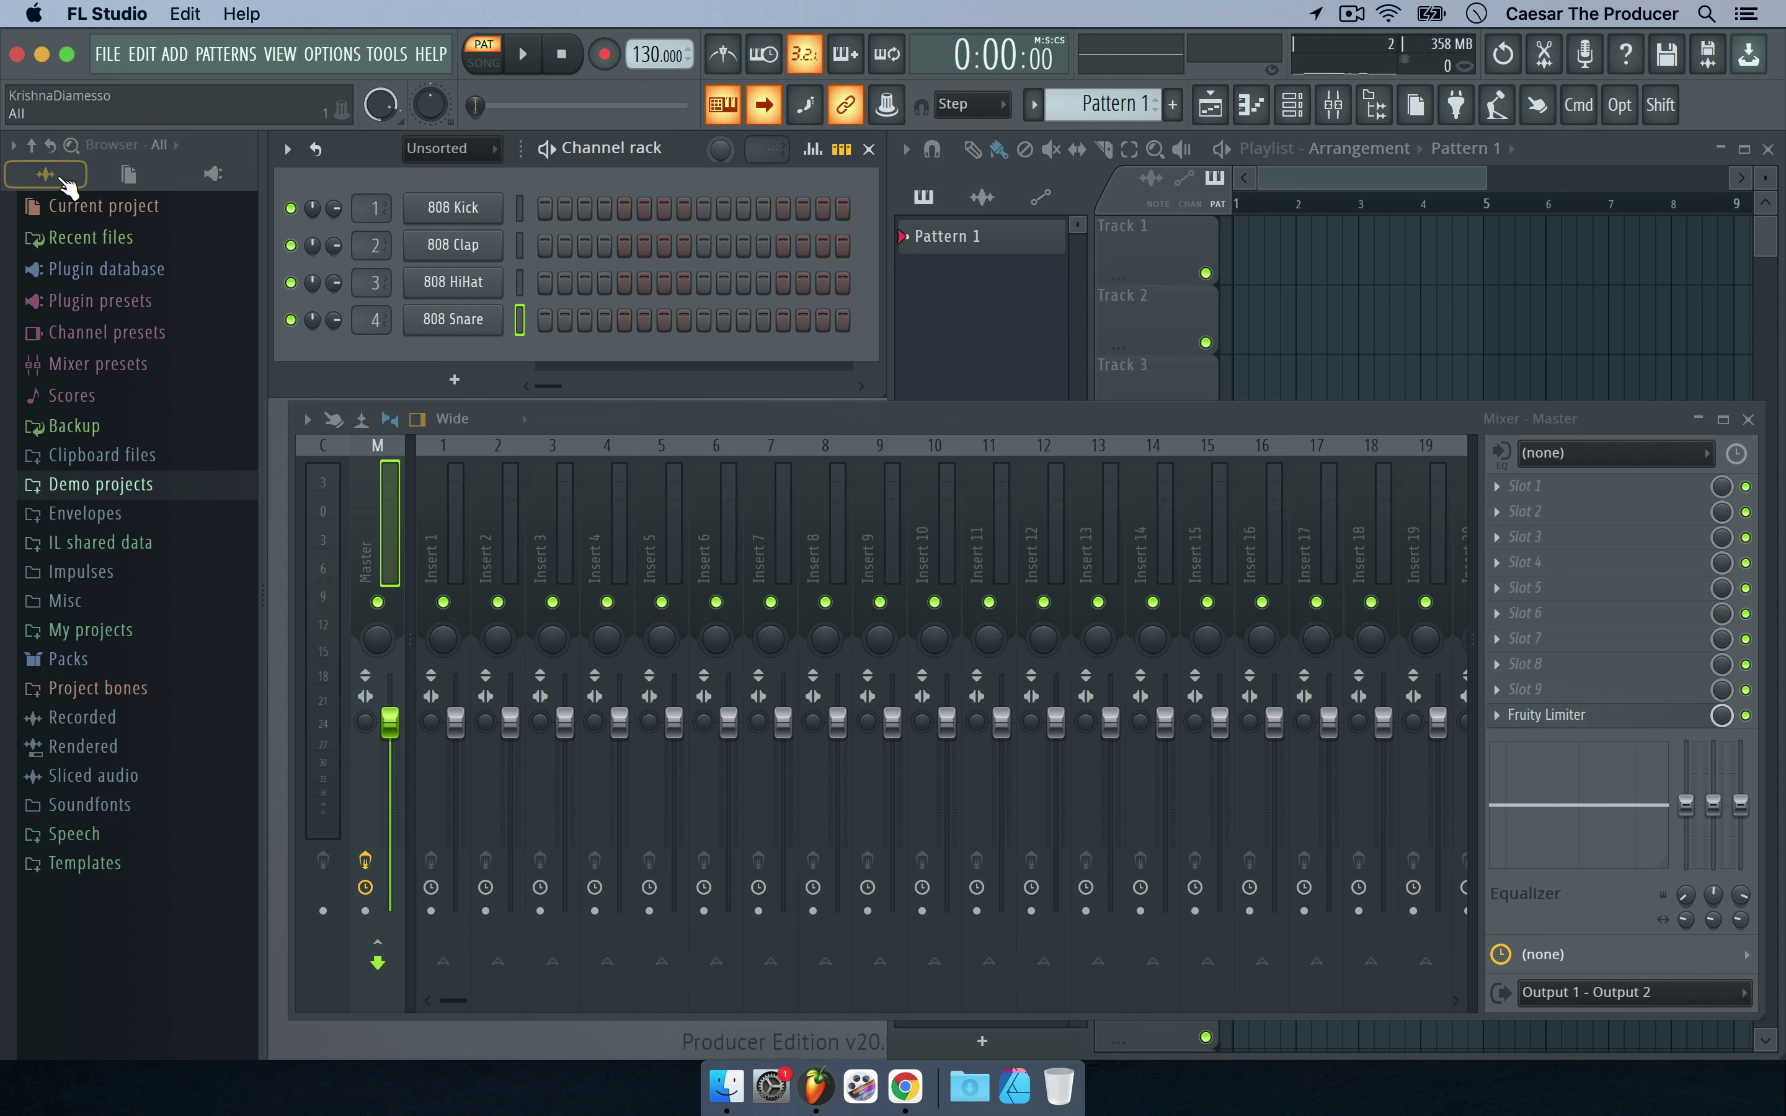
Switch the Browser to the Plugin database view and expand its Generators folder.
click(144, 181)
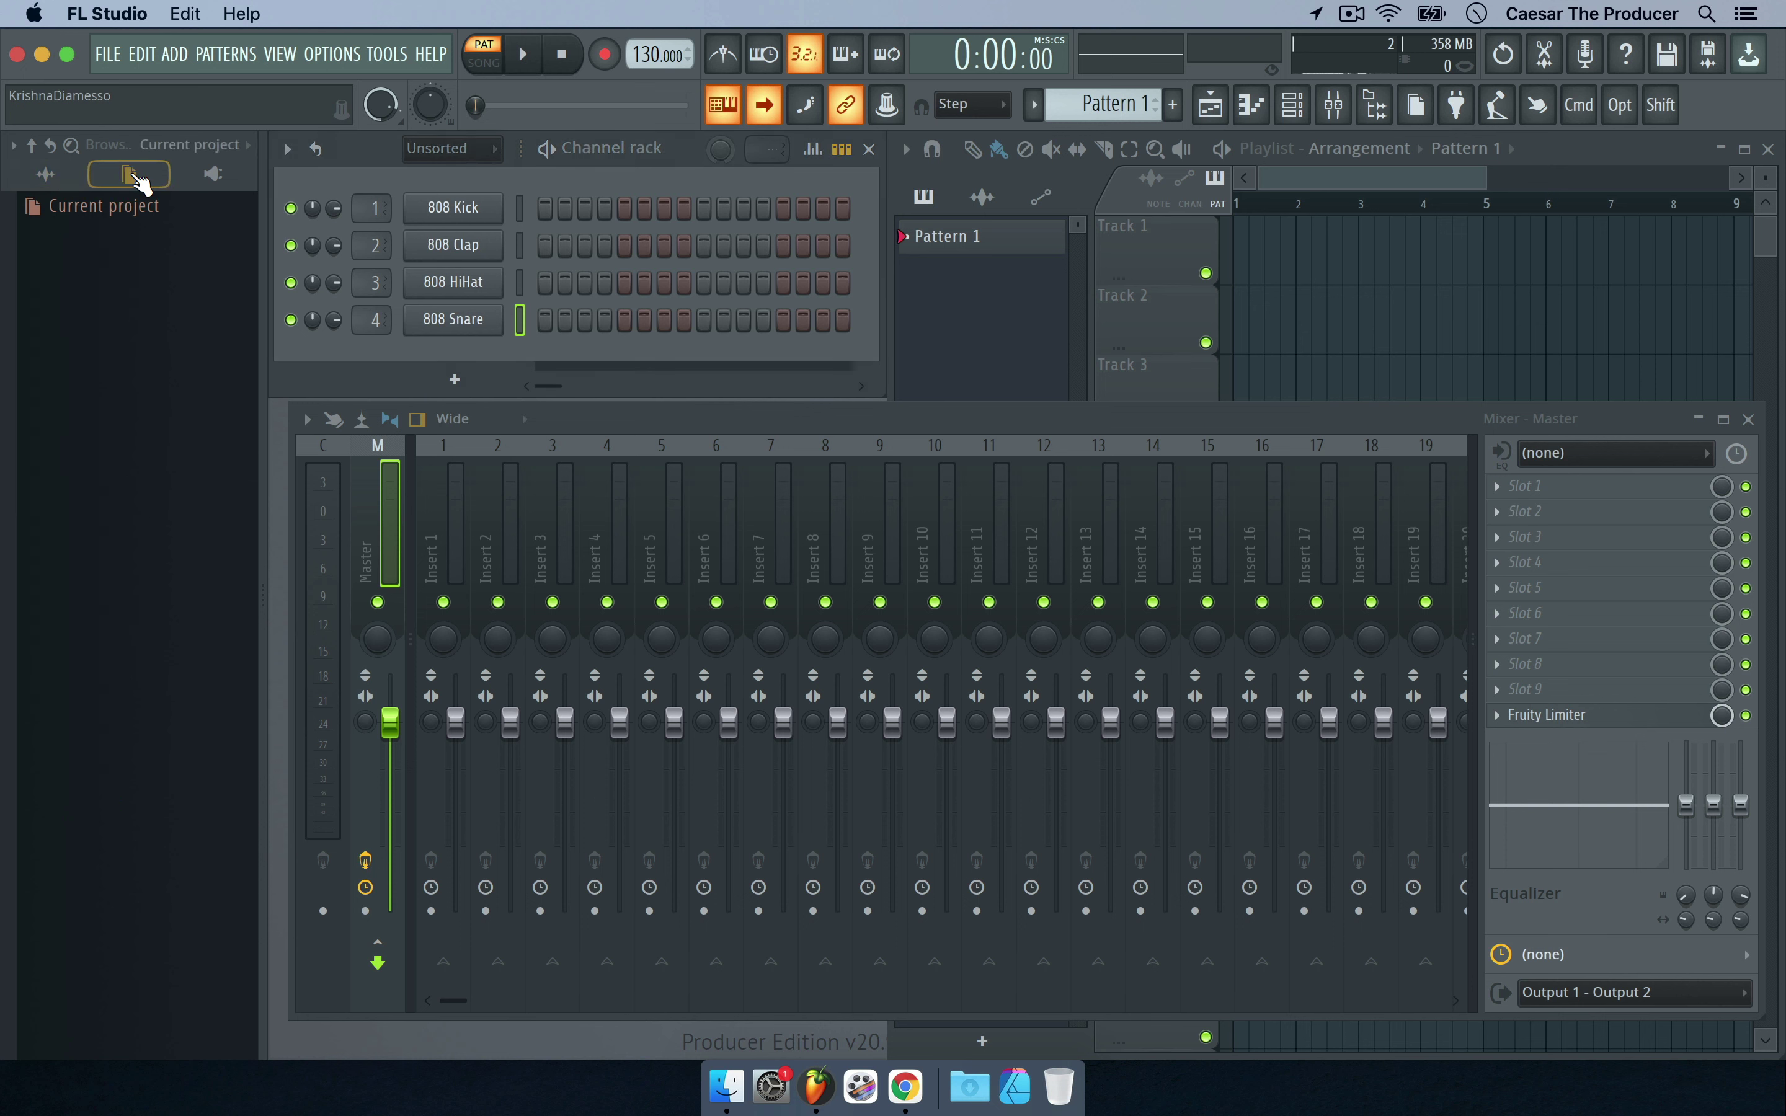
click(214, 179)
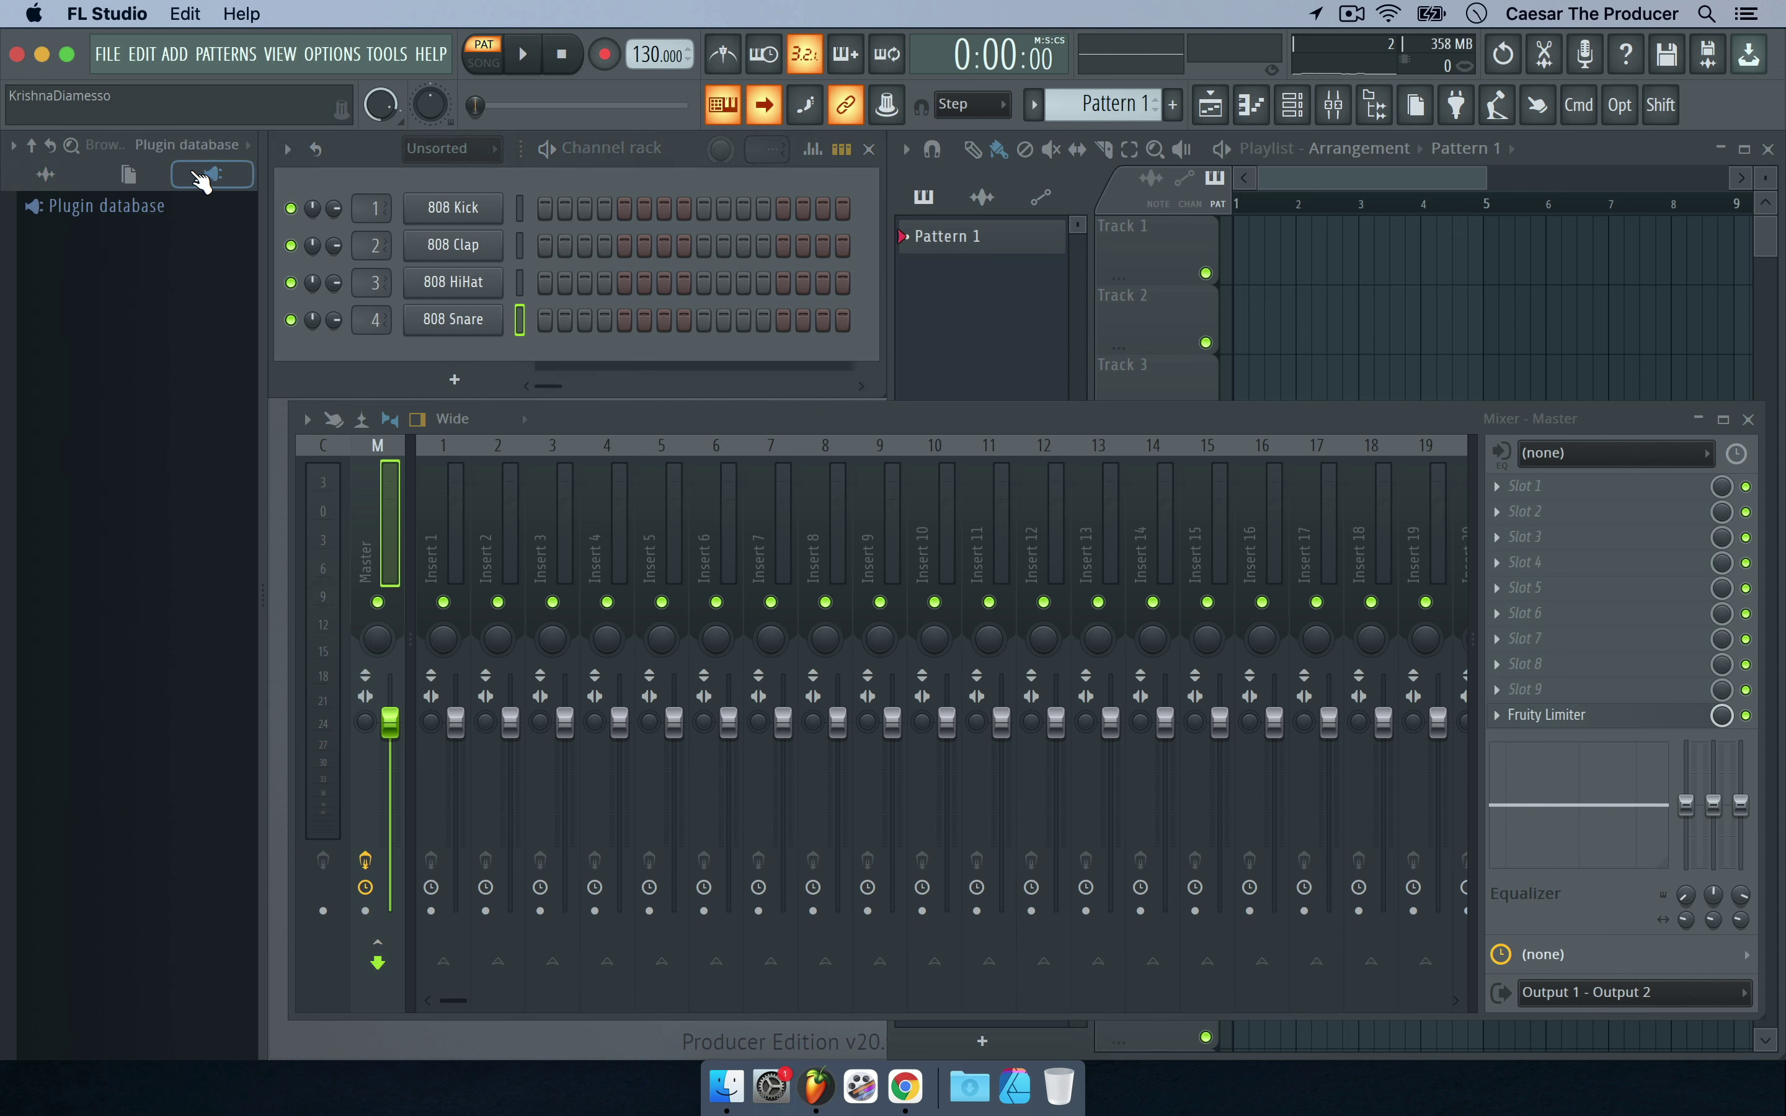
click(151, 211)
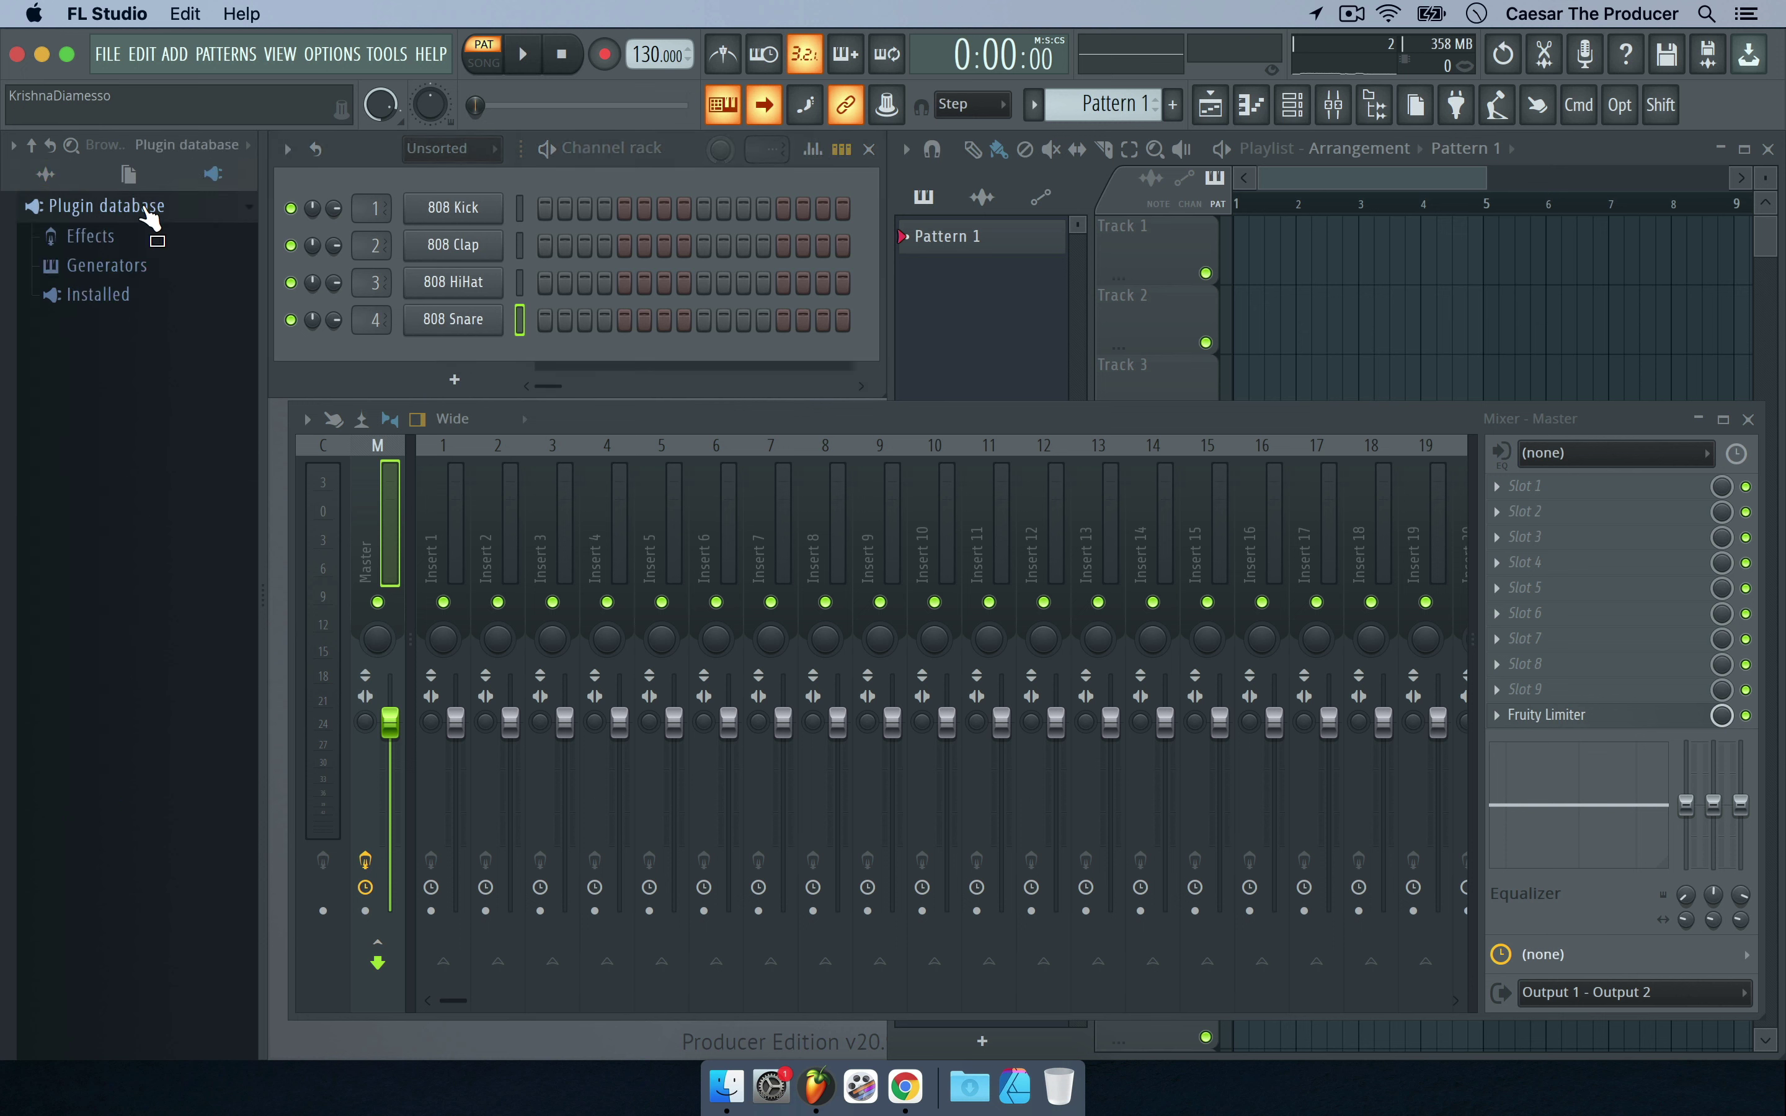
click(106, 267)
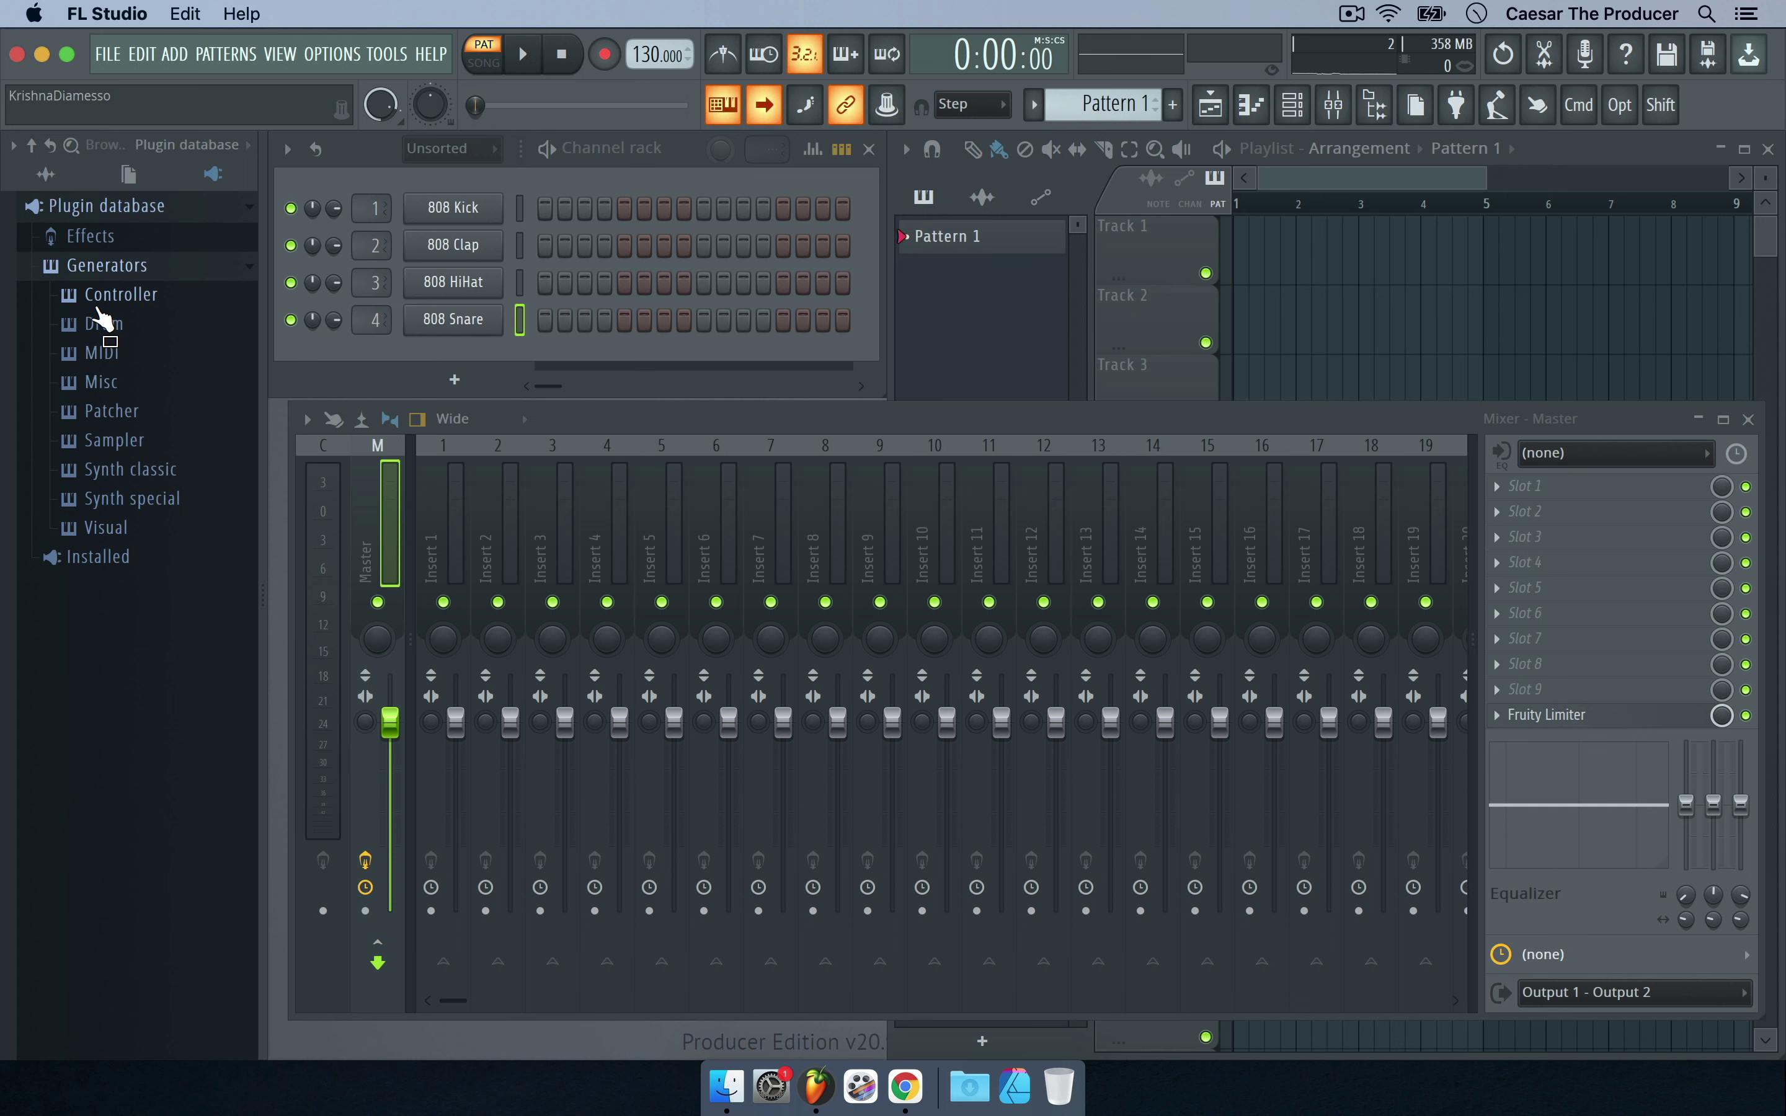
Look through the Sampler and Synth classic generators in the Plugin database.
click(117, 443)
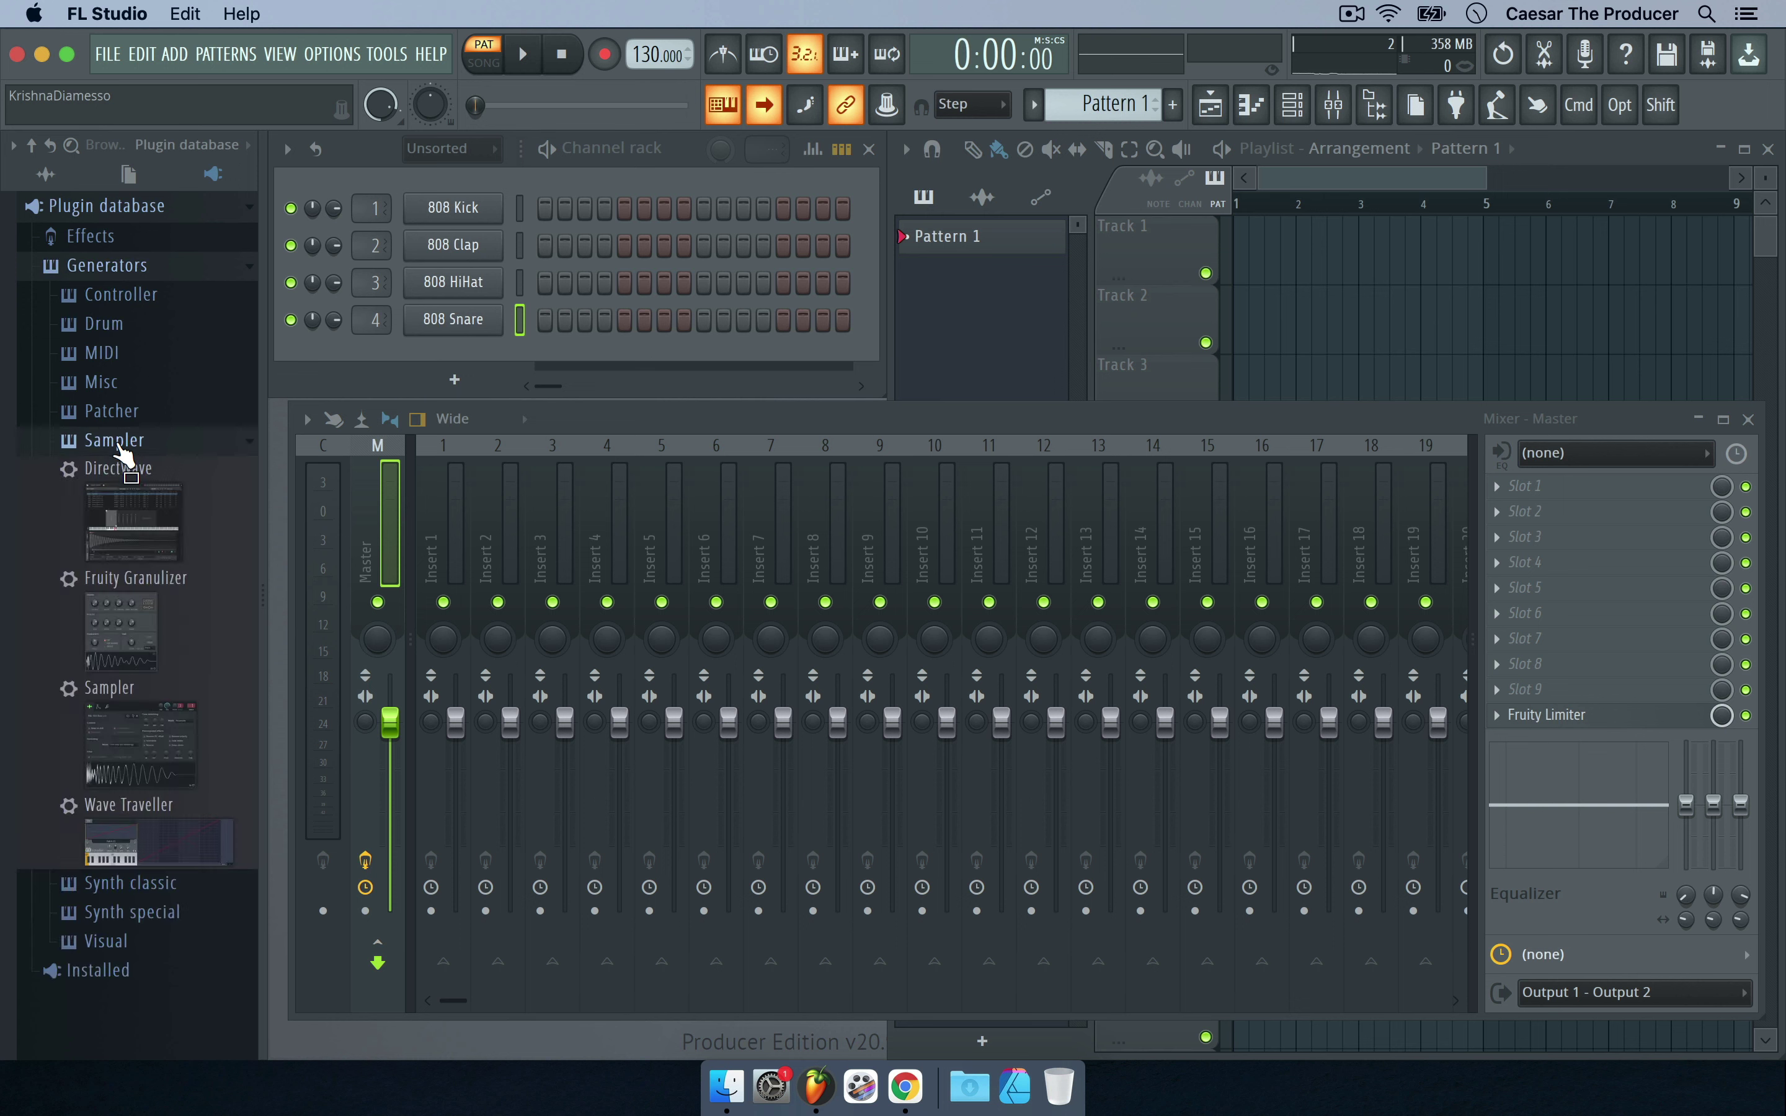
click(118, 443)
click(124, 472)
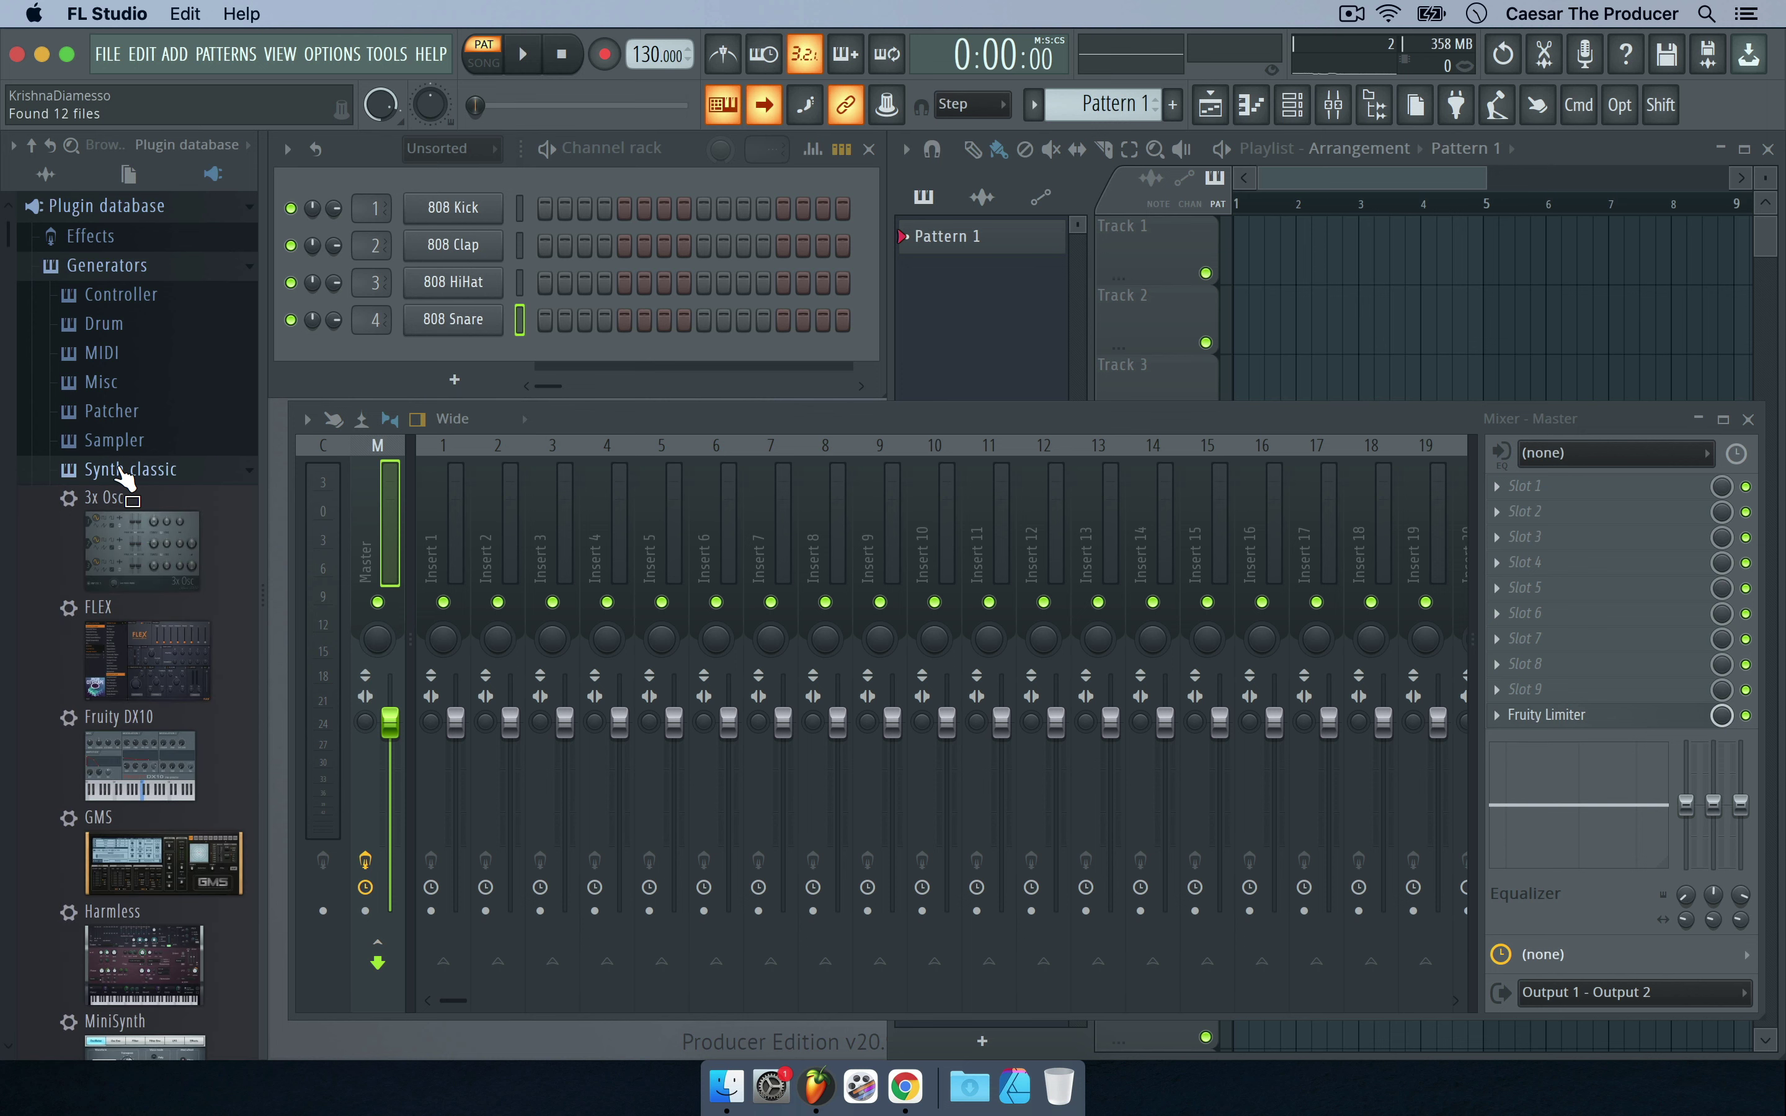
scroll(140, 587, down, 10)
scroll(140, 586, up, 12)
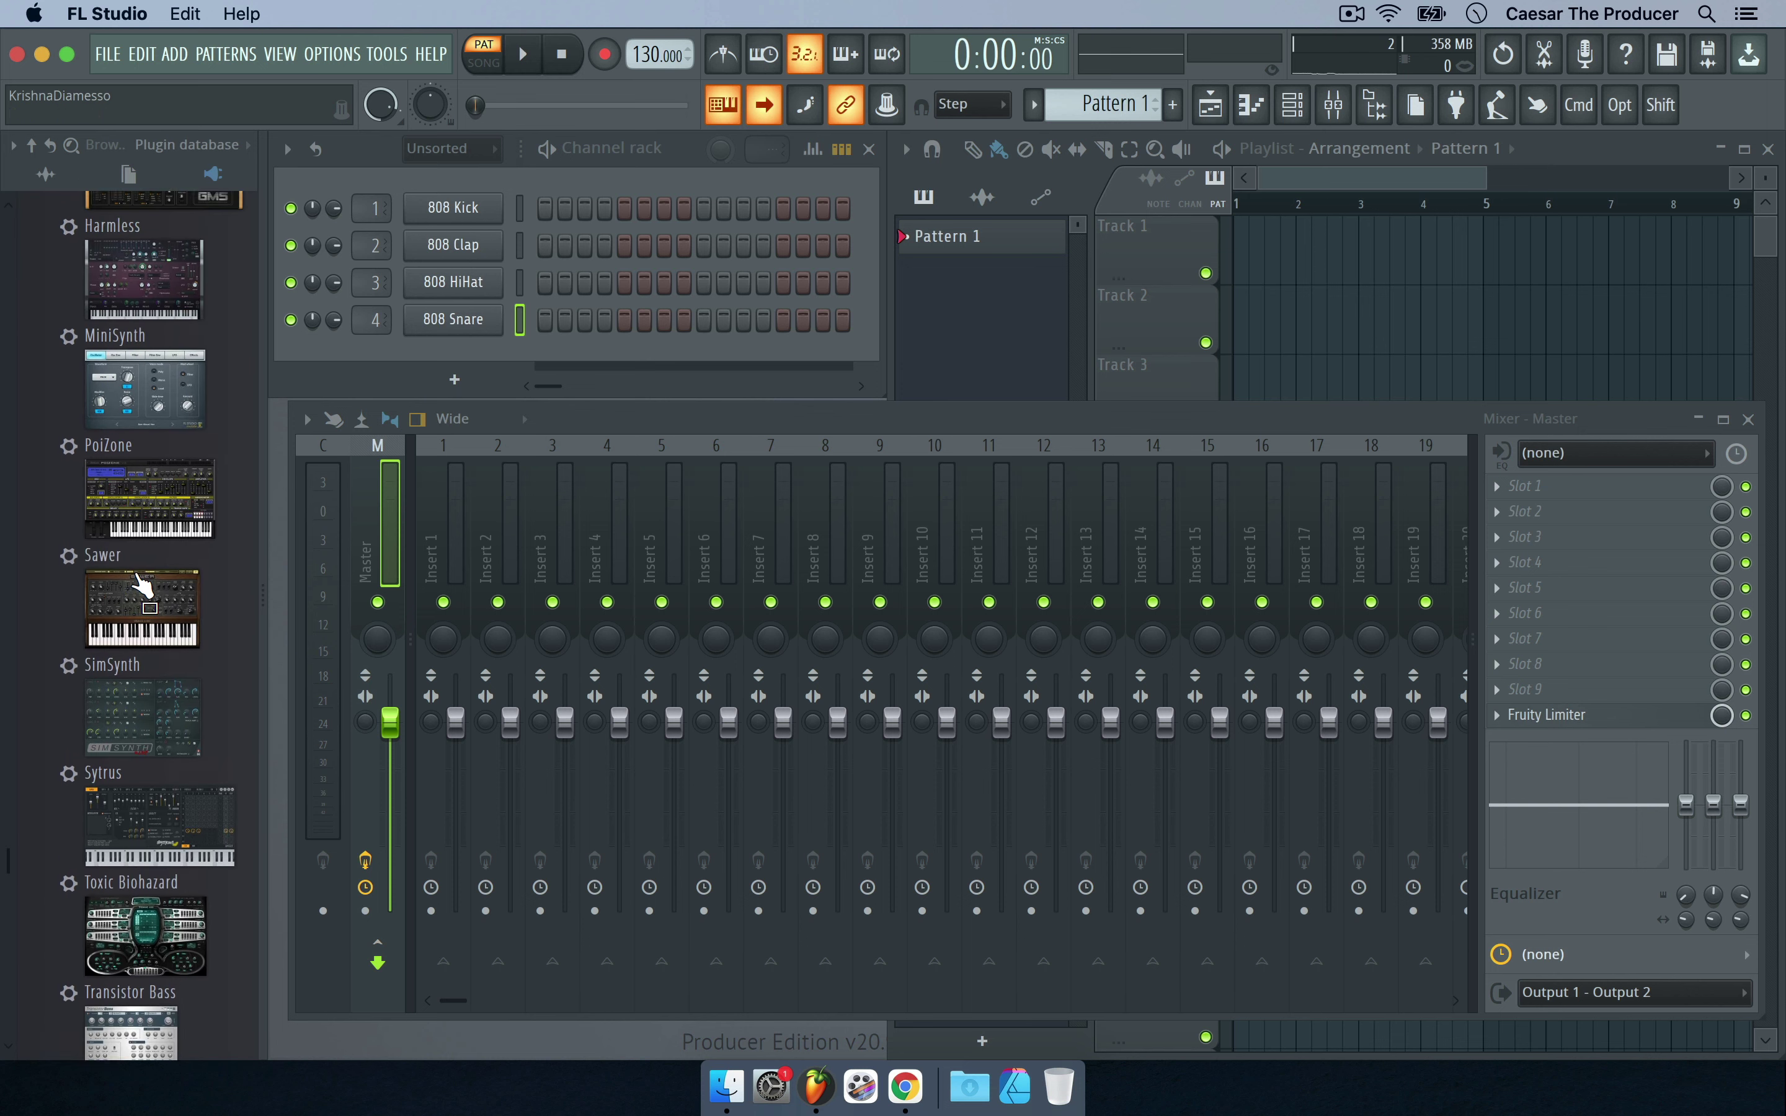
drag(137, 575, 147, 443)
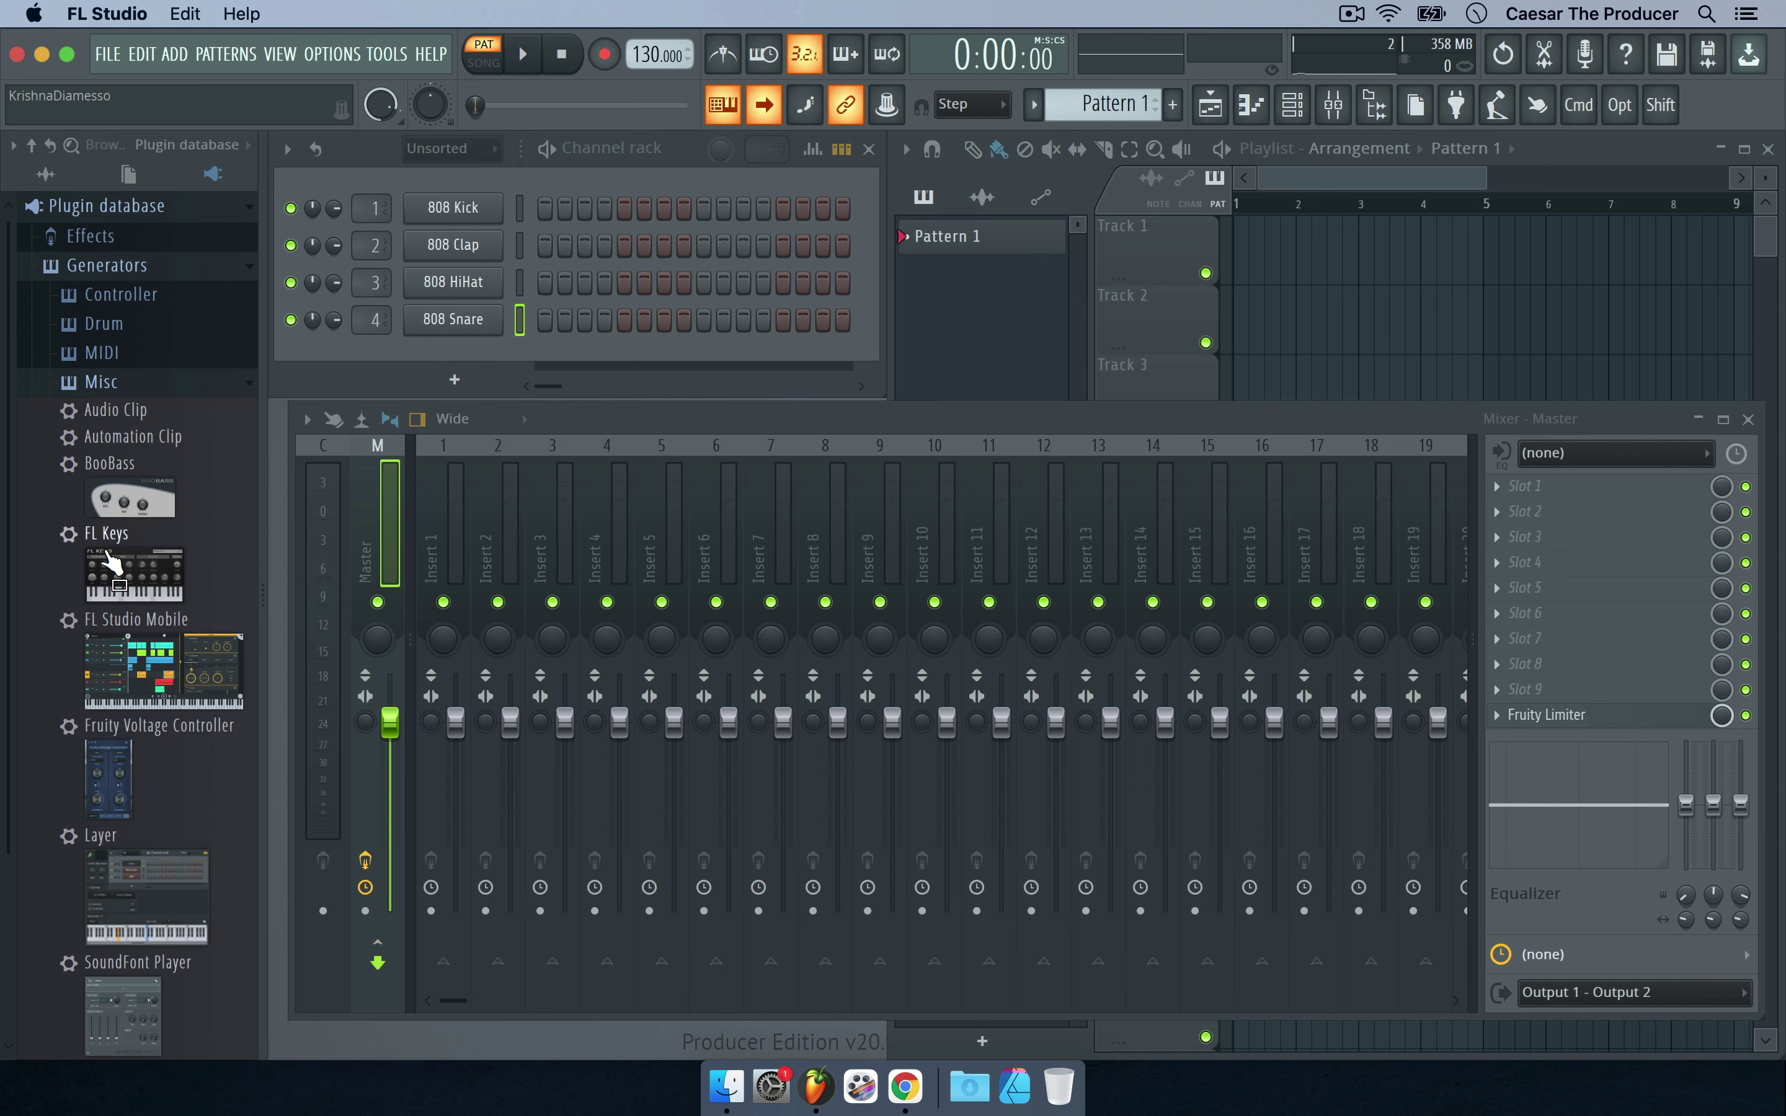
Add FL Keys from the Browser's Misc generators to the Channel rack below 808 Snare and close its window.
scroll(148, 655, down, 3)
scroll(150, 655, up, 3)
drag(110, 590, 465, 347)
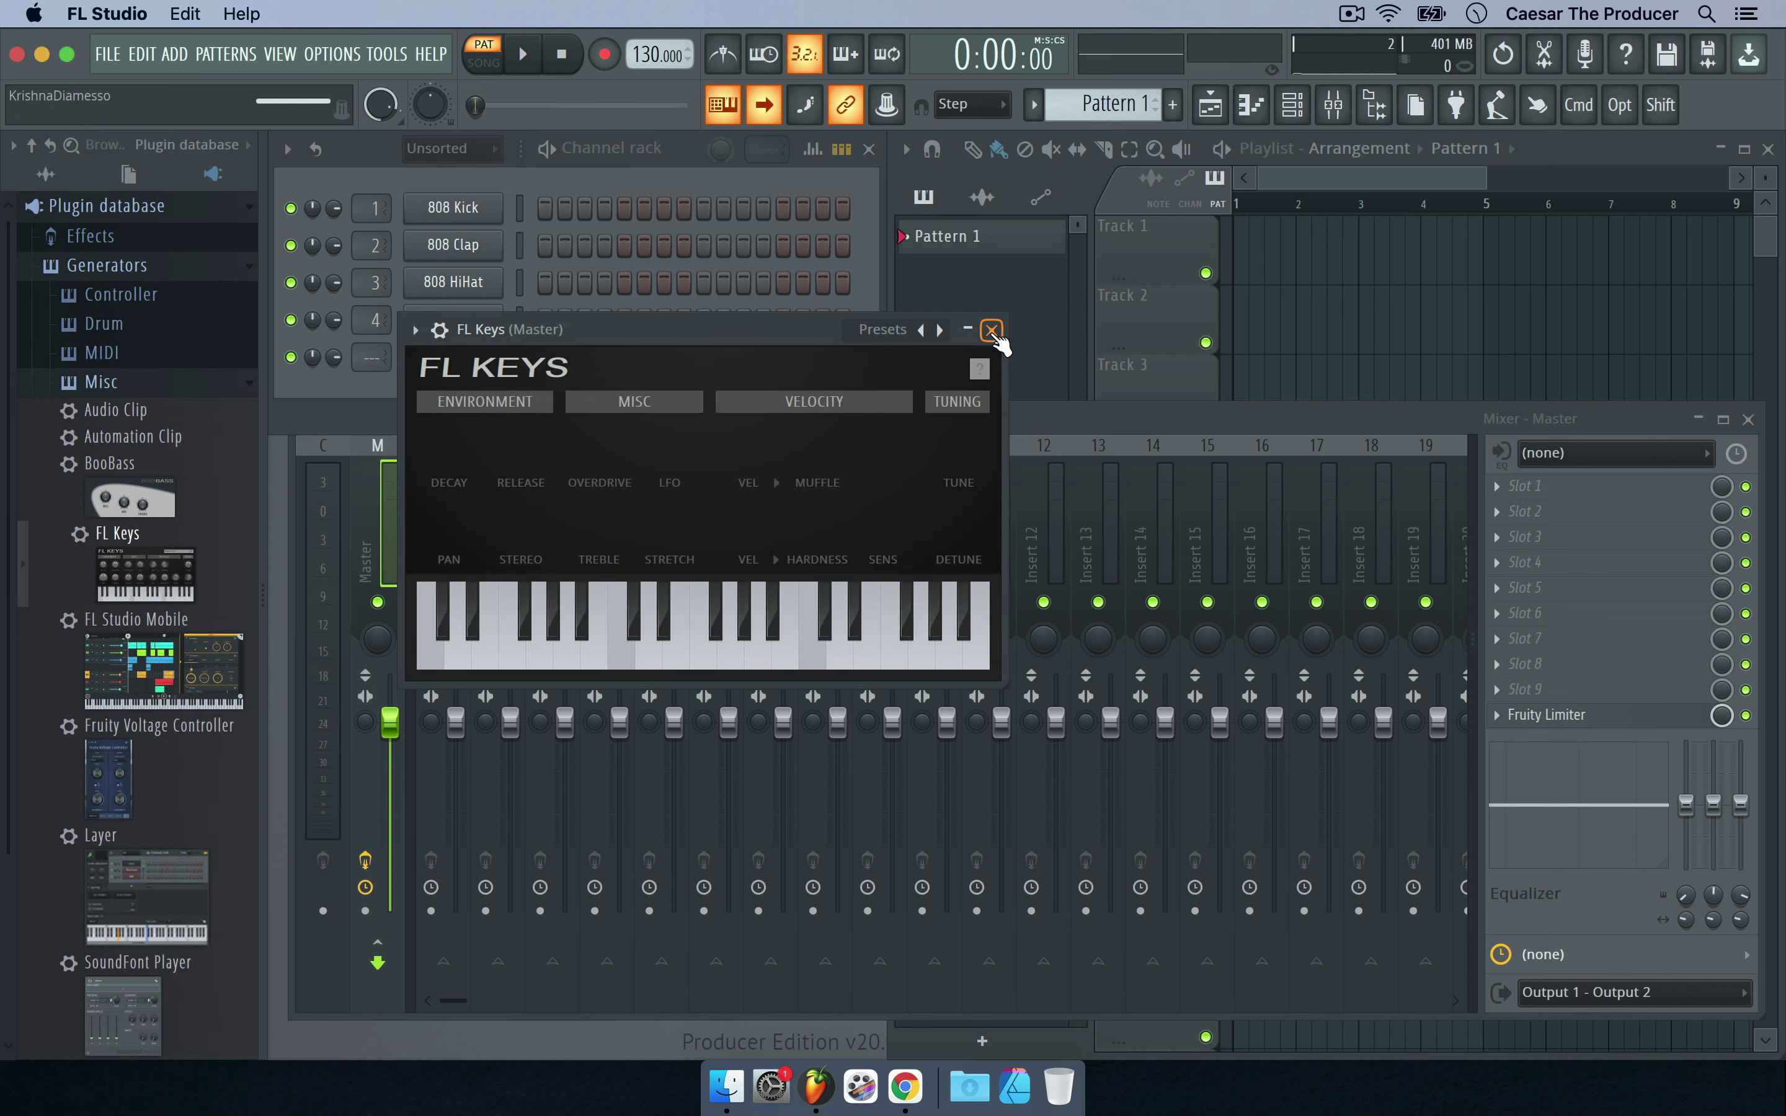
click(991, 330)
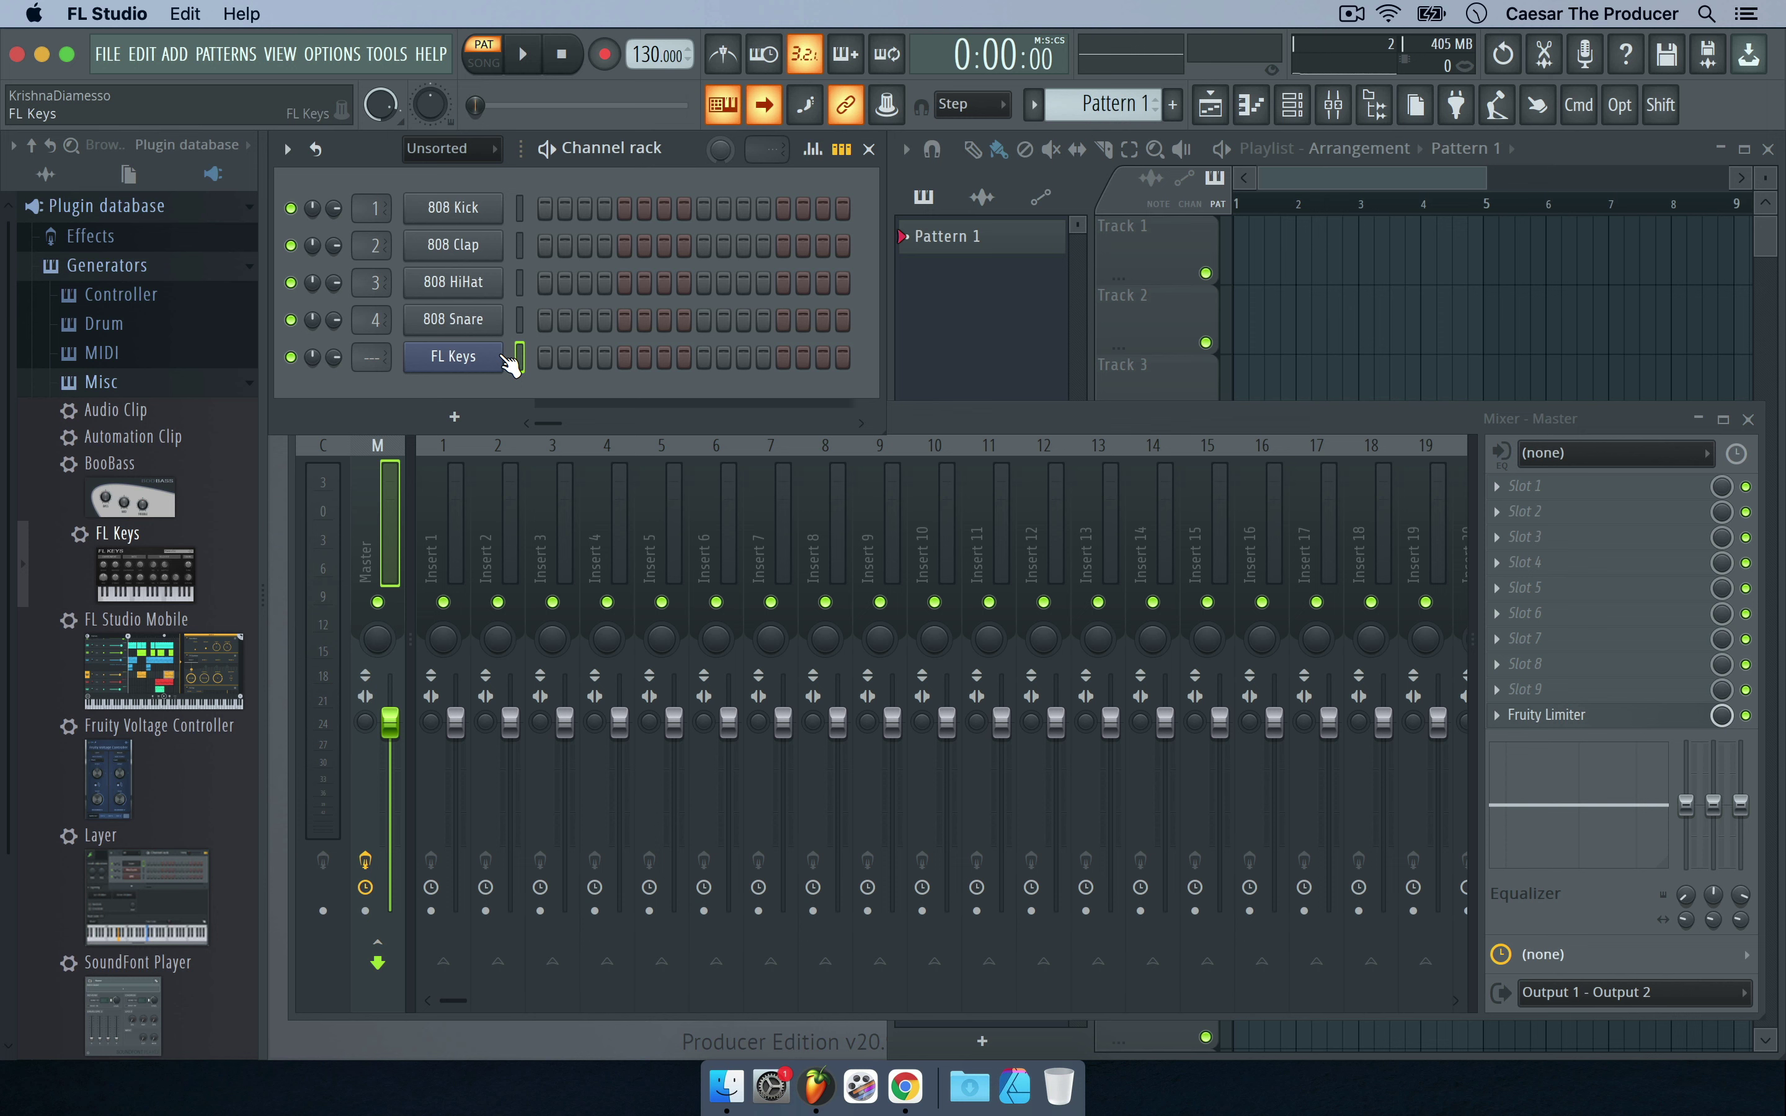
Open FL Keys from the Browser in another new channel and move its window clear of the Channel rack.
right_click(174, 567)
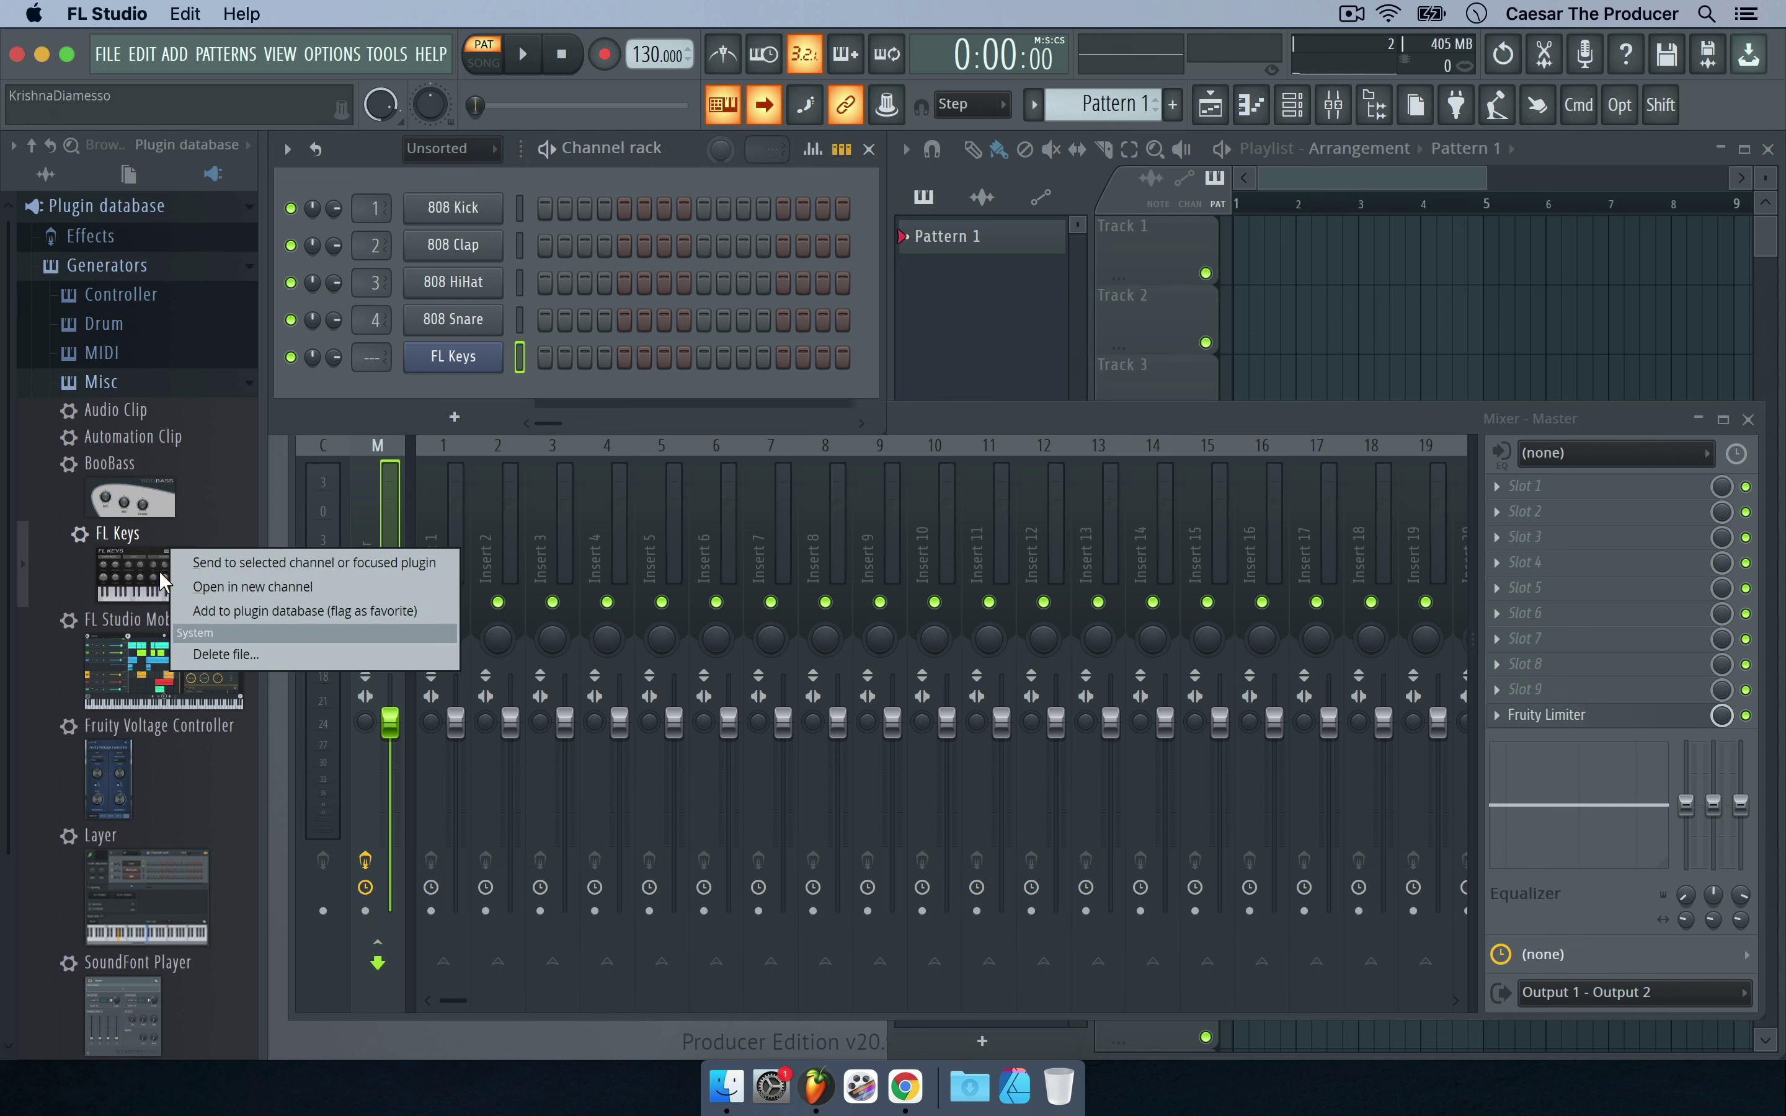
click(222, 586)
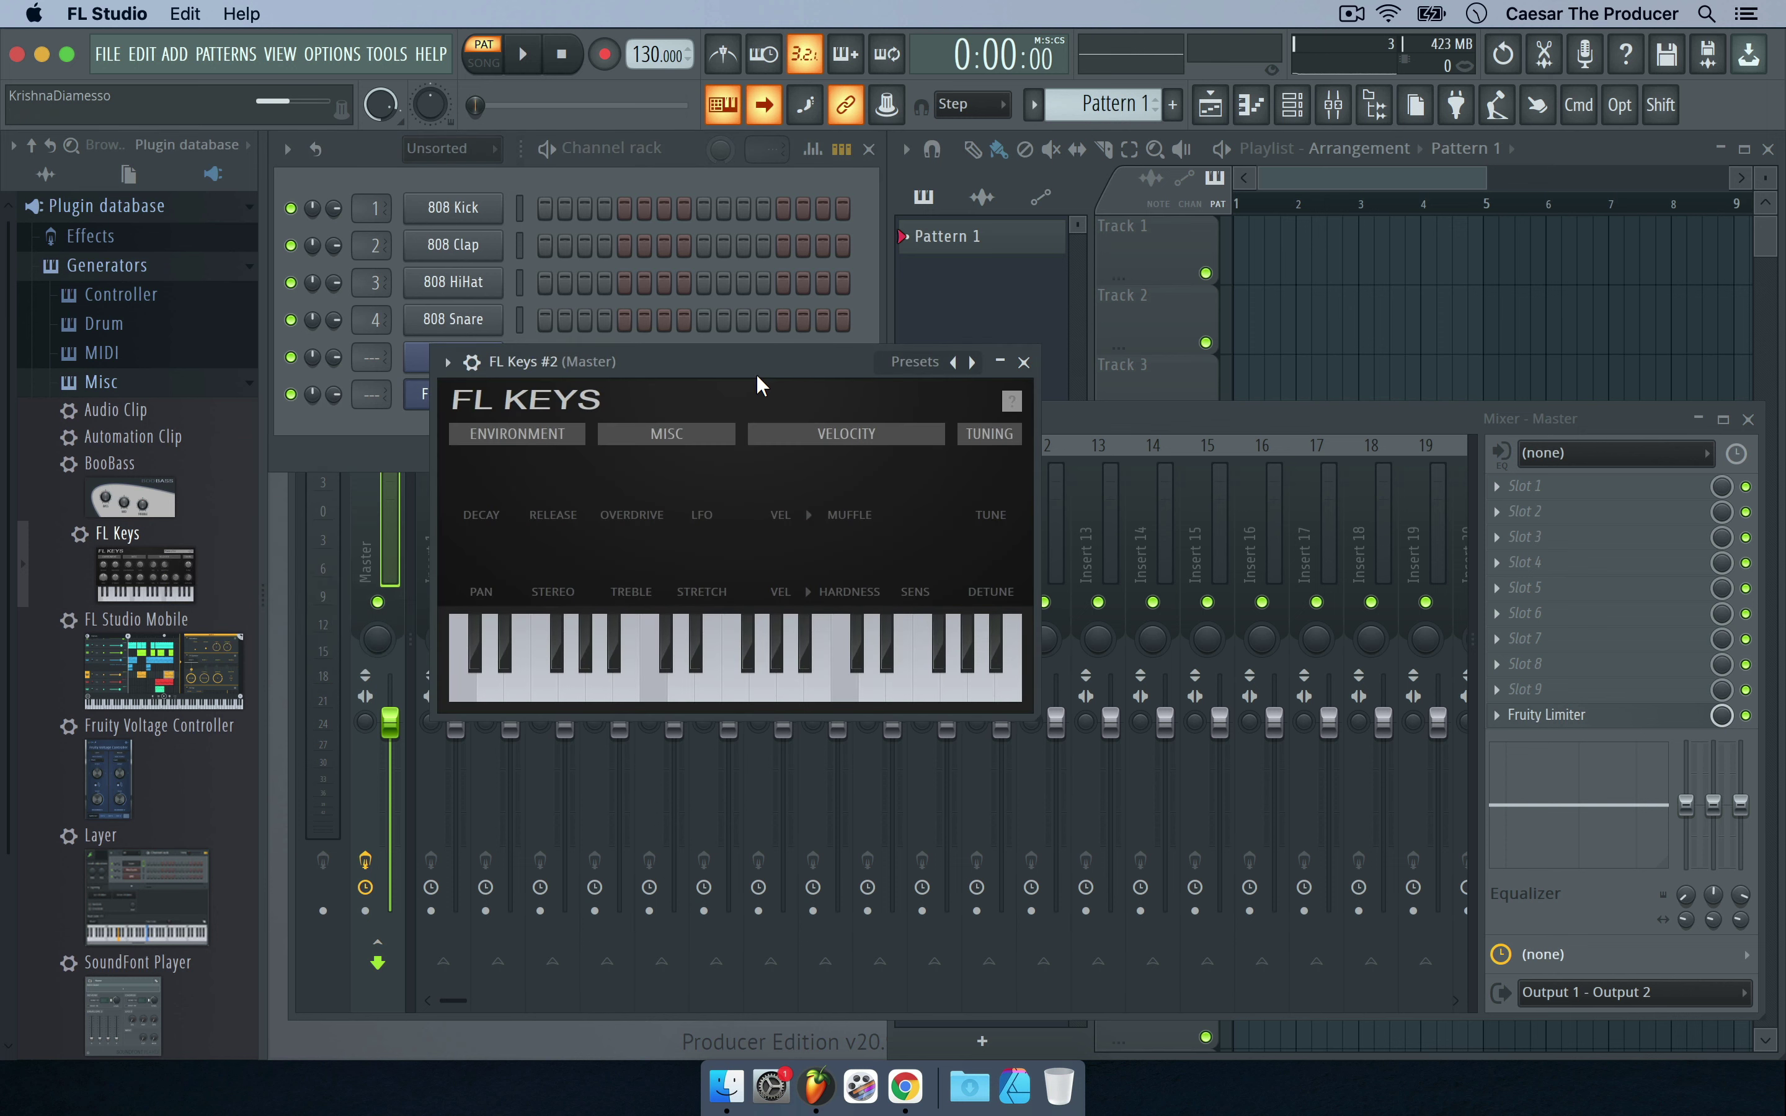
drag(788, 362, 818, 545)
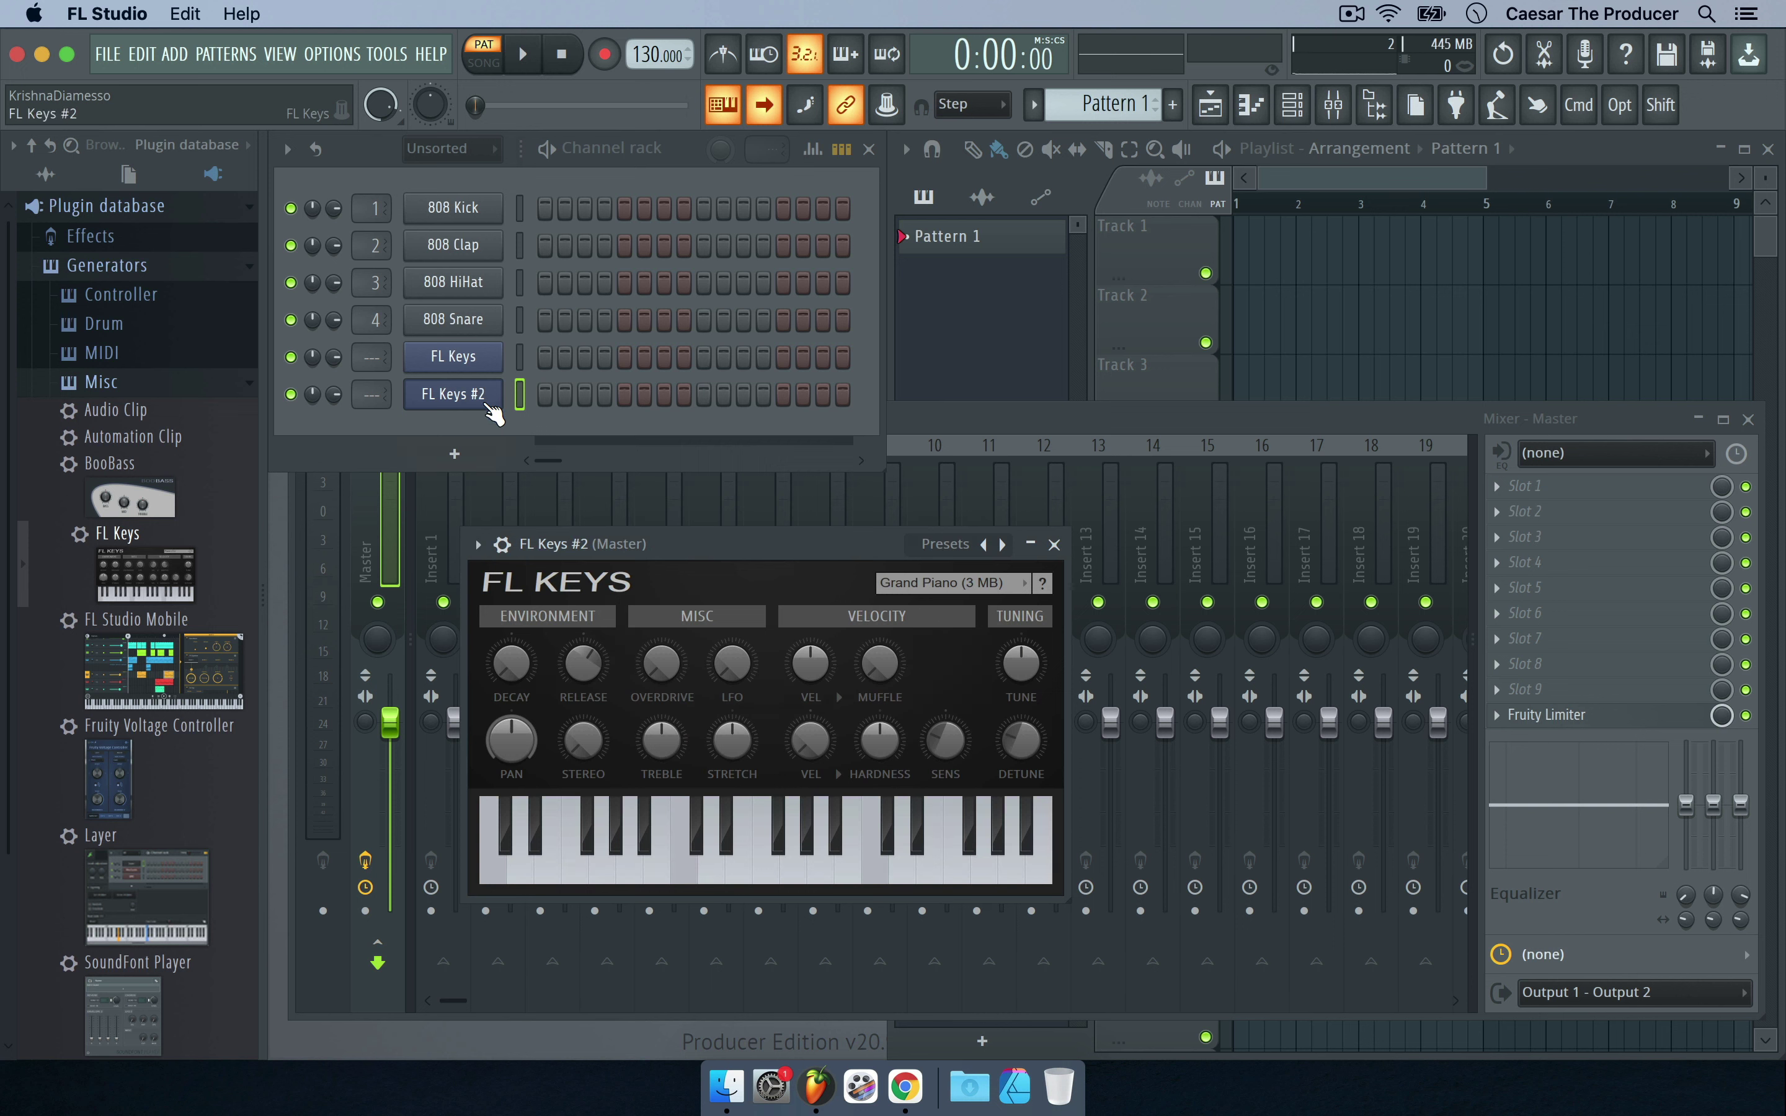
Delete both FL Keys channels from the Channel rack.
right_click(473, 395)
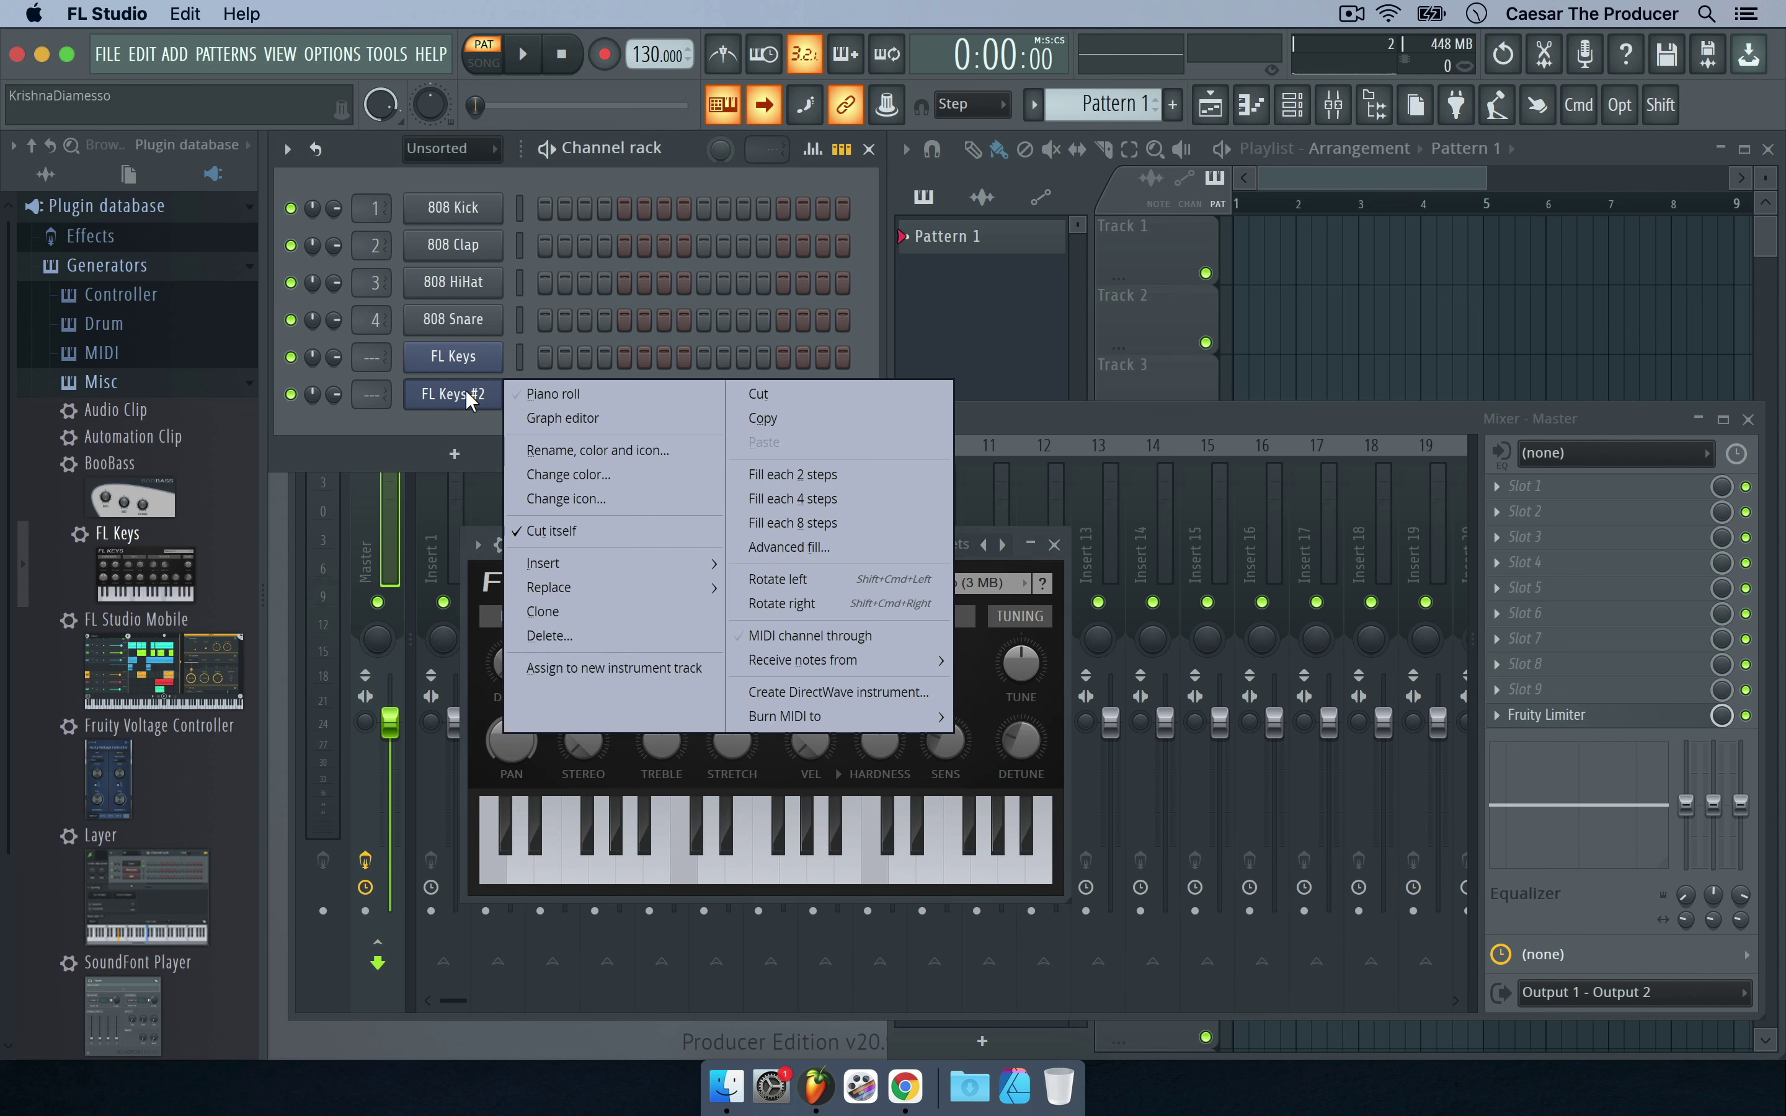
click(616, 636)
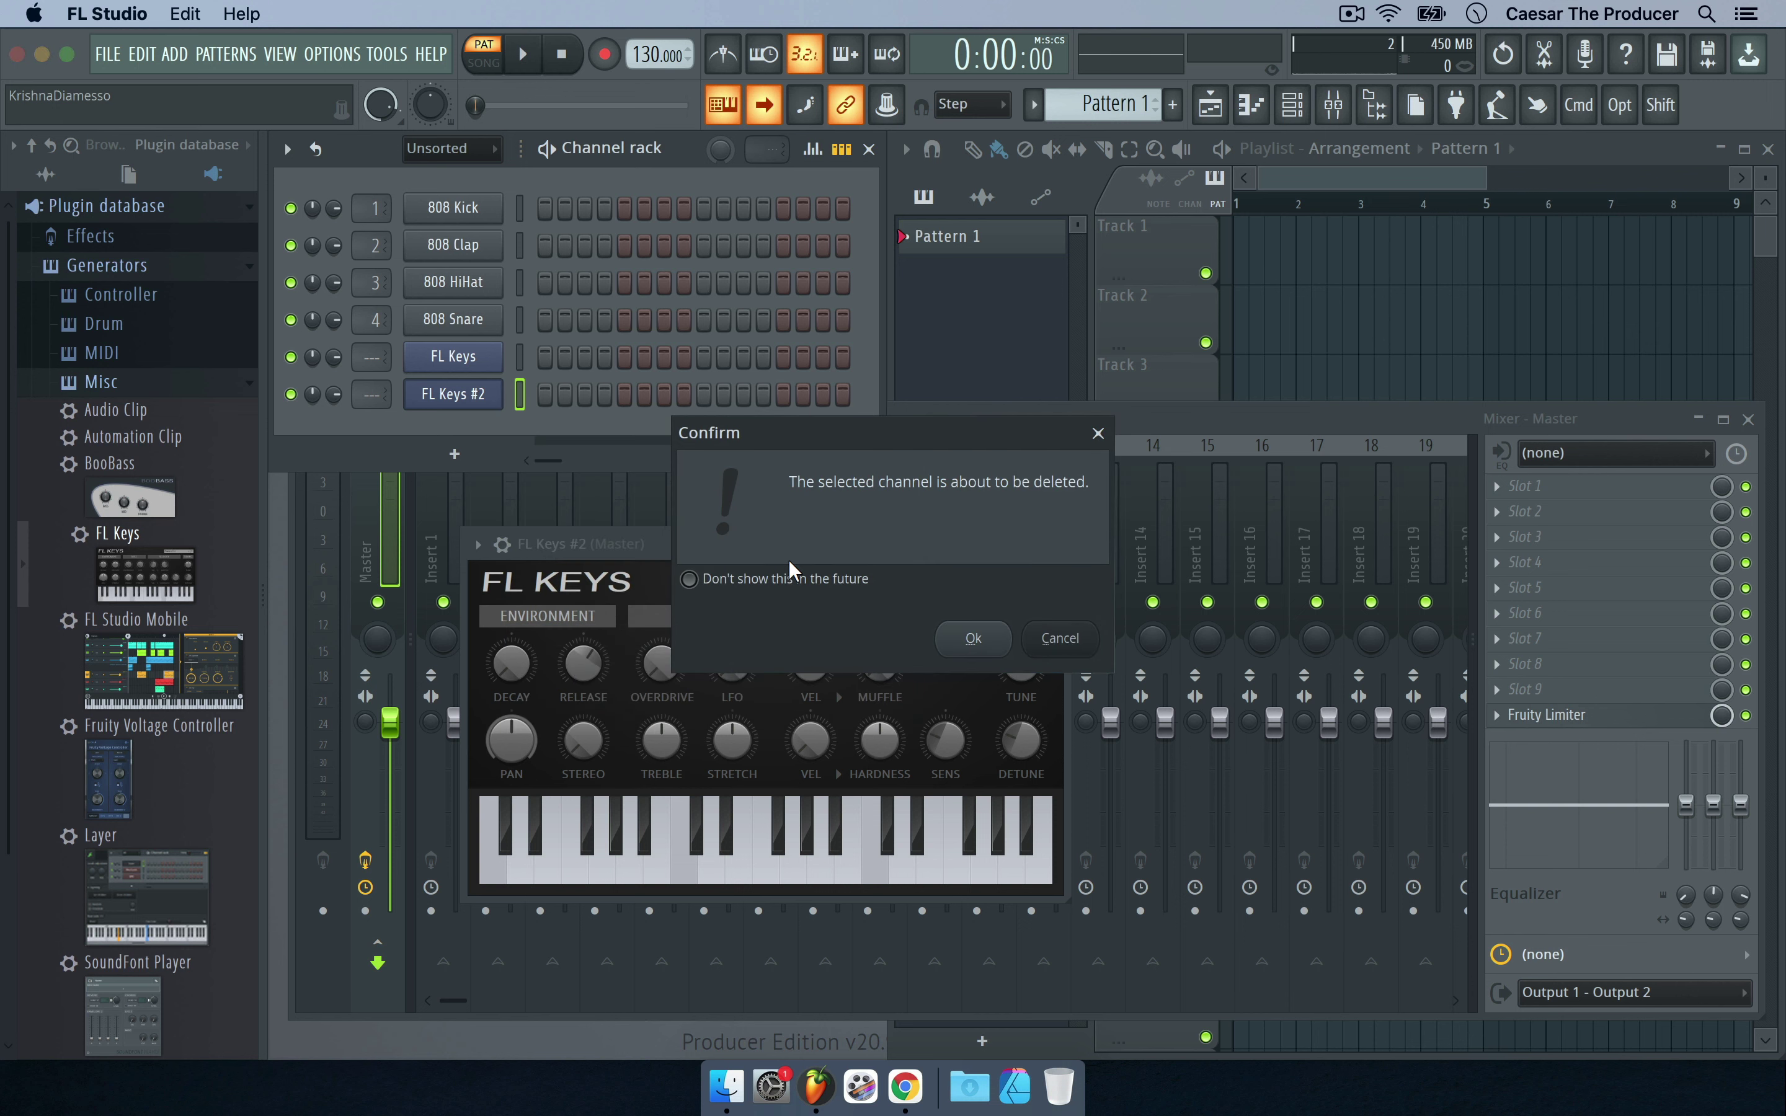
click(955, 636)
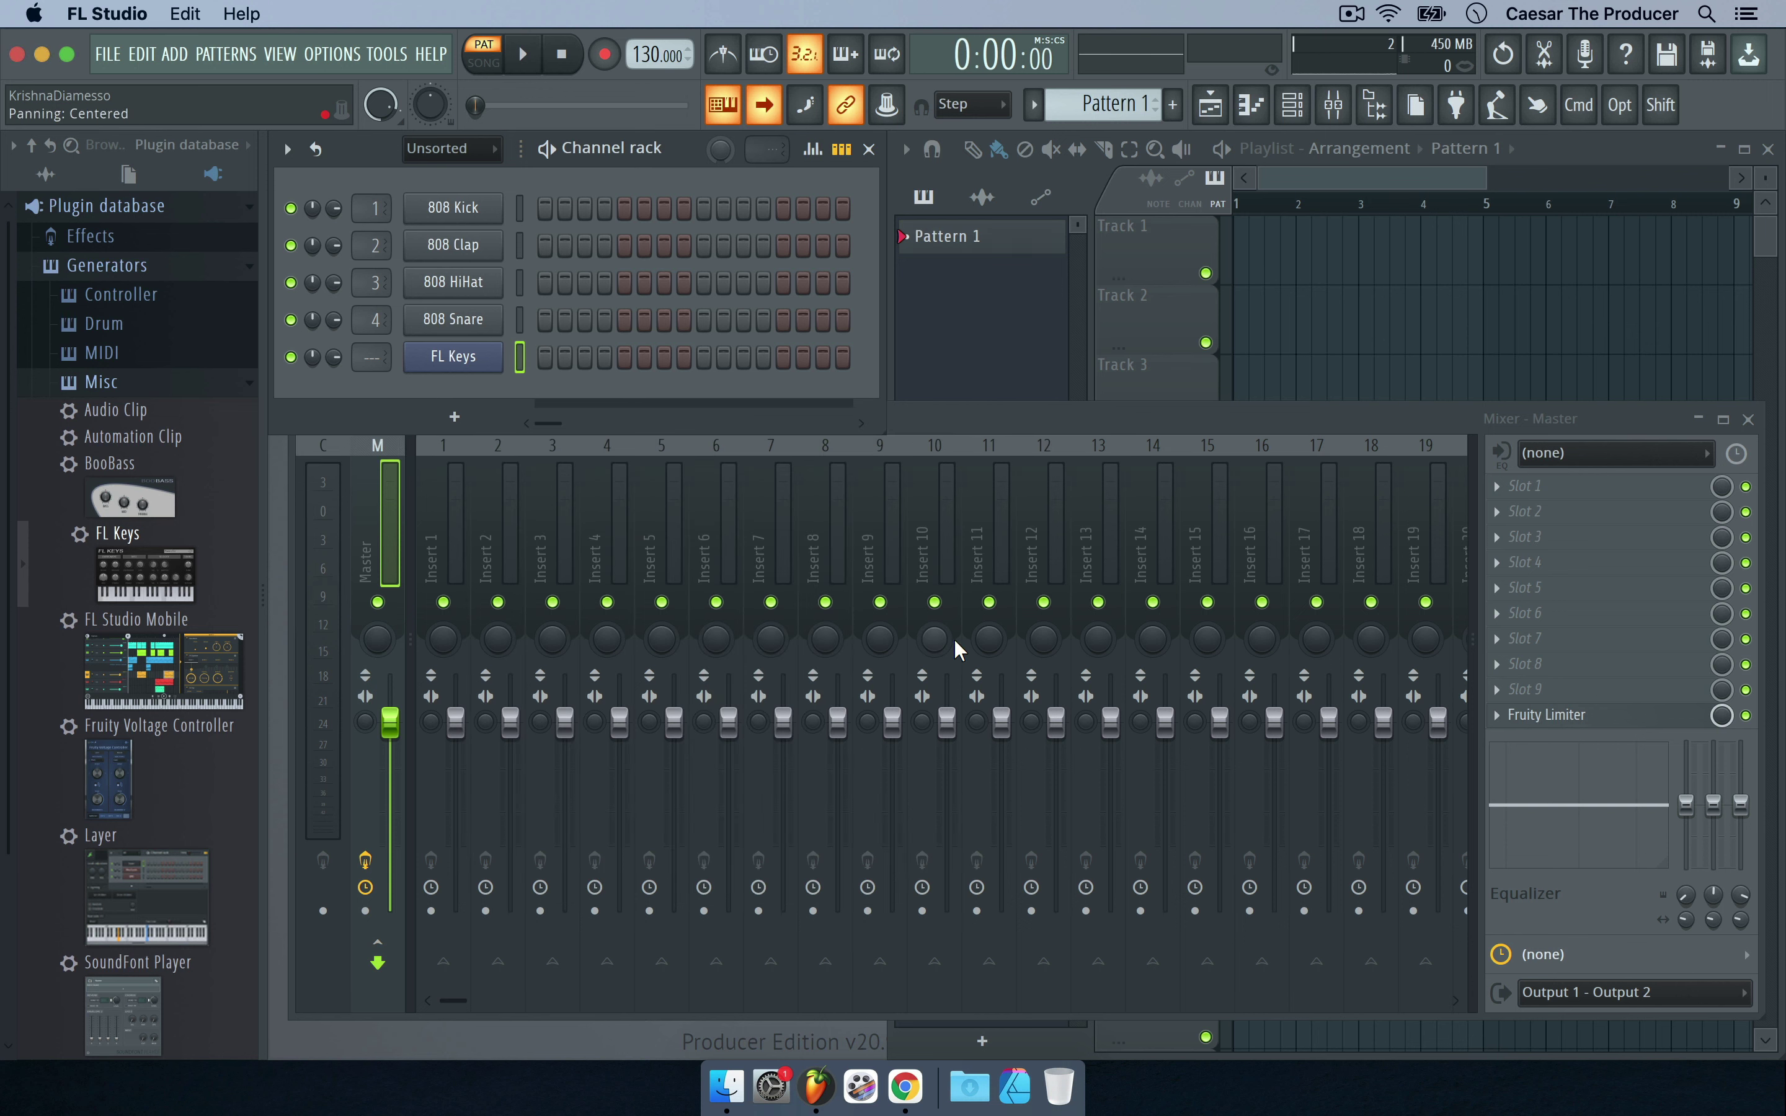
right_click(500, 347)
click(602, 598)
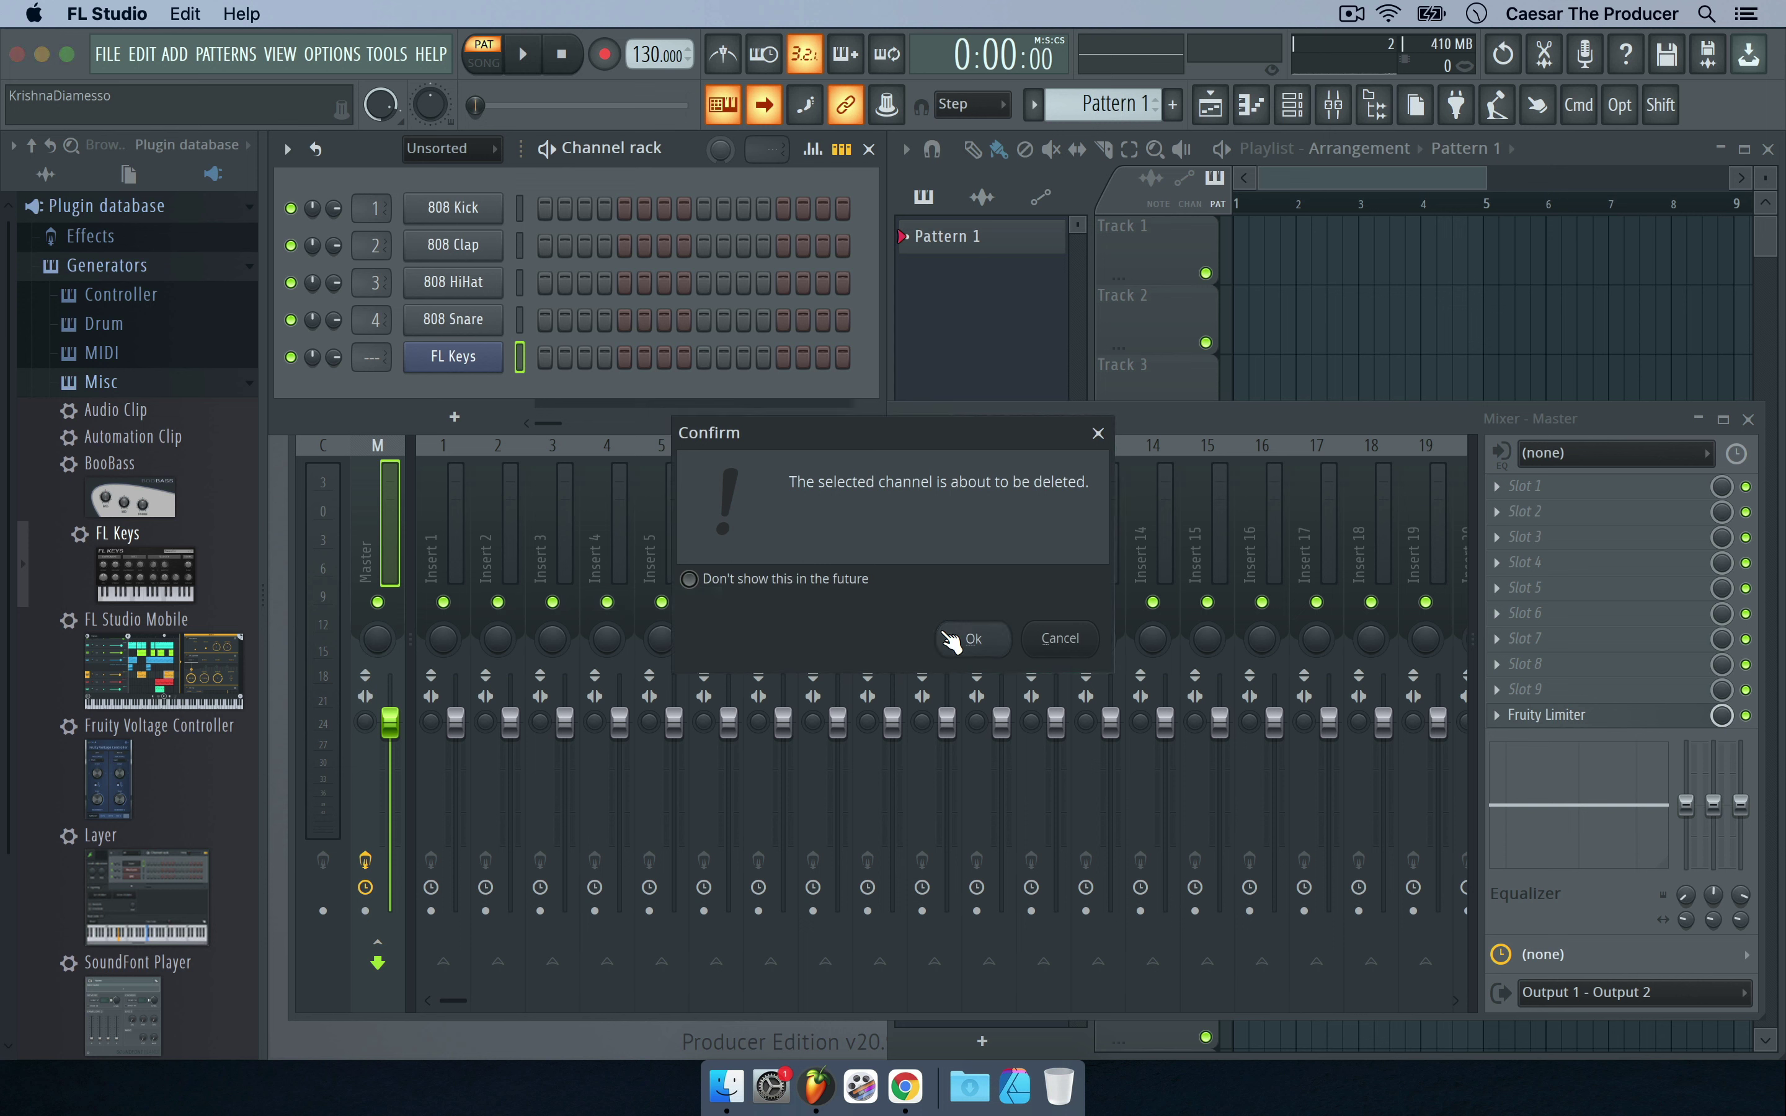
click(956, 638)
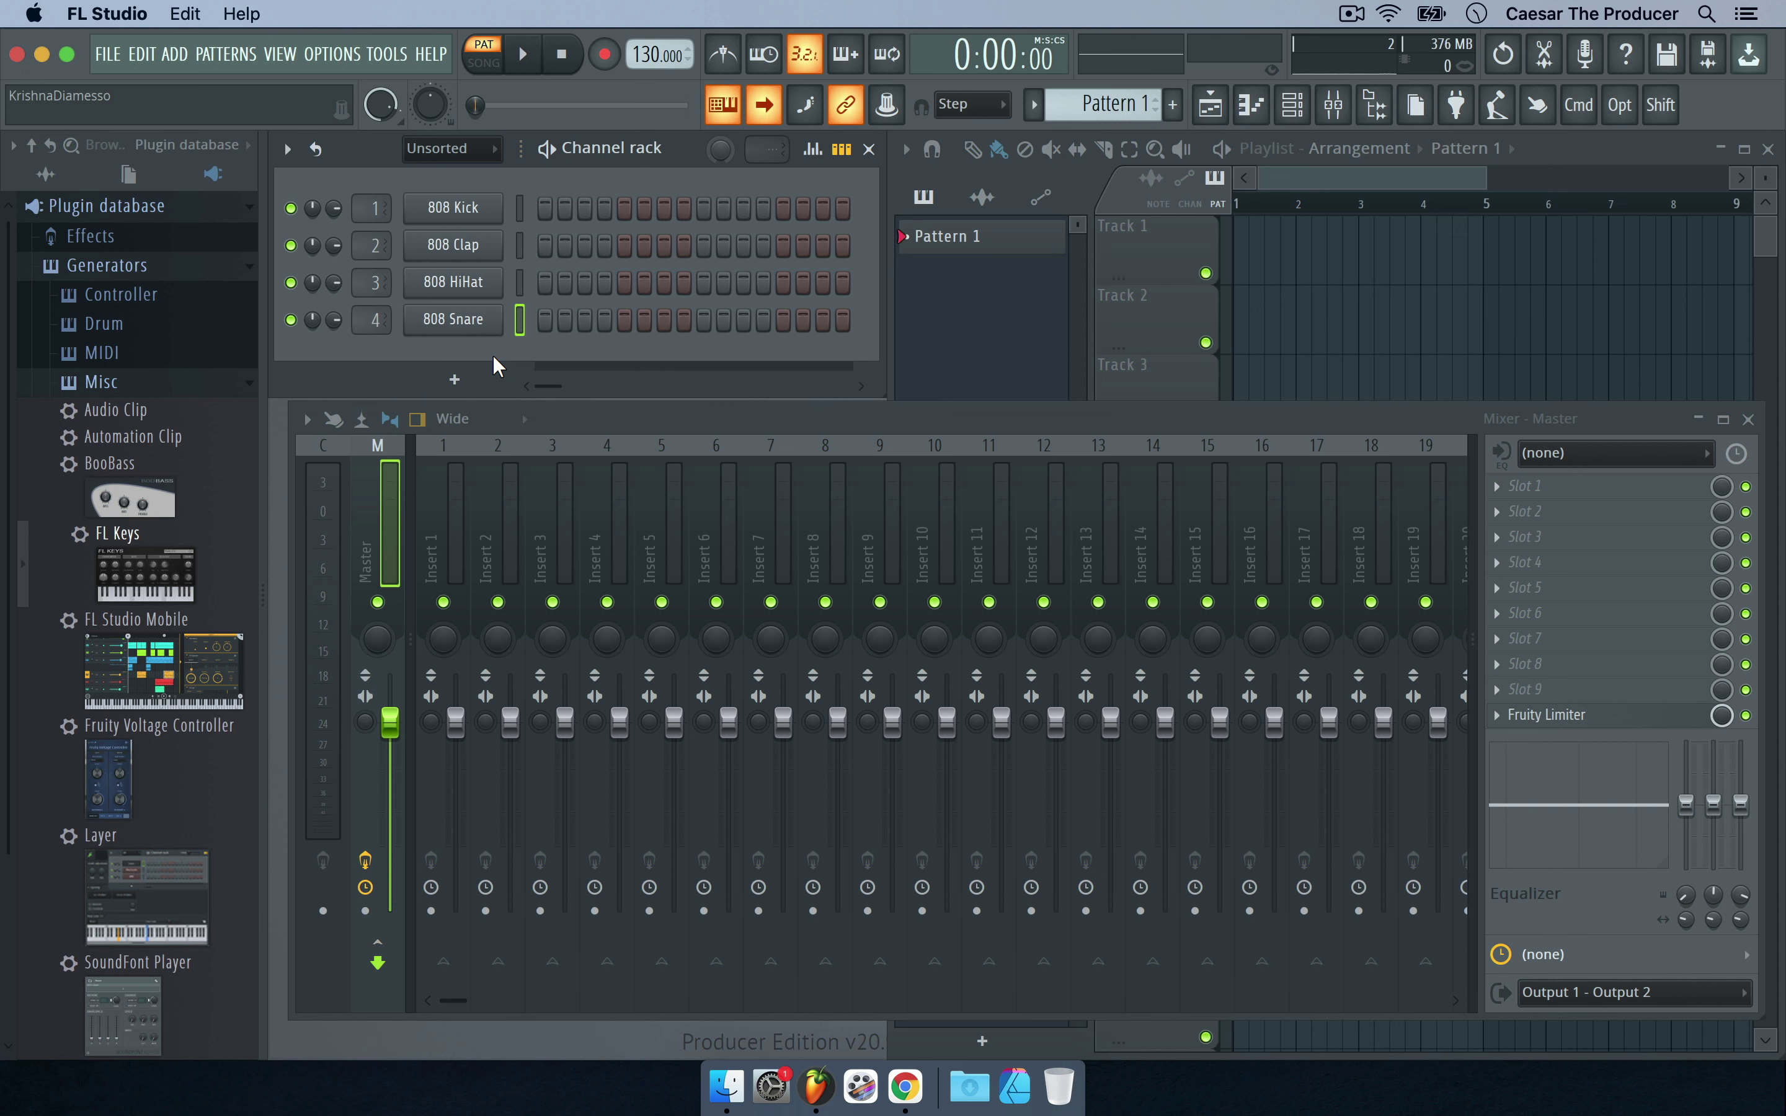
Examine the Simple plugin lists offered by the Channel rack's add-channel command and the main Add command.
click(461, 380)
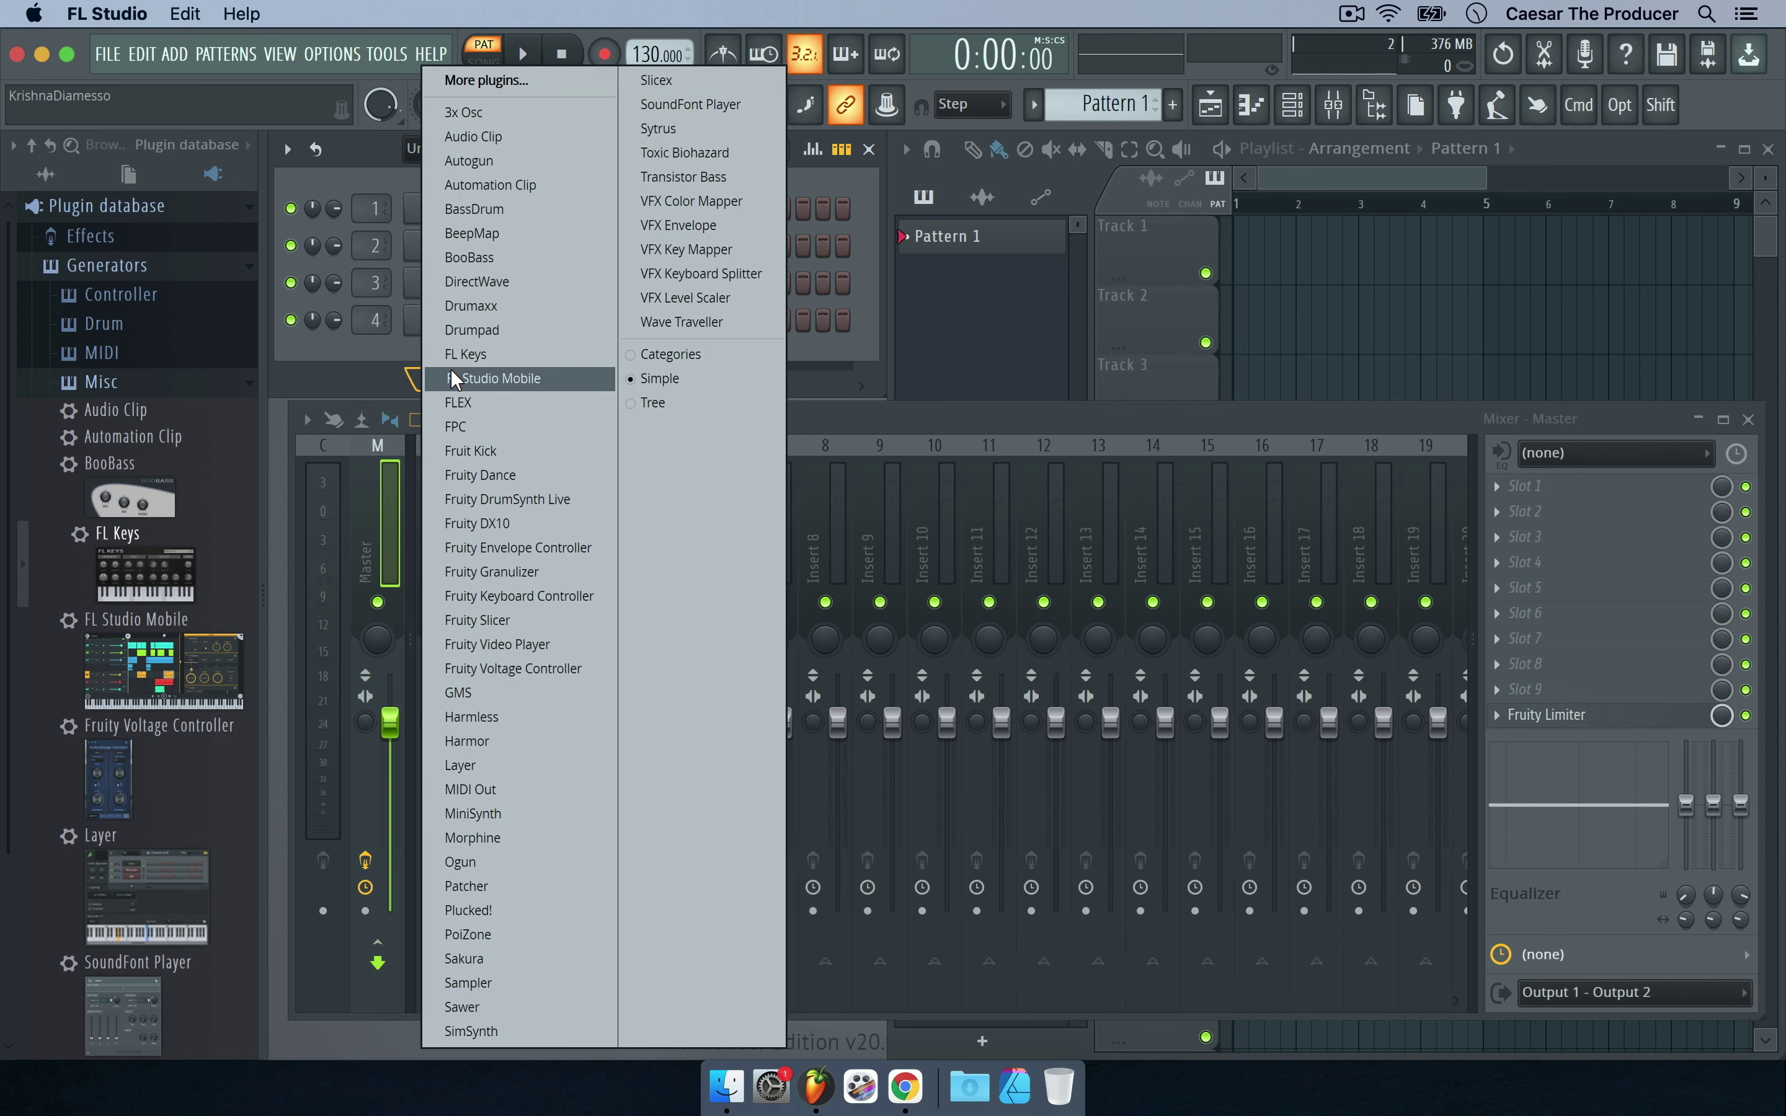
click(358, 361)
click(178, 56)
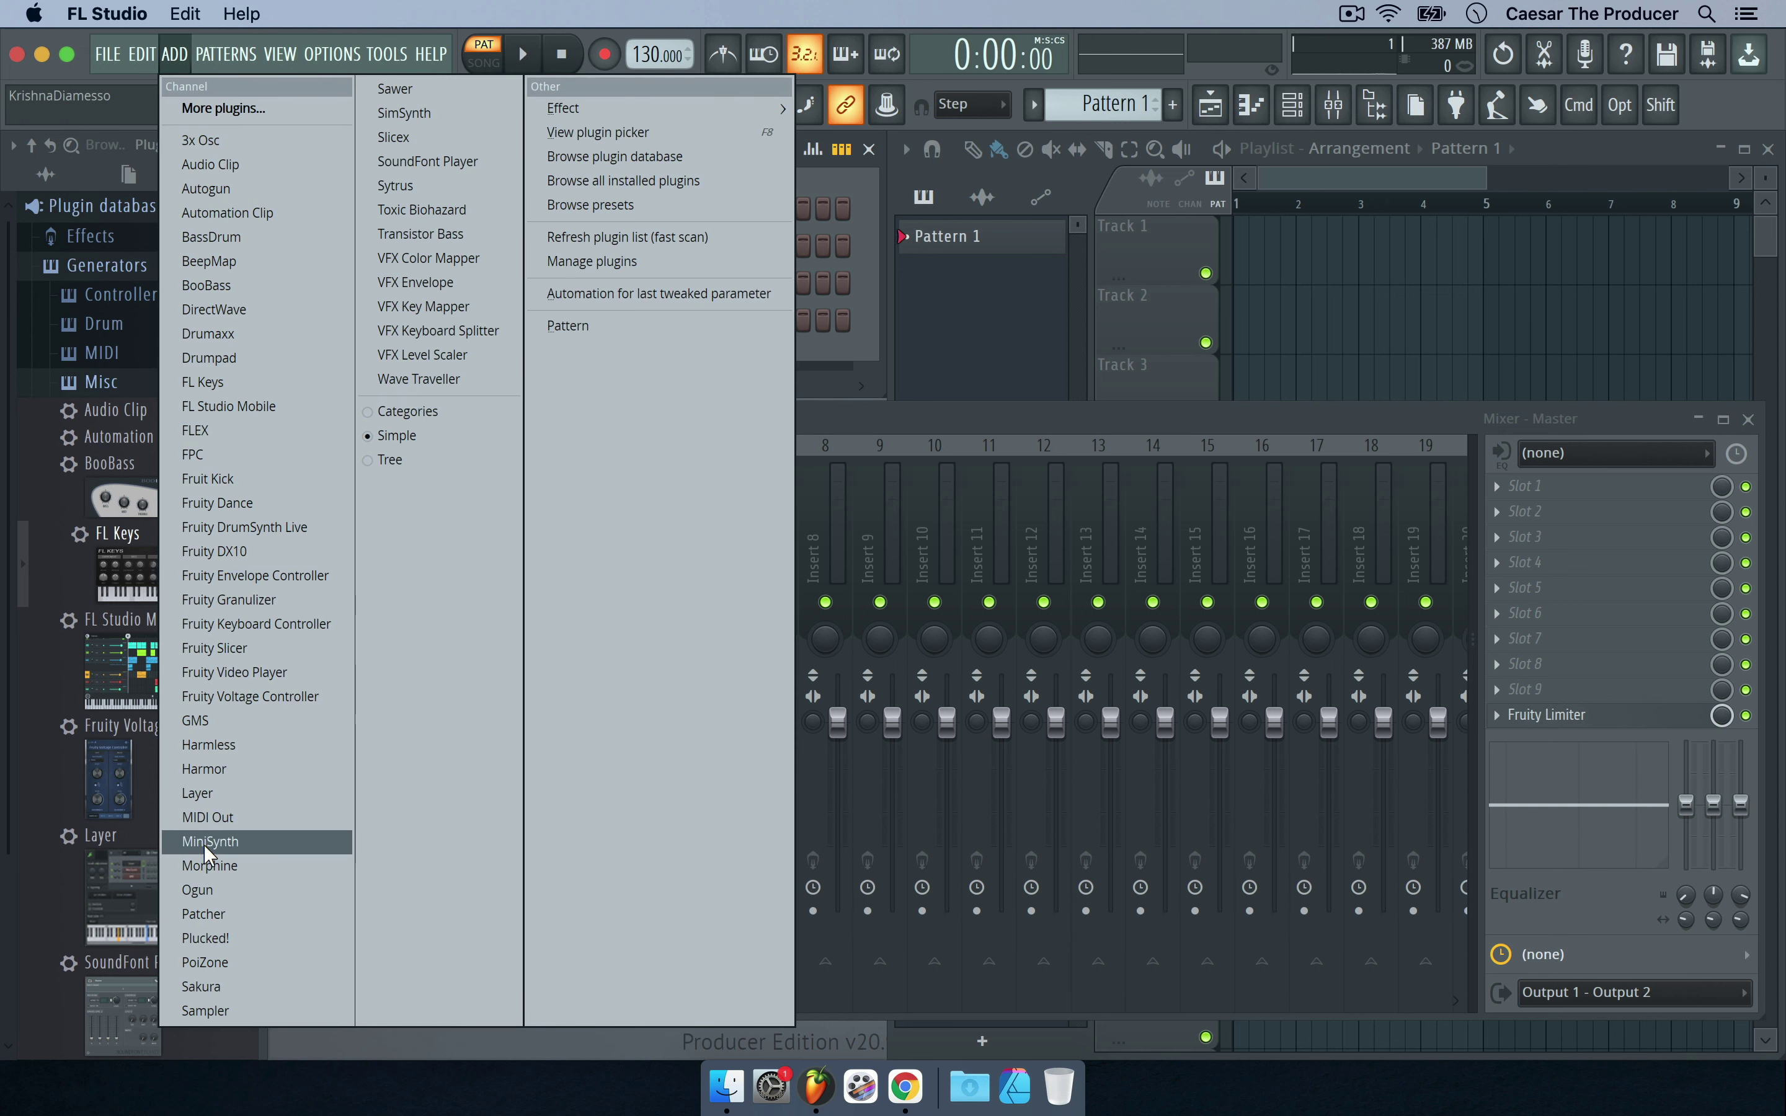
click(836, 351)
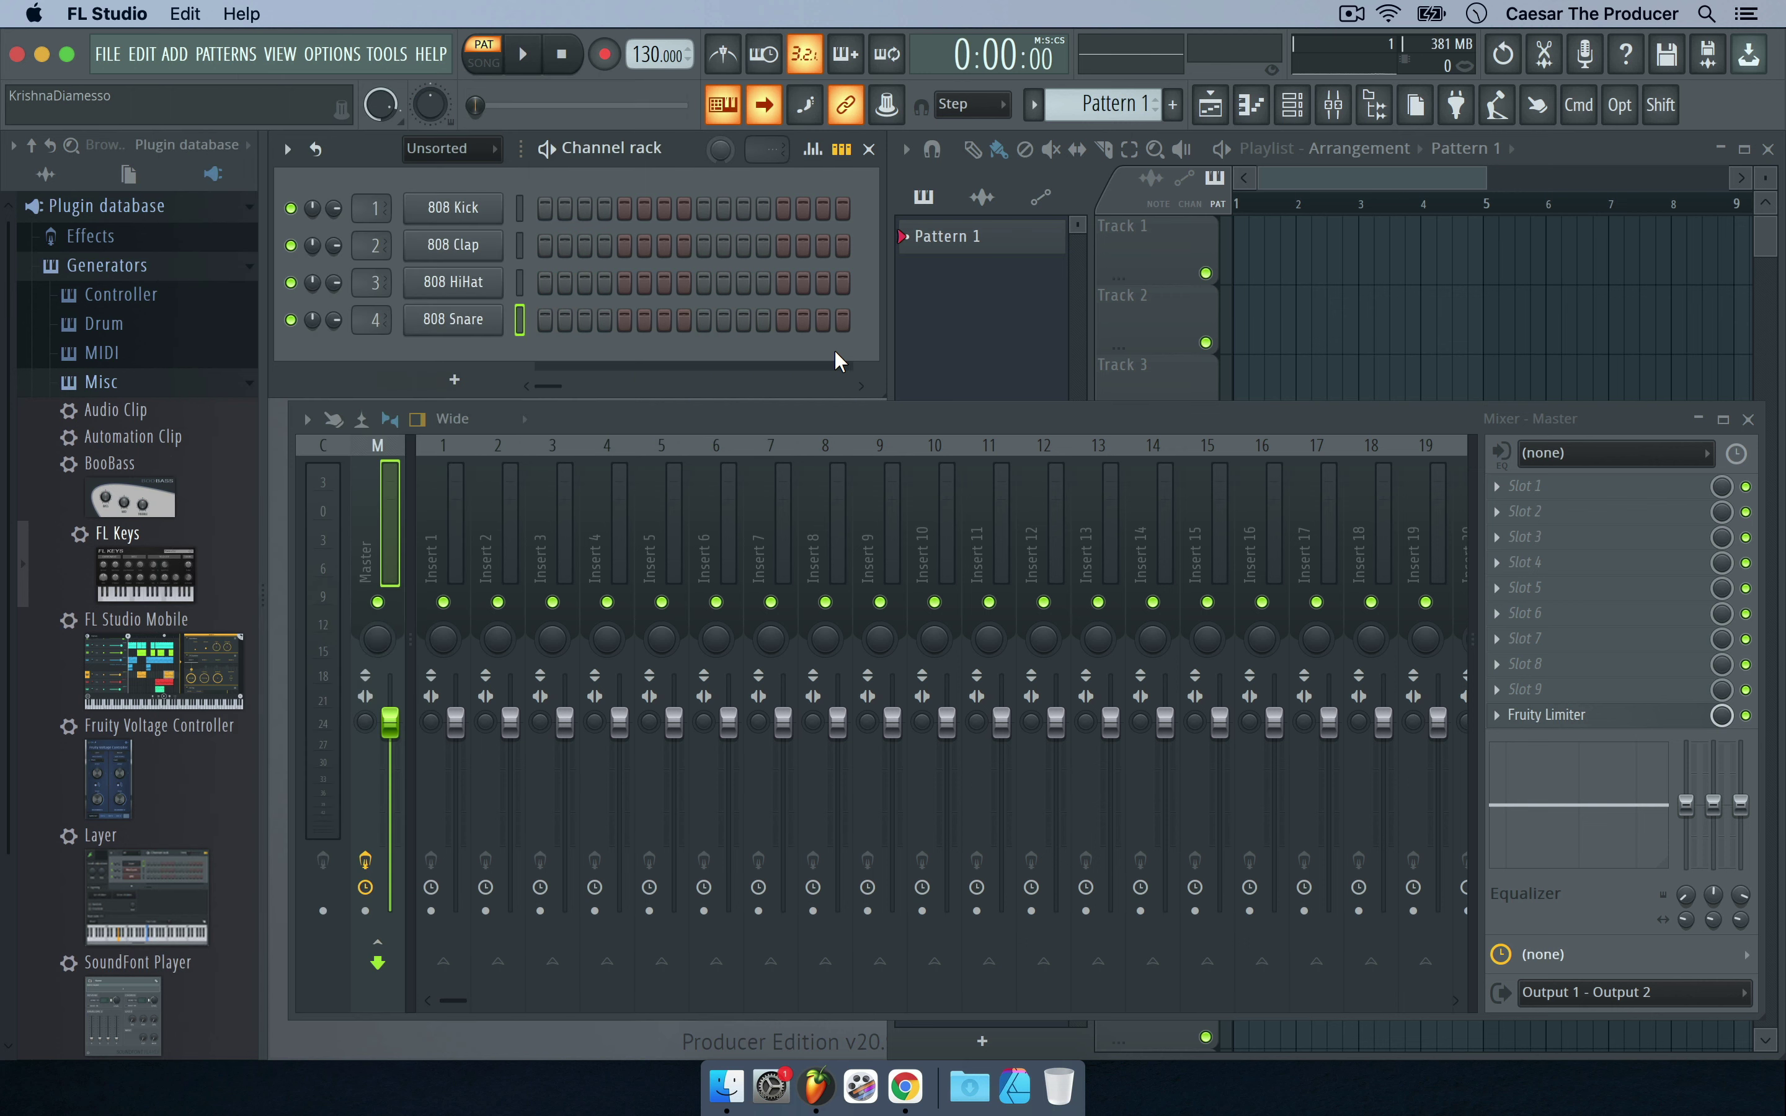
click(171, 60)
click(167, 58)
Add an FL Keys channel from the Channel rack's Simple plugin list and close its window.
click(443, 372)
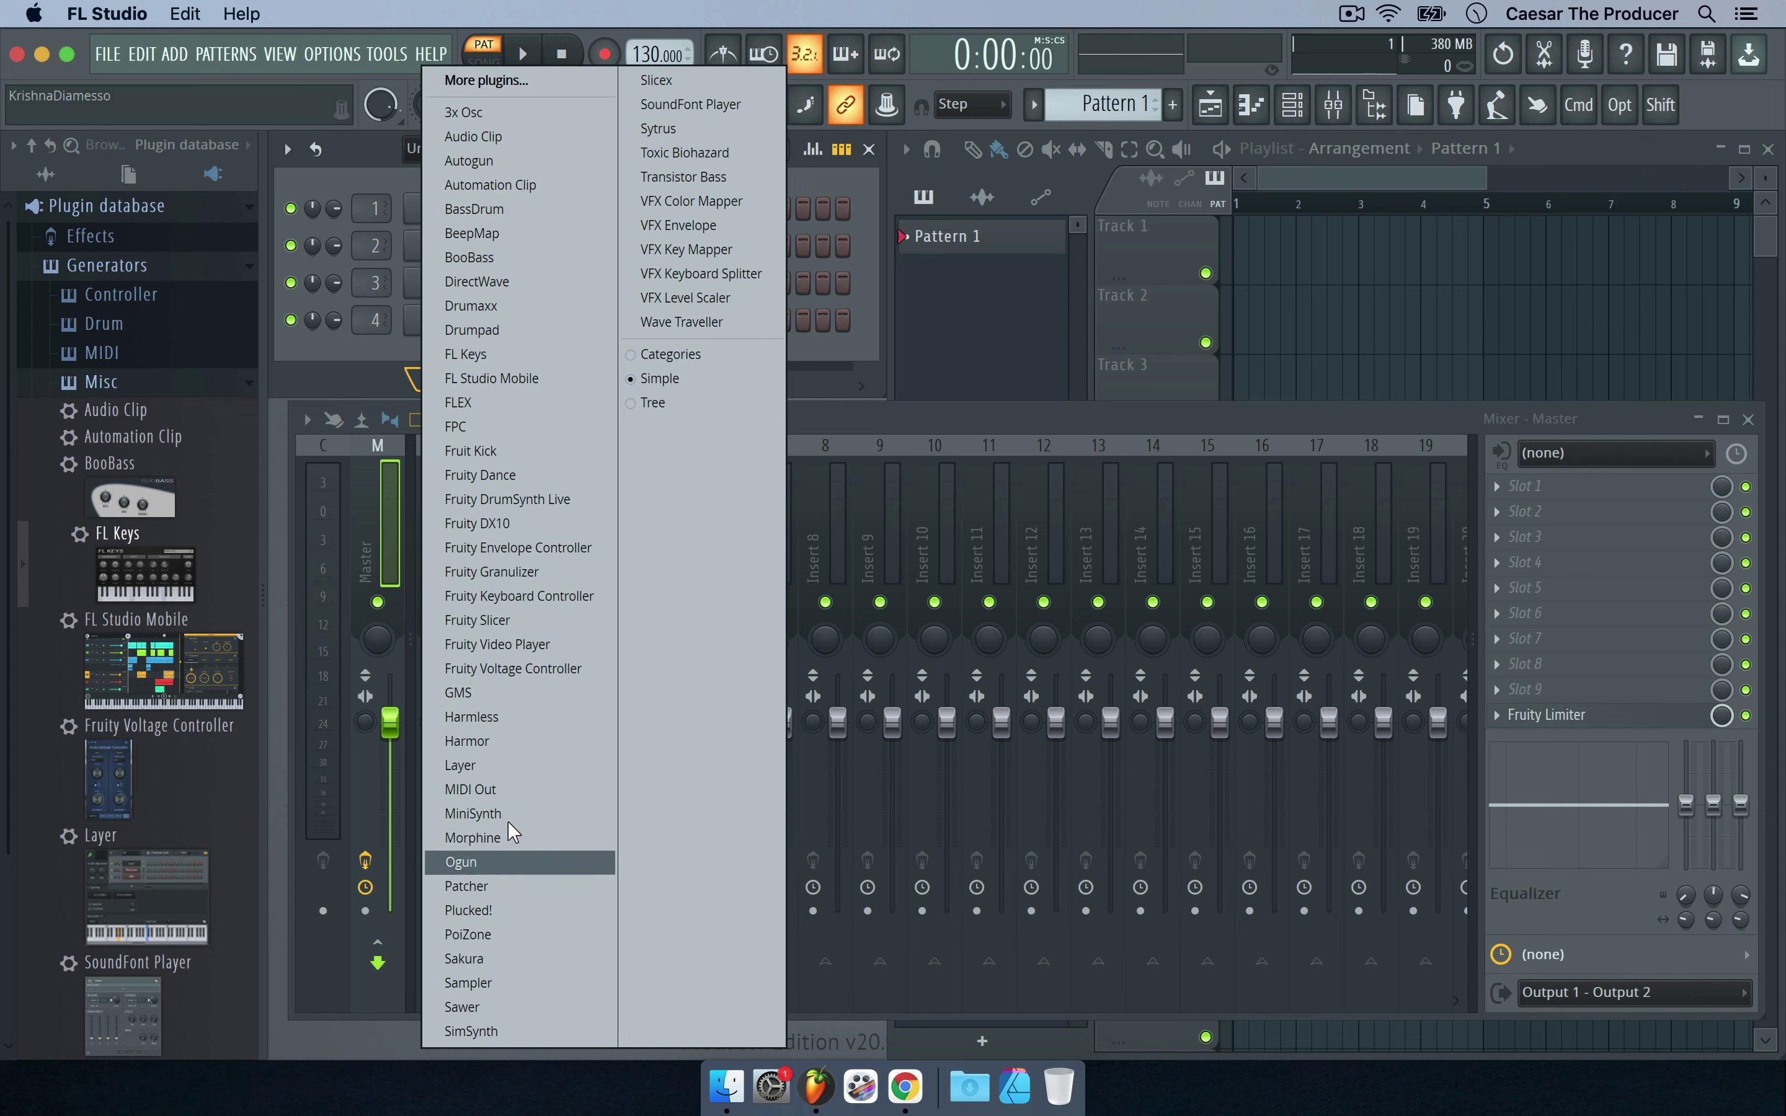
click(473, 353)
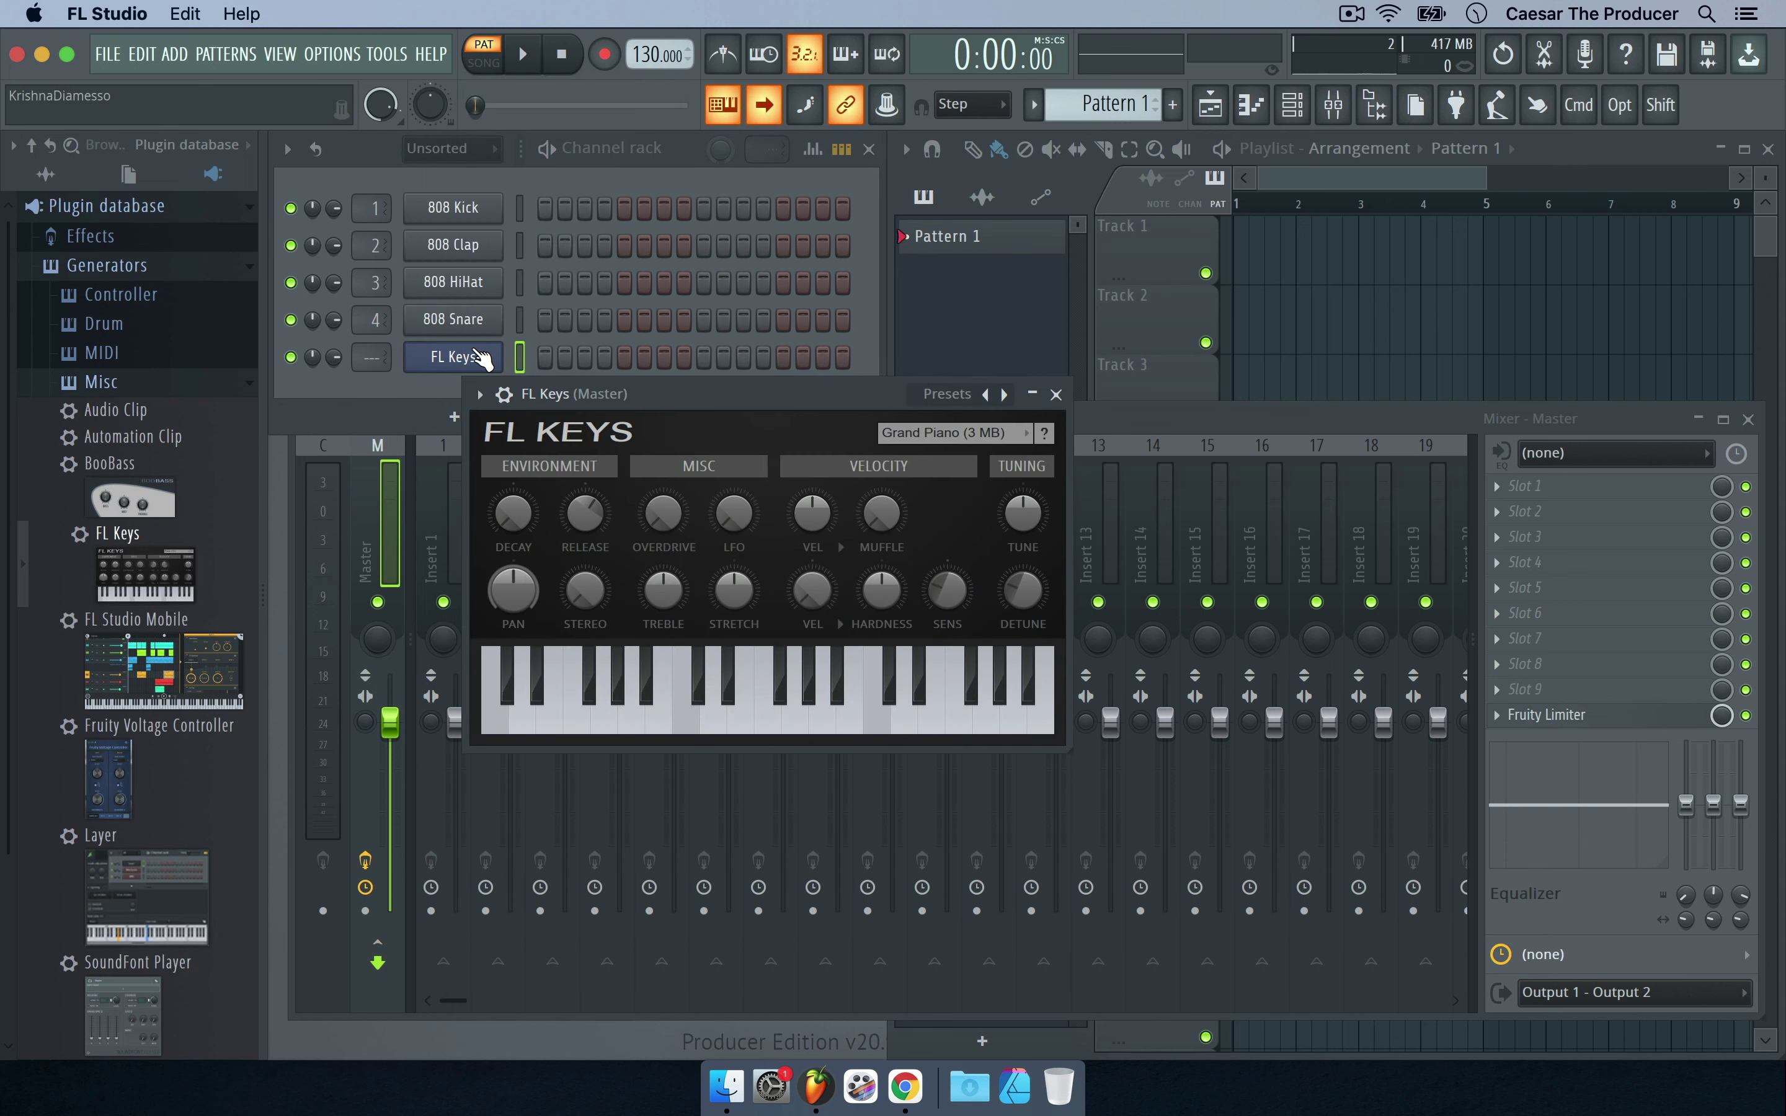
click(382, 394)
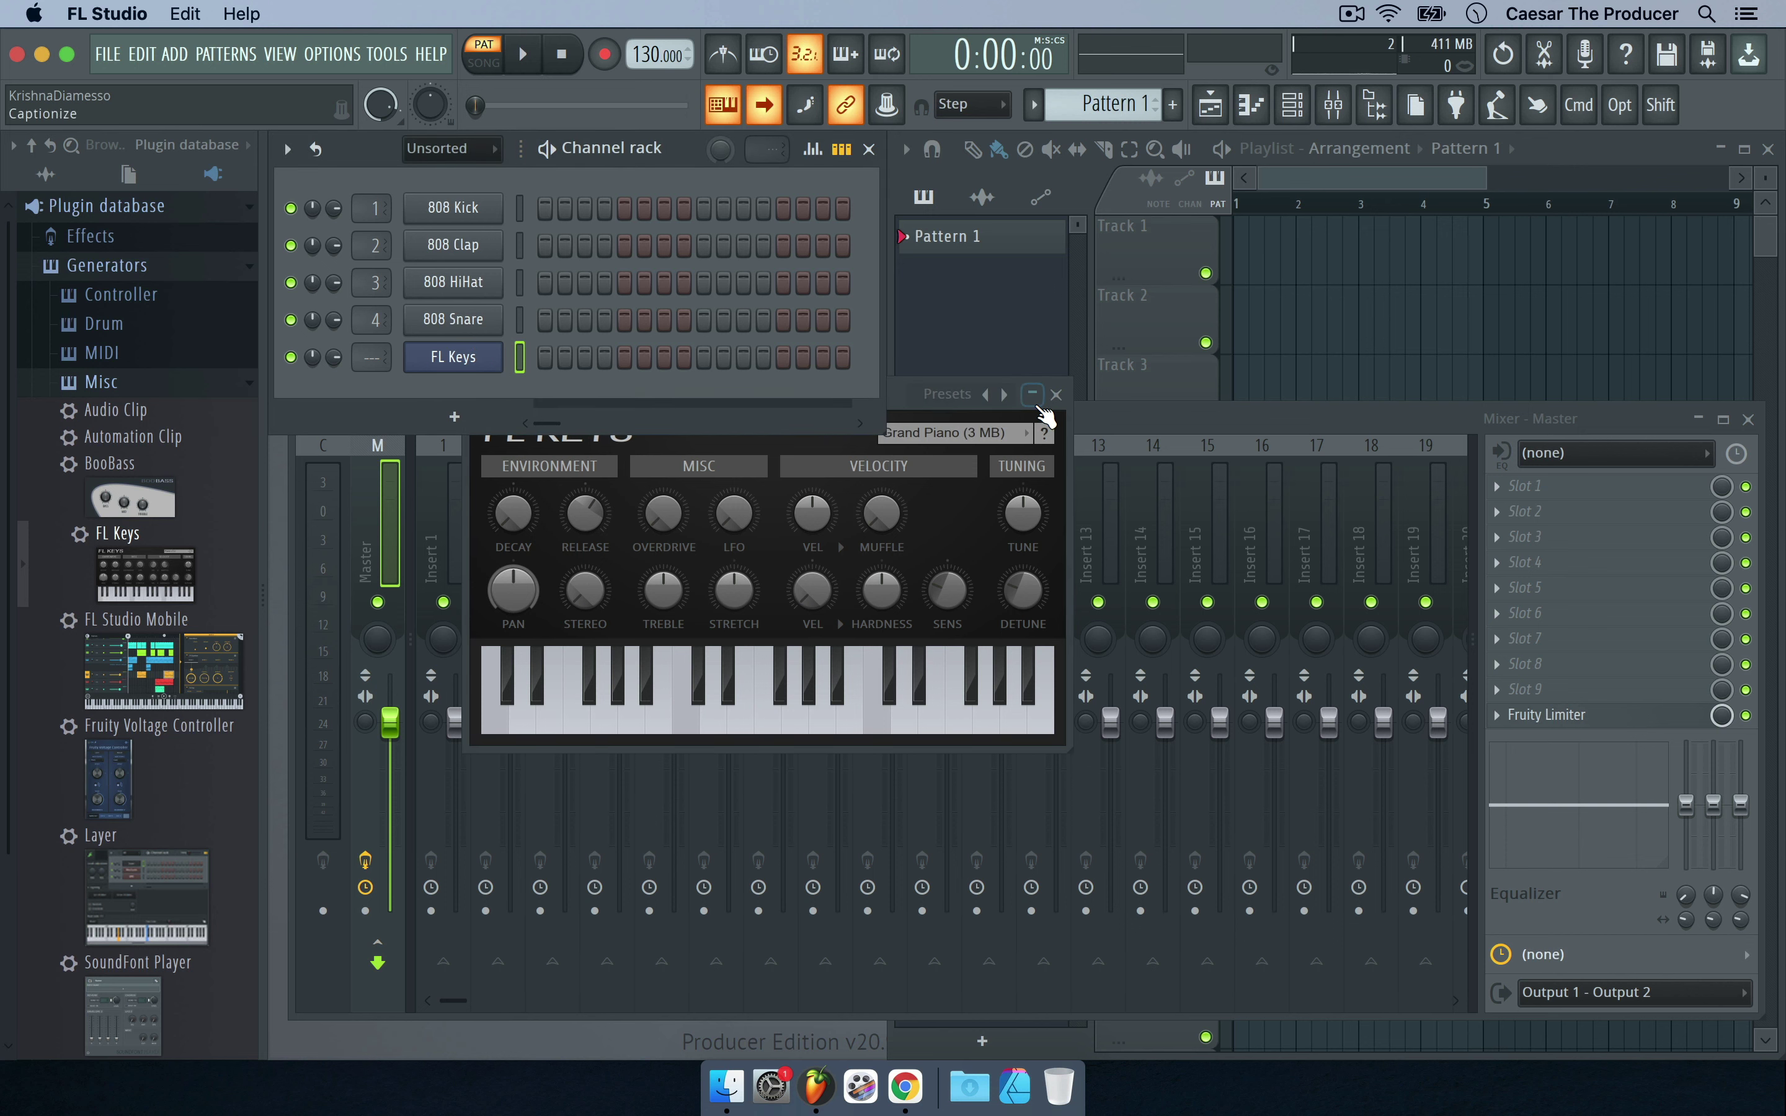
click(1056, 395)
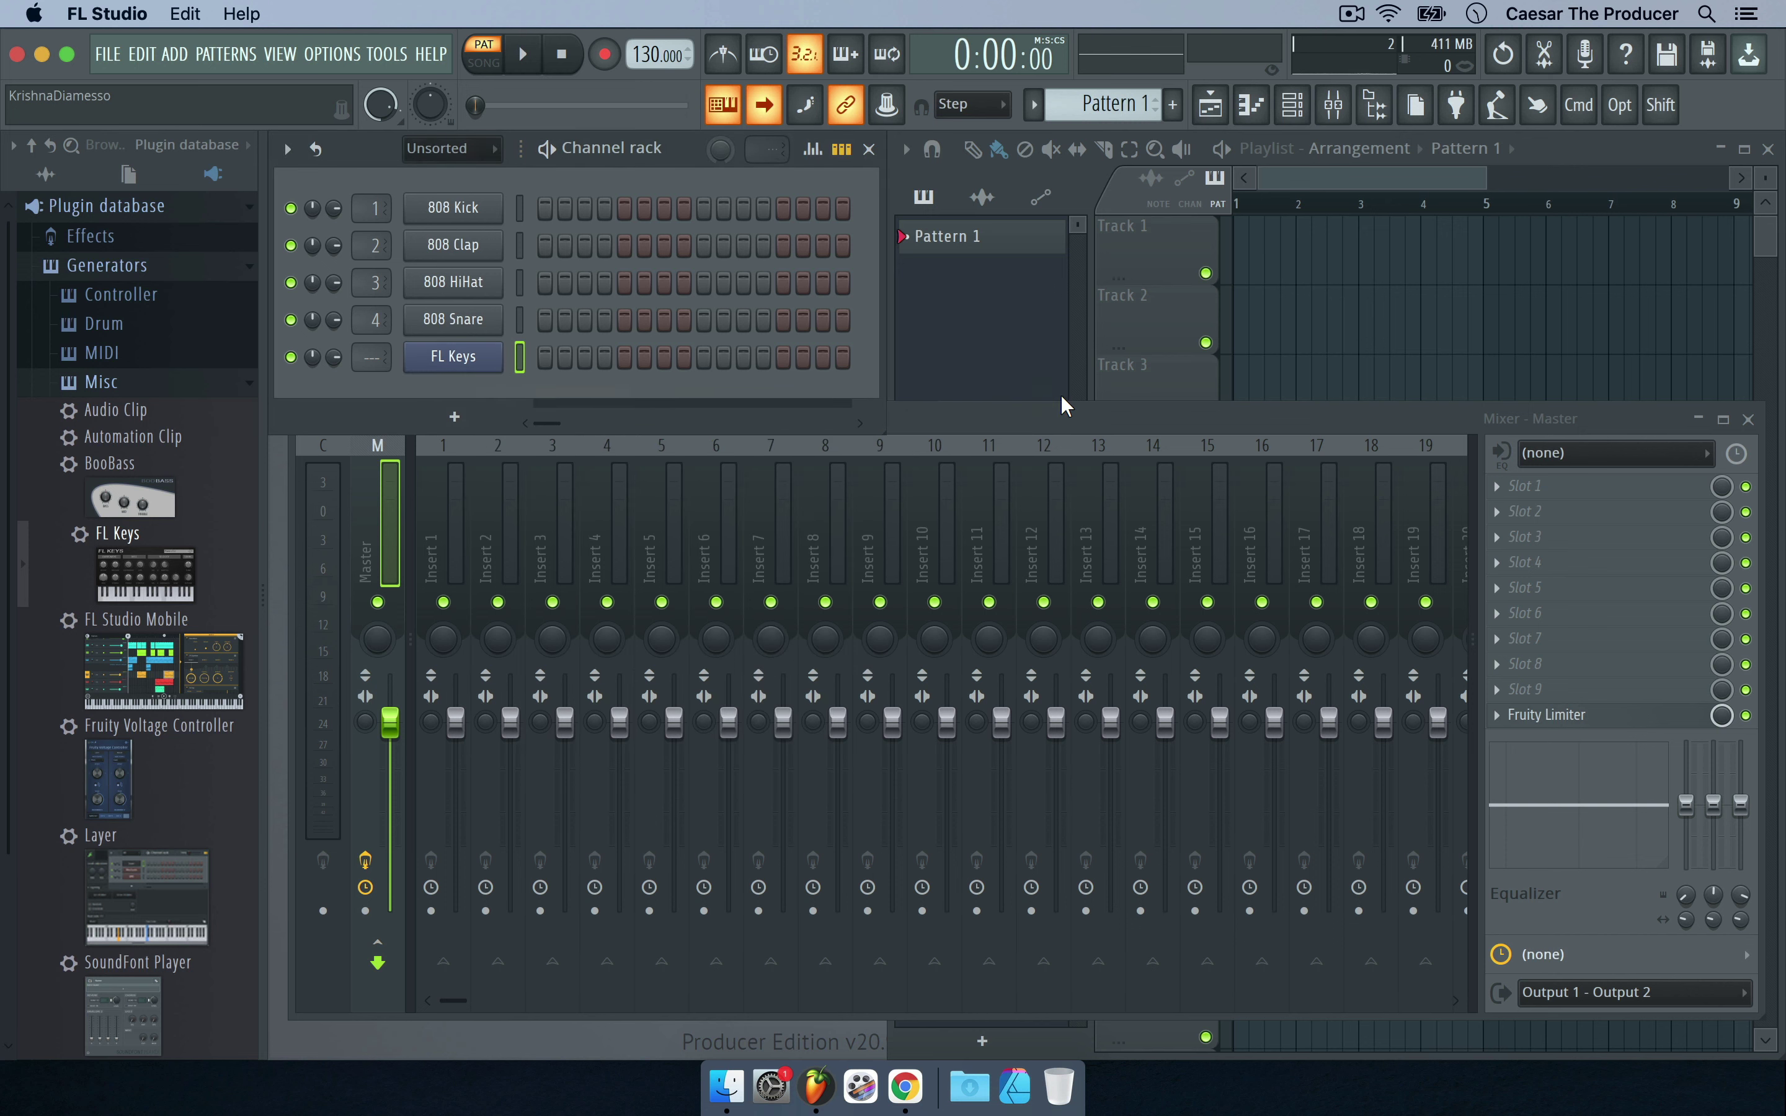
Compare the Channel rack's generator-only plugin picker with the full picker of generators and effects.
click(477, 419)
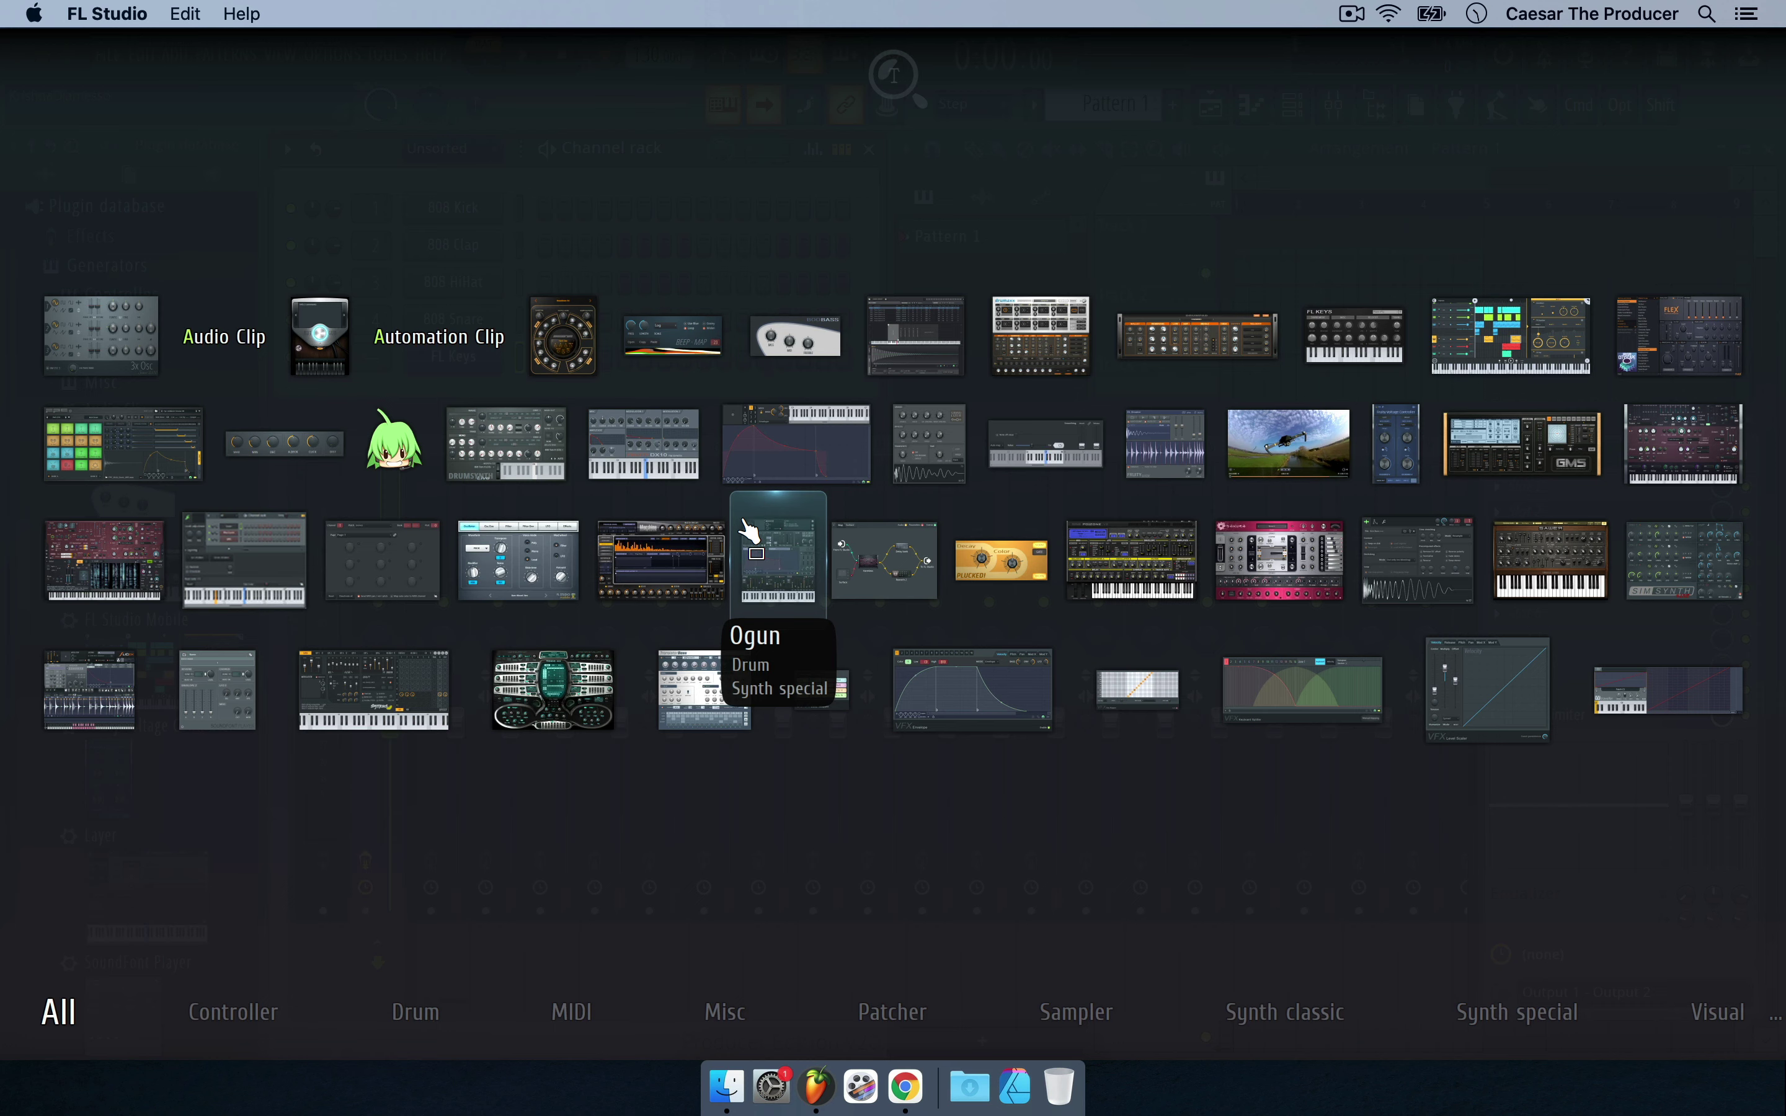
key(Escape)
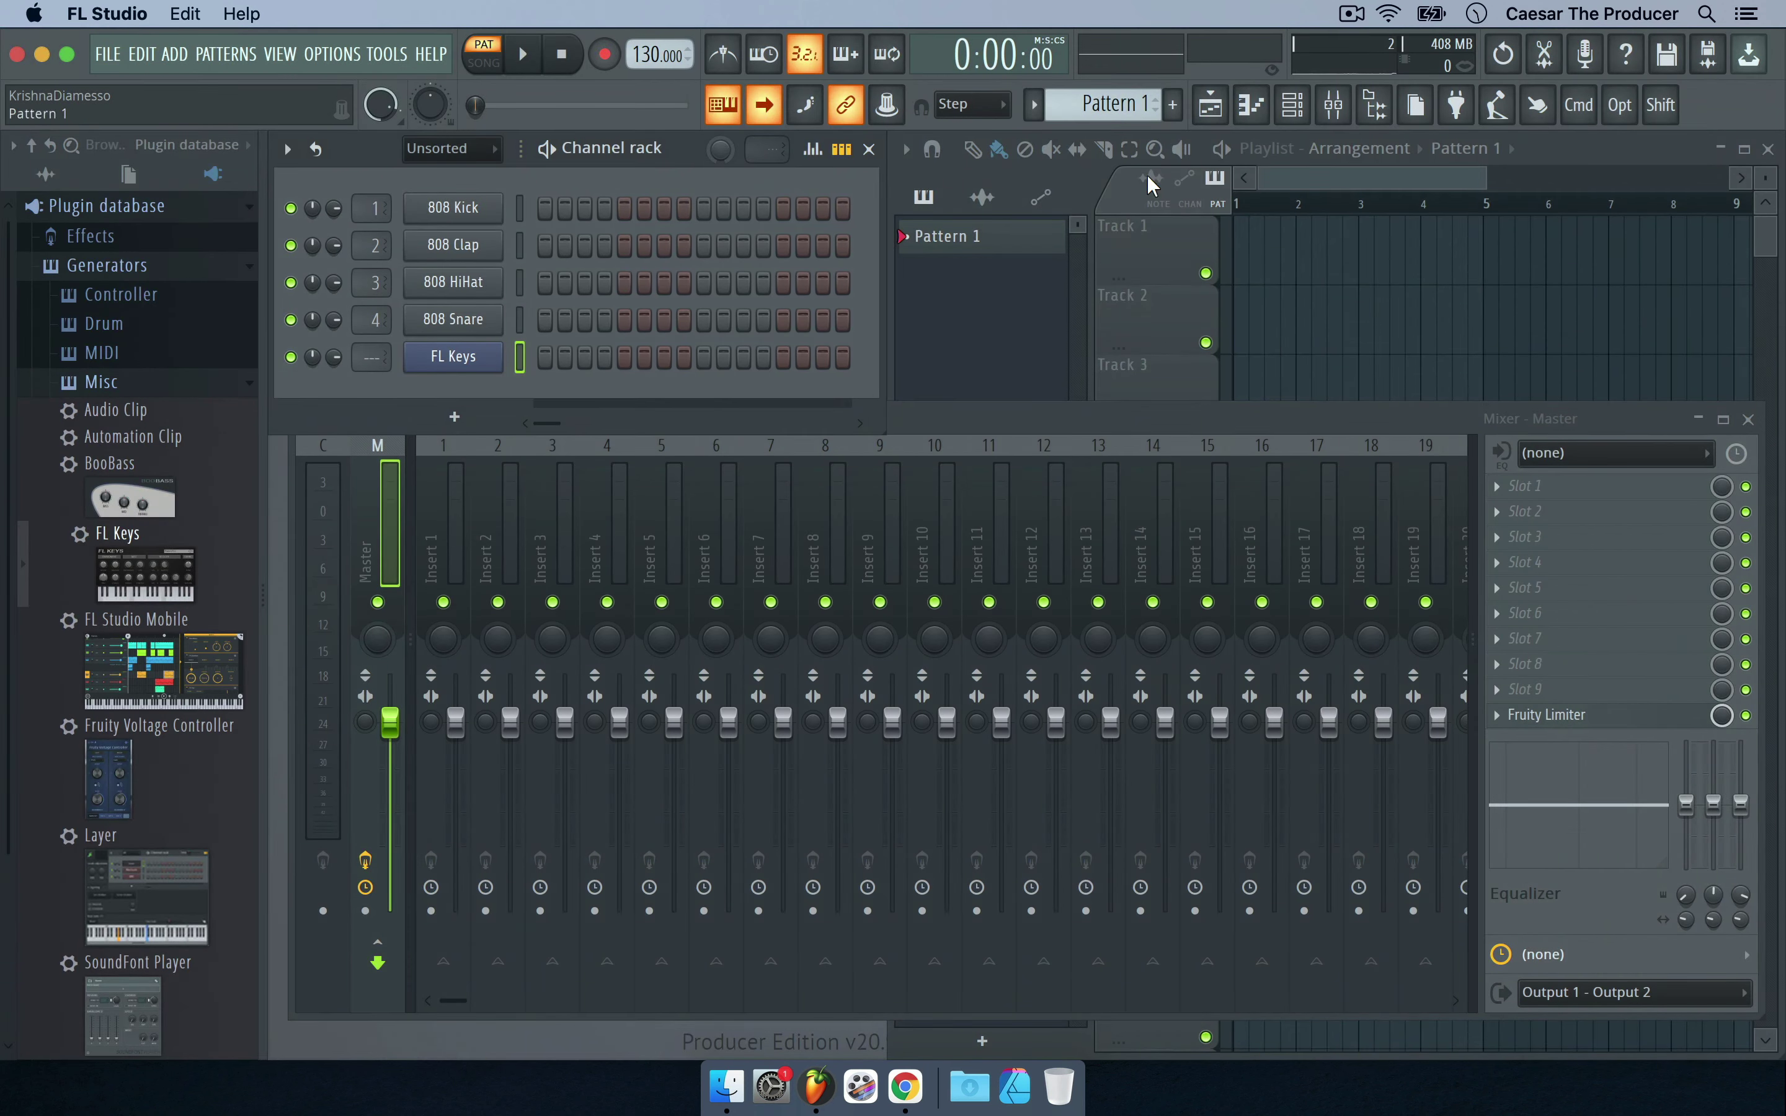
click(1459, 108)
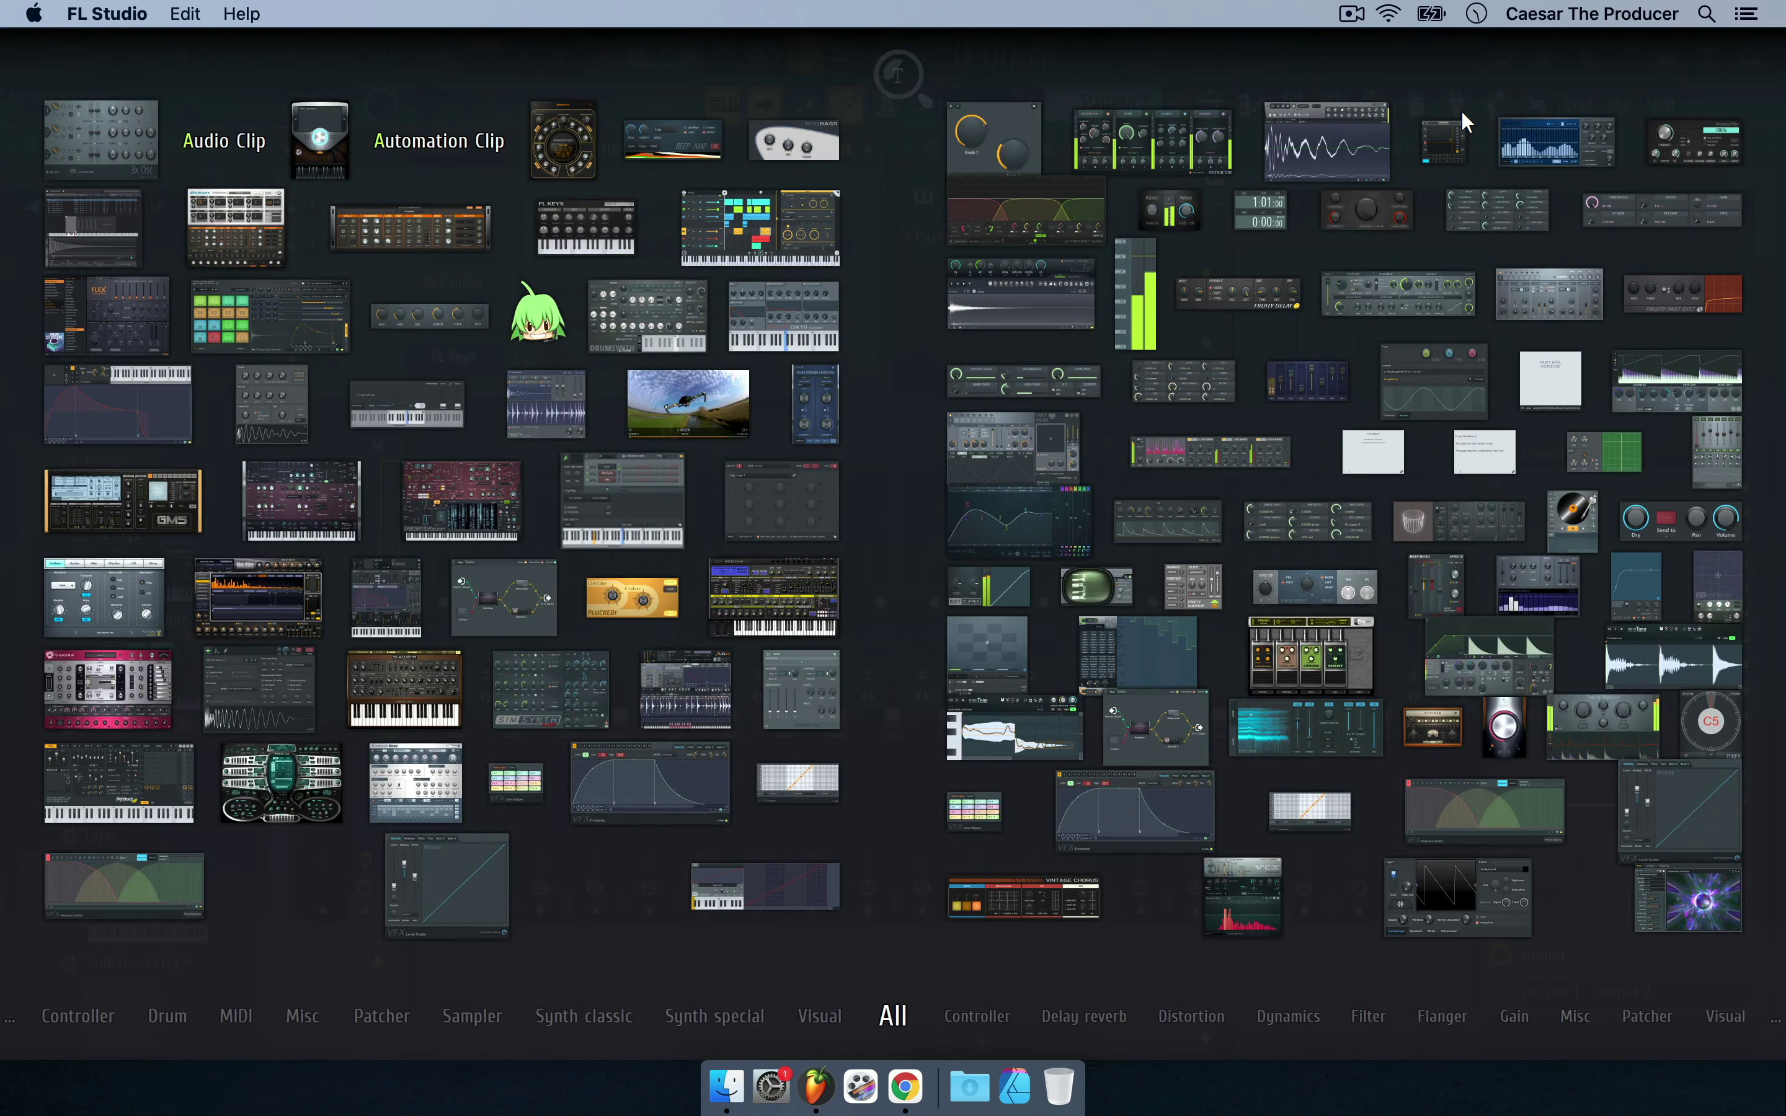
click(1460, 109)
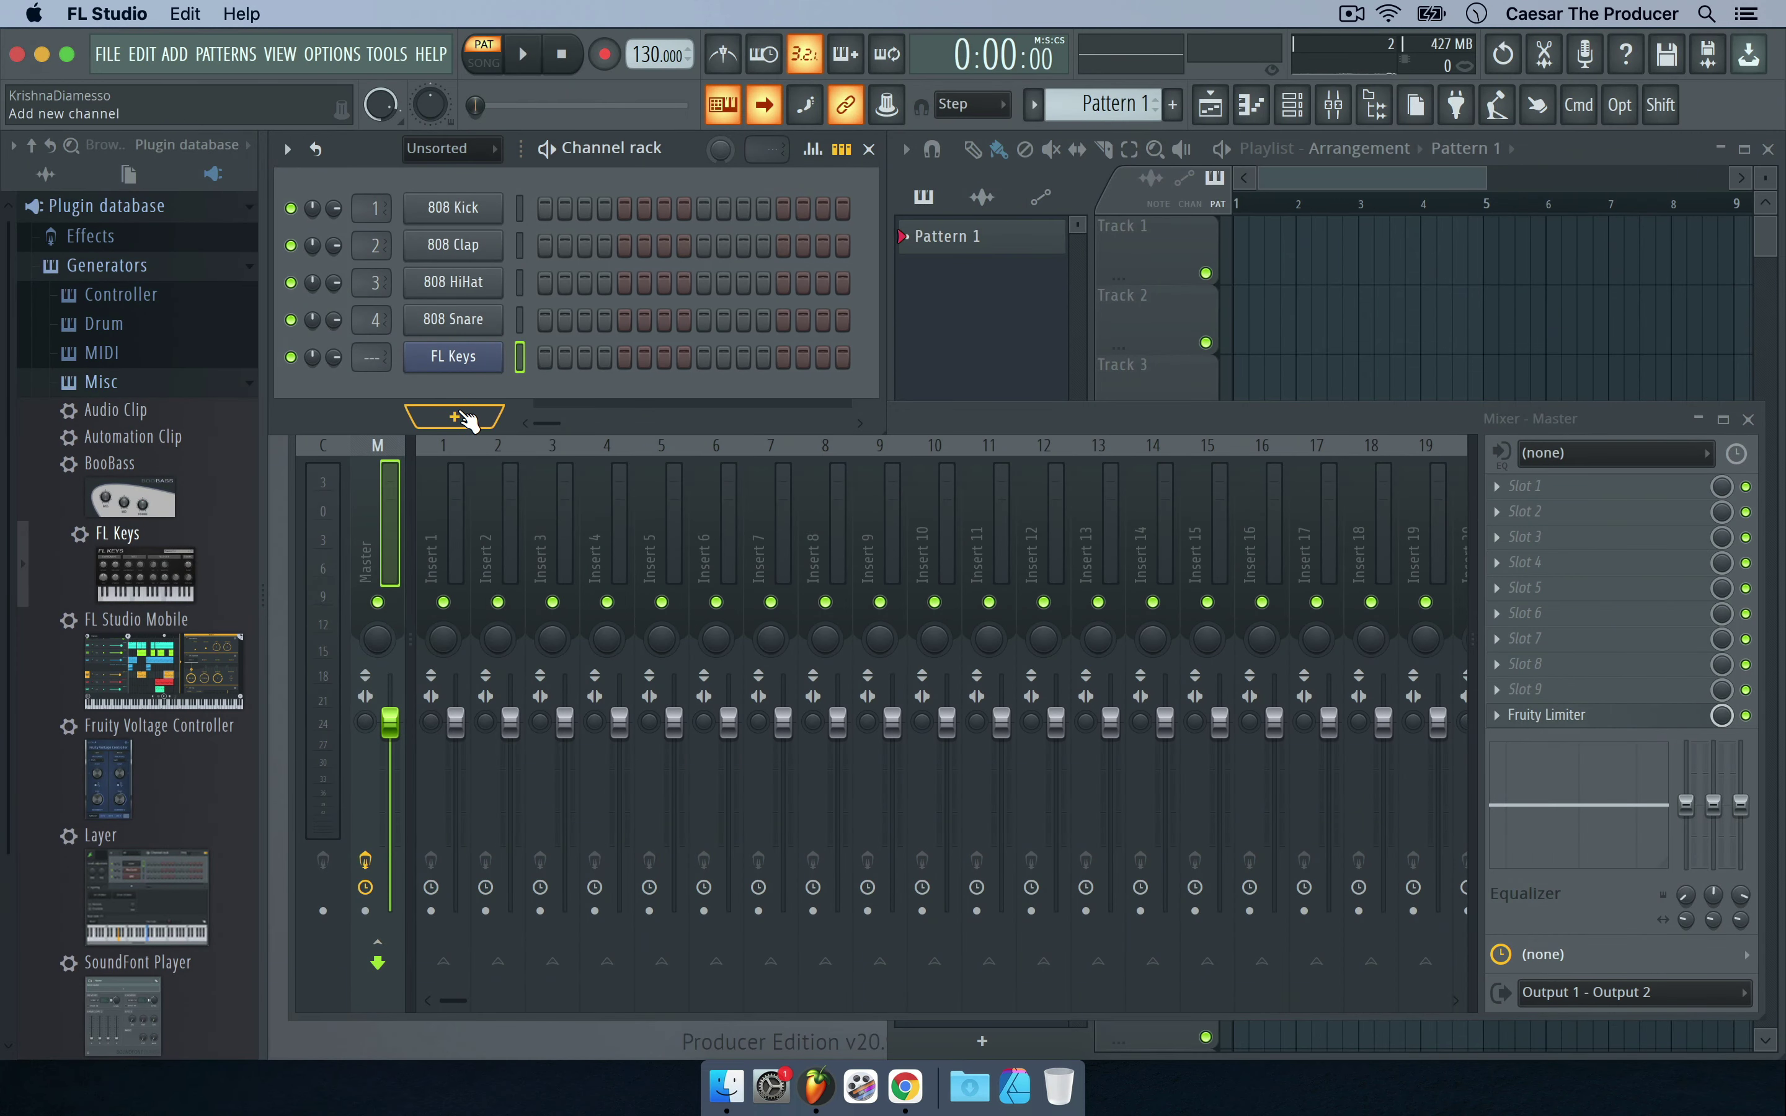
click(467, 417)
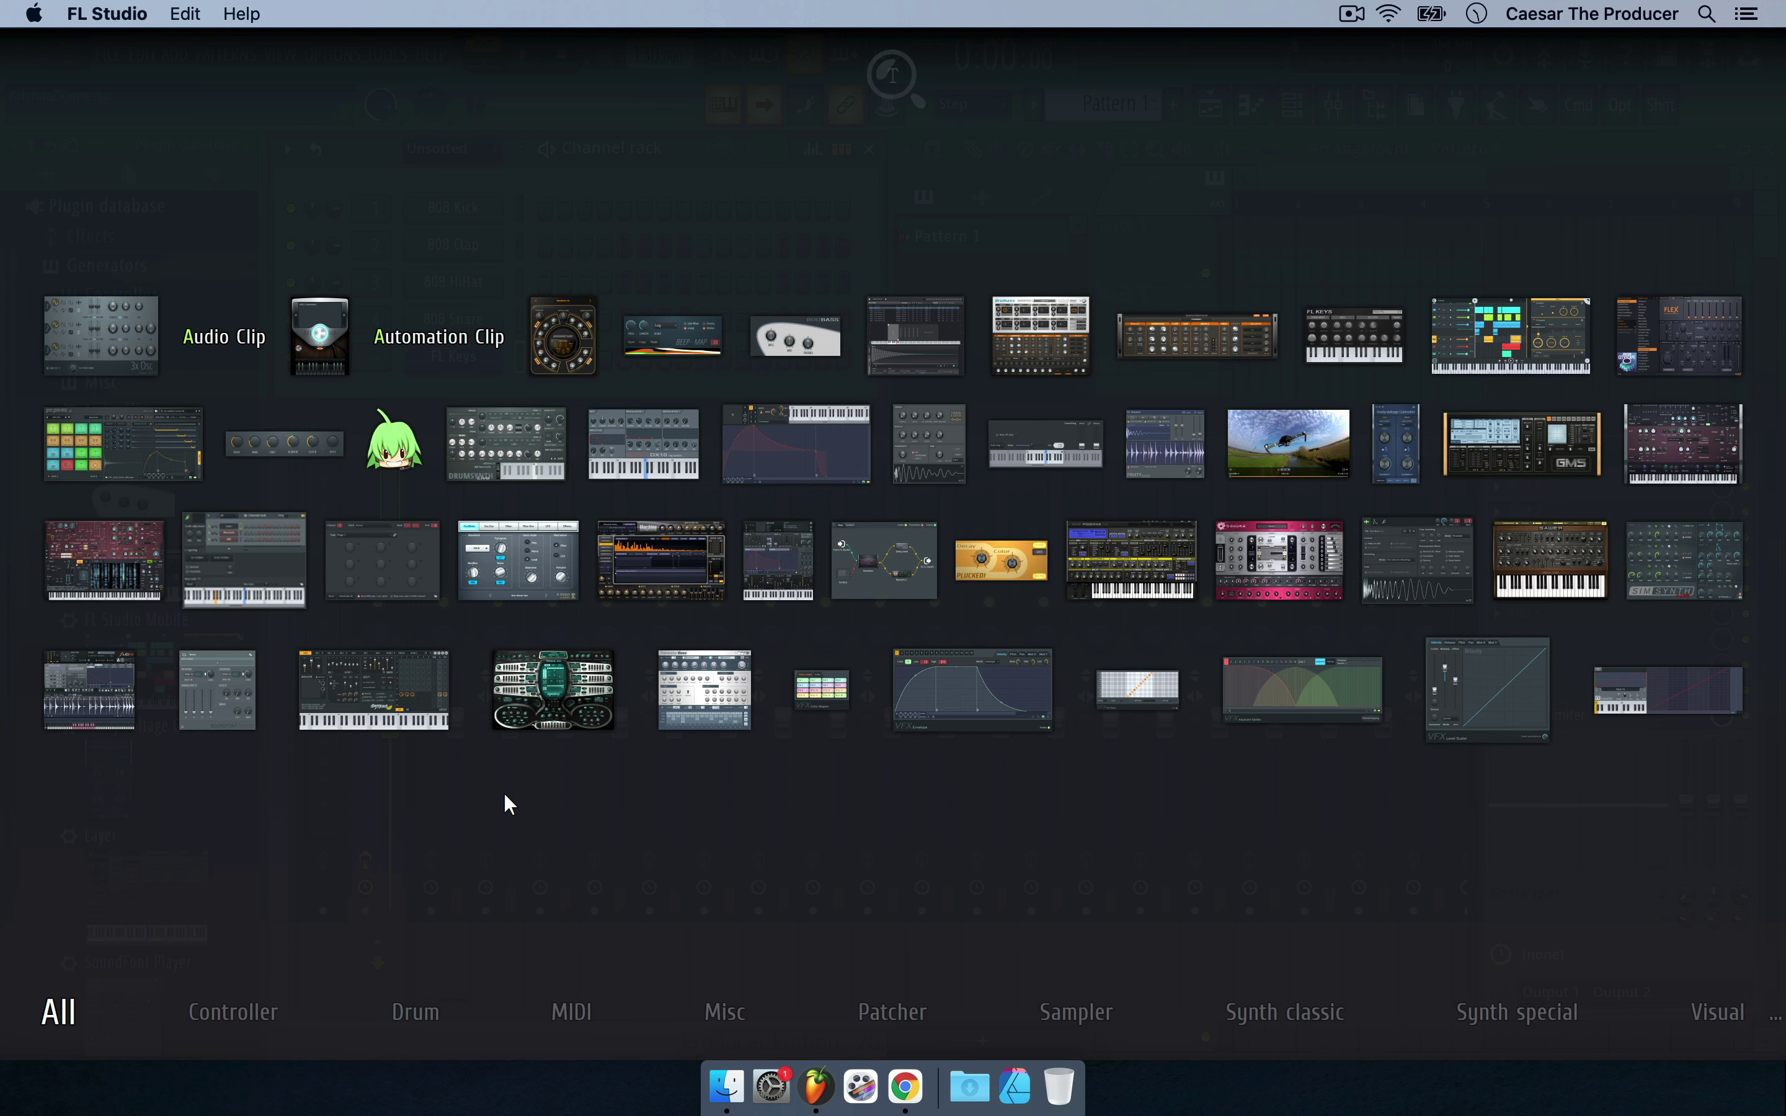
Search the plugin picker for "fl", clear the search, and examine the generators in the Controller, Drum, MIDI, Misc and Patcher categories.
text(fl)
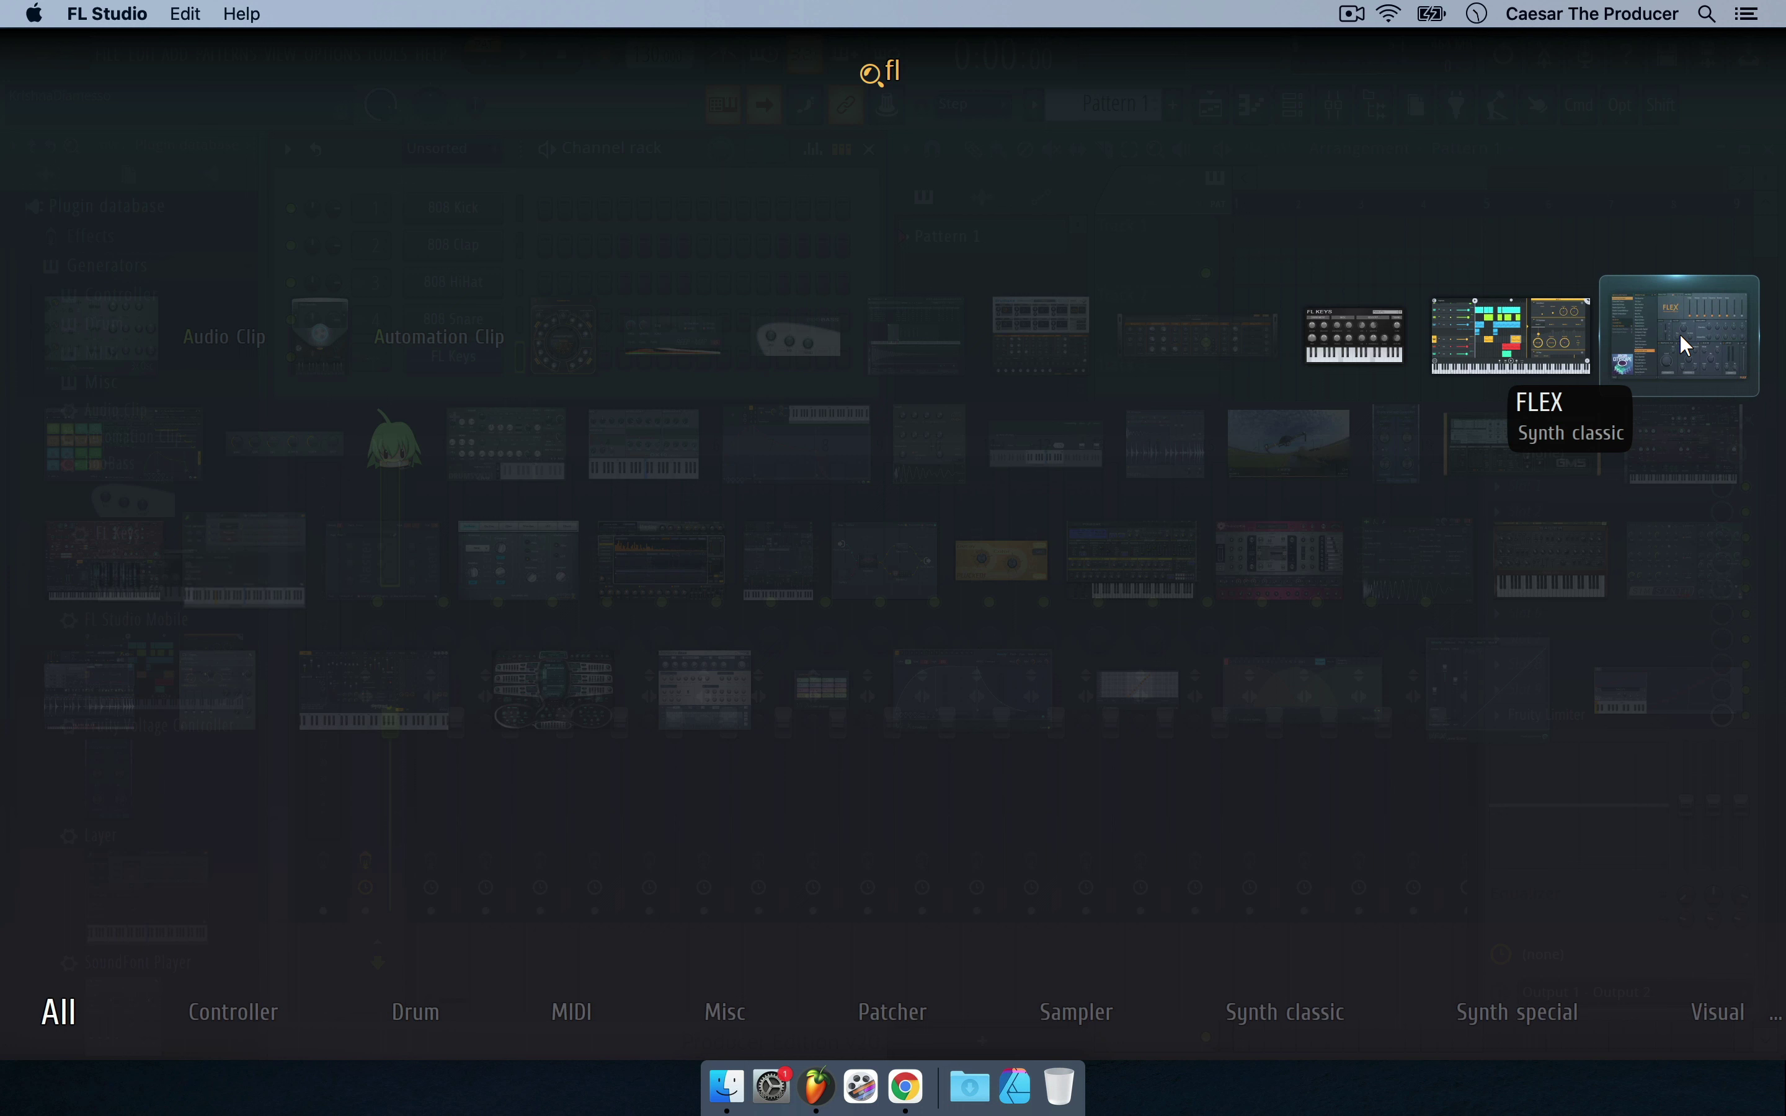
key(BackSpace)
key(BackSpace)
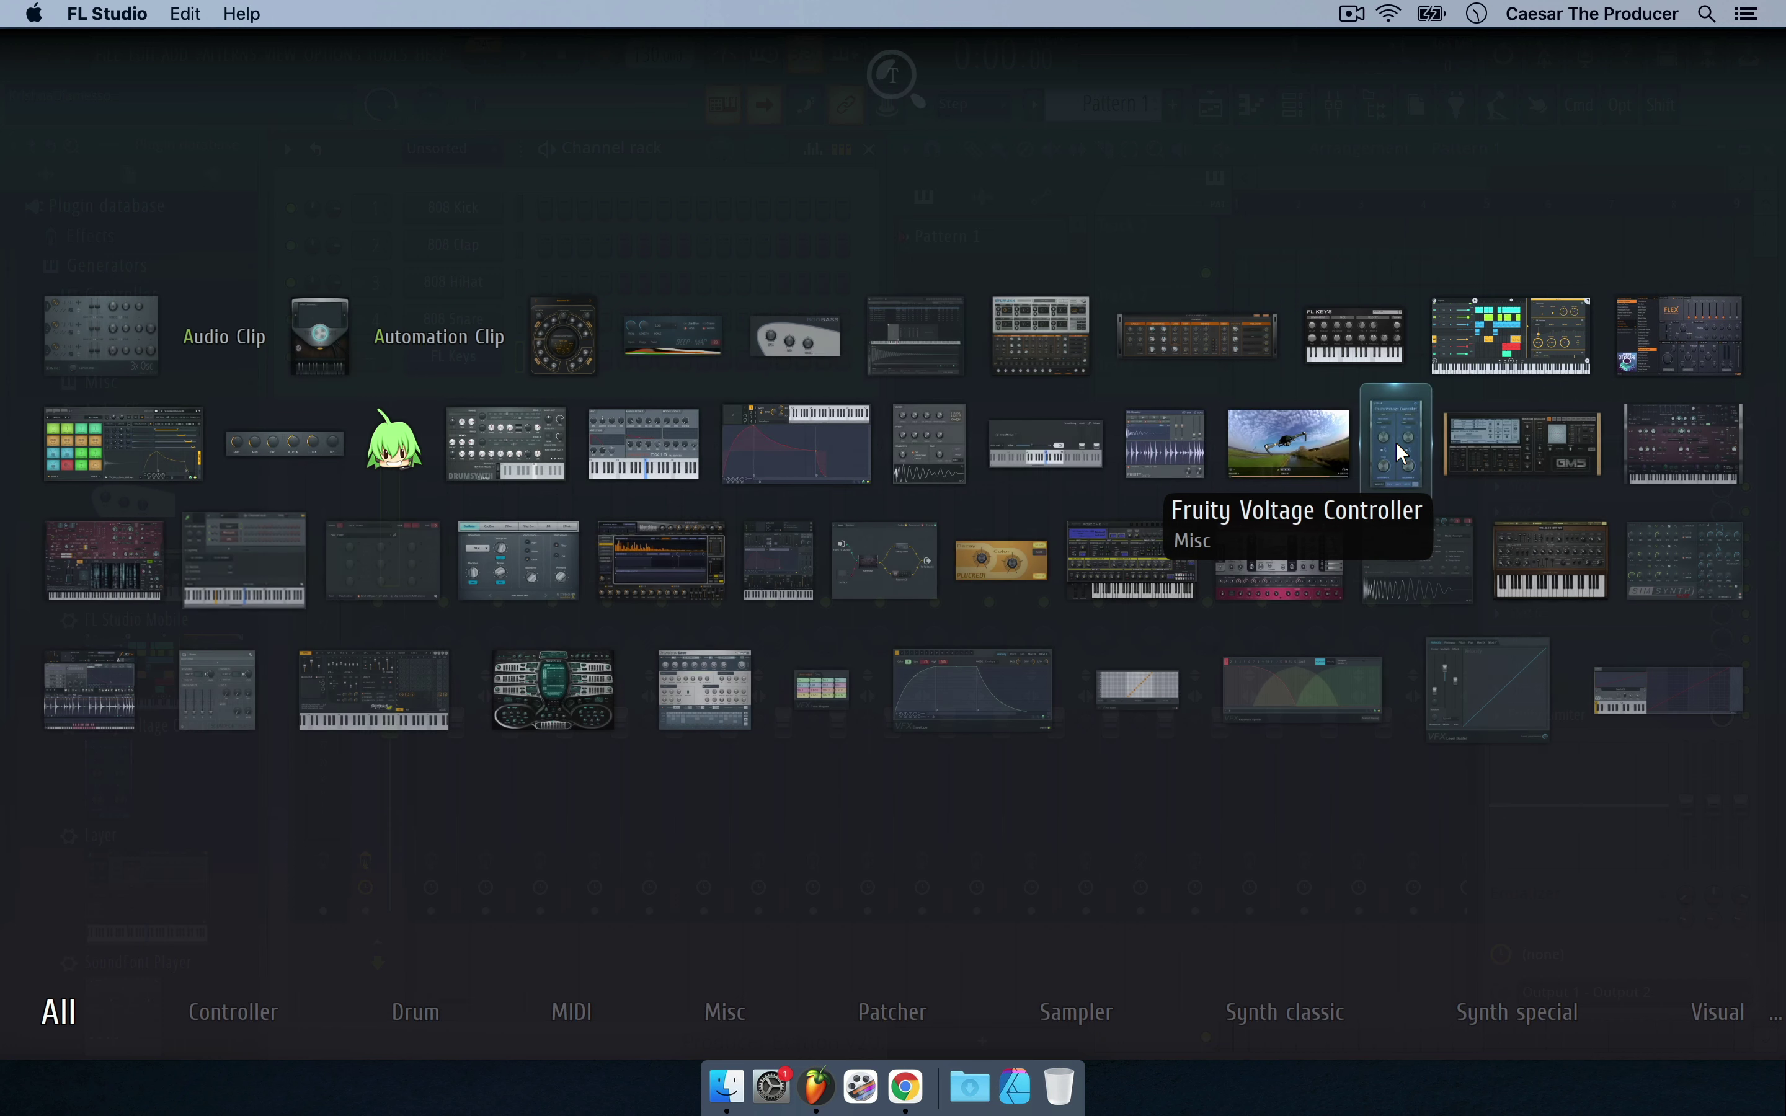
mouse_move(253, 1017)
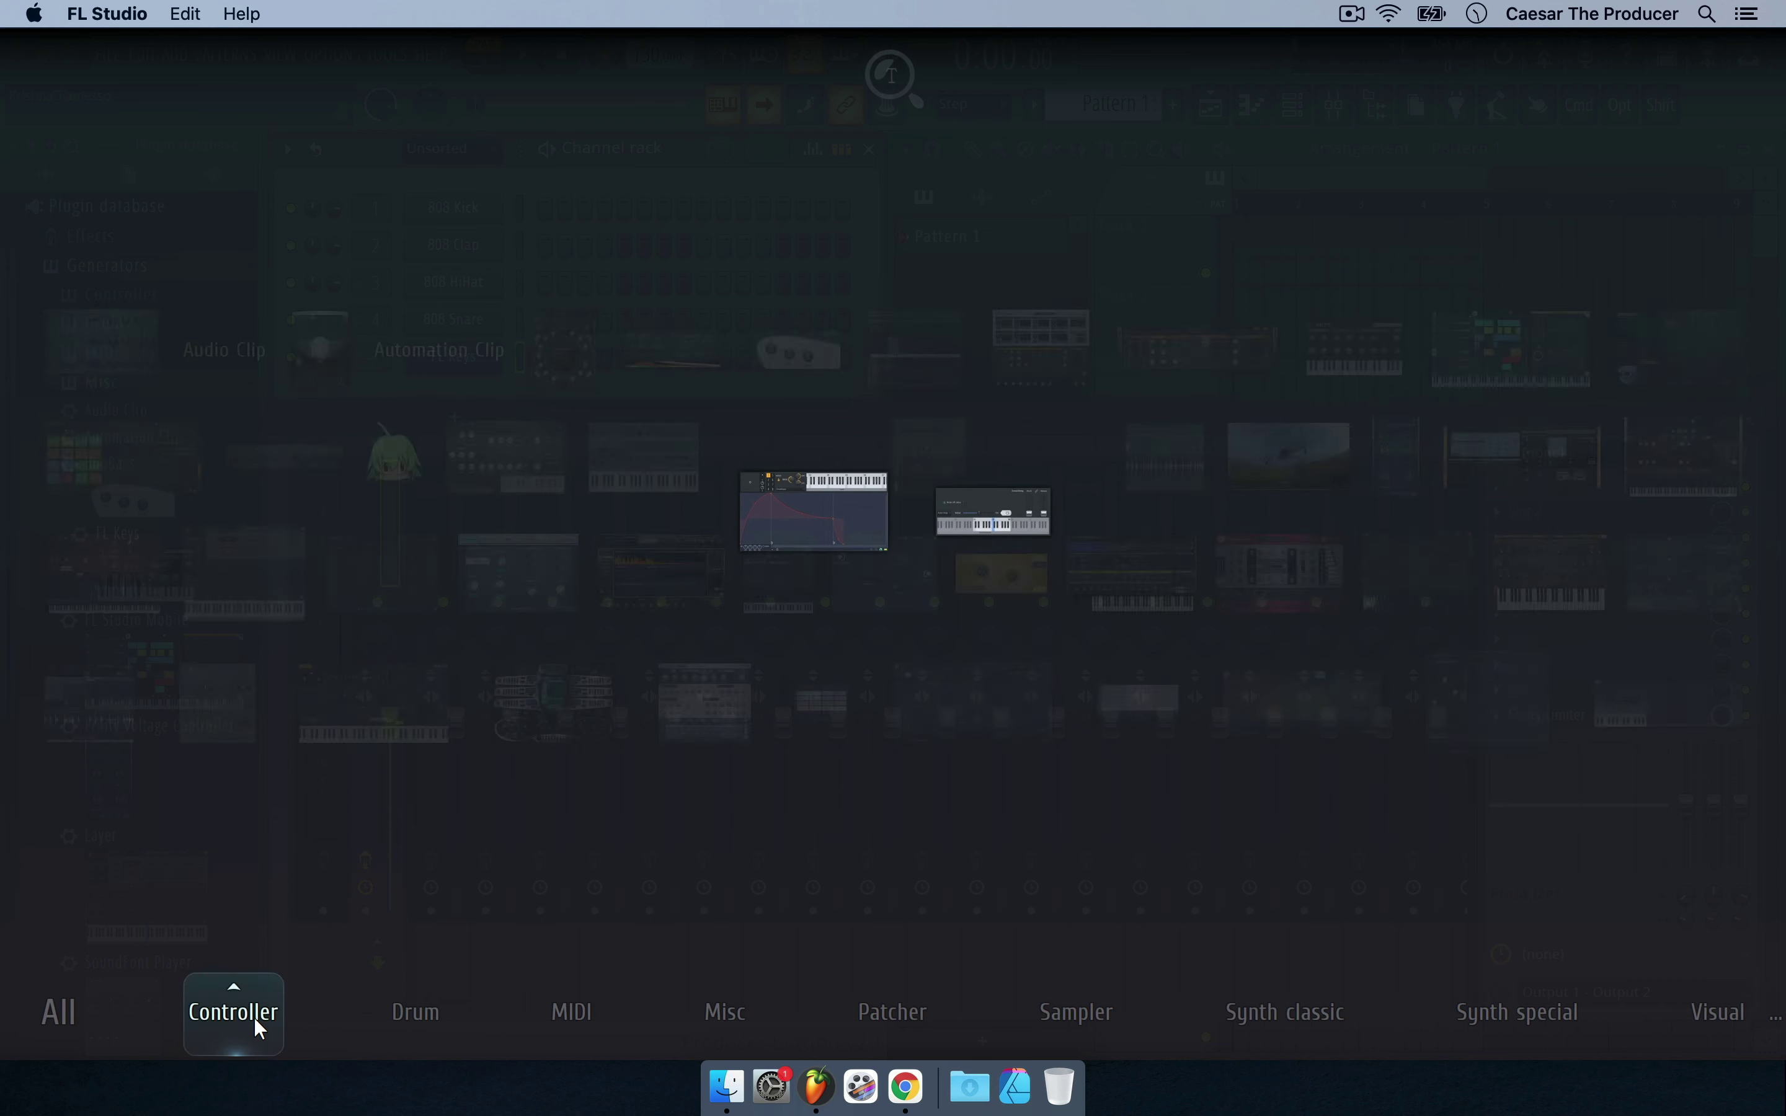
mouse_move(426, 1027)
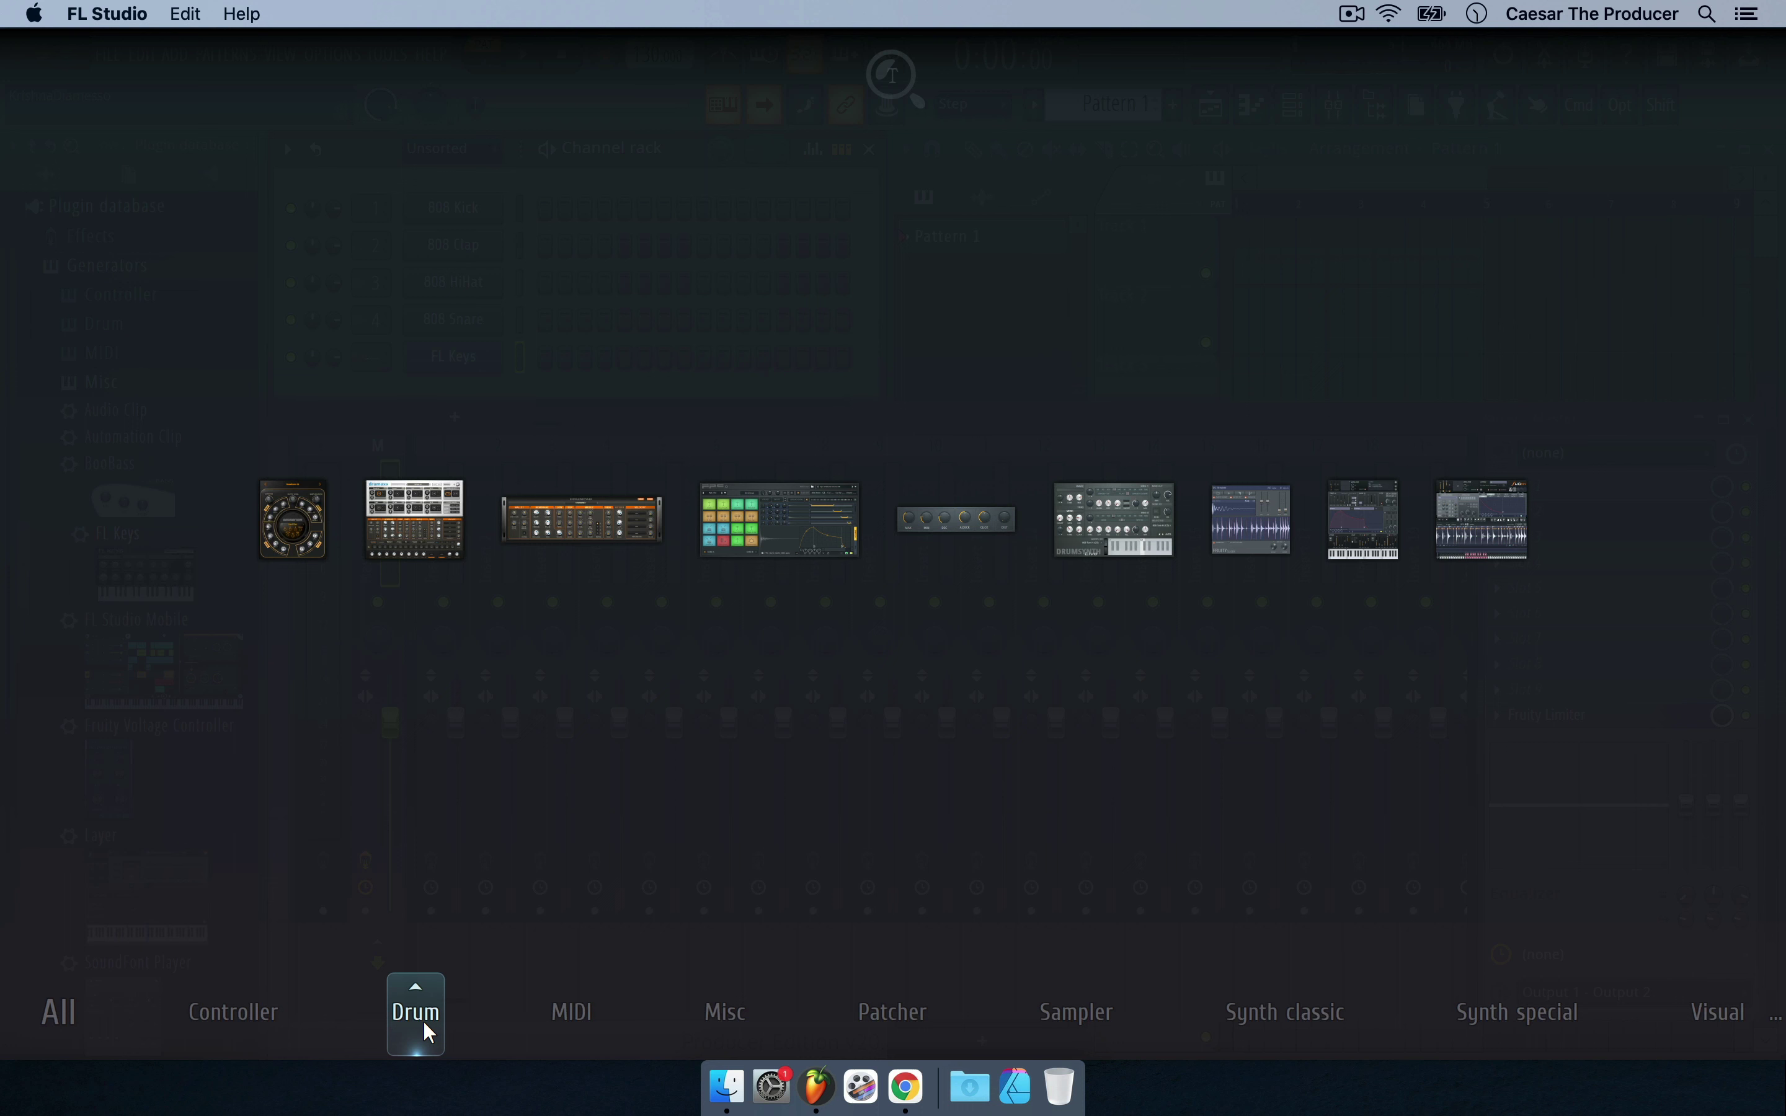
mouse_move(67, 1013)
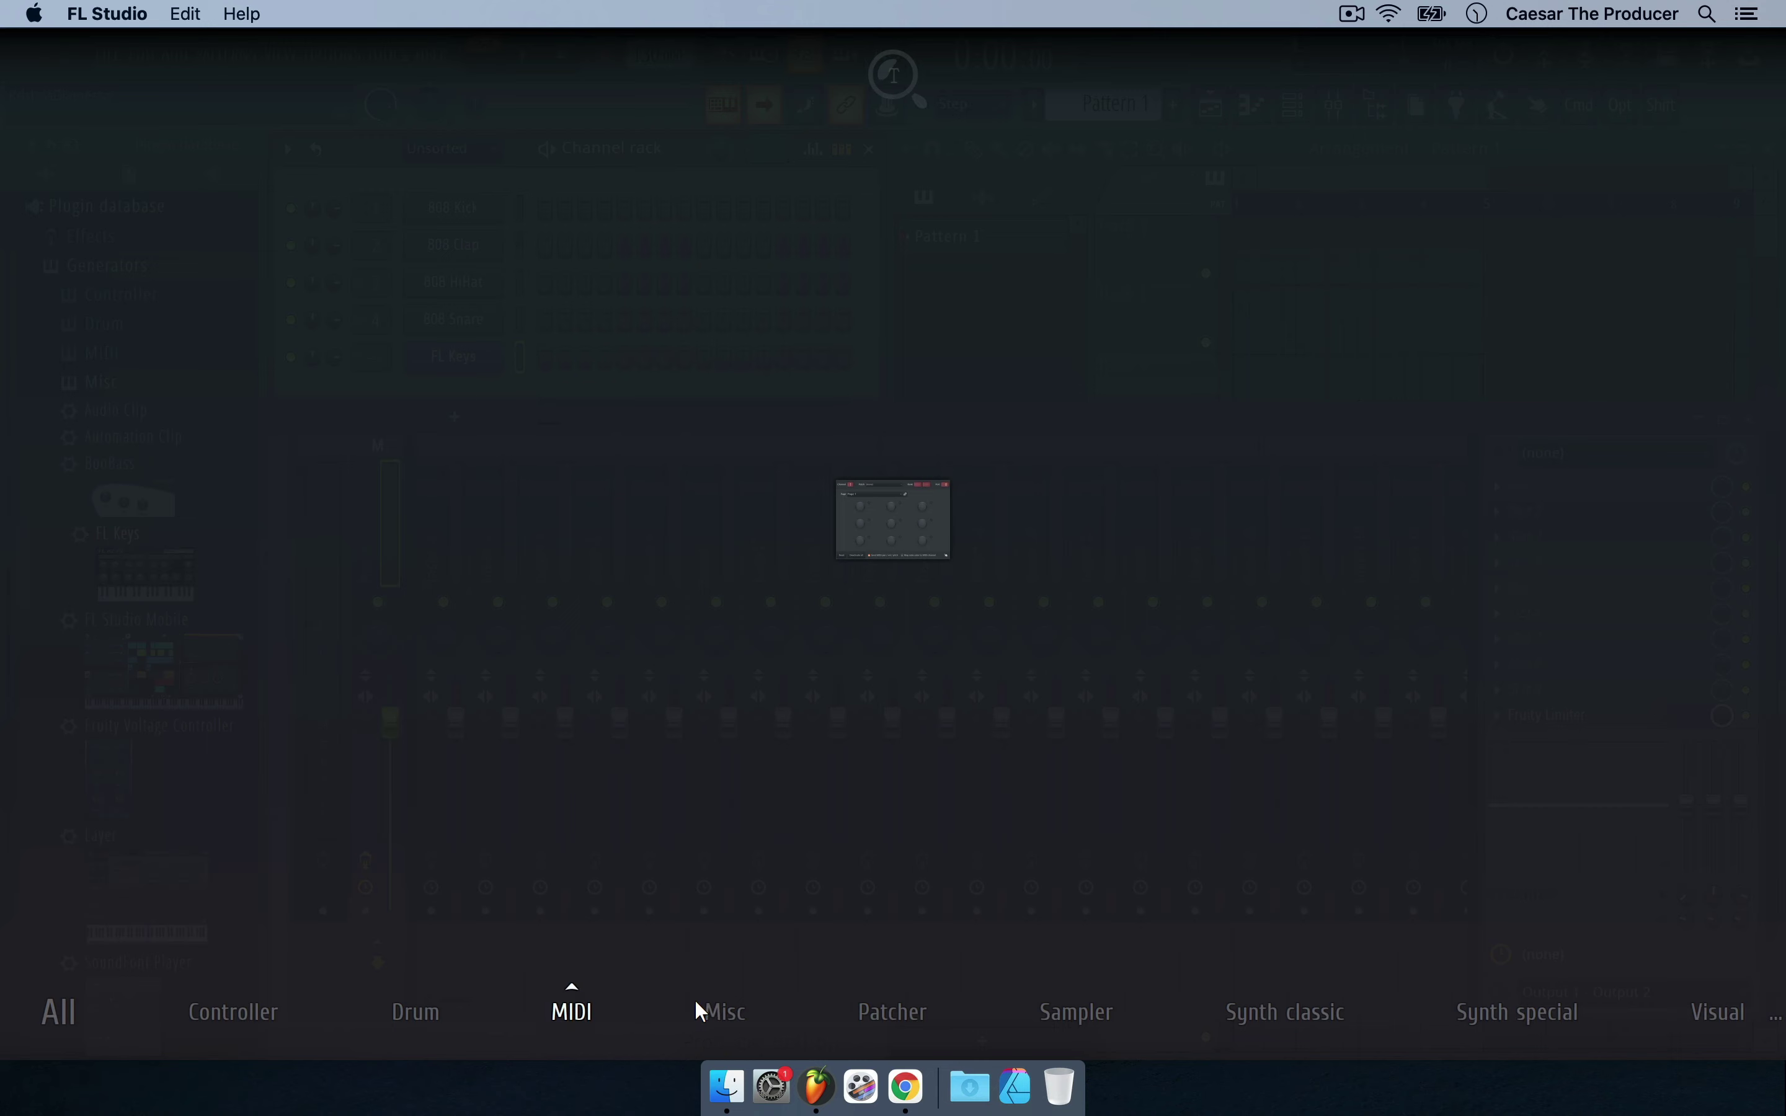
mouse_move(726, 1004)
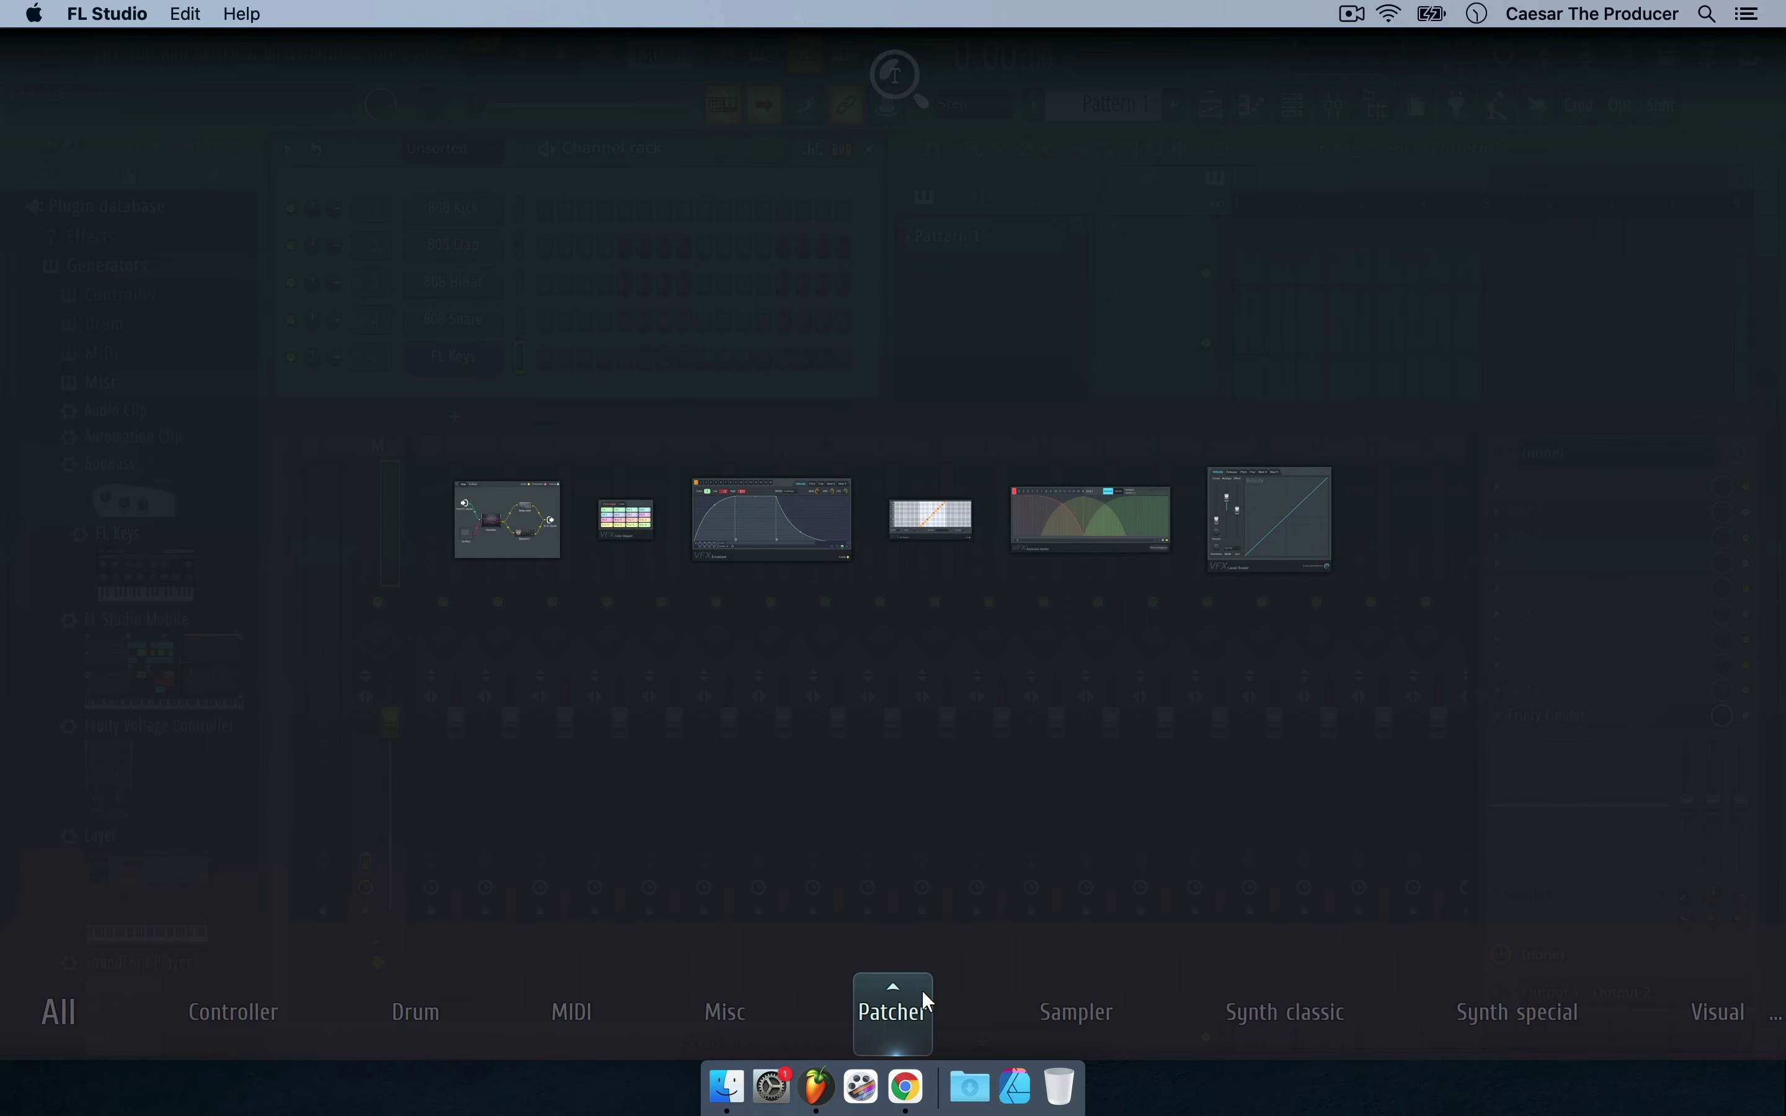
mouse_move(1288, 1015)
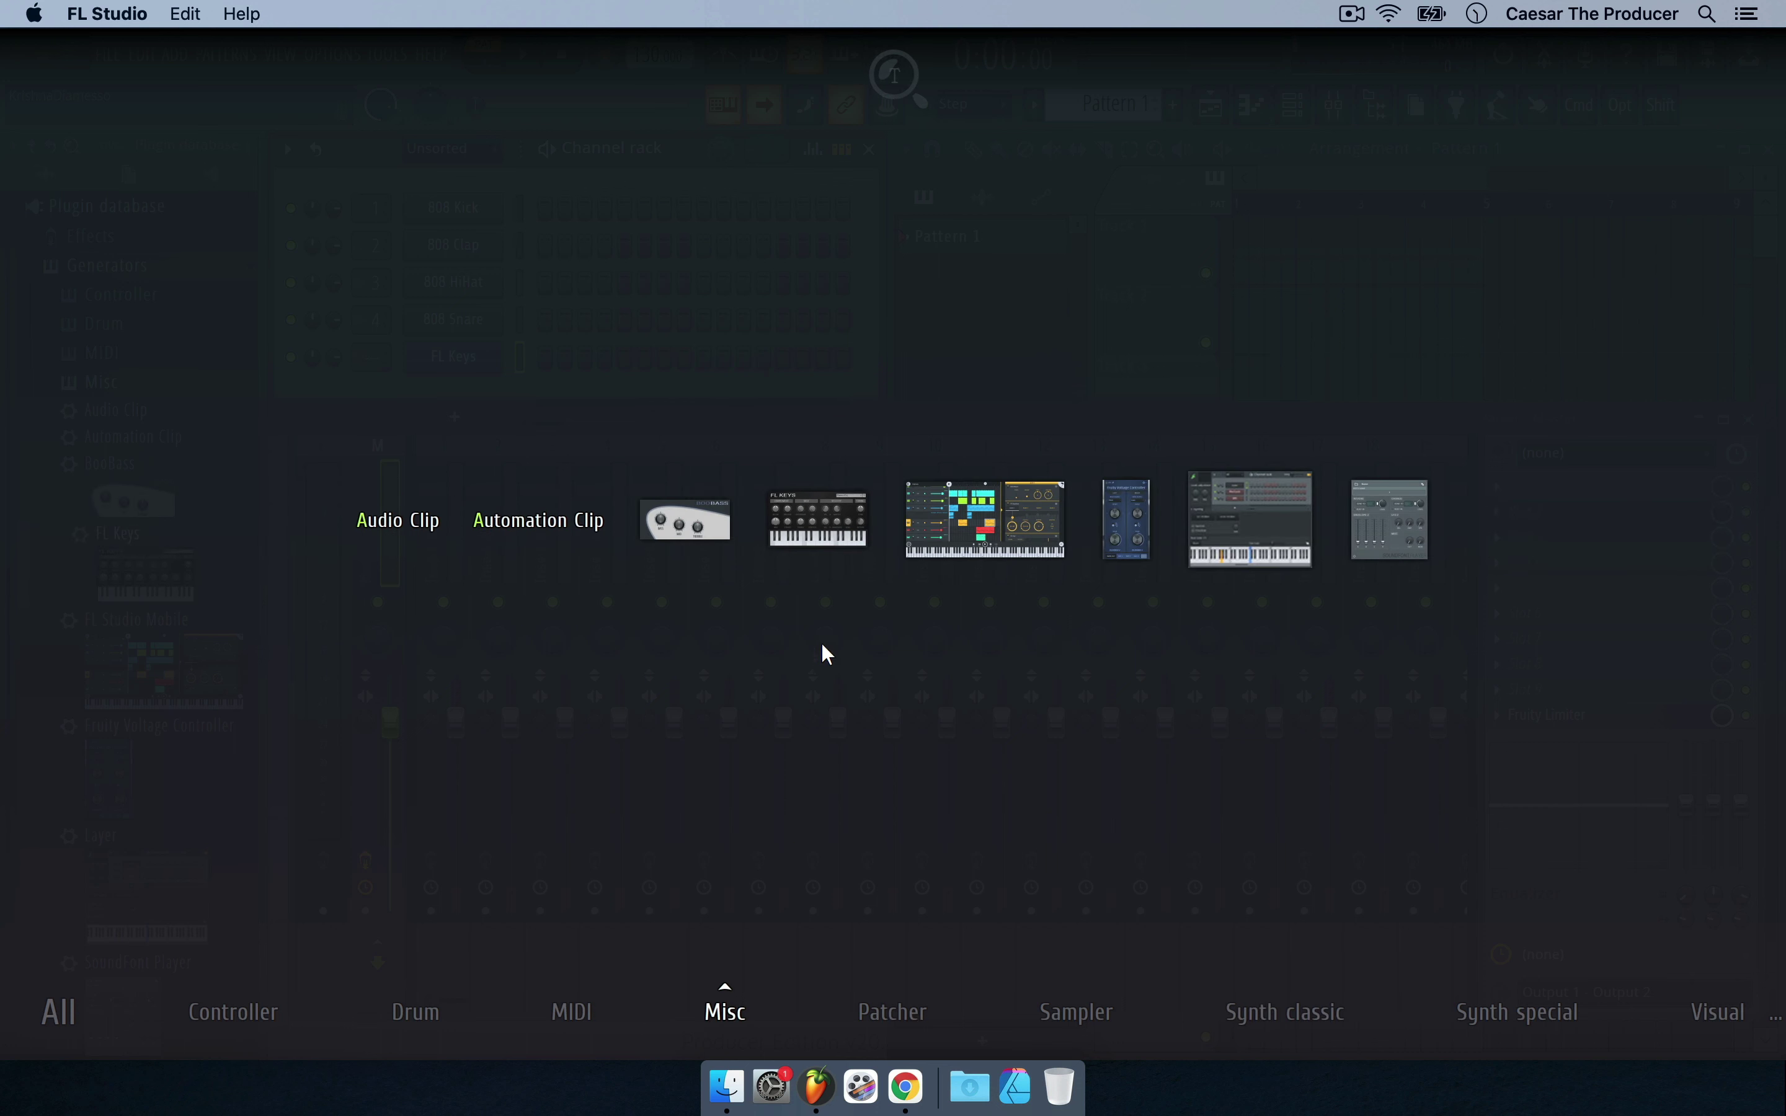
Add another FL Keys channel from the plugin picker's Misc category and close its window.
mouse_move(823, 537)
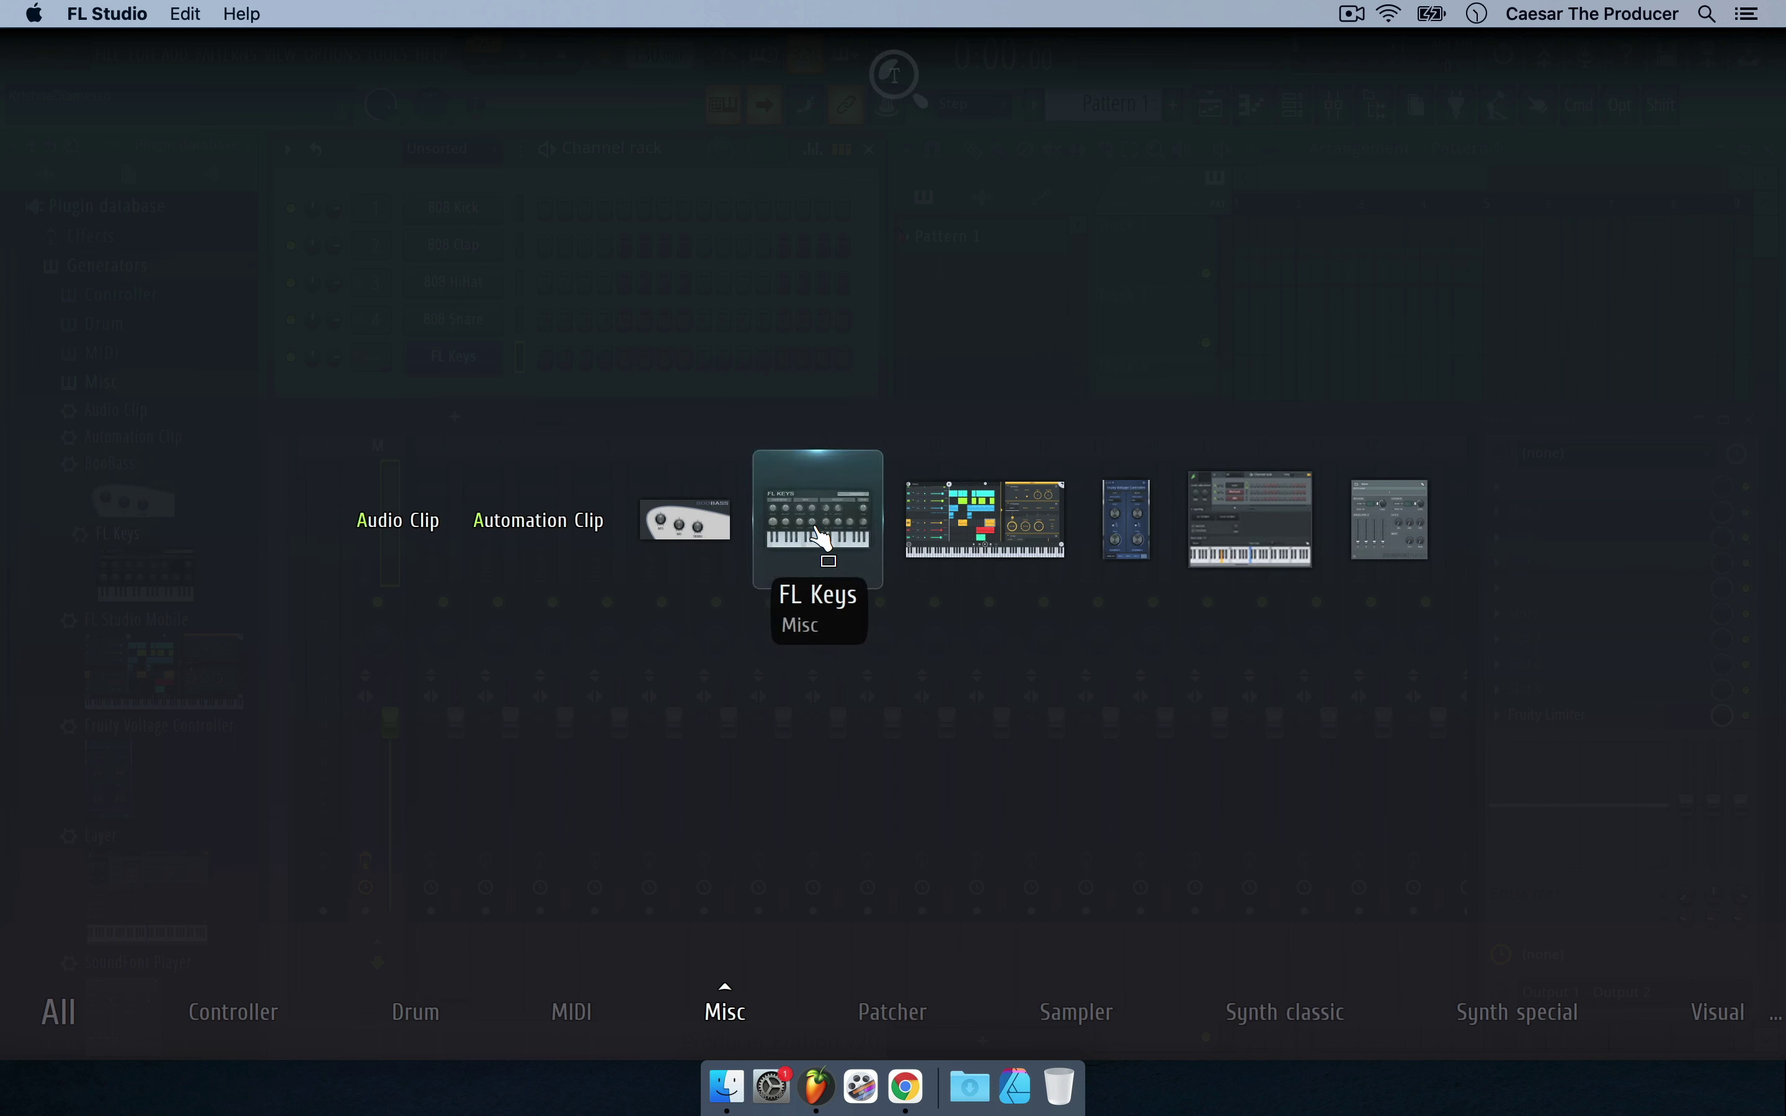
click(821, 538)
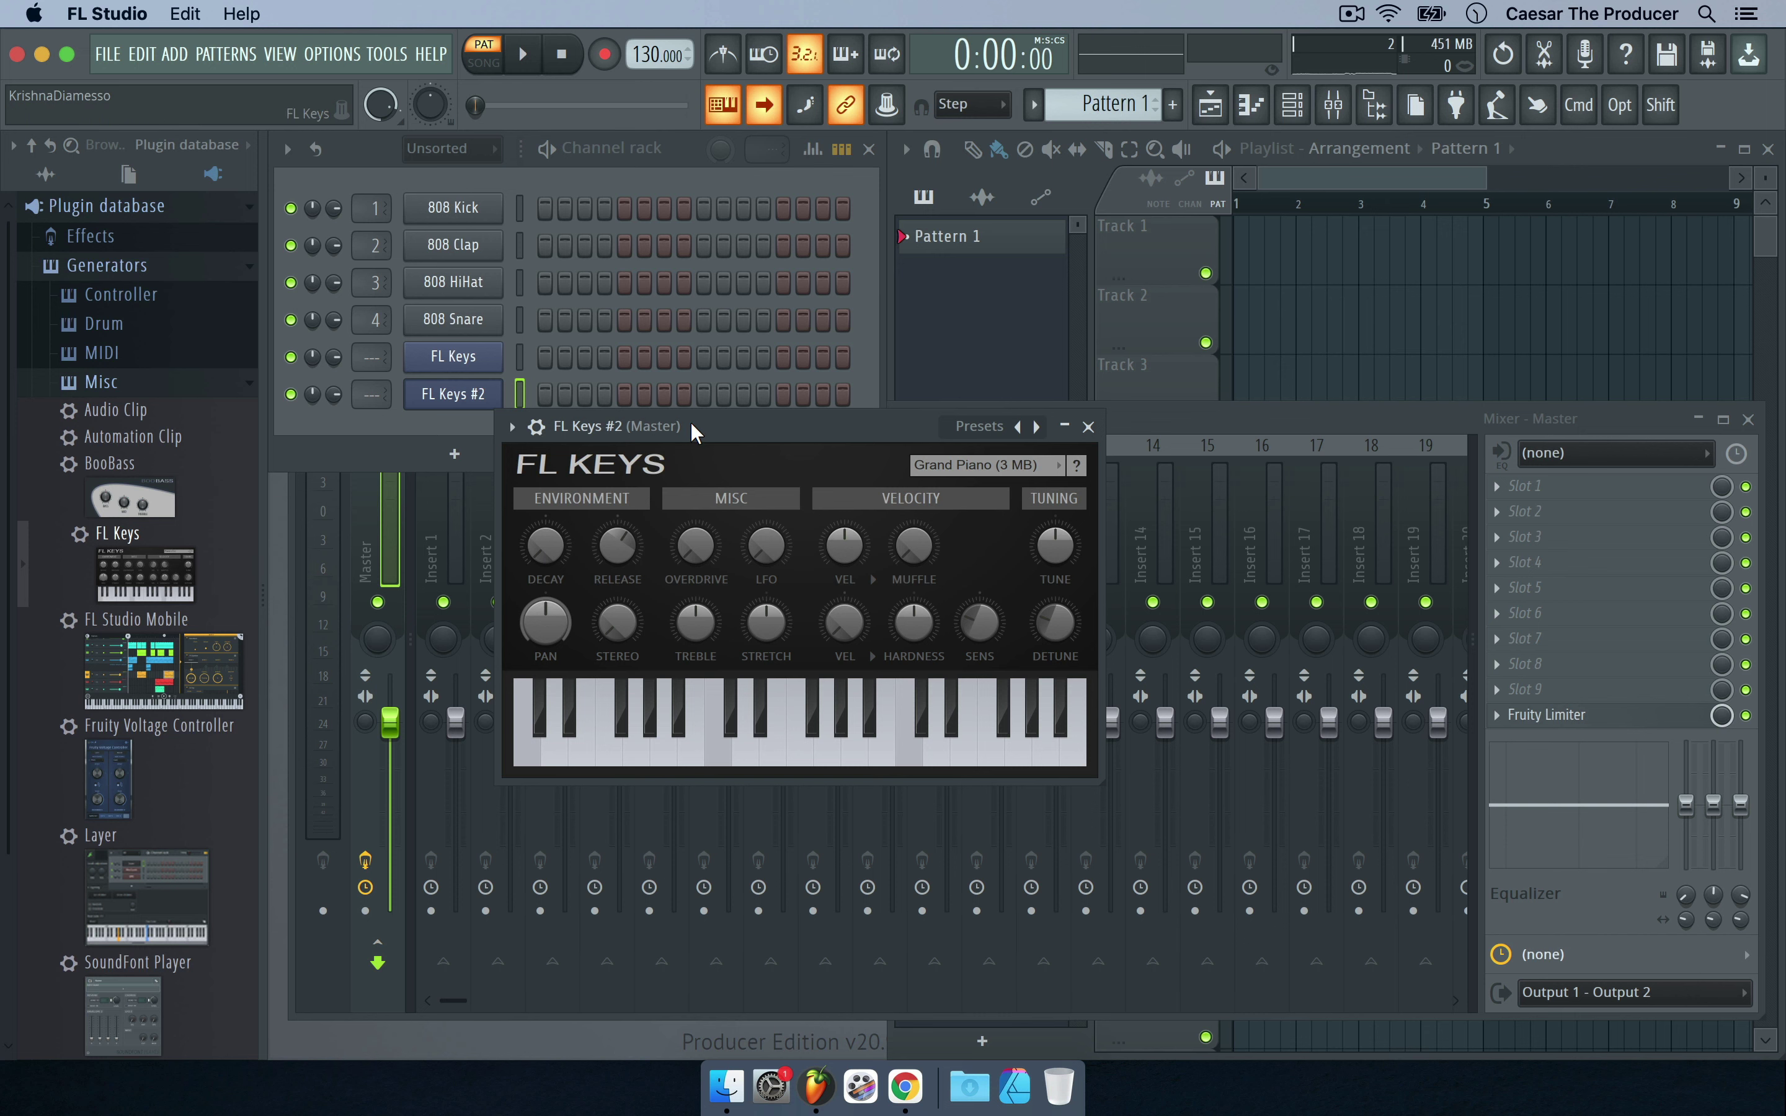
click(1087, 426)
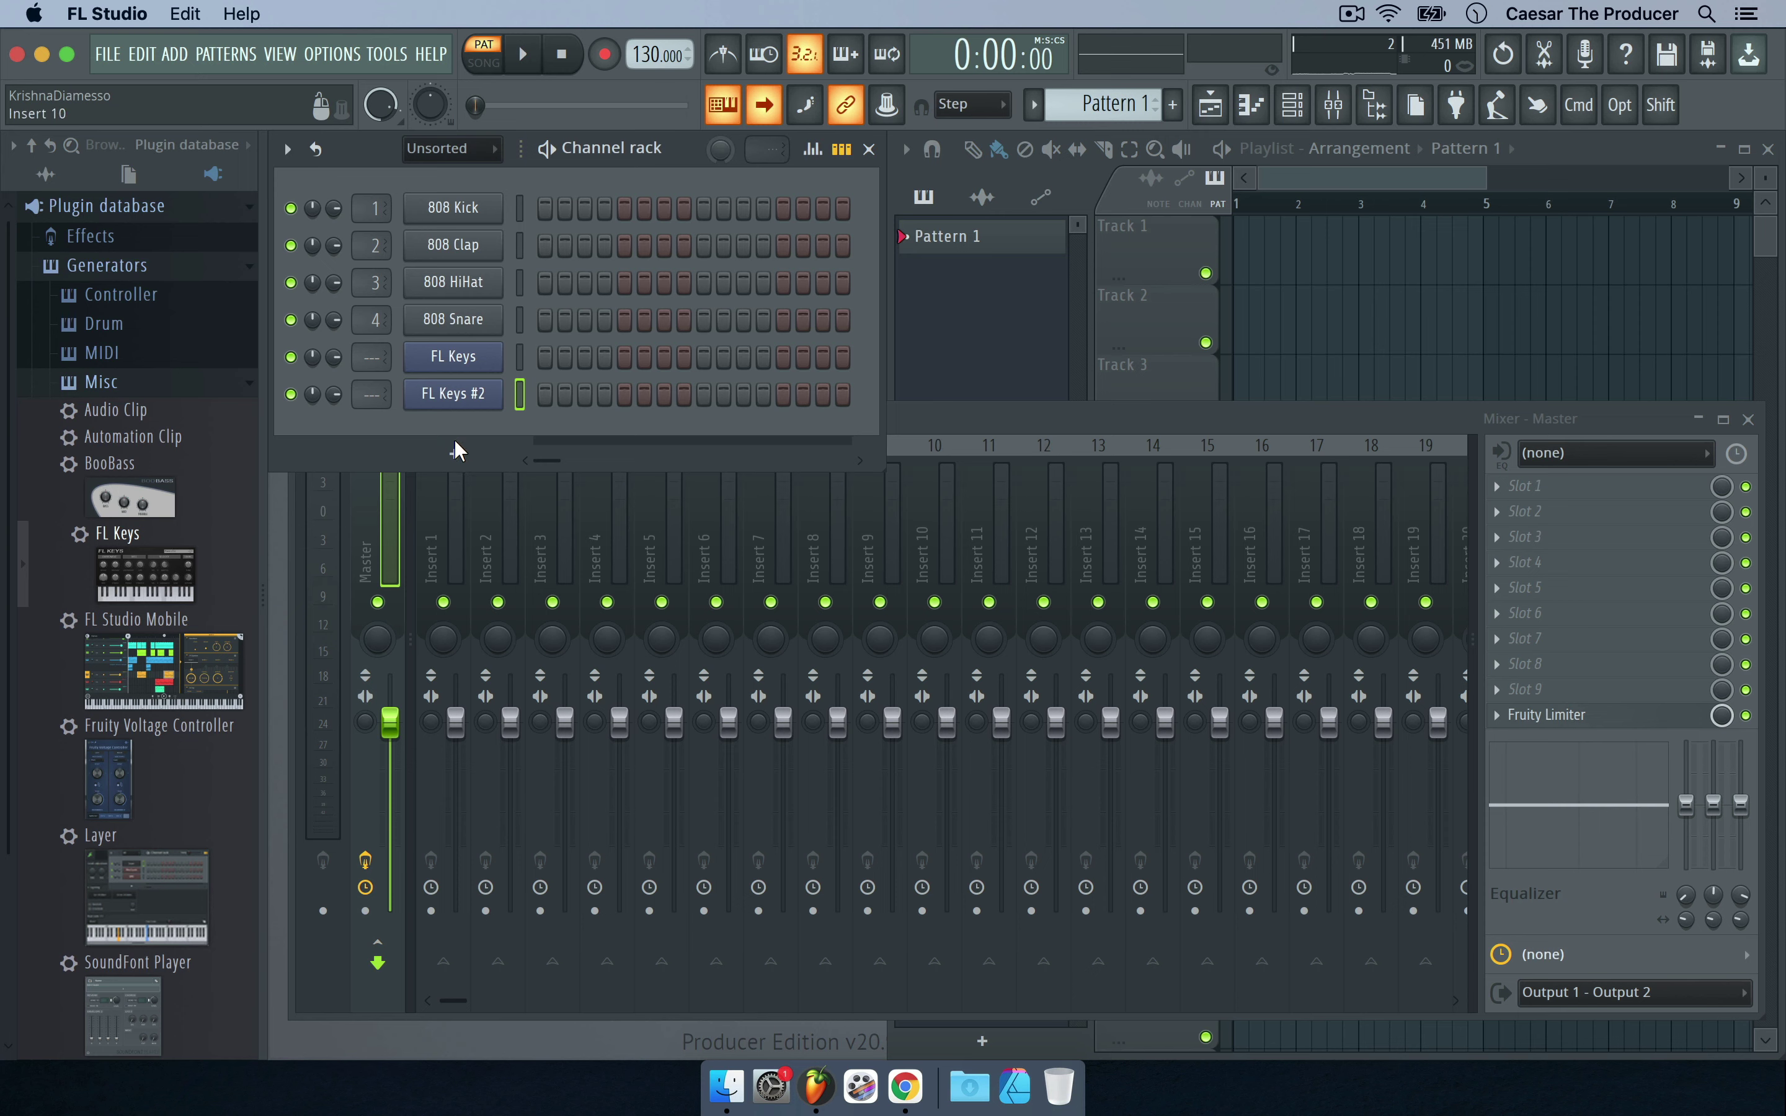
Add a FLEX channel from the Channel rack's Simple plugin list and close its window.
key(alt+p)
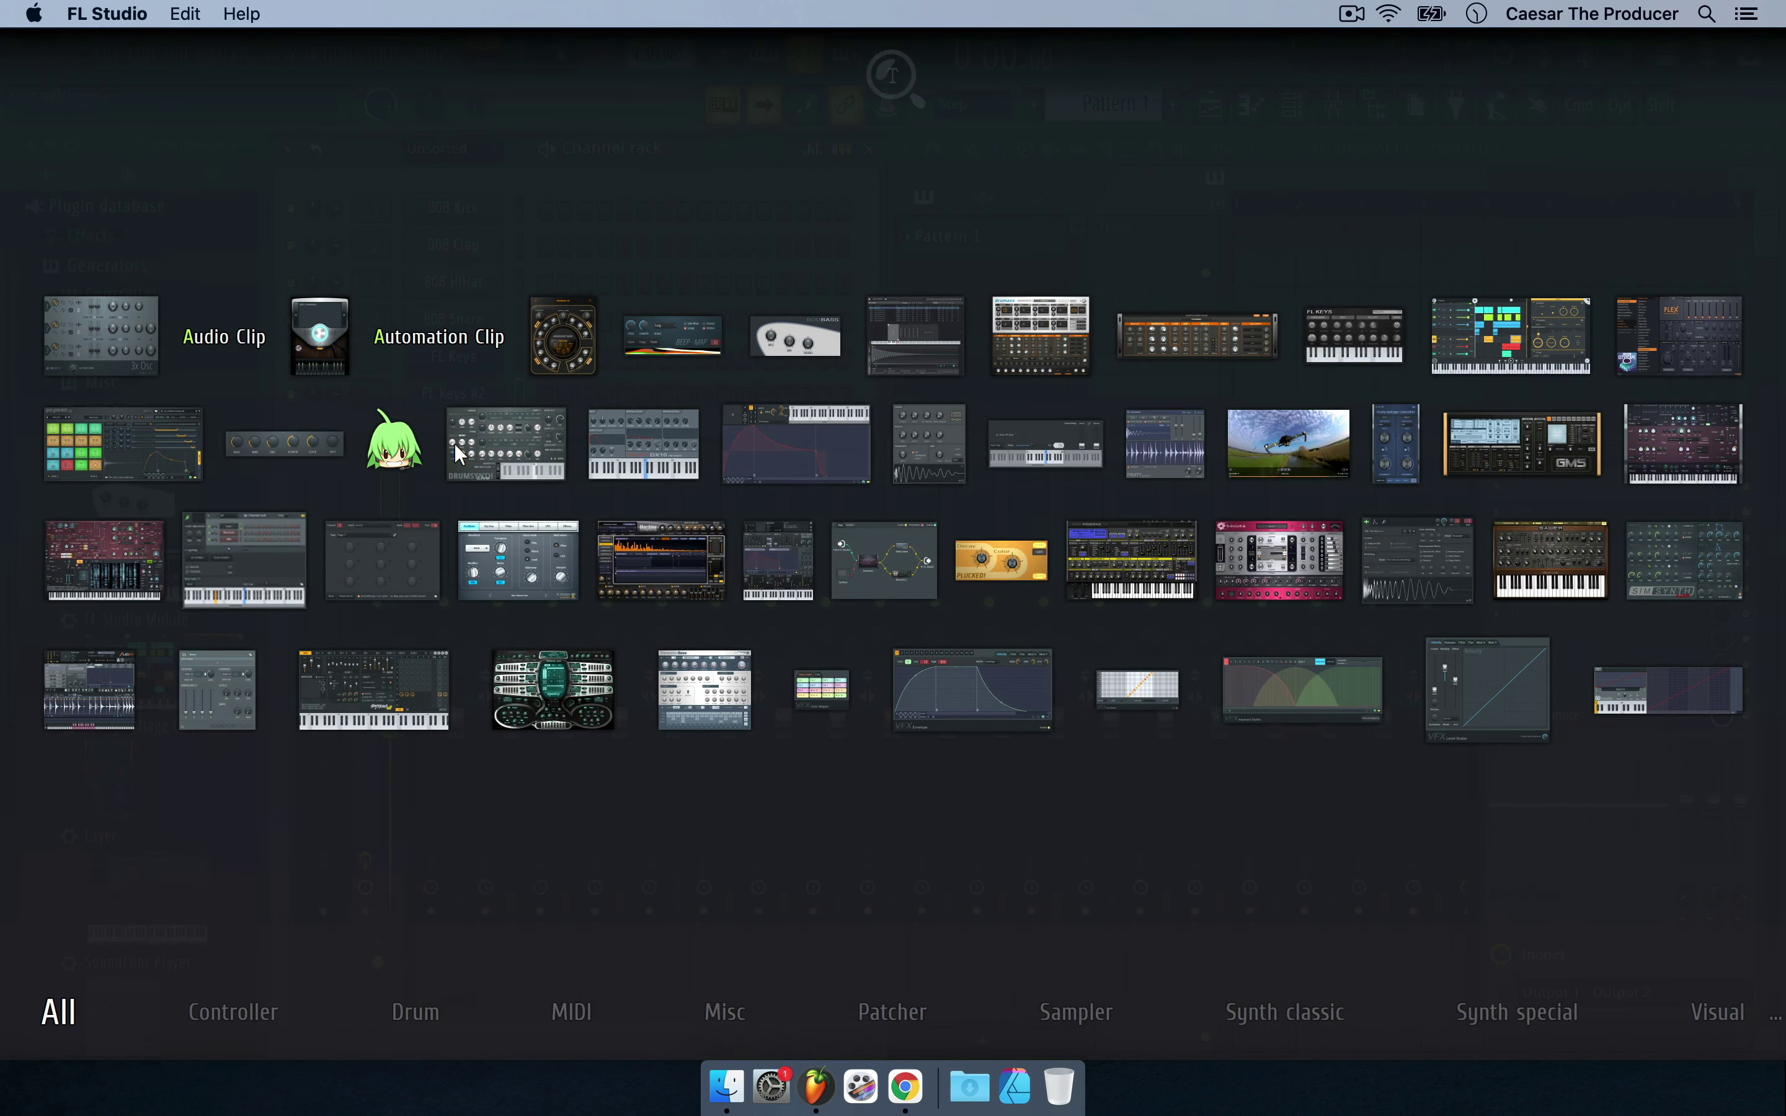
key(Escape)
click(453, 442)
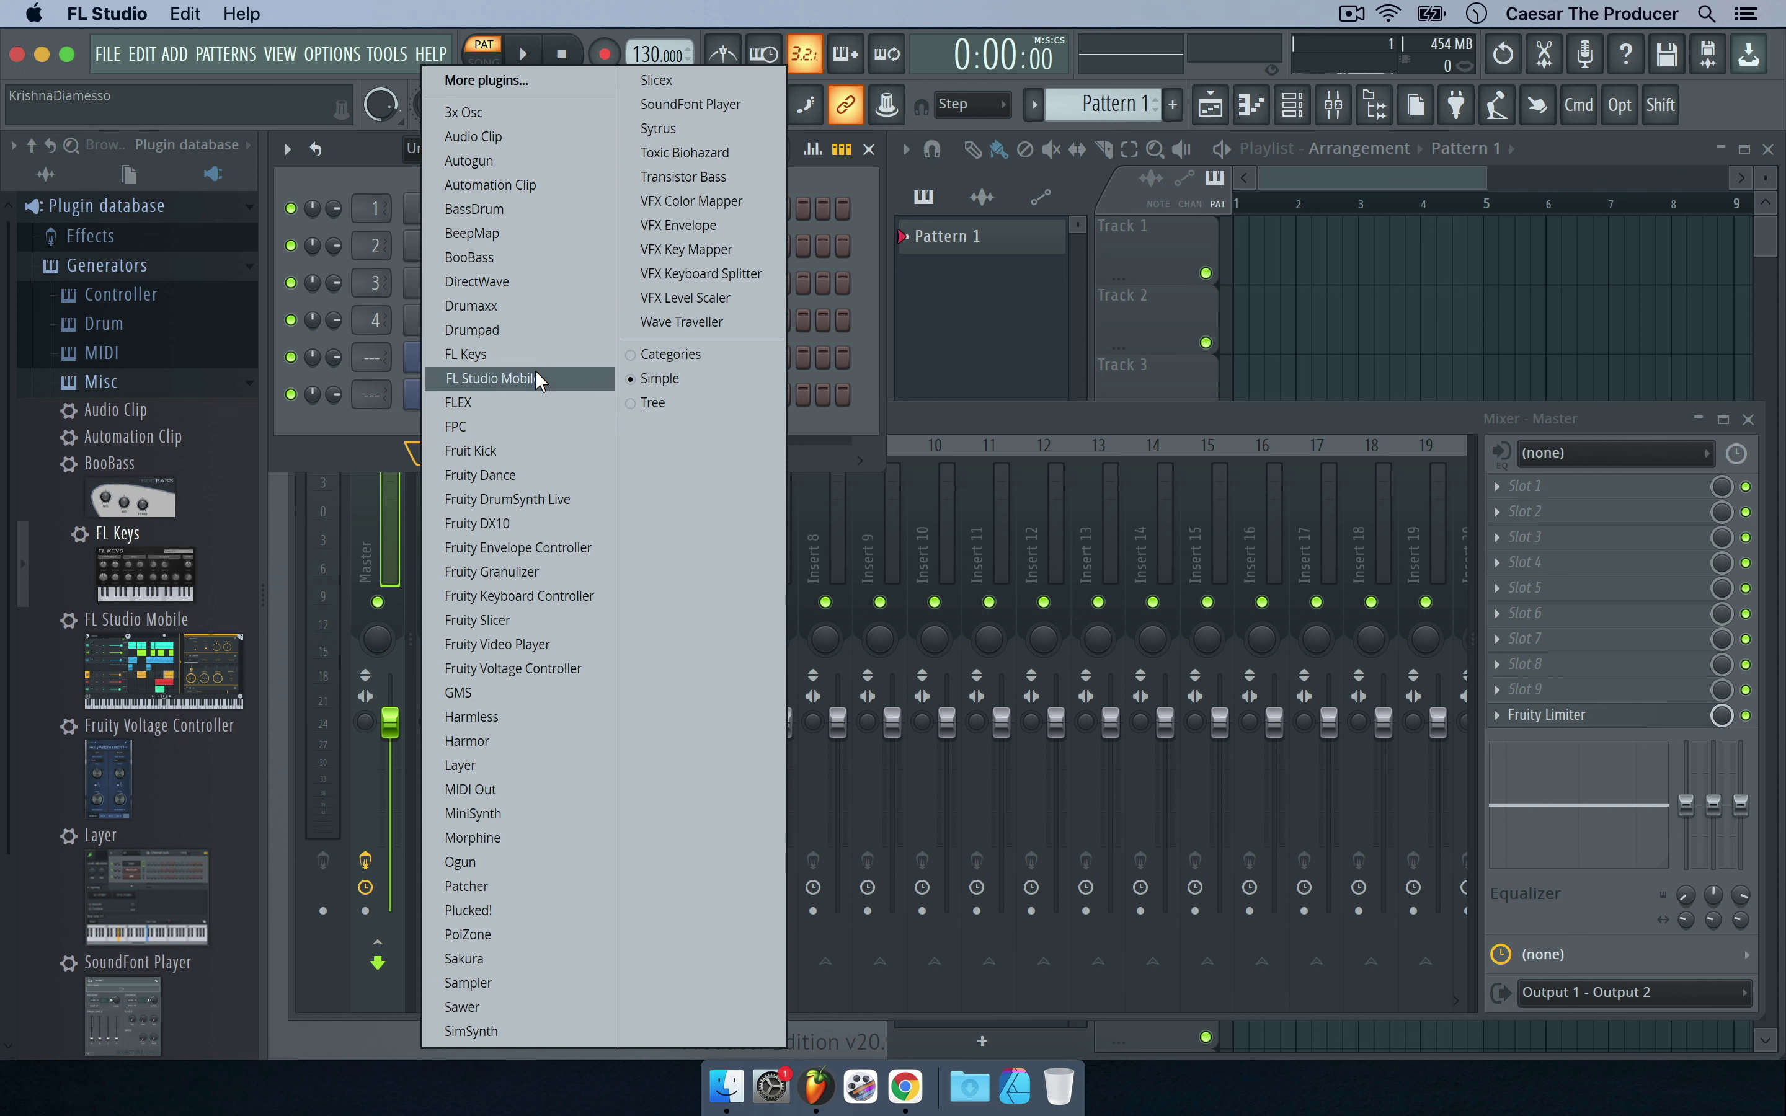
click(516, 406)
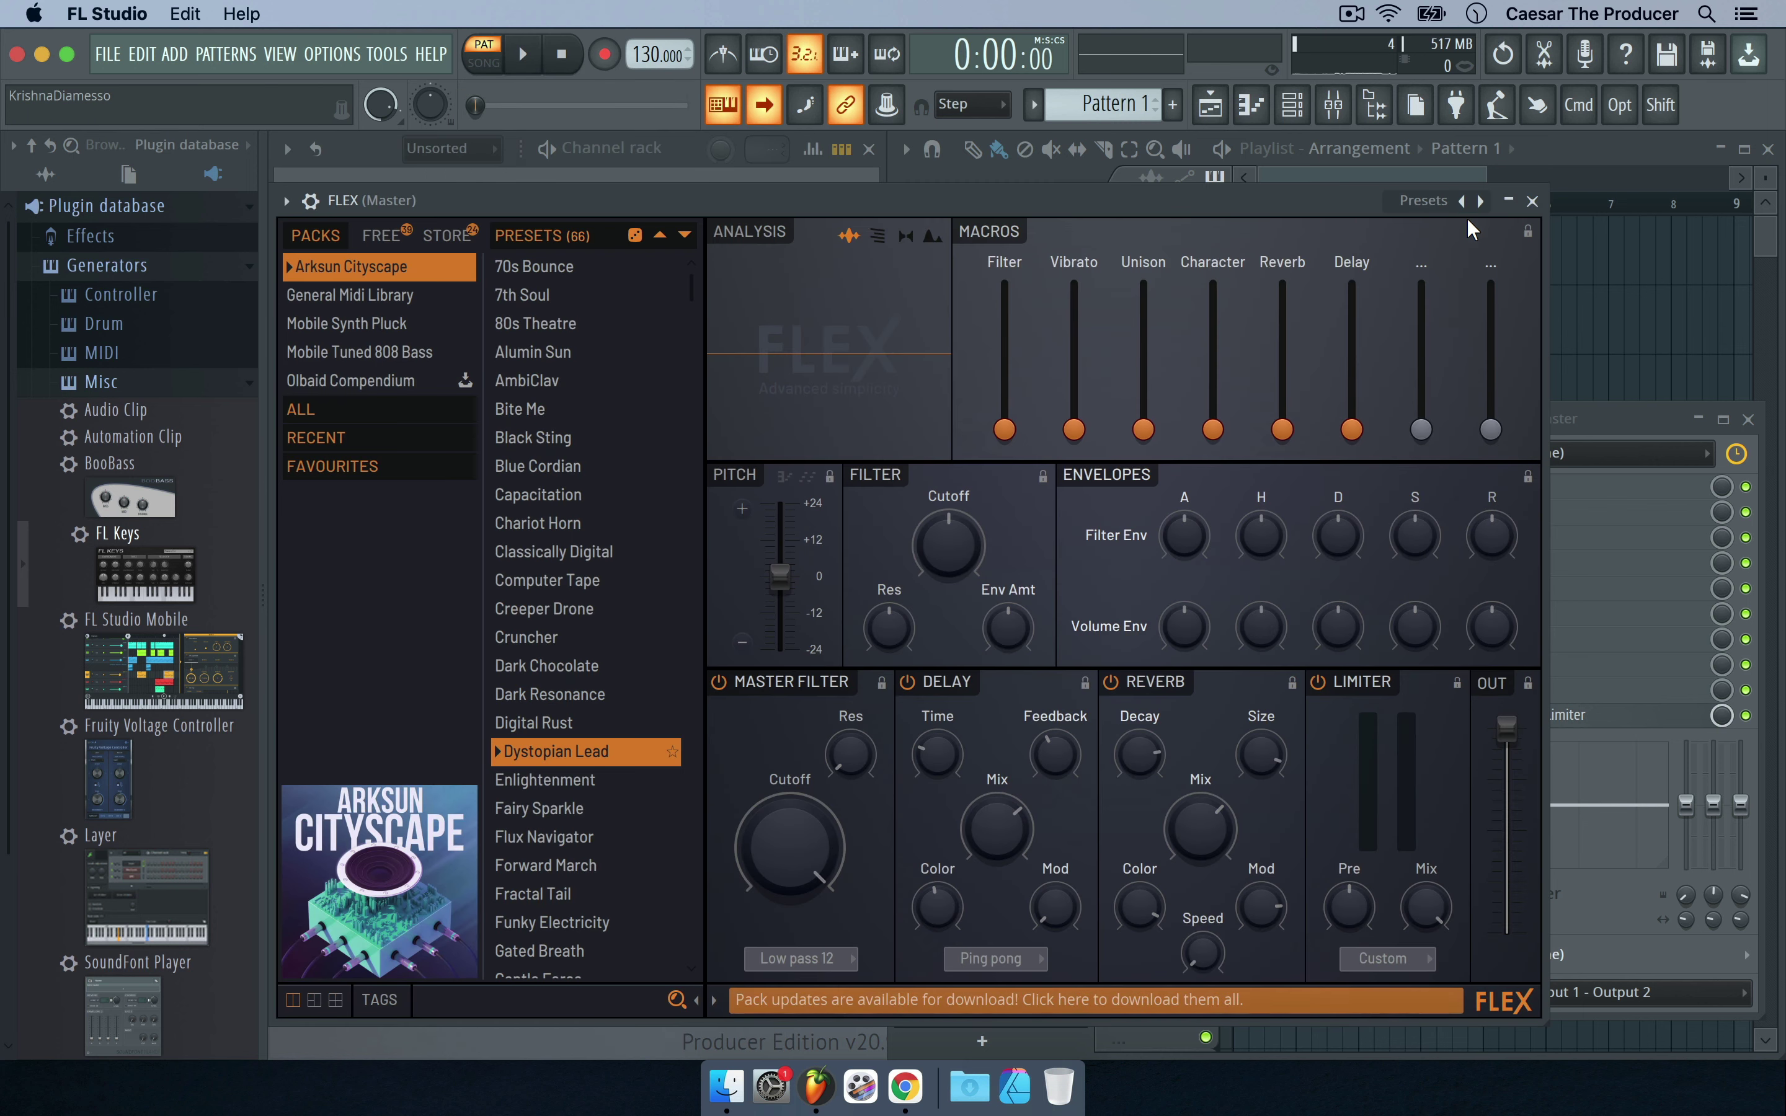
click(1532, 200)
Delete the FLEX and FL Keys #2 channels from the Channel rack.
right_click(466, 429)
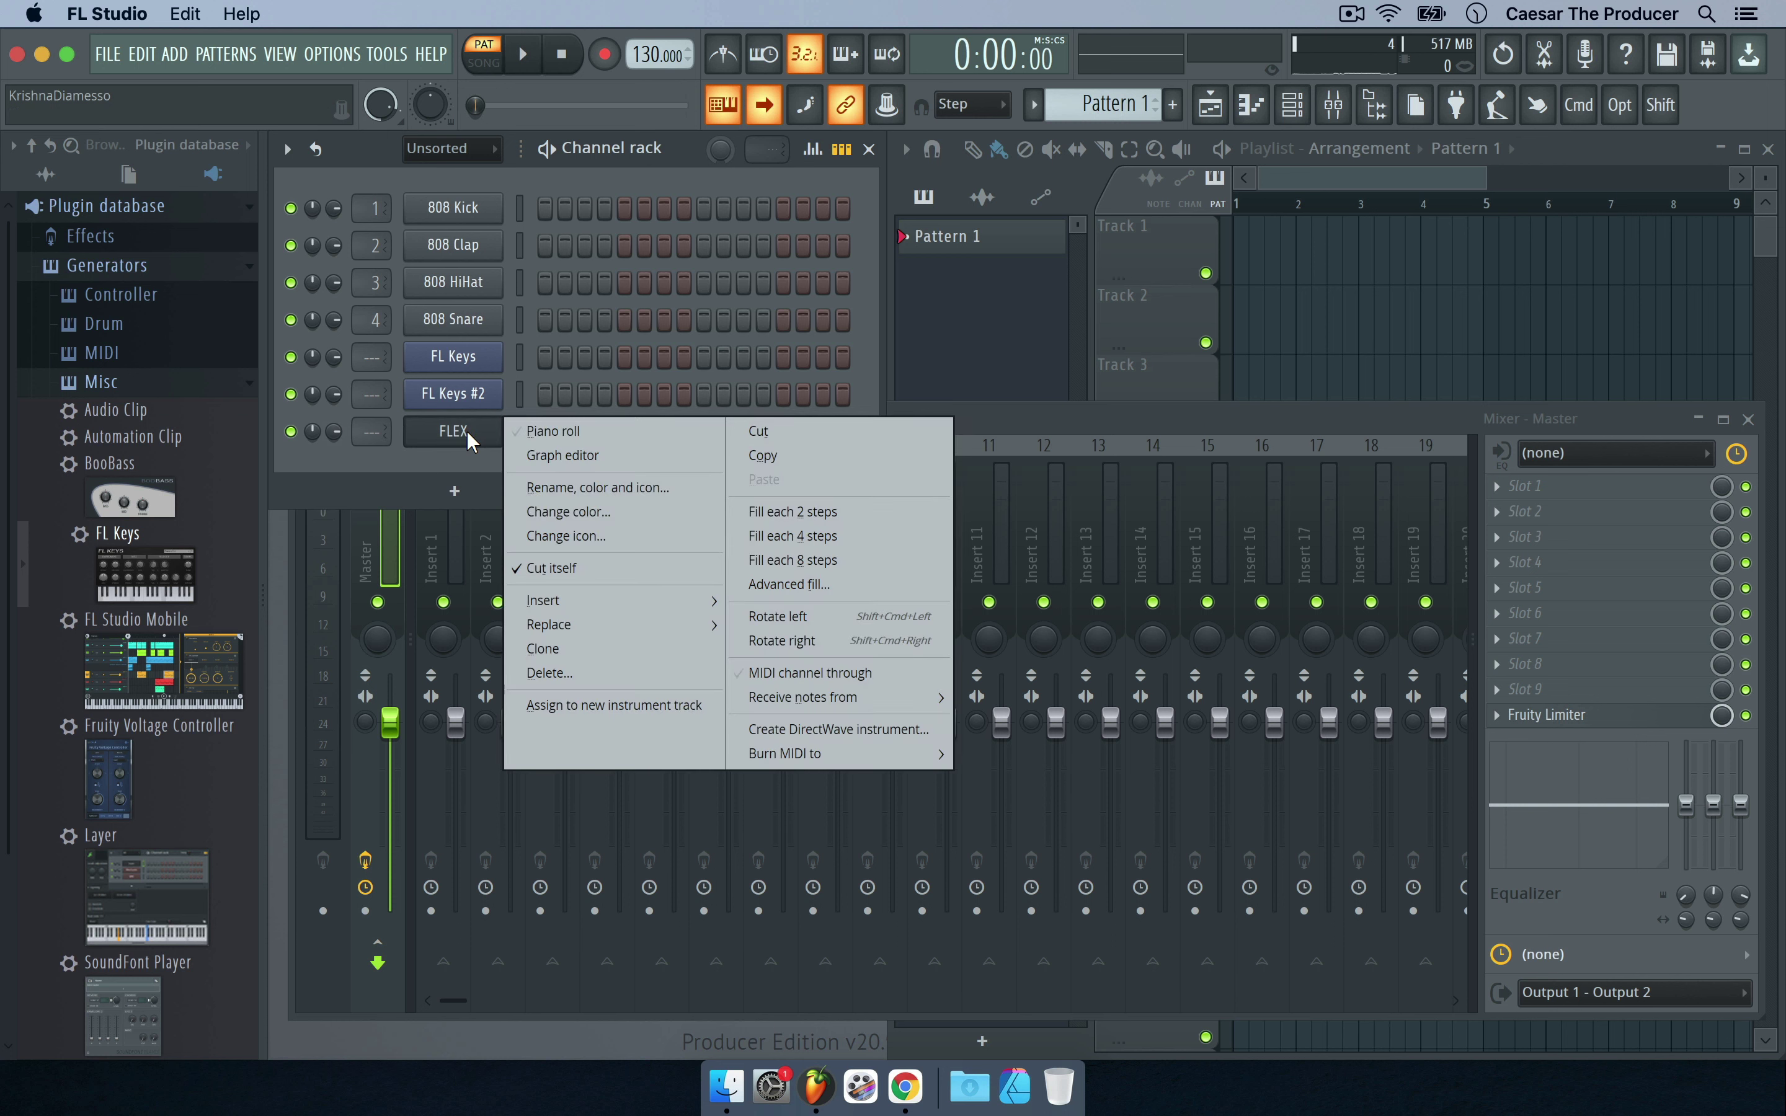
click(551, 674)
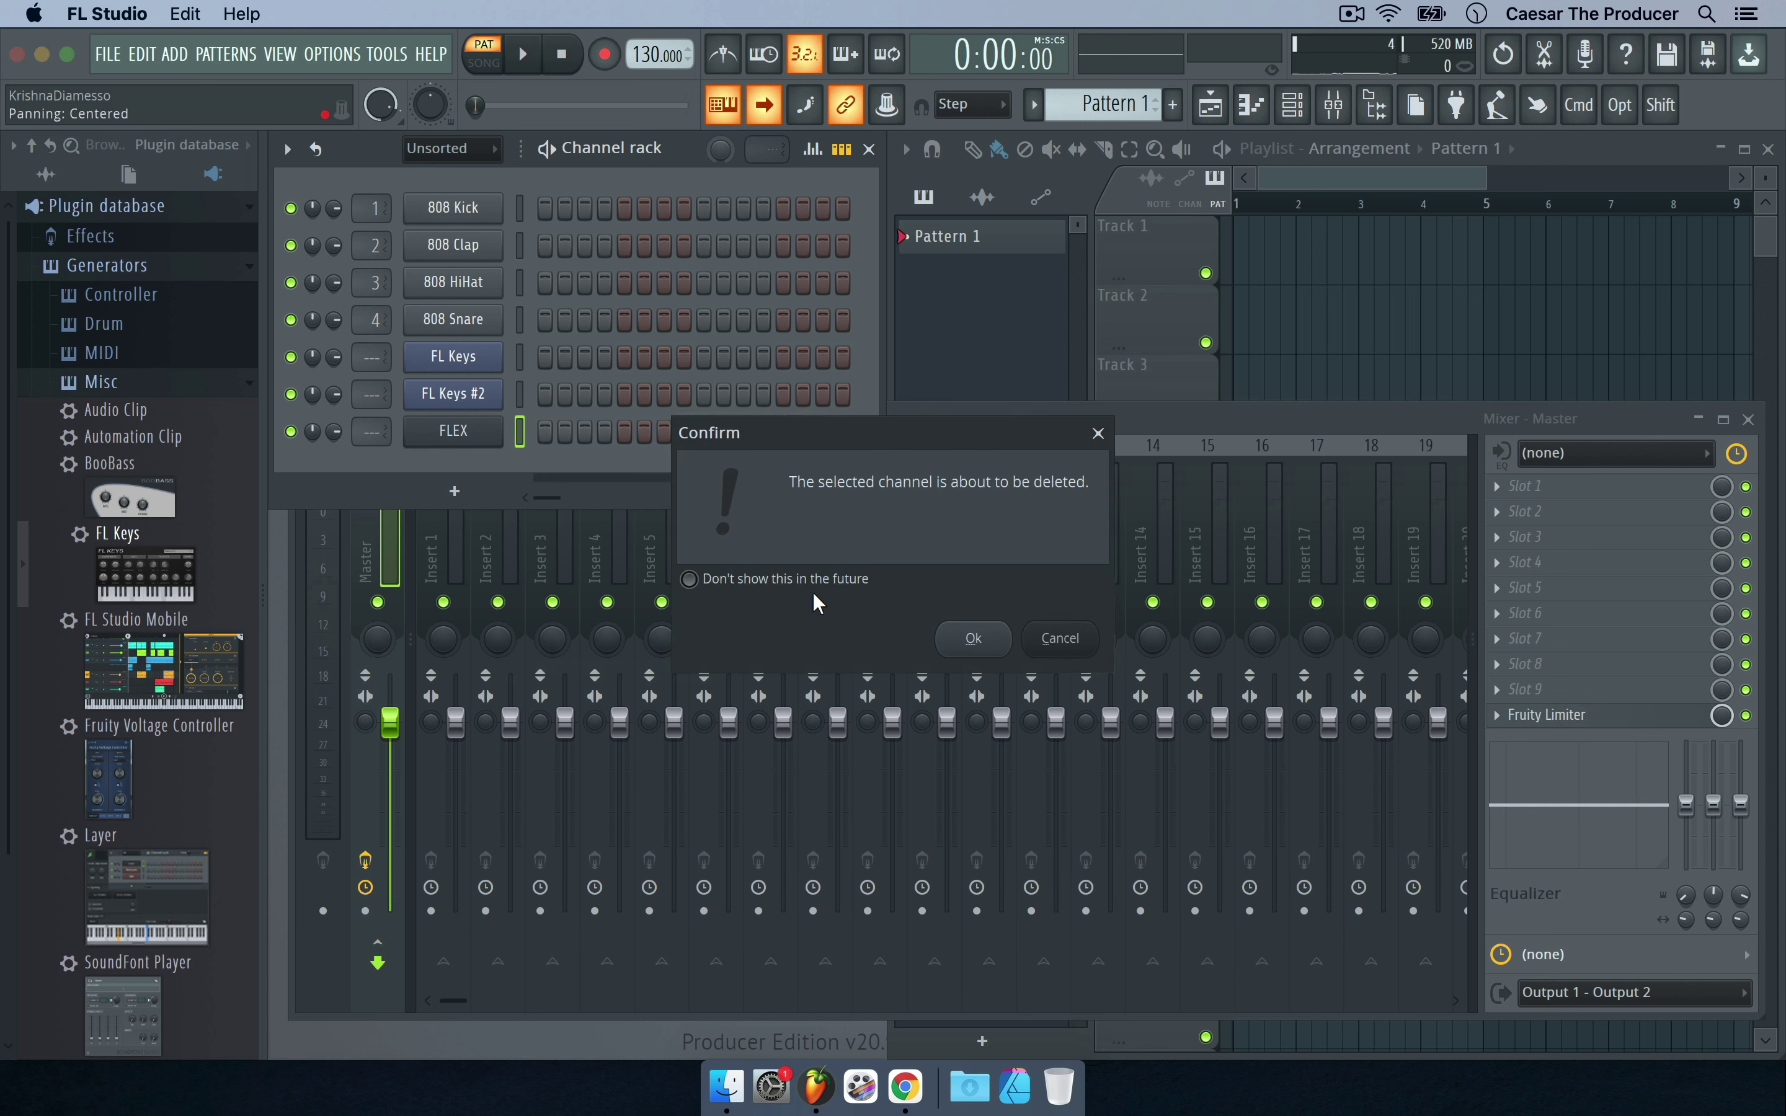
click(987, 636)
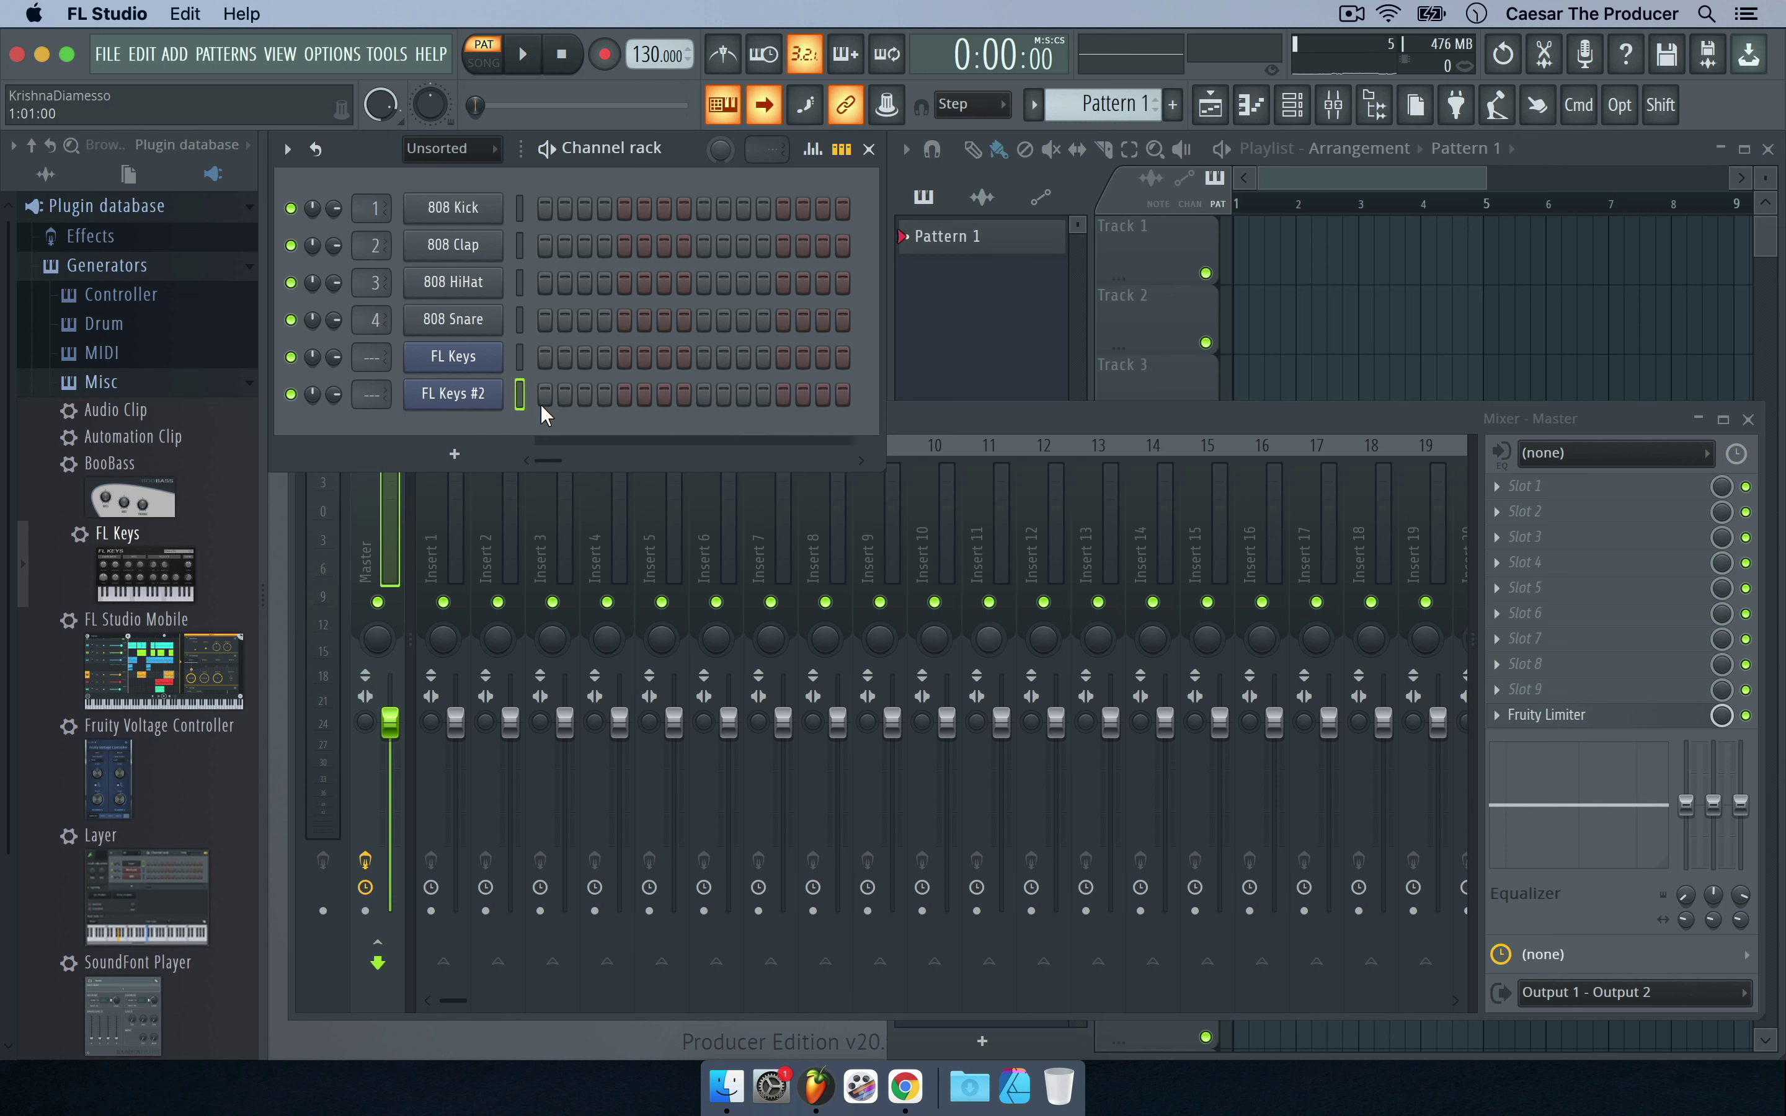
right_click(481, 406)
click(583, 629)
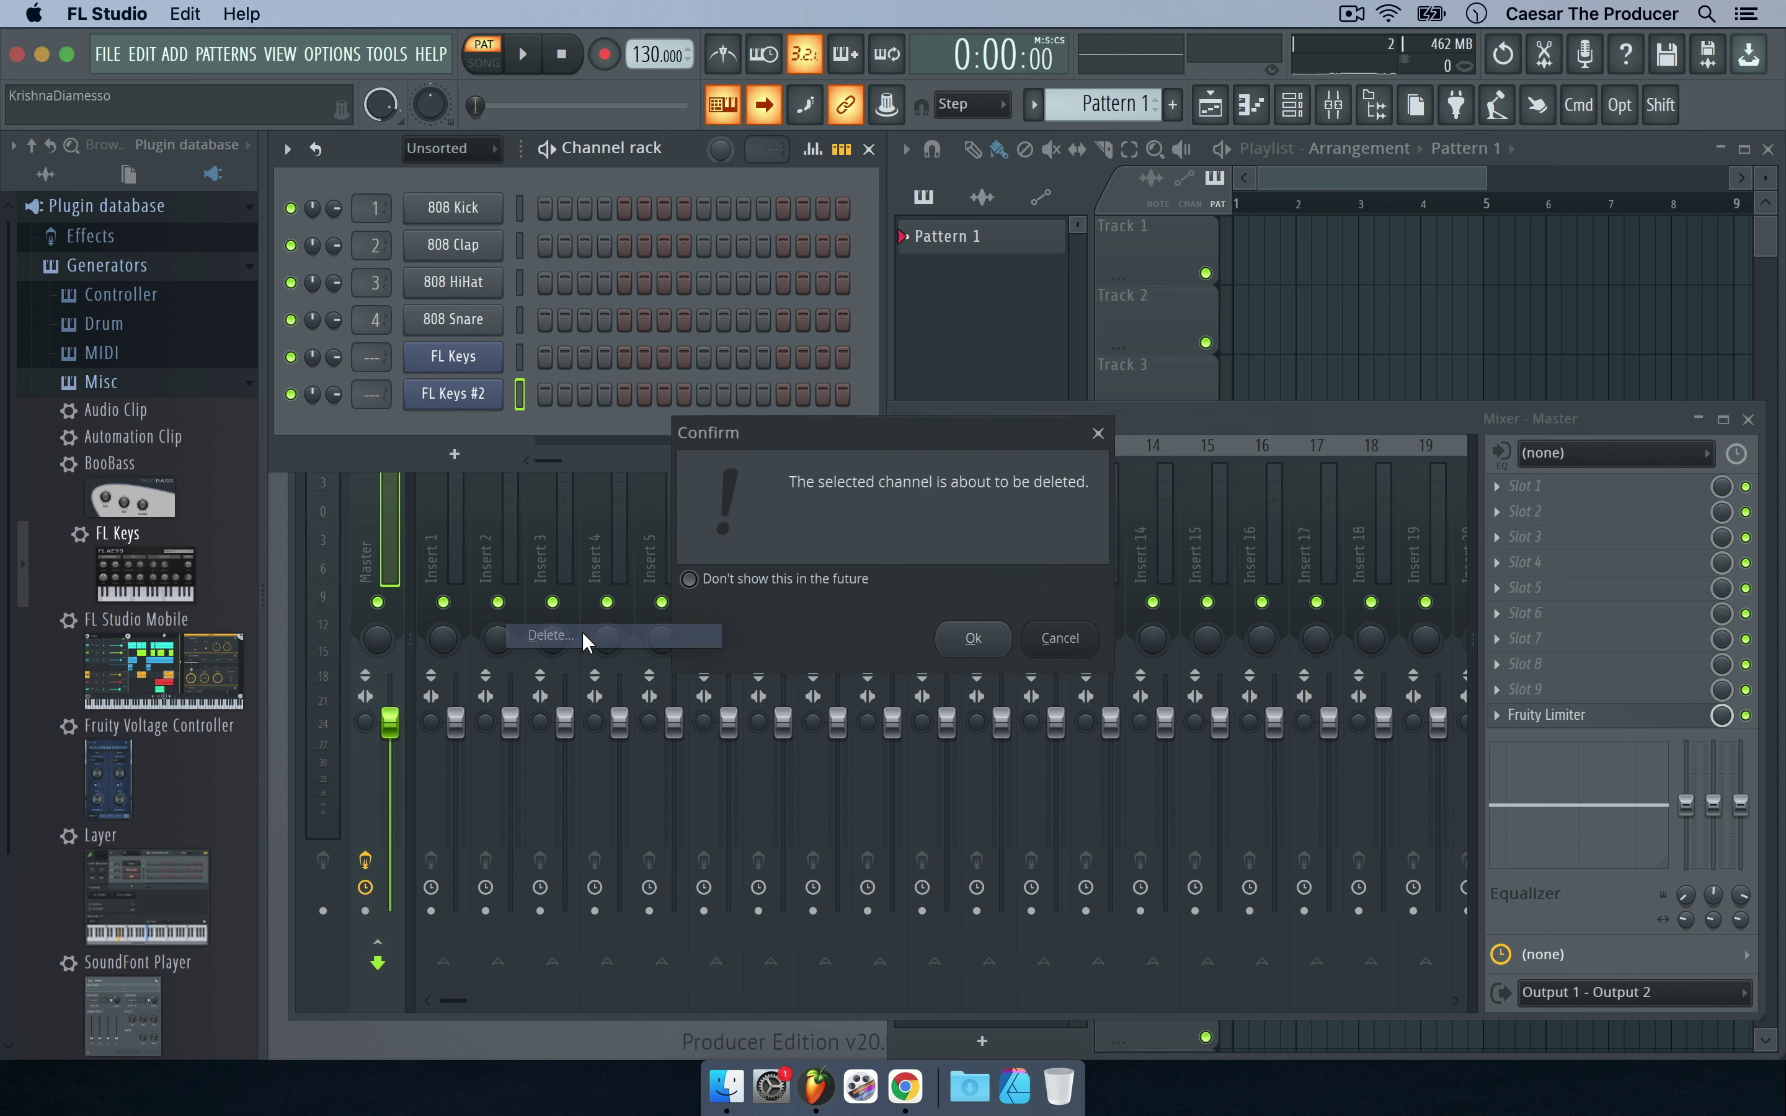
click(974, 638)
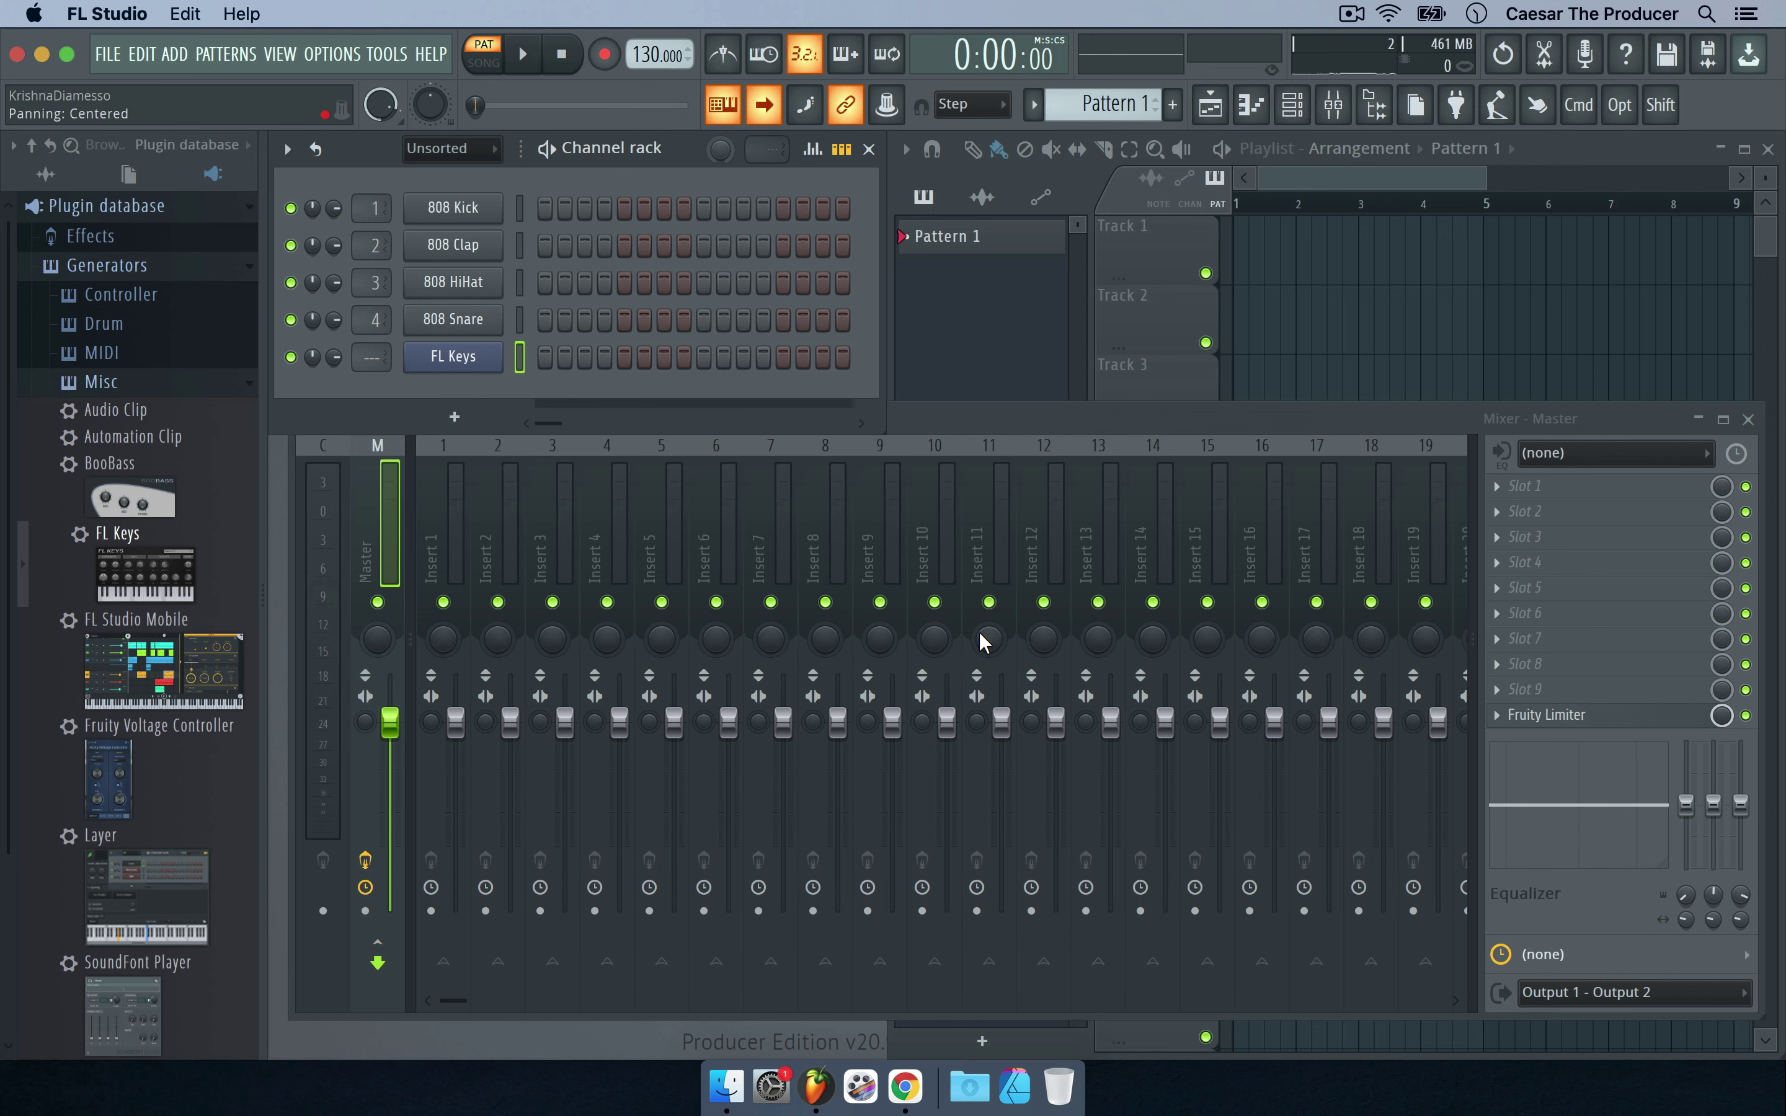
Draw a one-bar C5 note at bar 1 and a one-bar E5 note at bar 2 in the FL Keys piano roll.
click(493, 359)
click(472, 357)
click(473, 357)
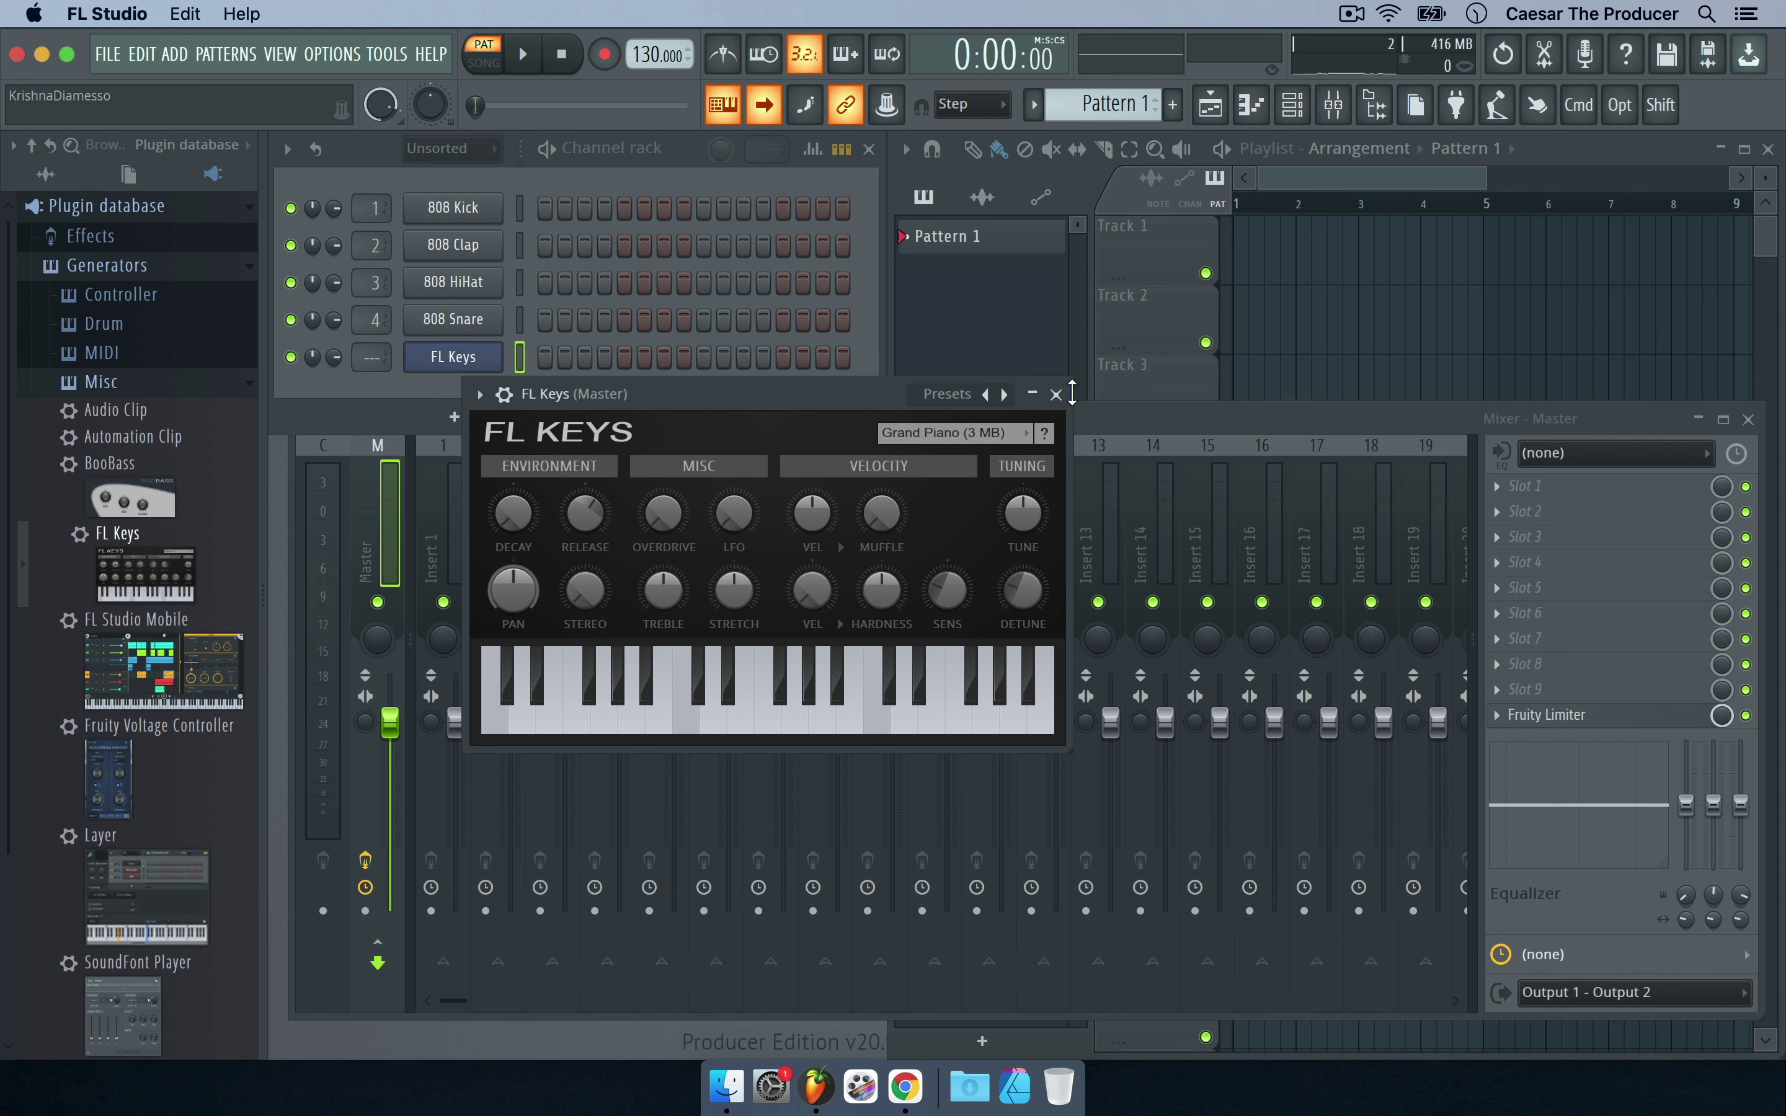
click(1055, 394)
key(F7)
drag(363, 543, 596, 543)
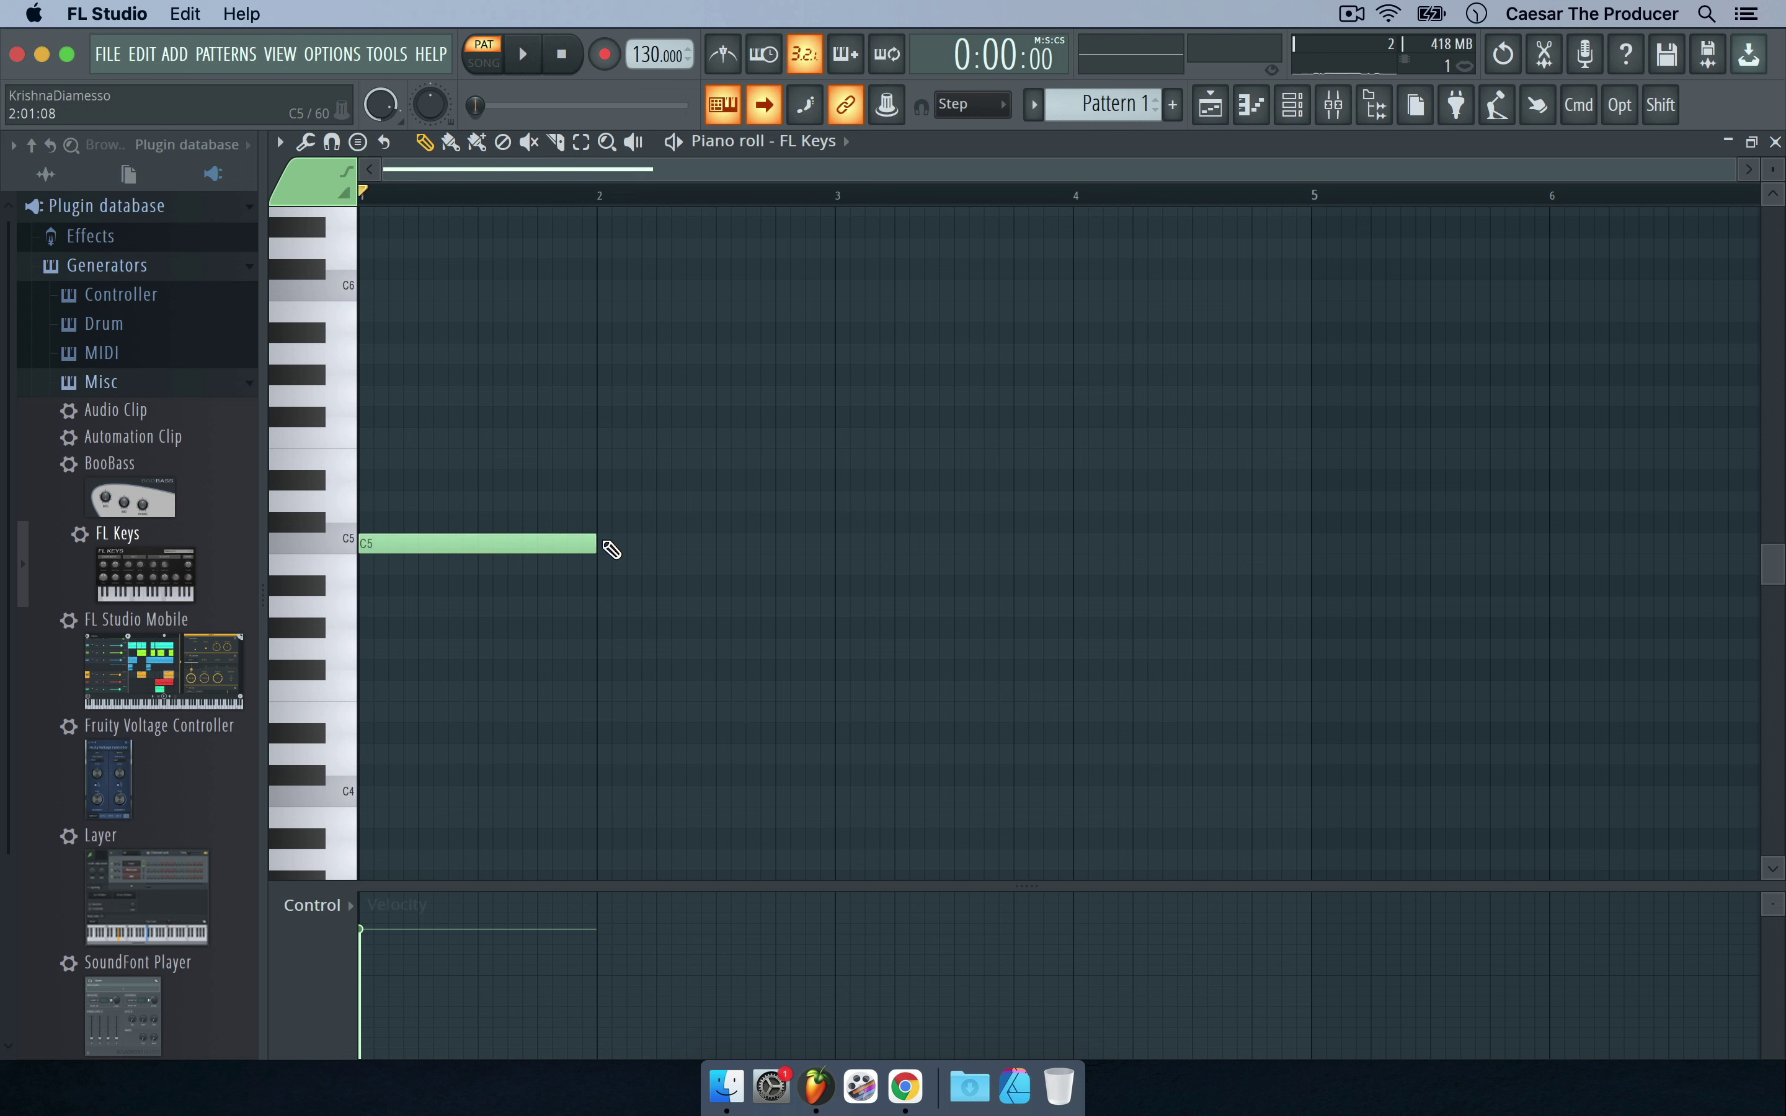
click(599, 458)
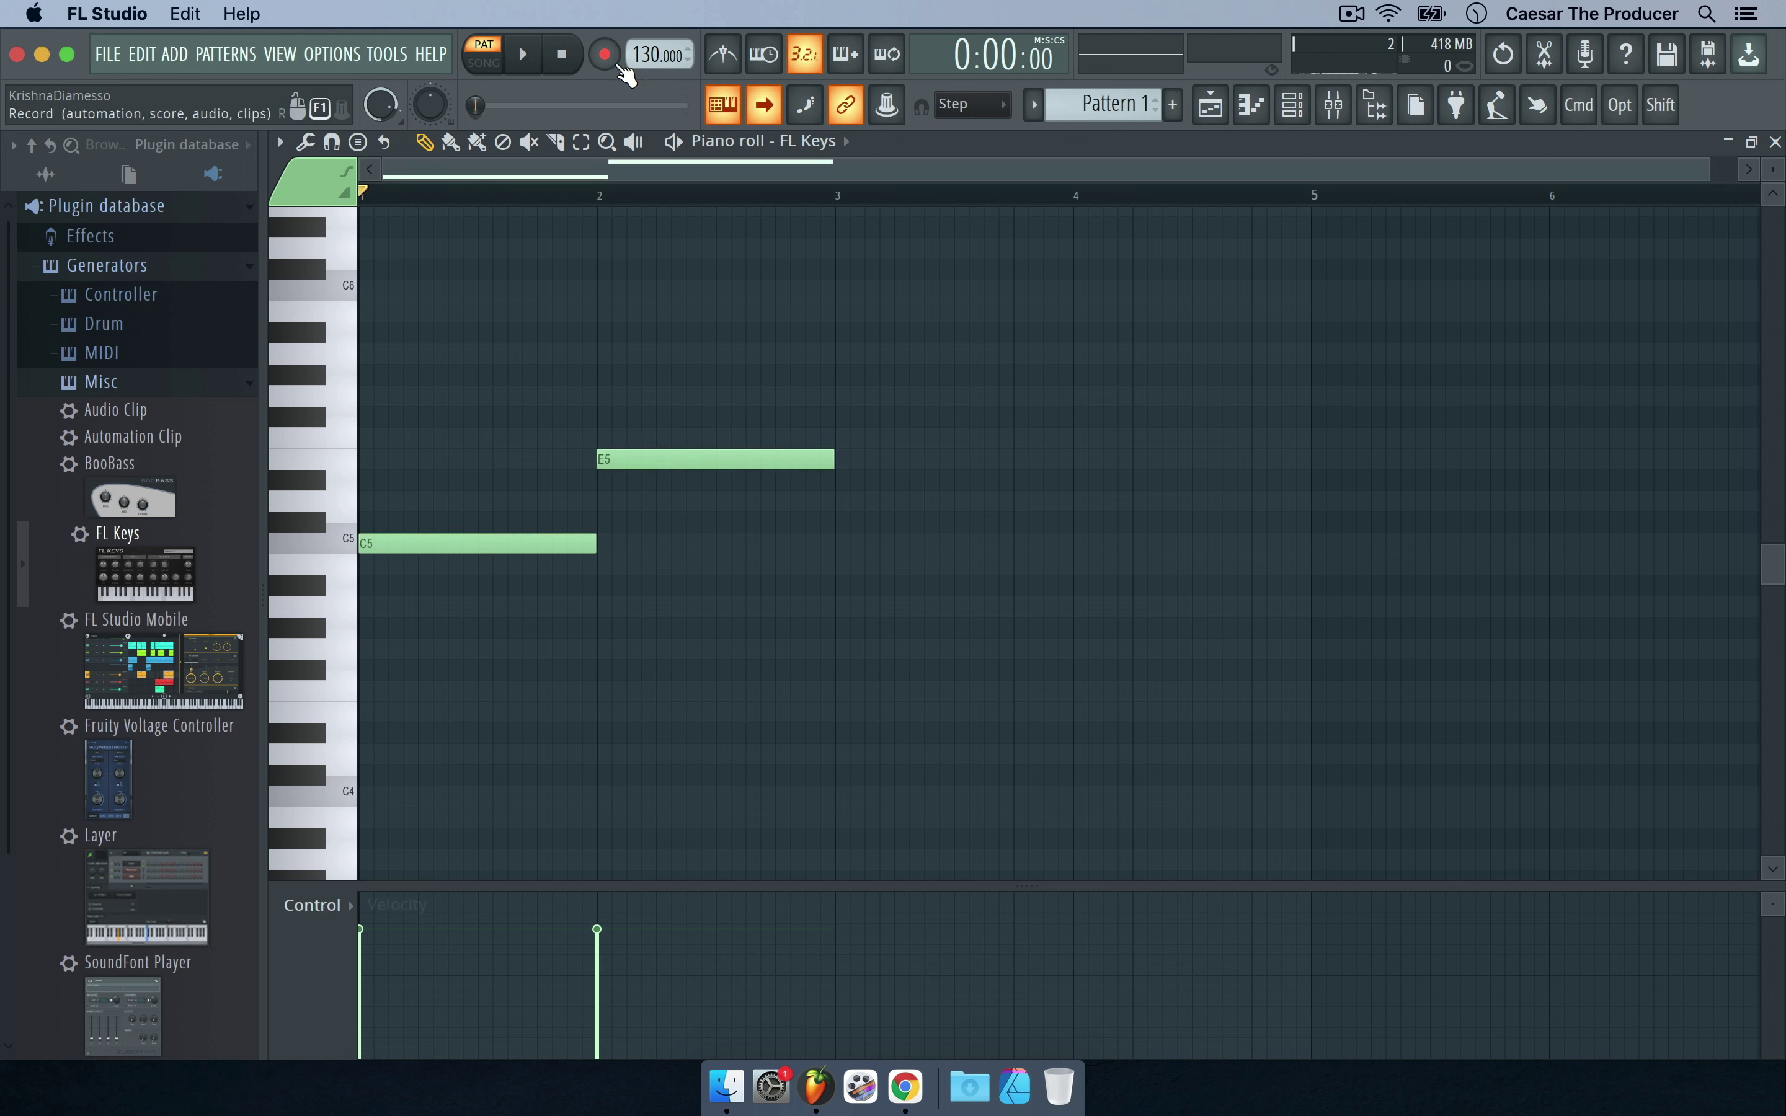
Set the tempo to 120 and play the two-note pattern, then close the piano roll.
drag(656, 54, 657, 81)
click(523, 54)
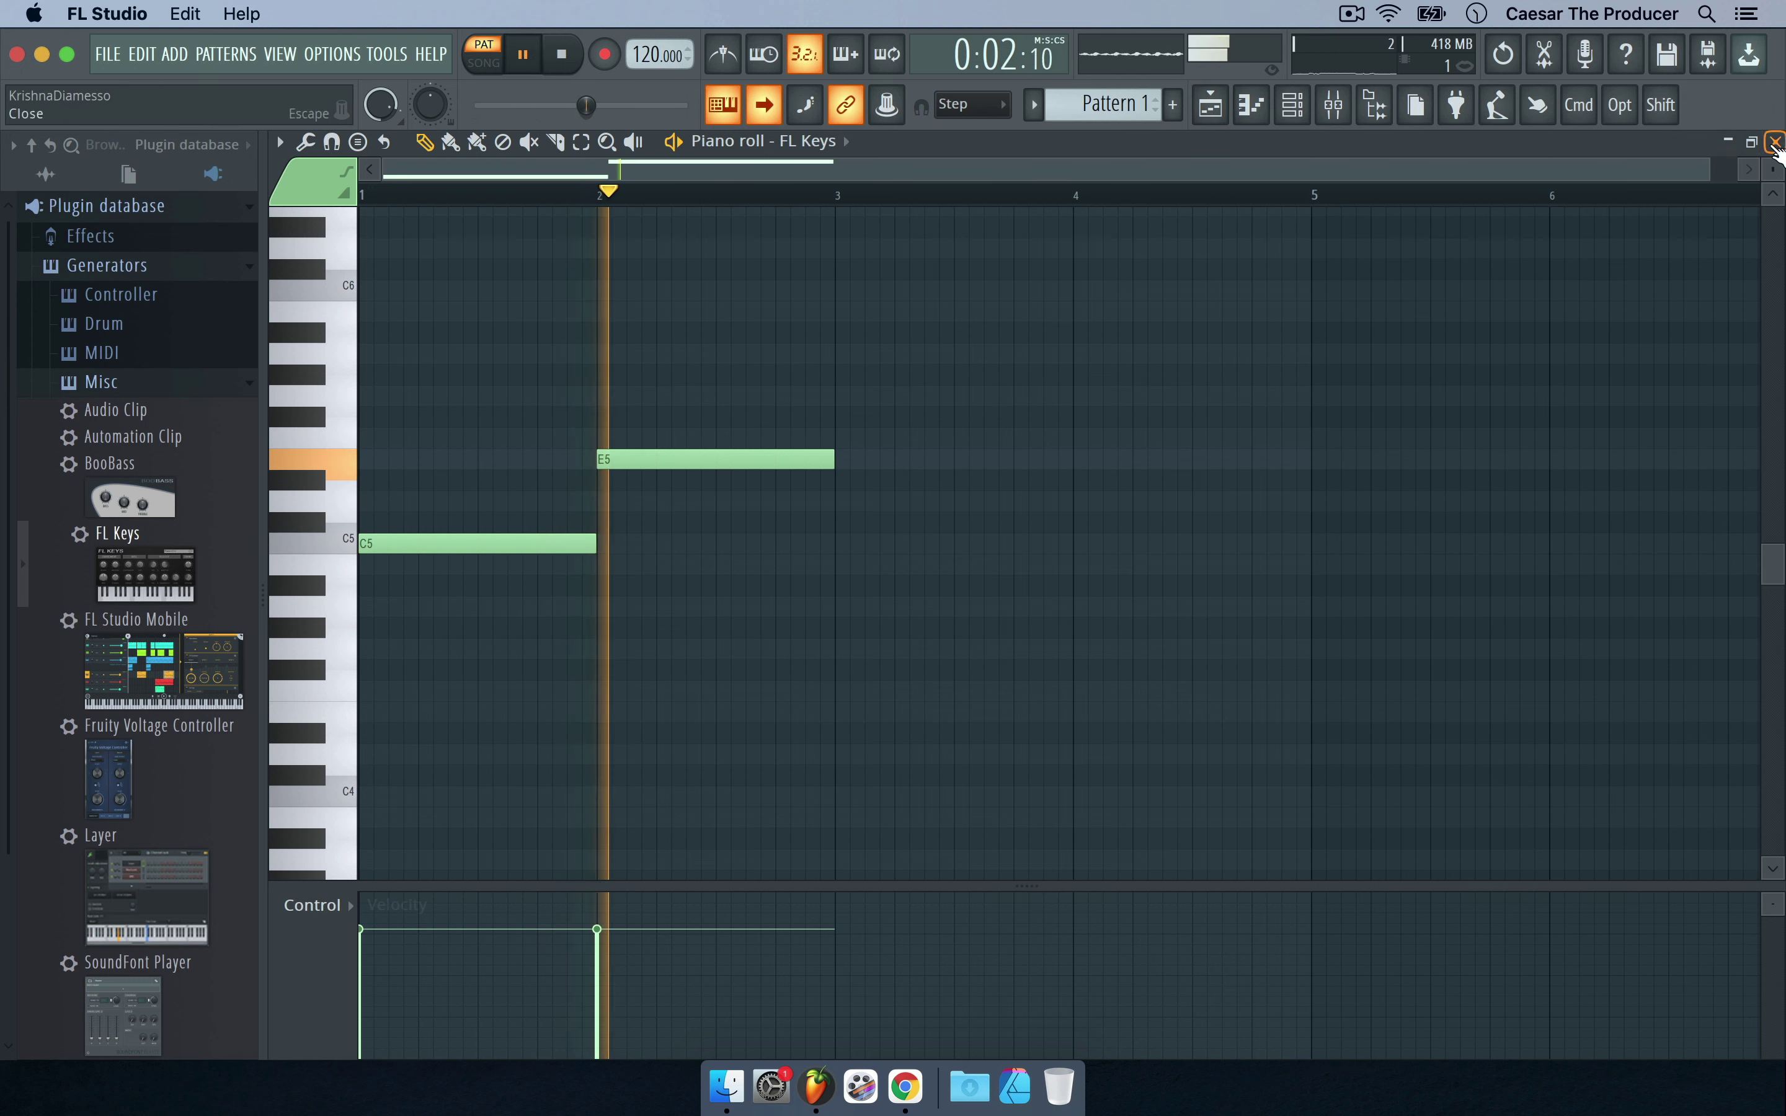
click(561, 53)
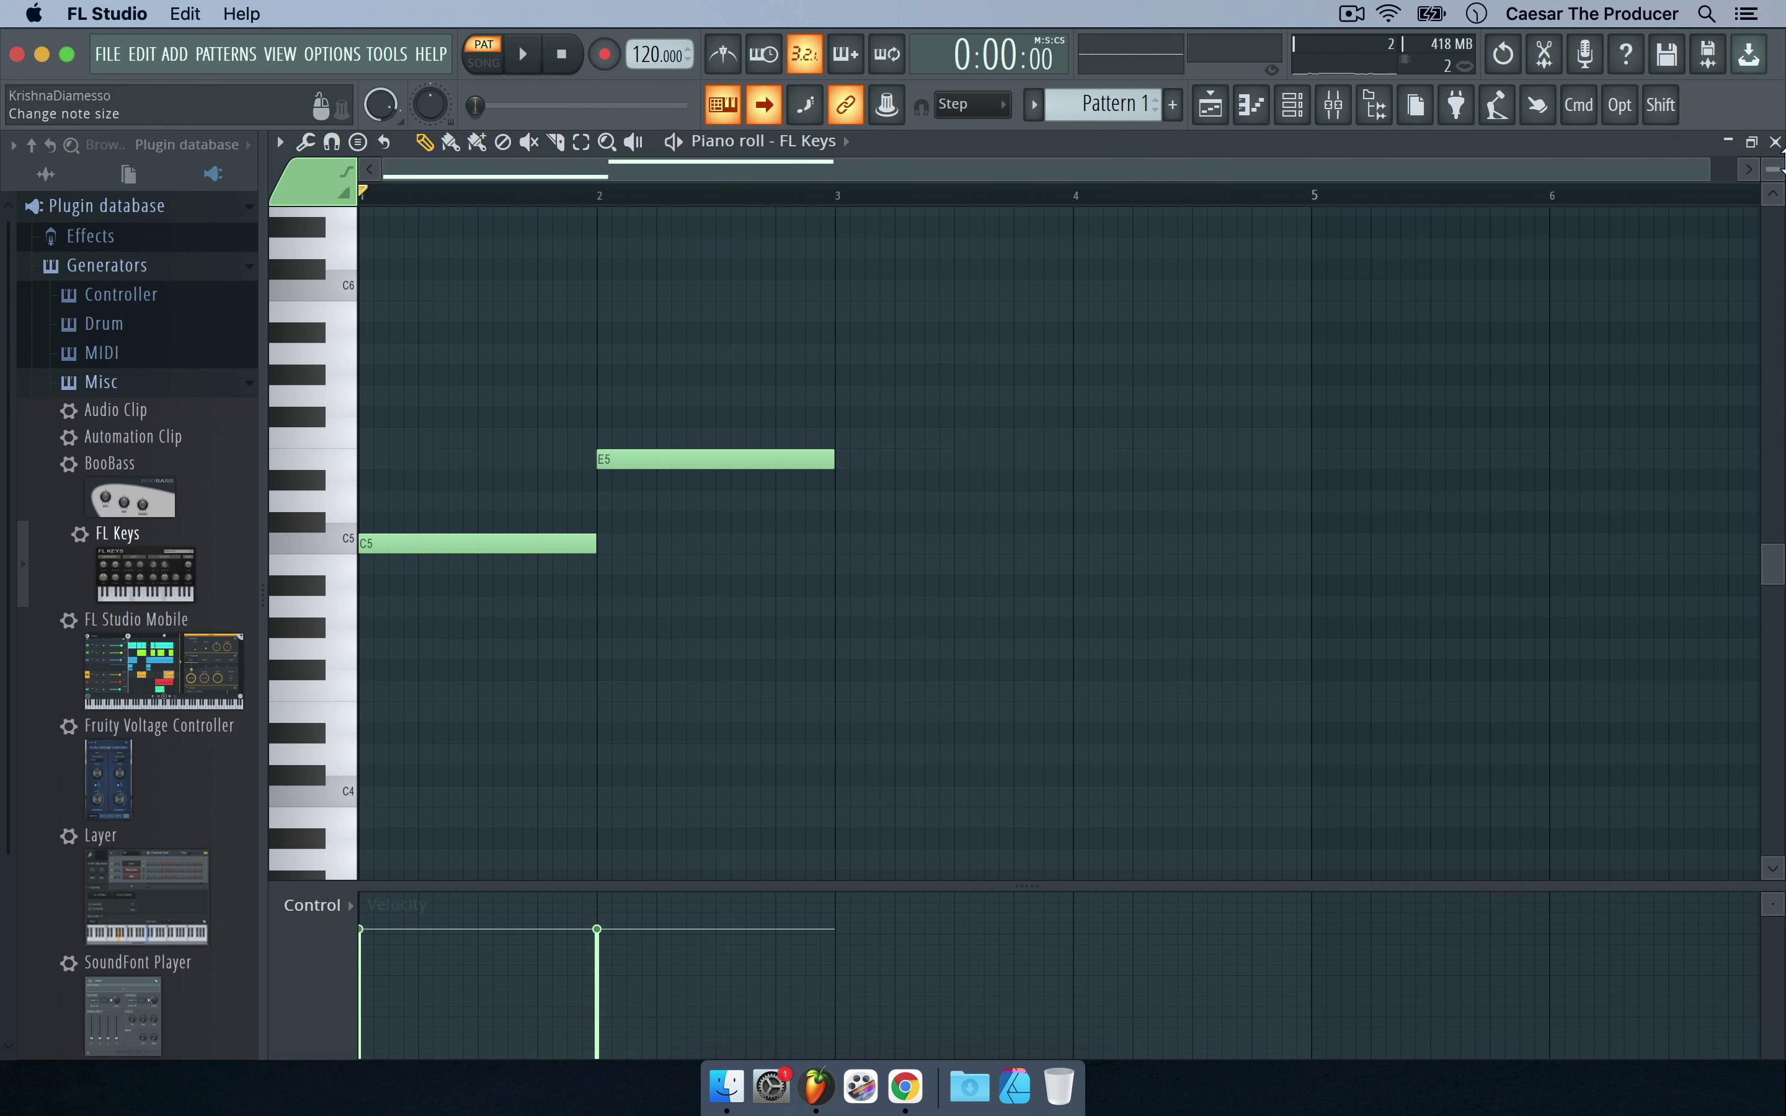
click(1774, 141)
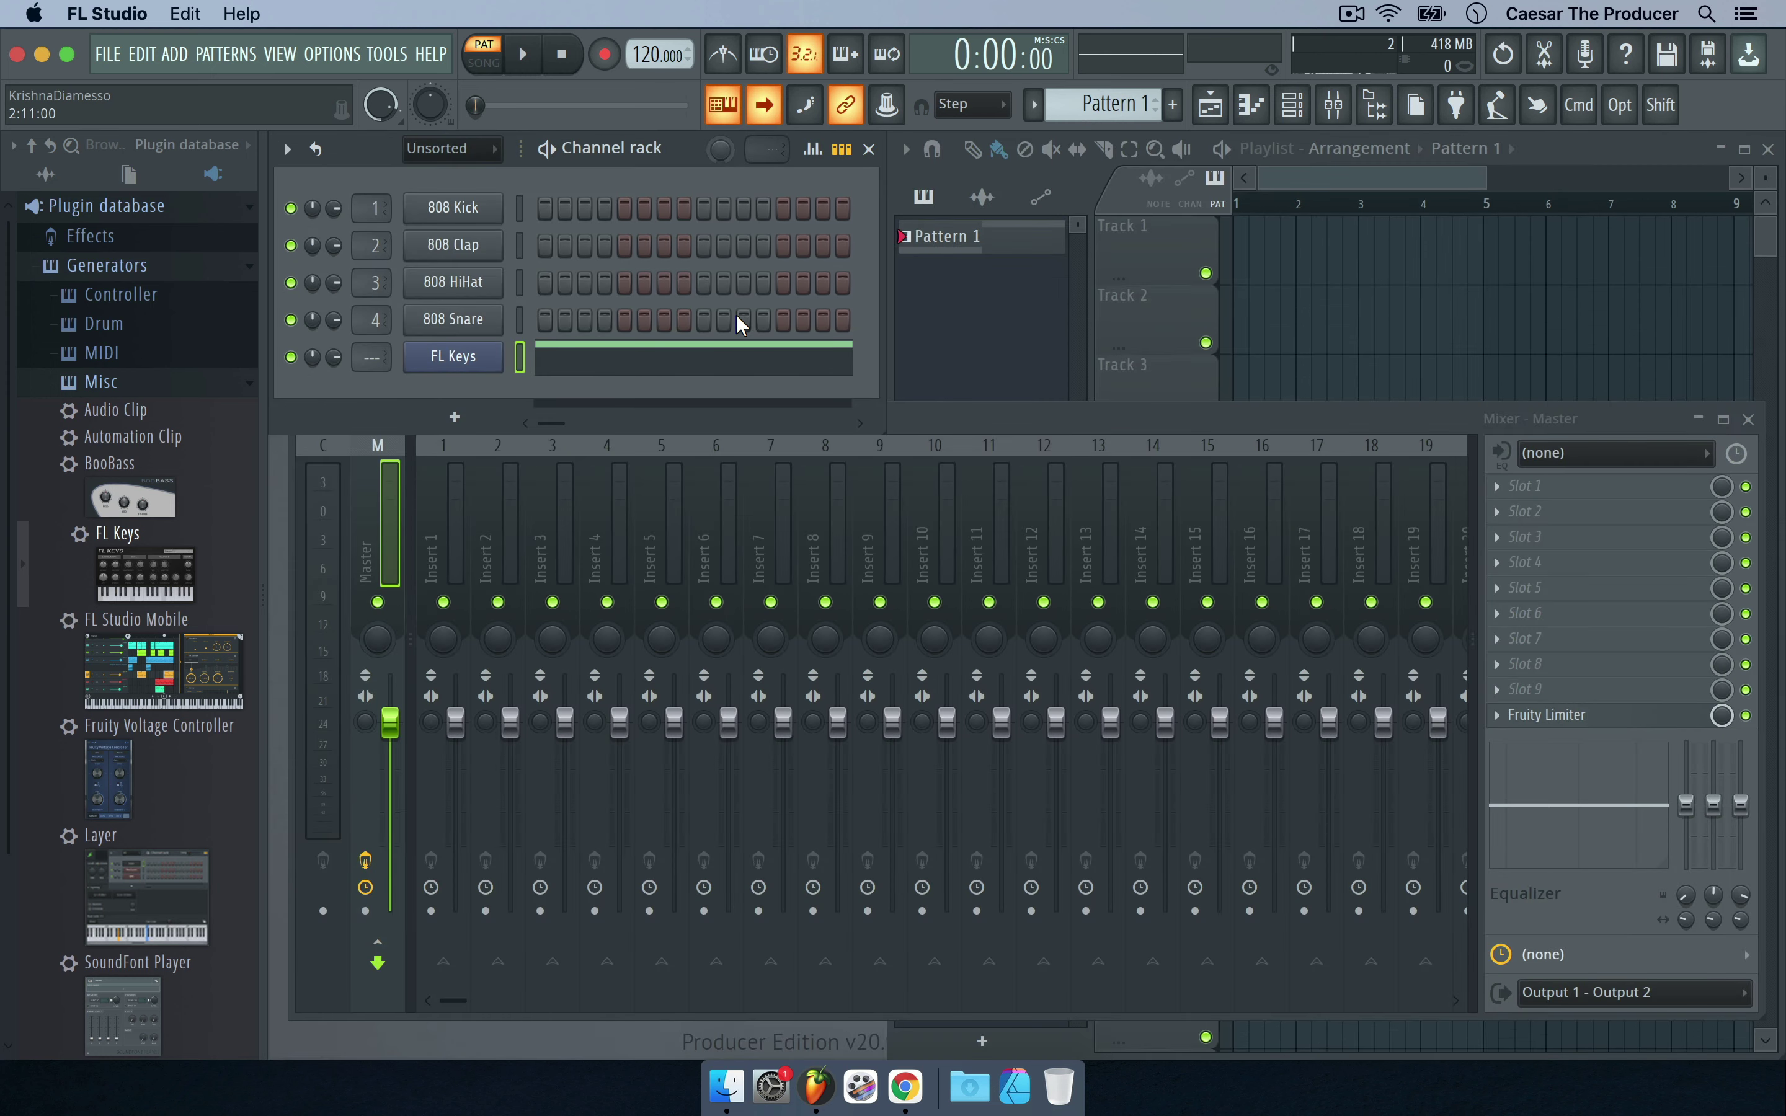
Add a FLEX channel below the FL Keys channel and close its plugin window.
click(492, 367)
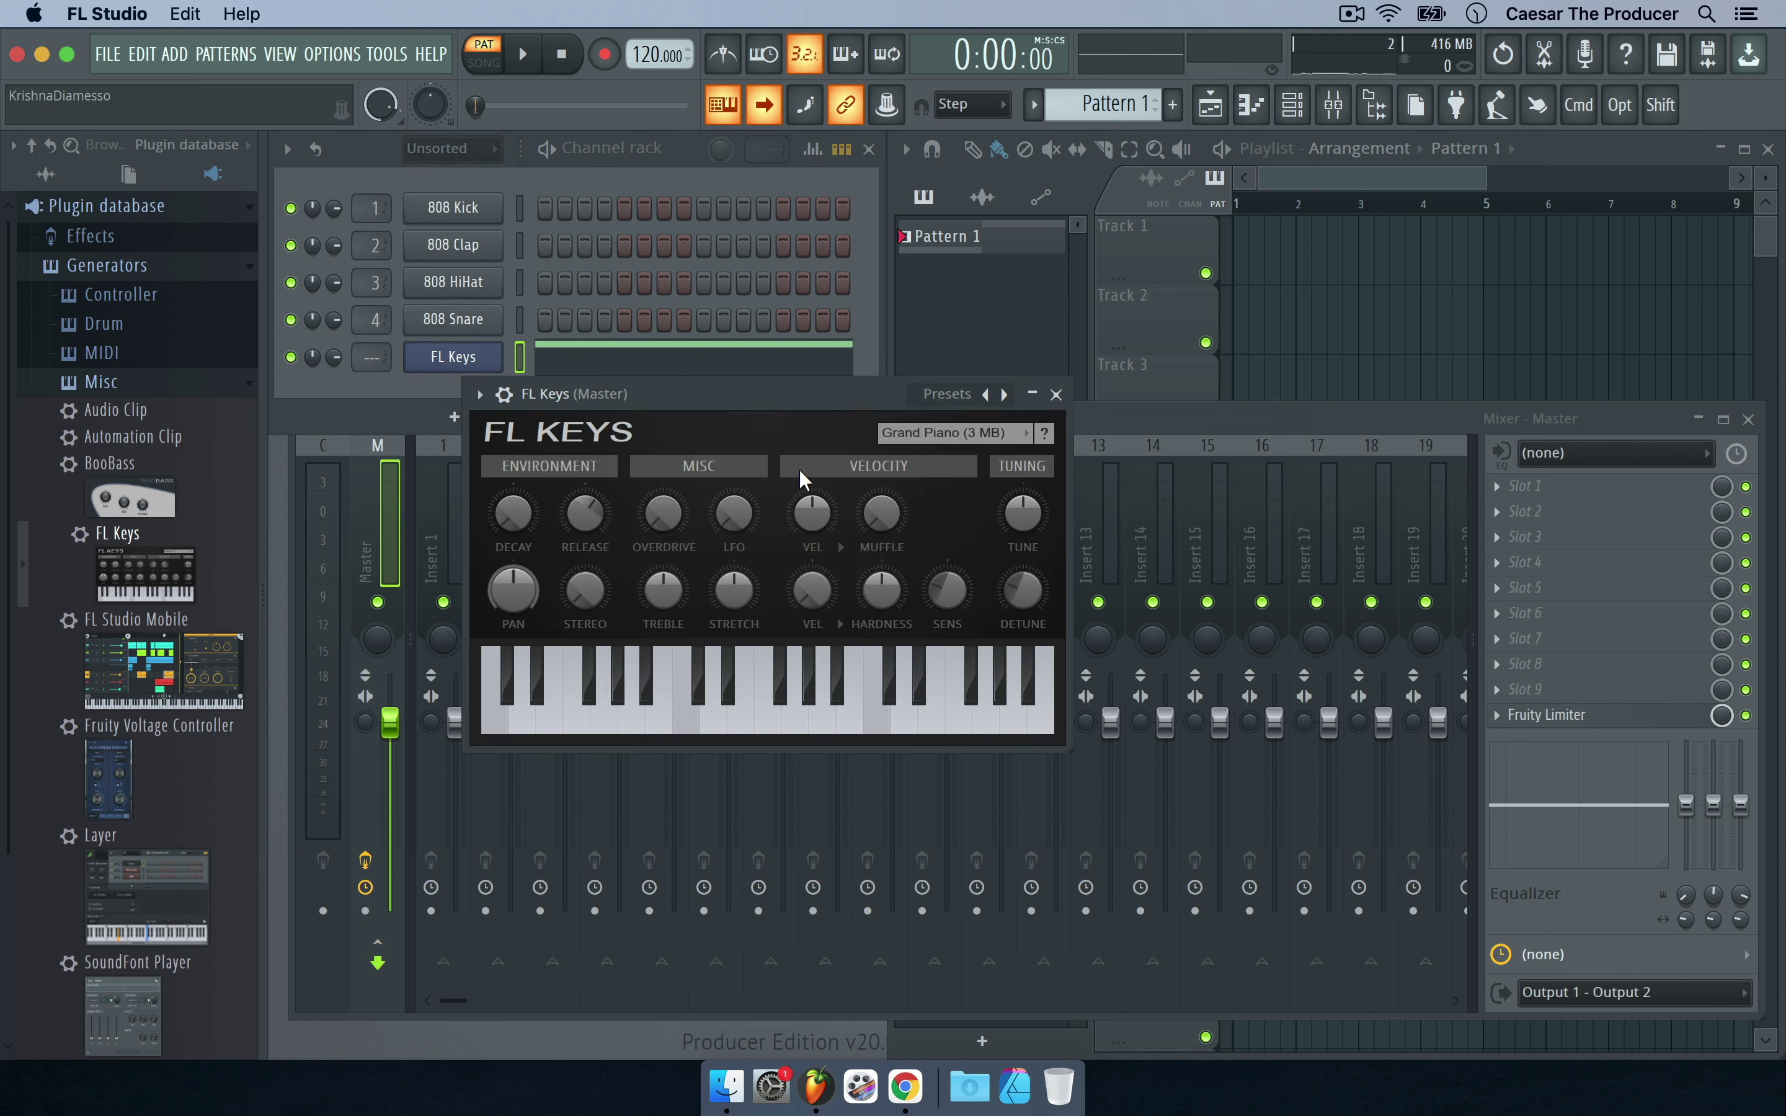
click(1055, 394)
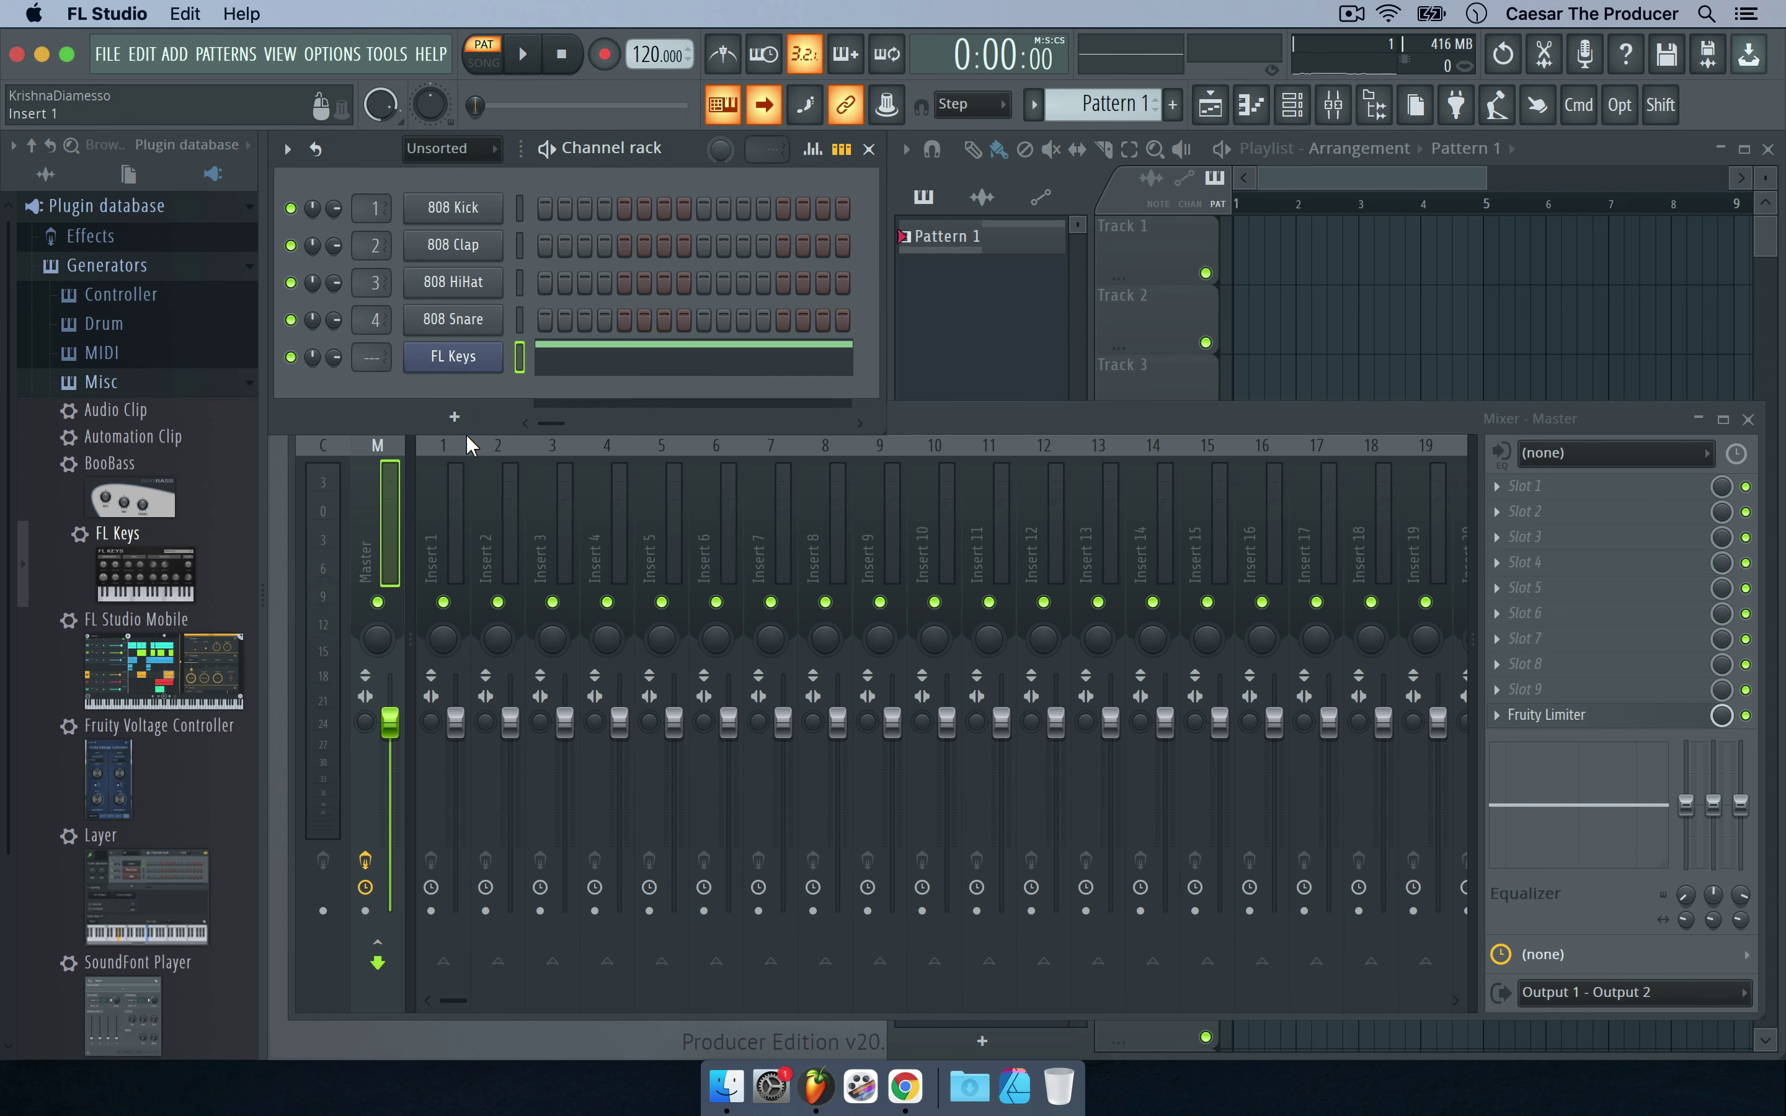
click(456, 418)
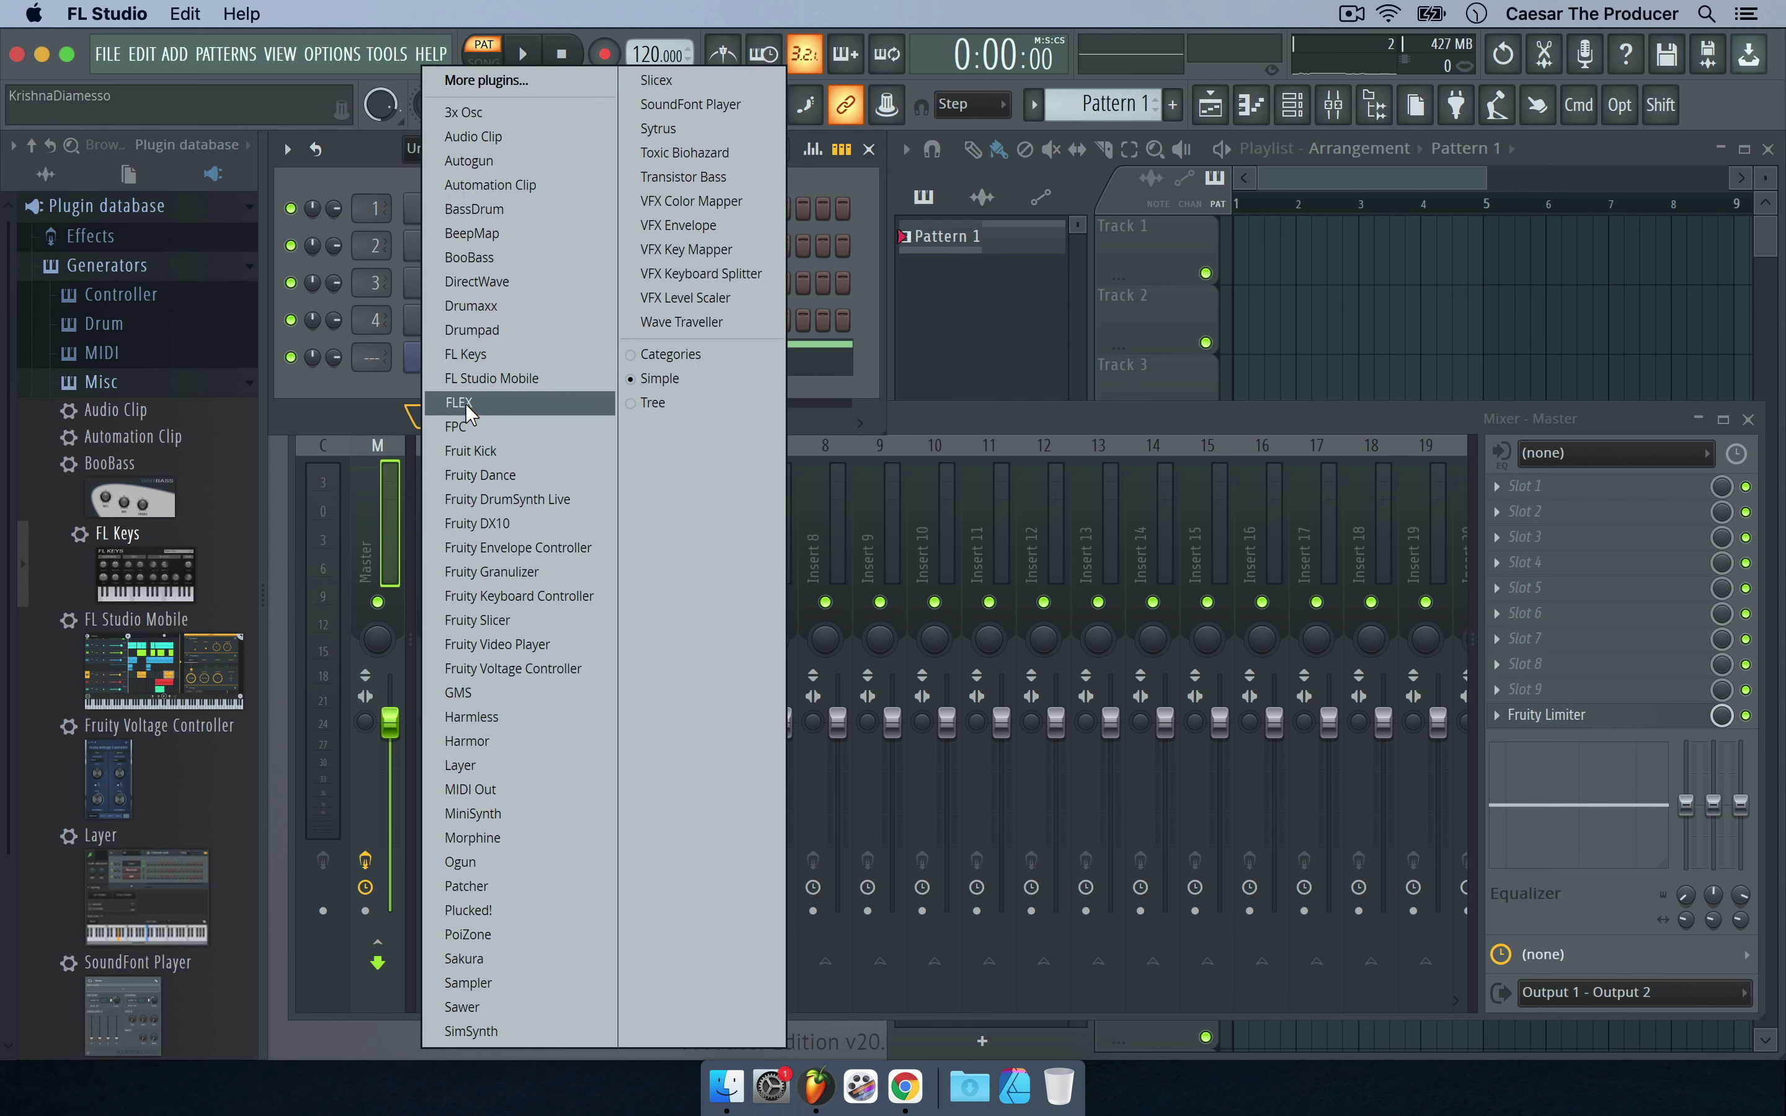
click(465, 402)
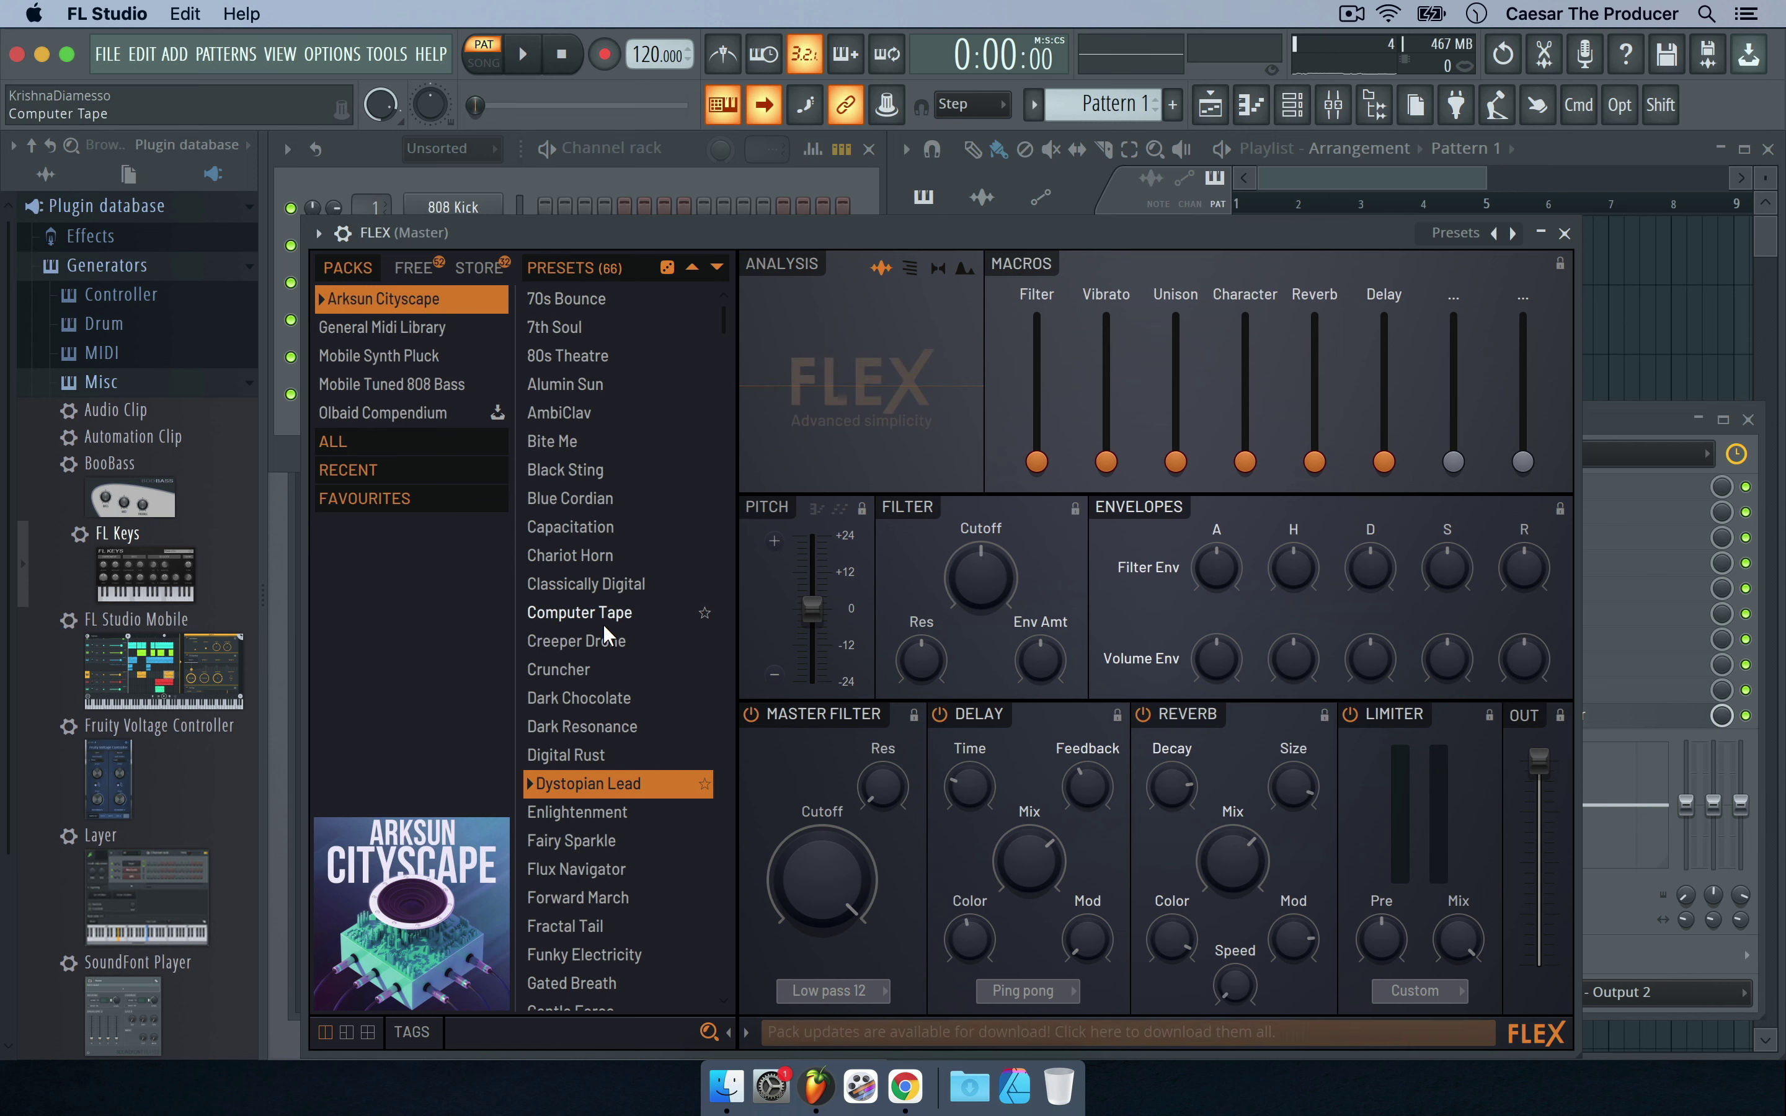
click(1568, 237)
Copy the notes of the FL Keys channel and paste them into the FLEX channel.
right_click(470, 358)
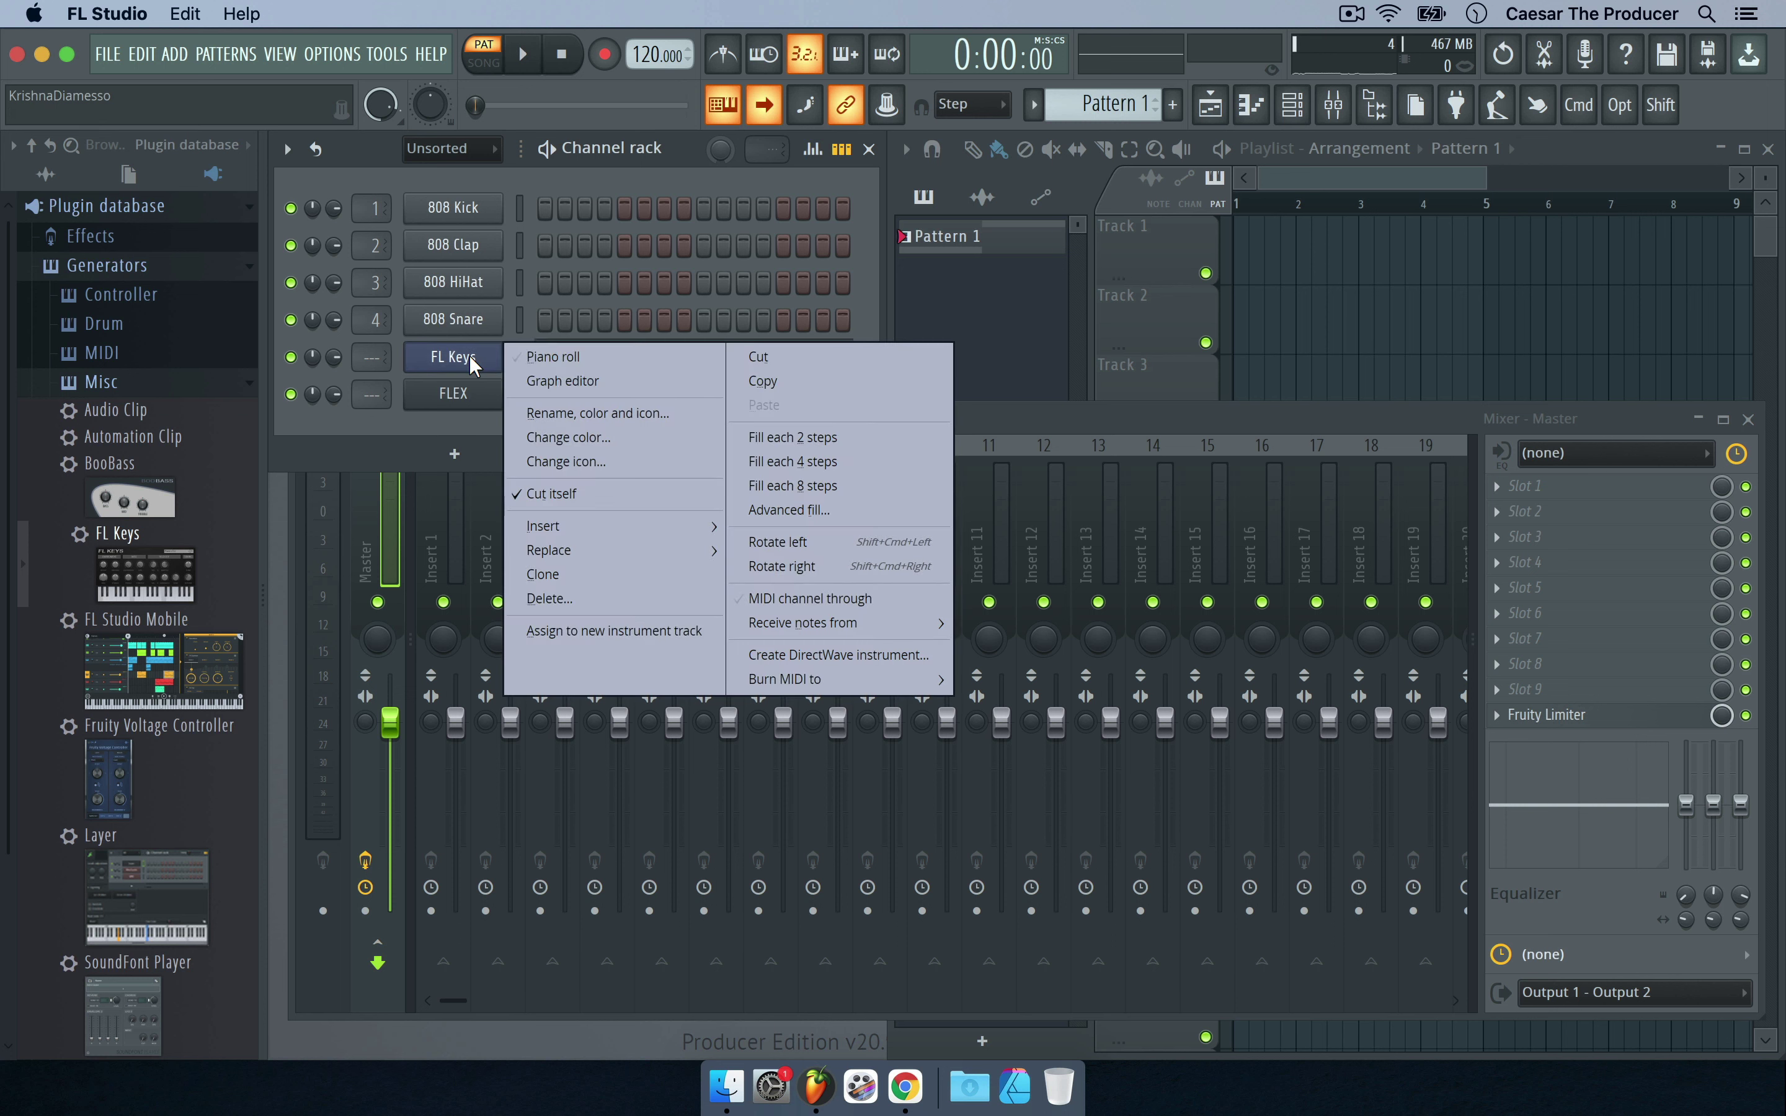
click(827, 379)
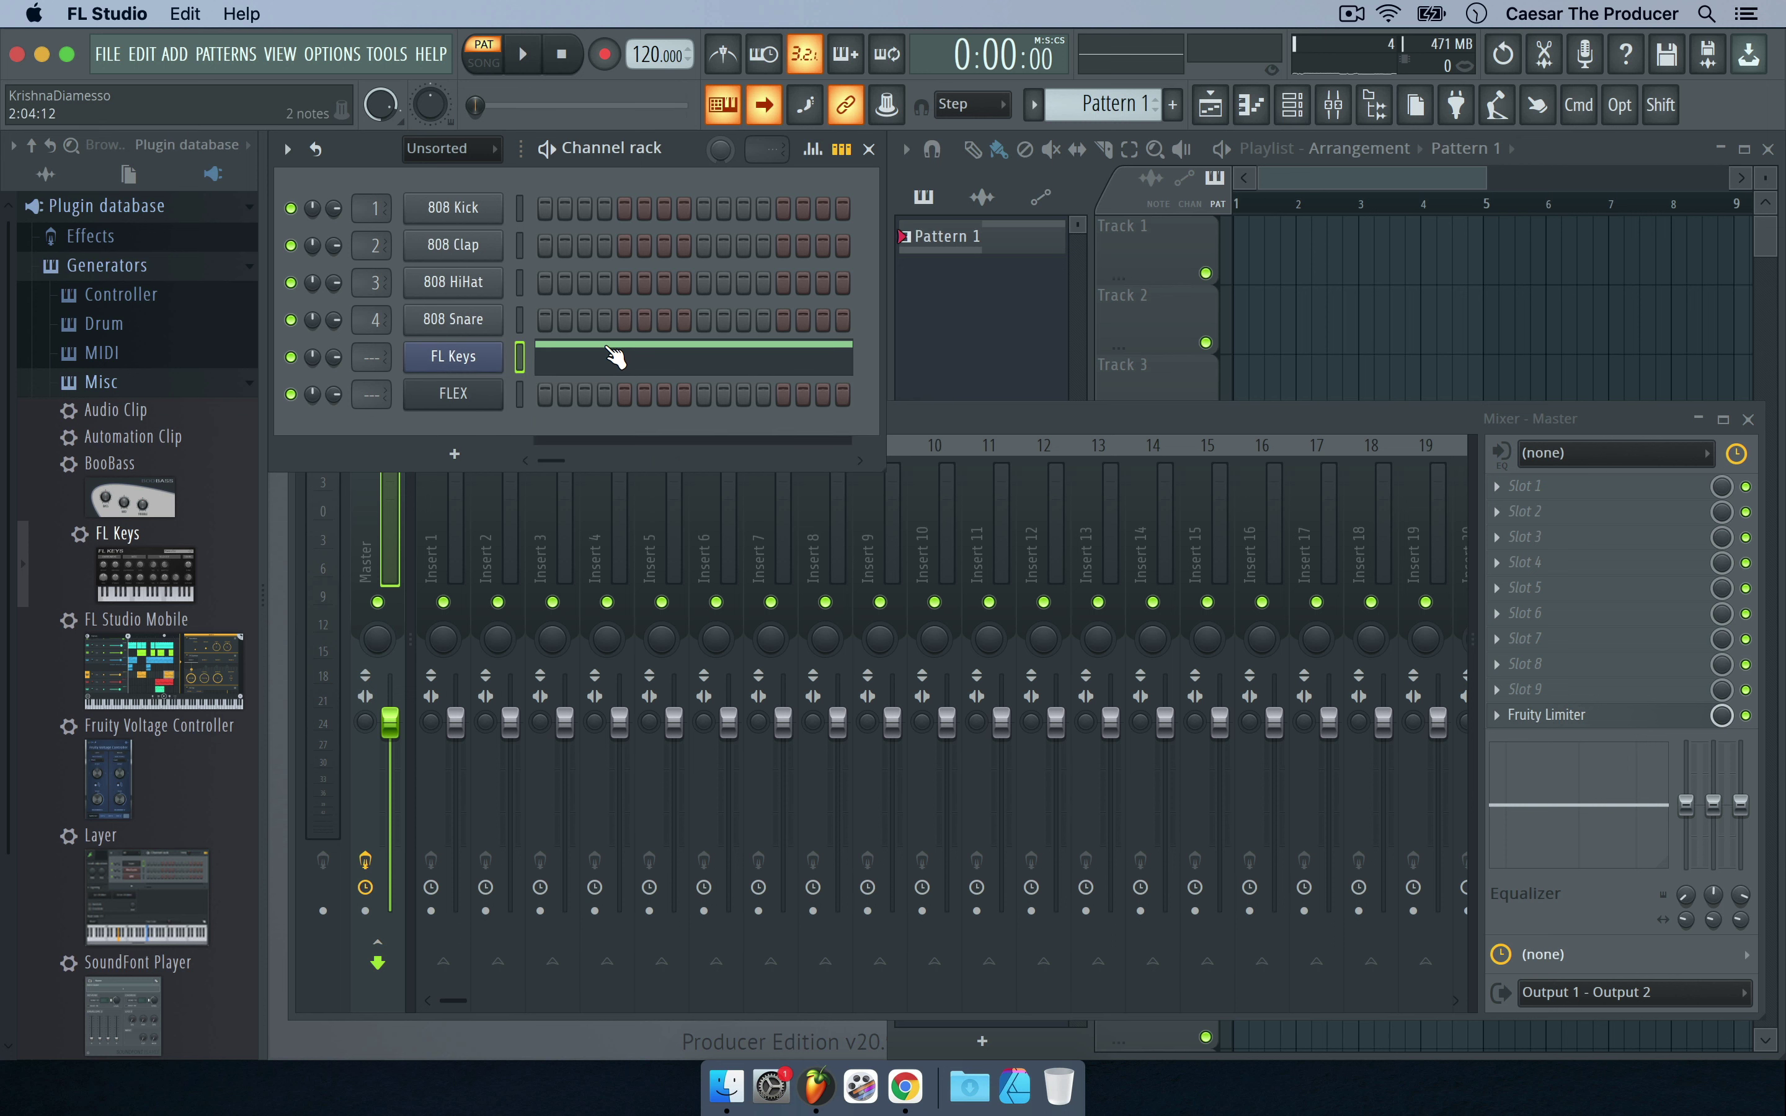
right_click(465, 392)
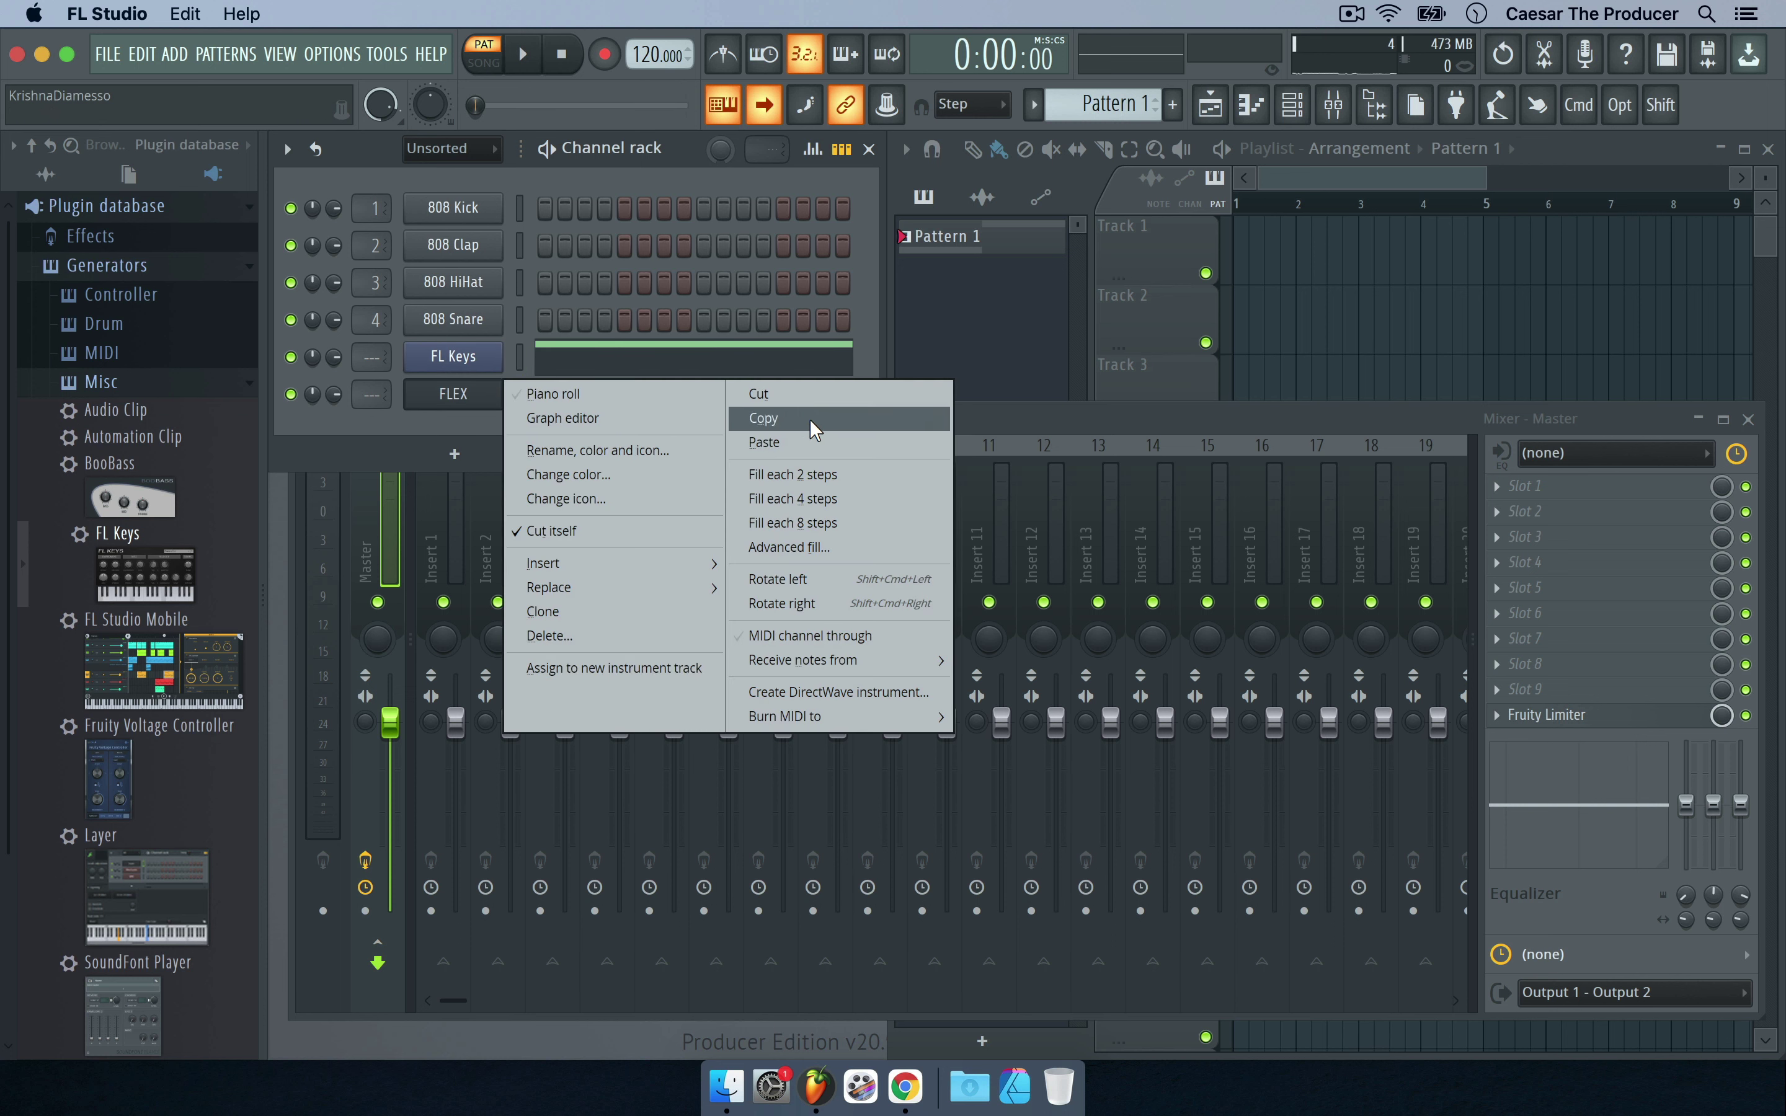
click(809, 441)
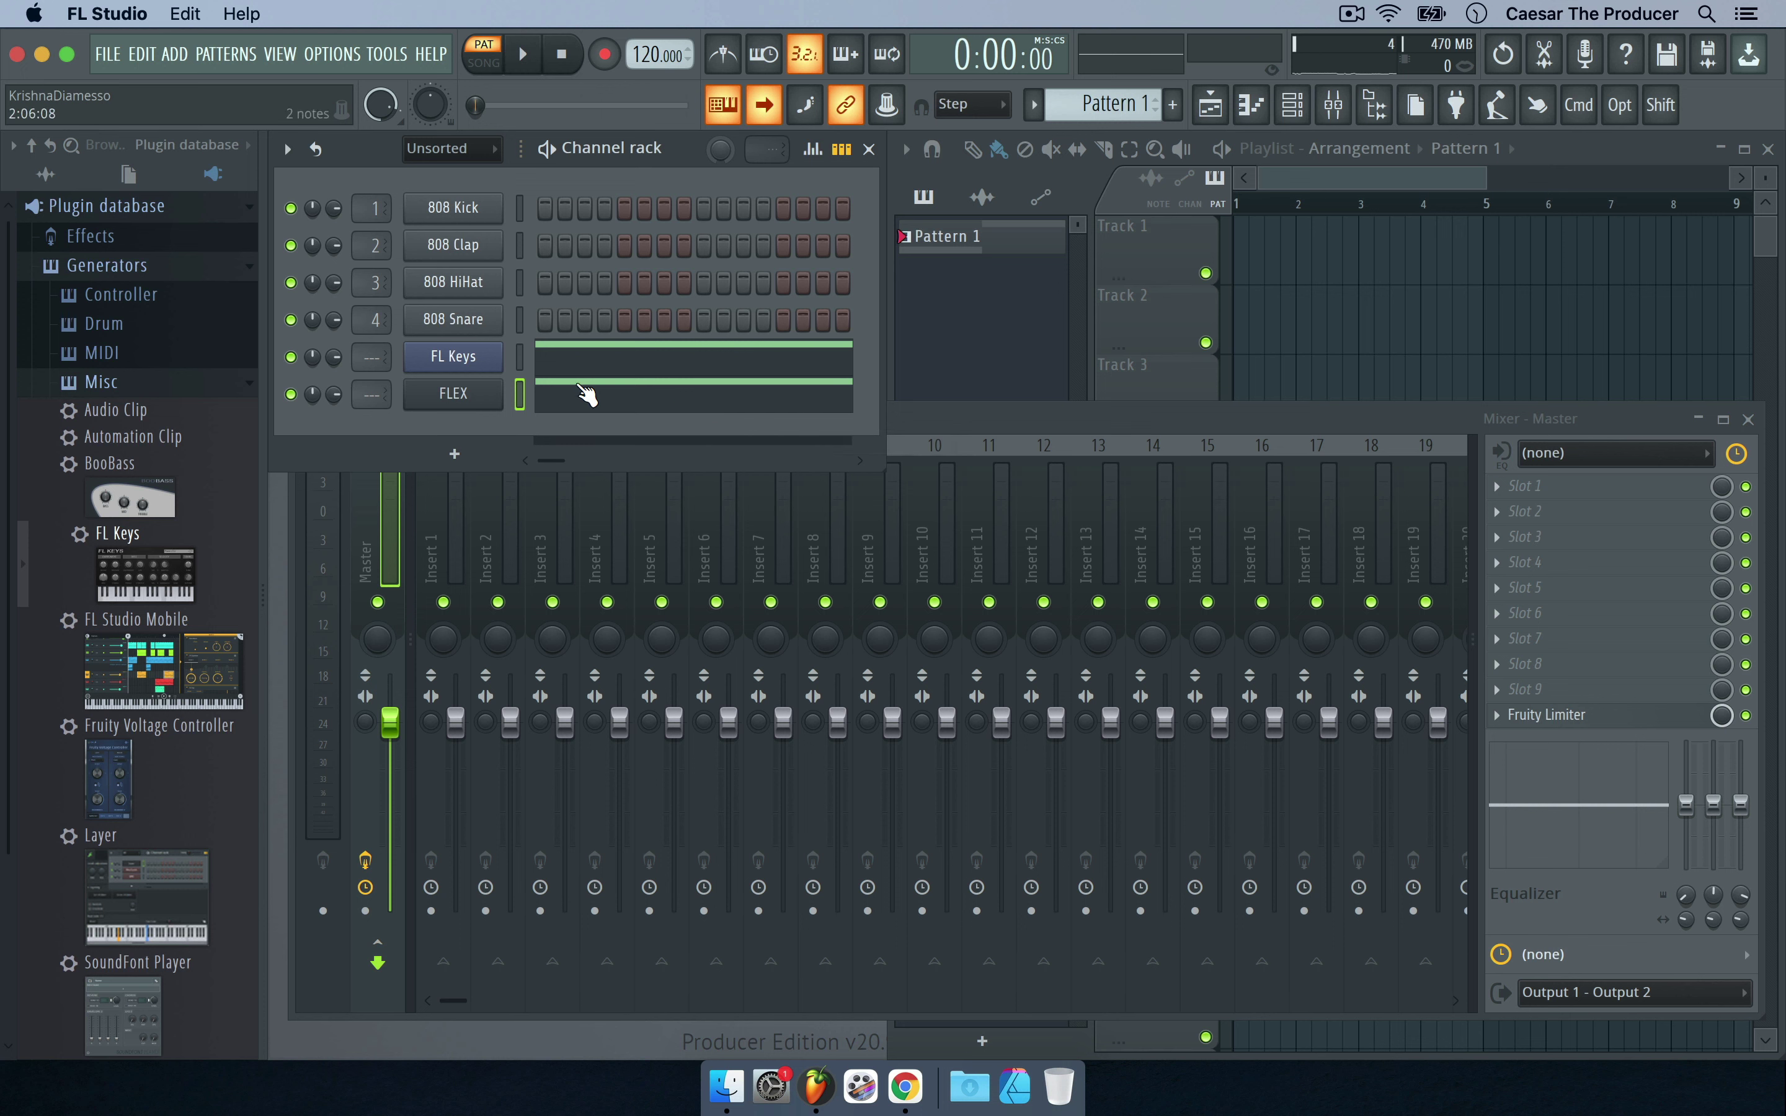
Mute the FL Keys channel and play the pattern to hear the notes on FLEX.
click(290, 357)
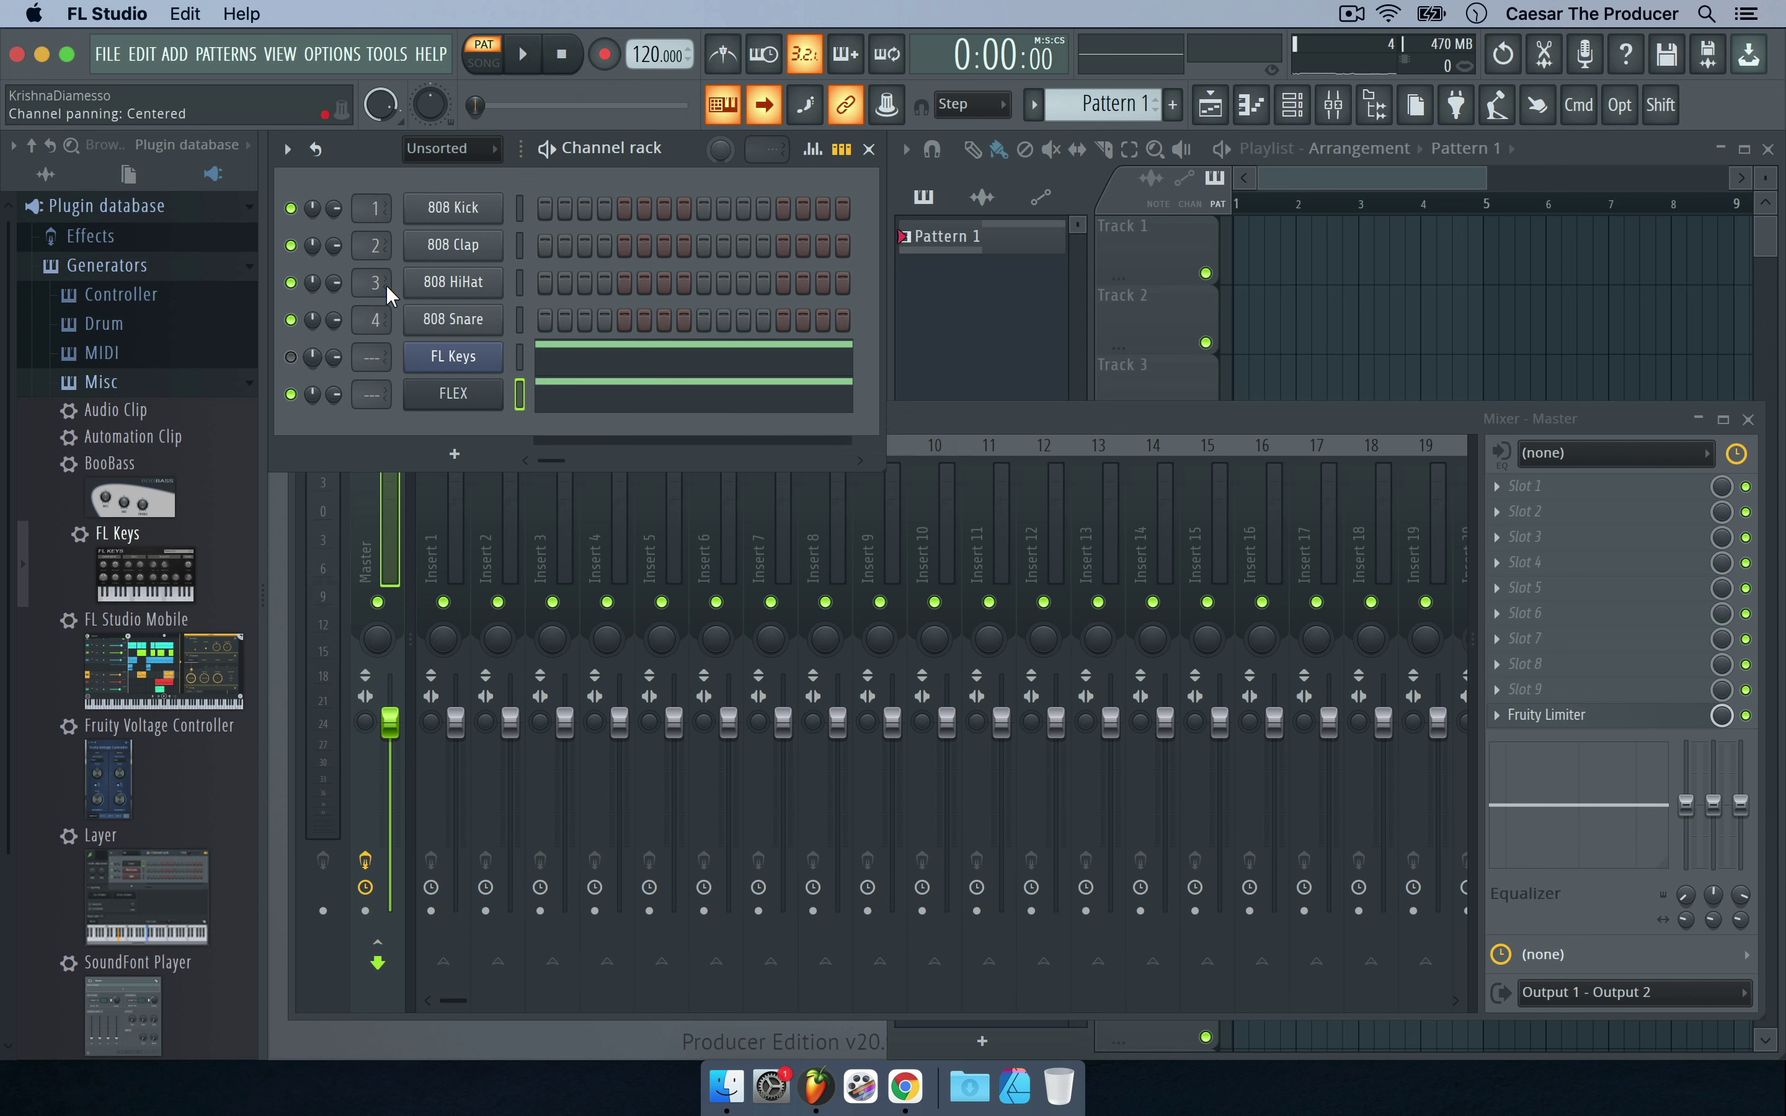
click(529, 59)
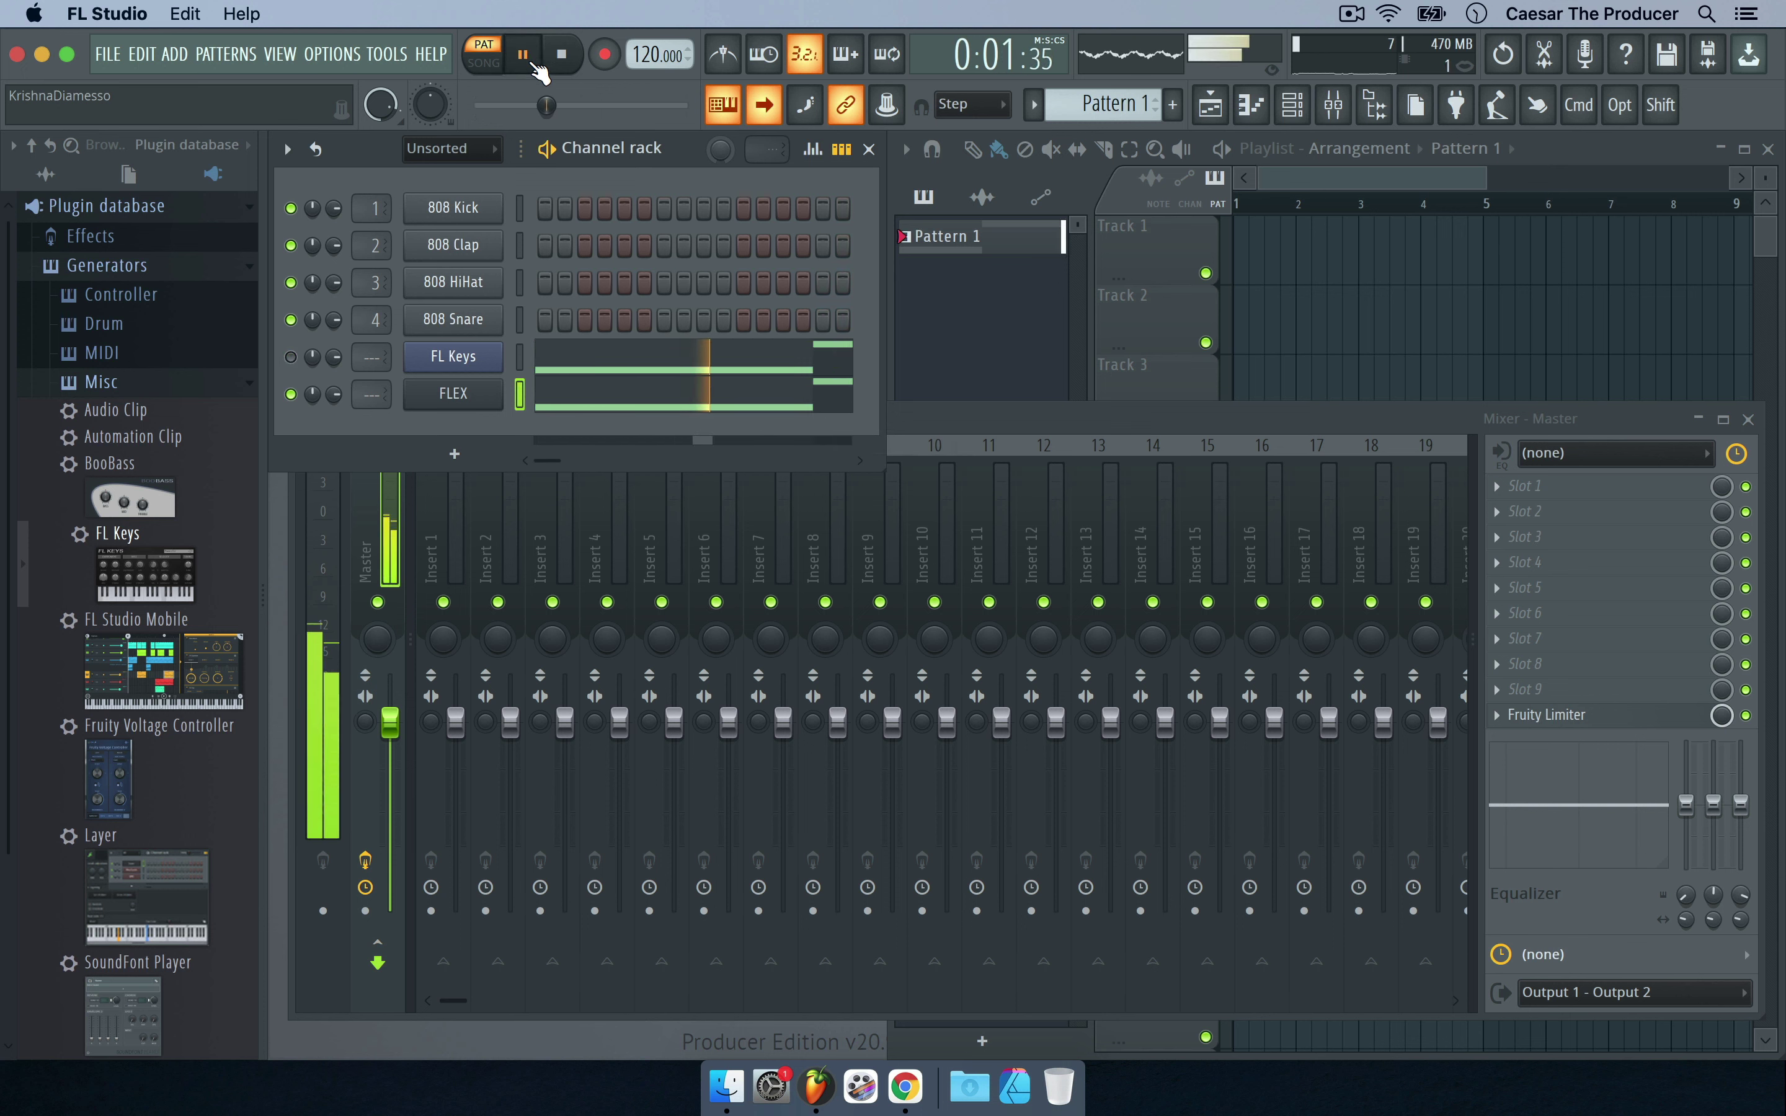
click(562, 59)
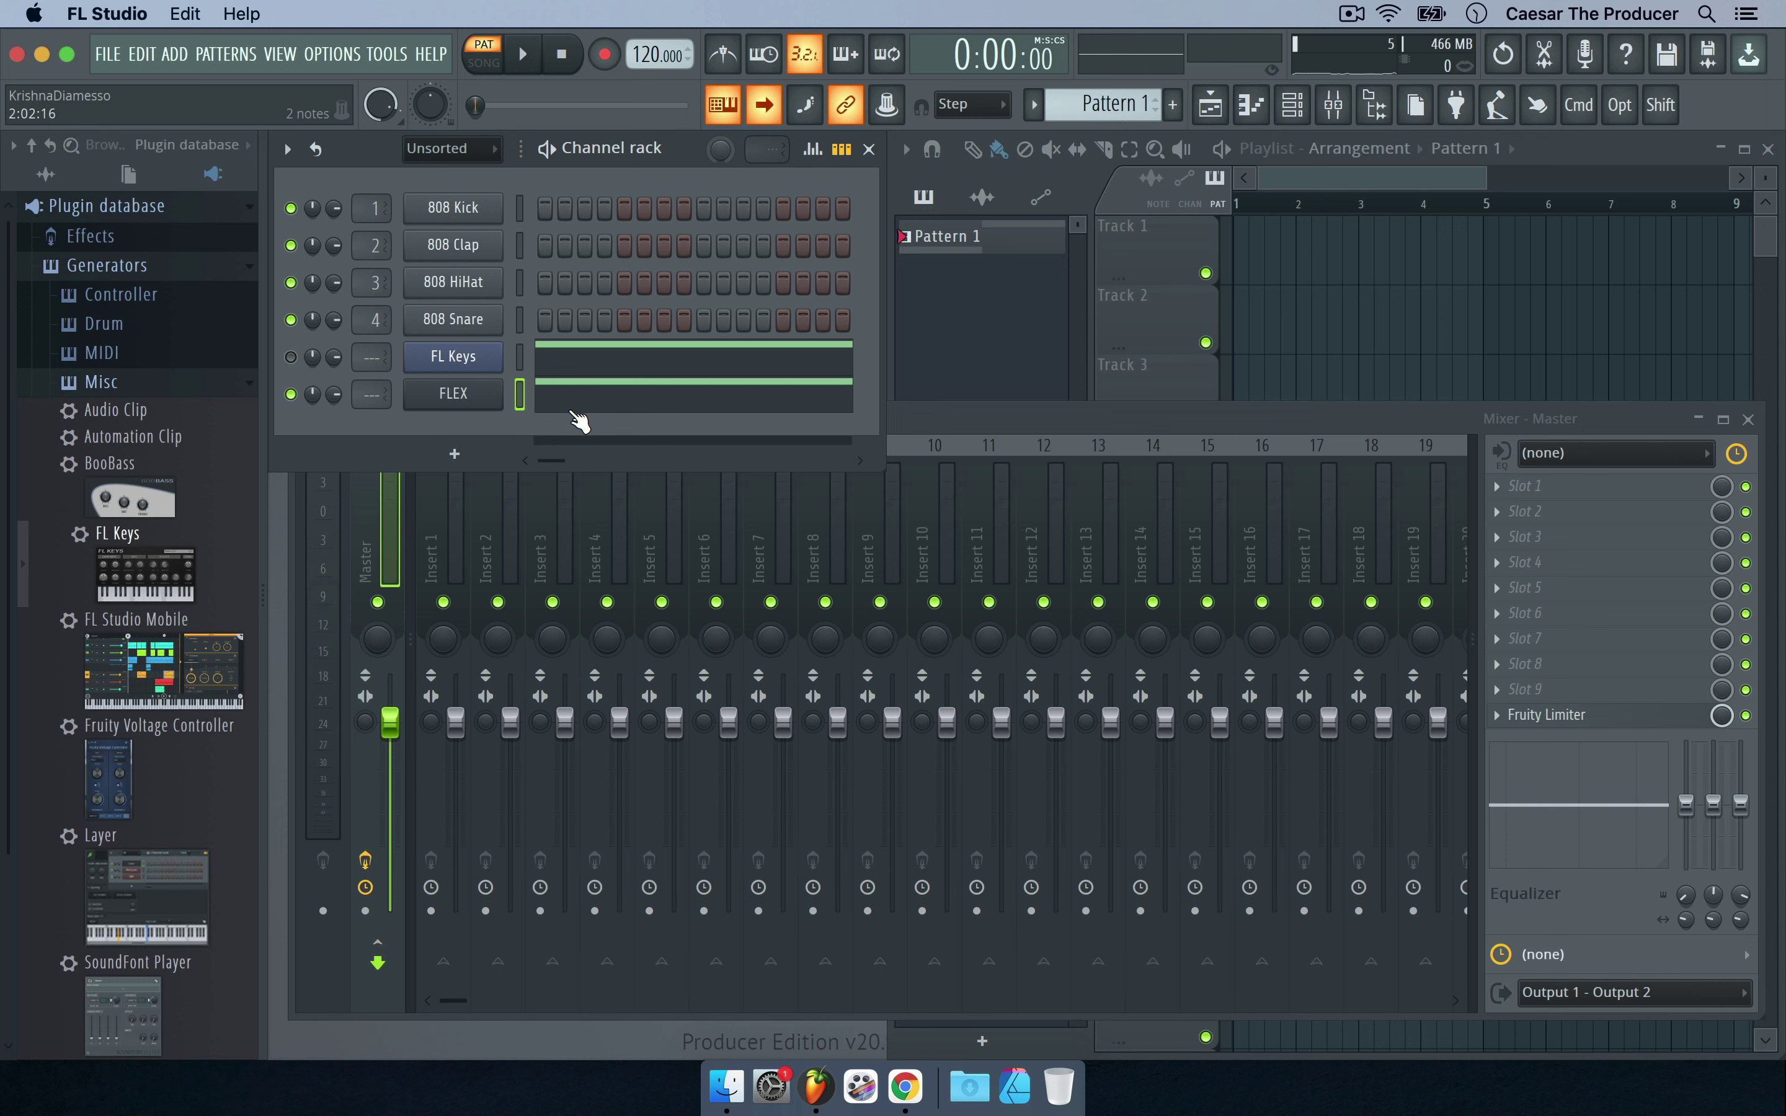
Delete the FLEX channel from the channel rack and unmute the FL Keys channel.
right_click(478, 398)
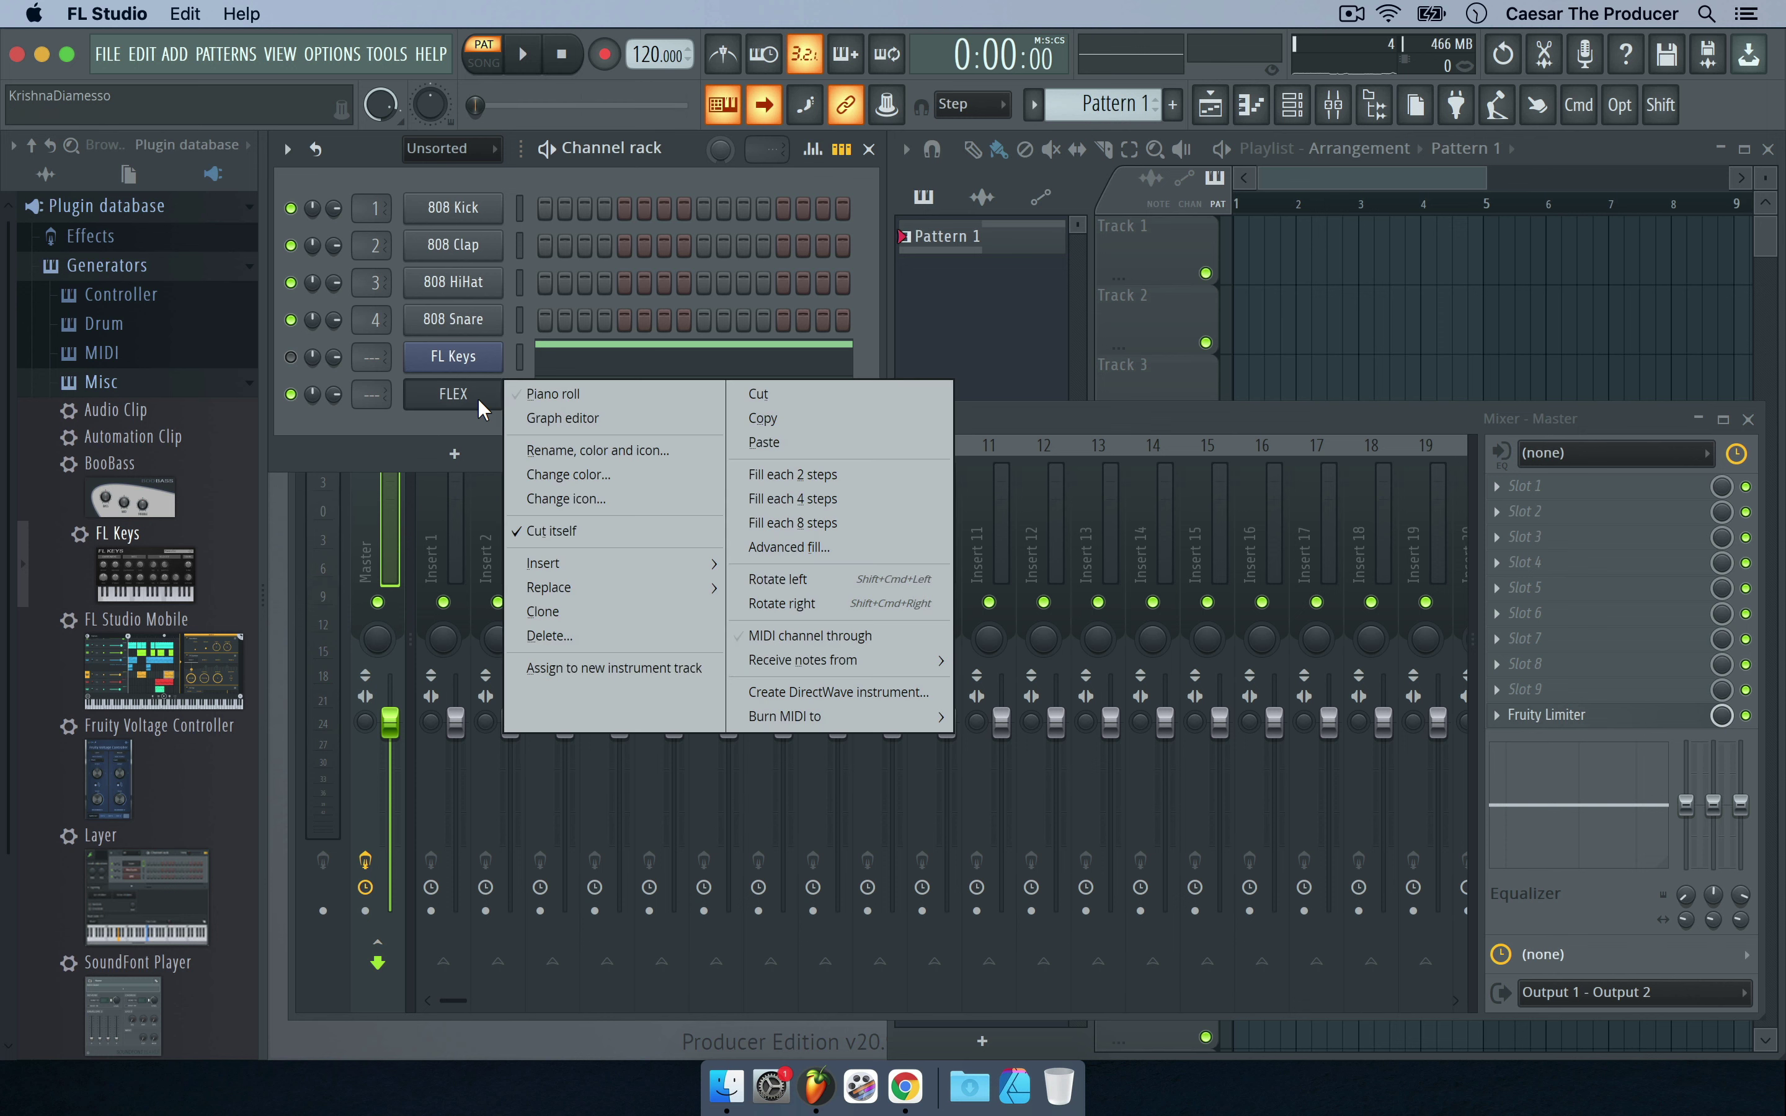
click(560, 636)
click(973, 636)
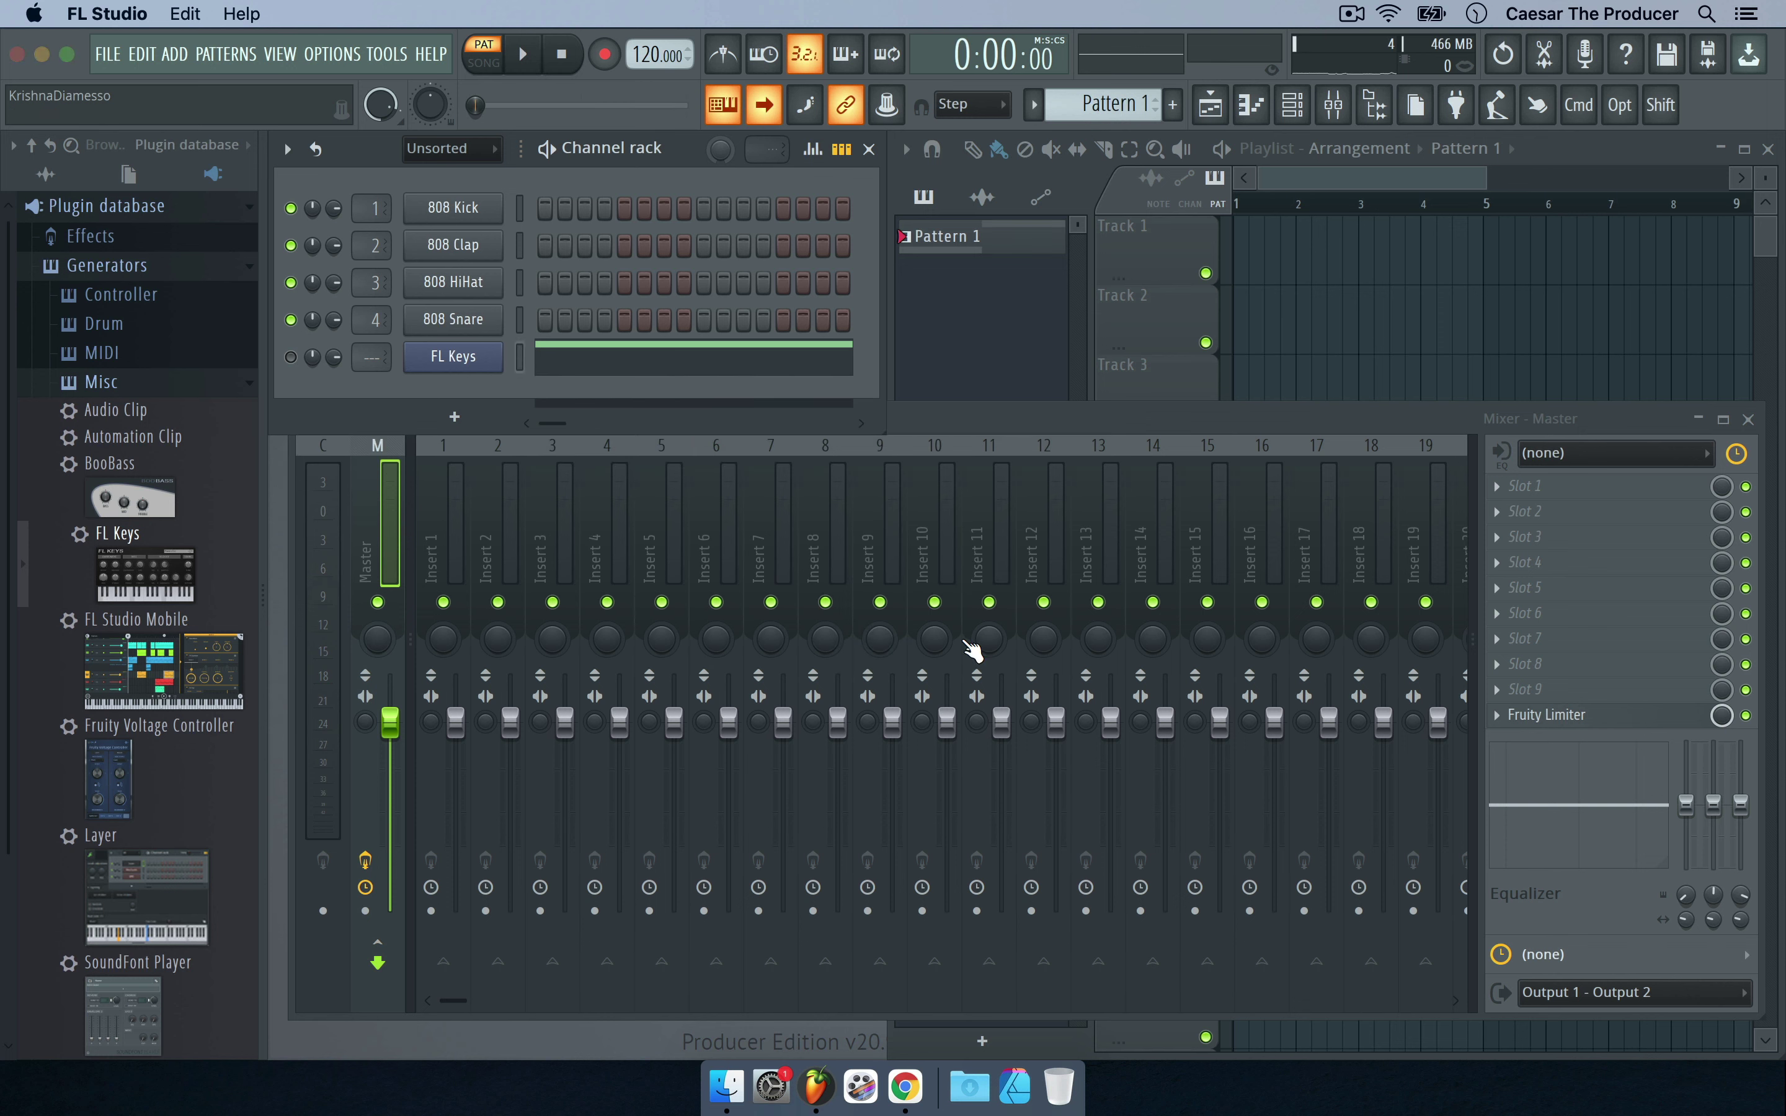
click(291, 357)
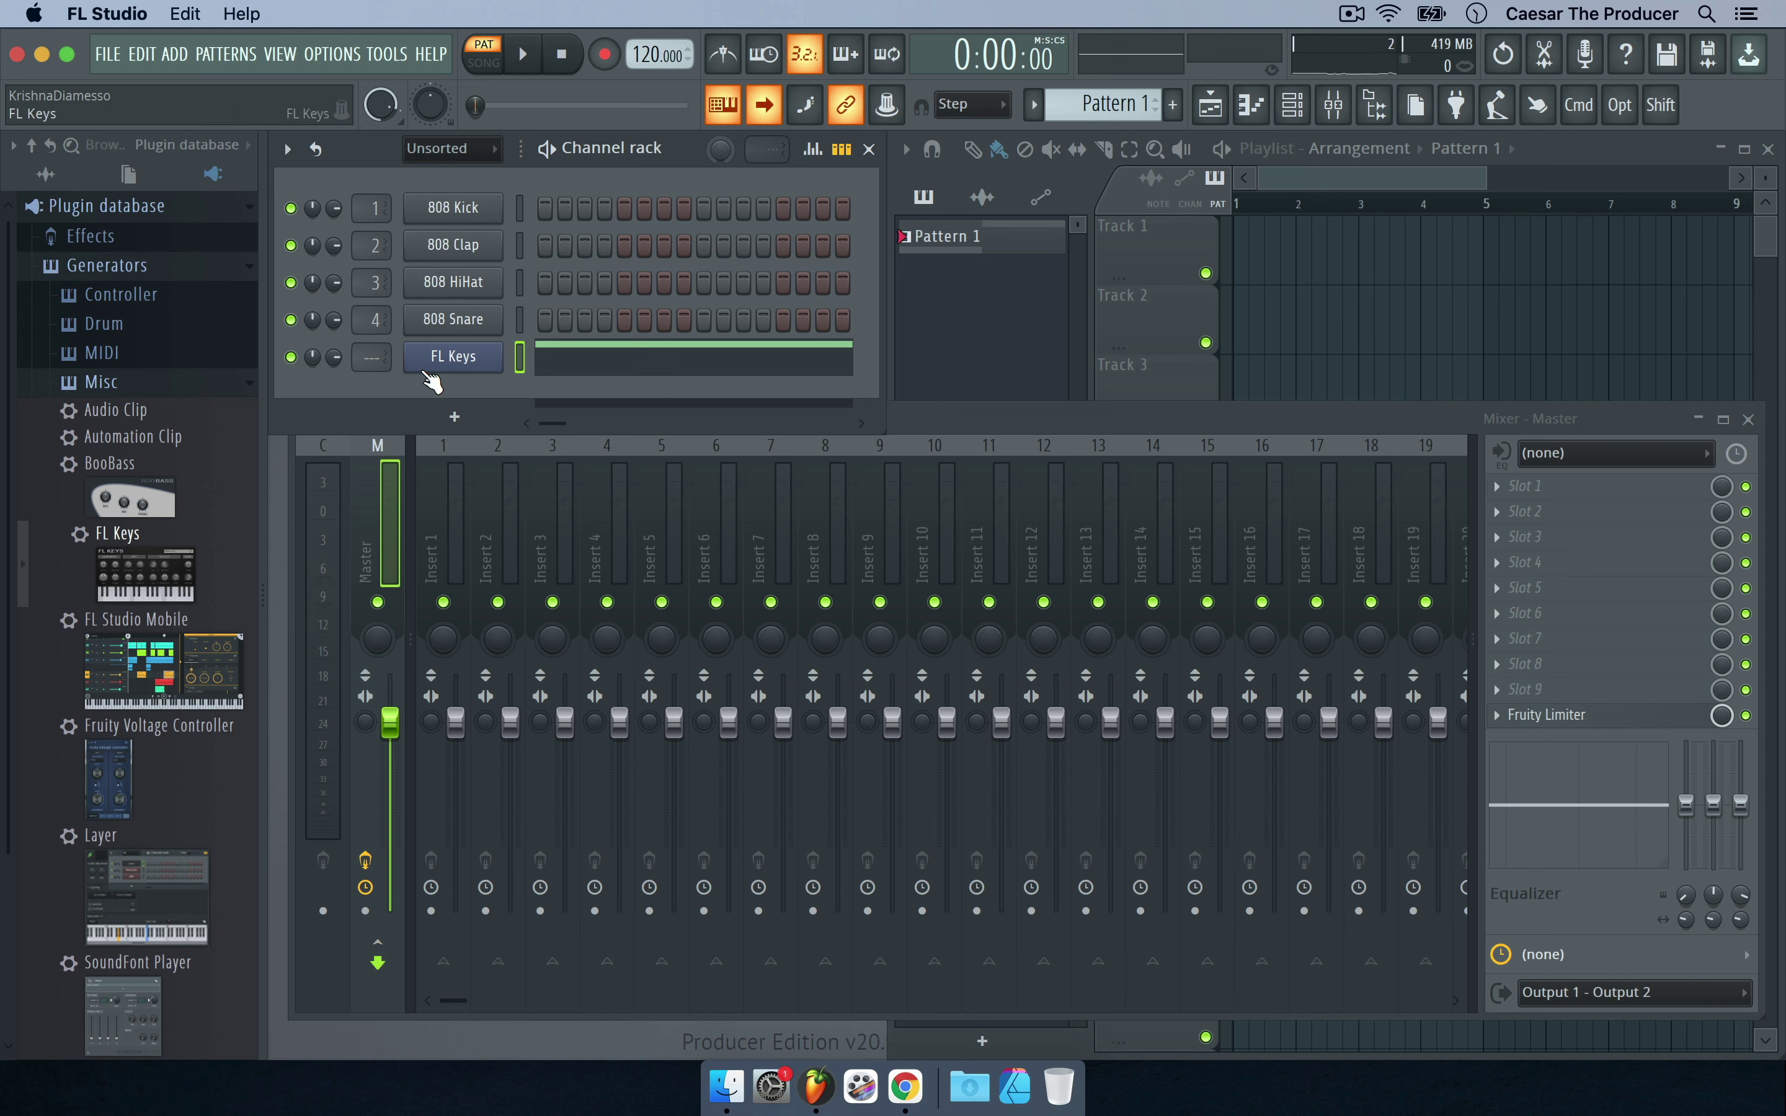
Replace the FL Keys channel's plugin with GMS, keeping the channel's notes.
right_click(456, 359)
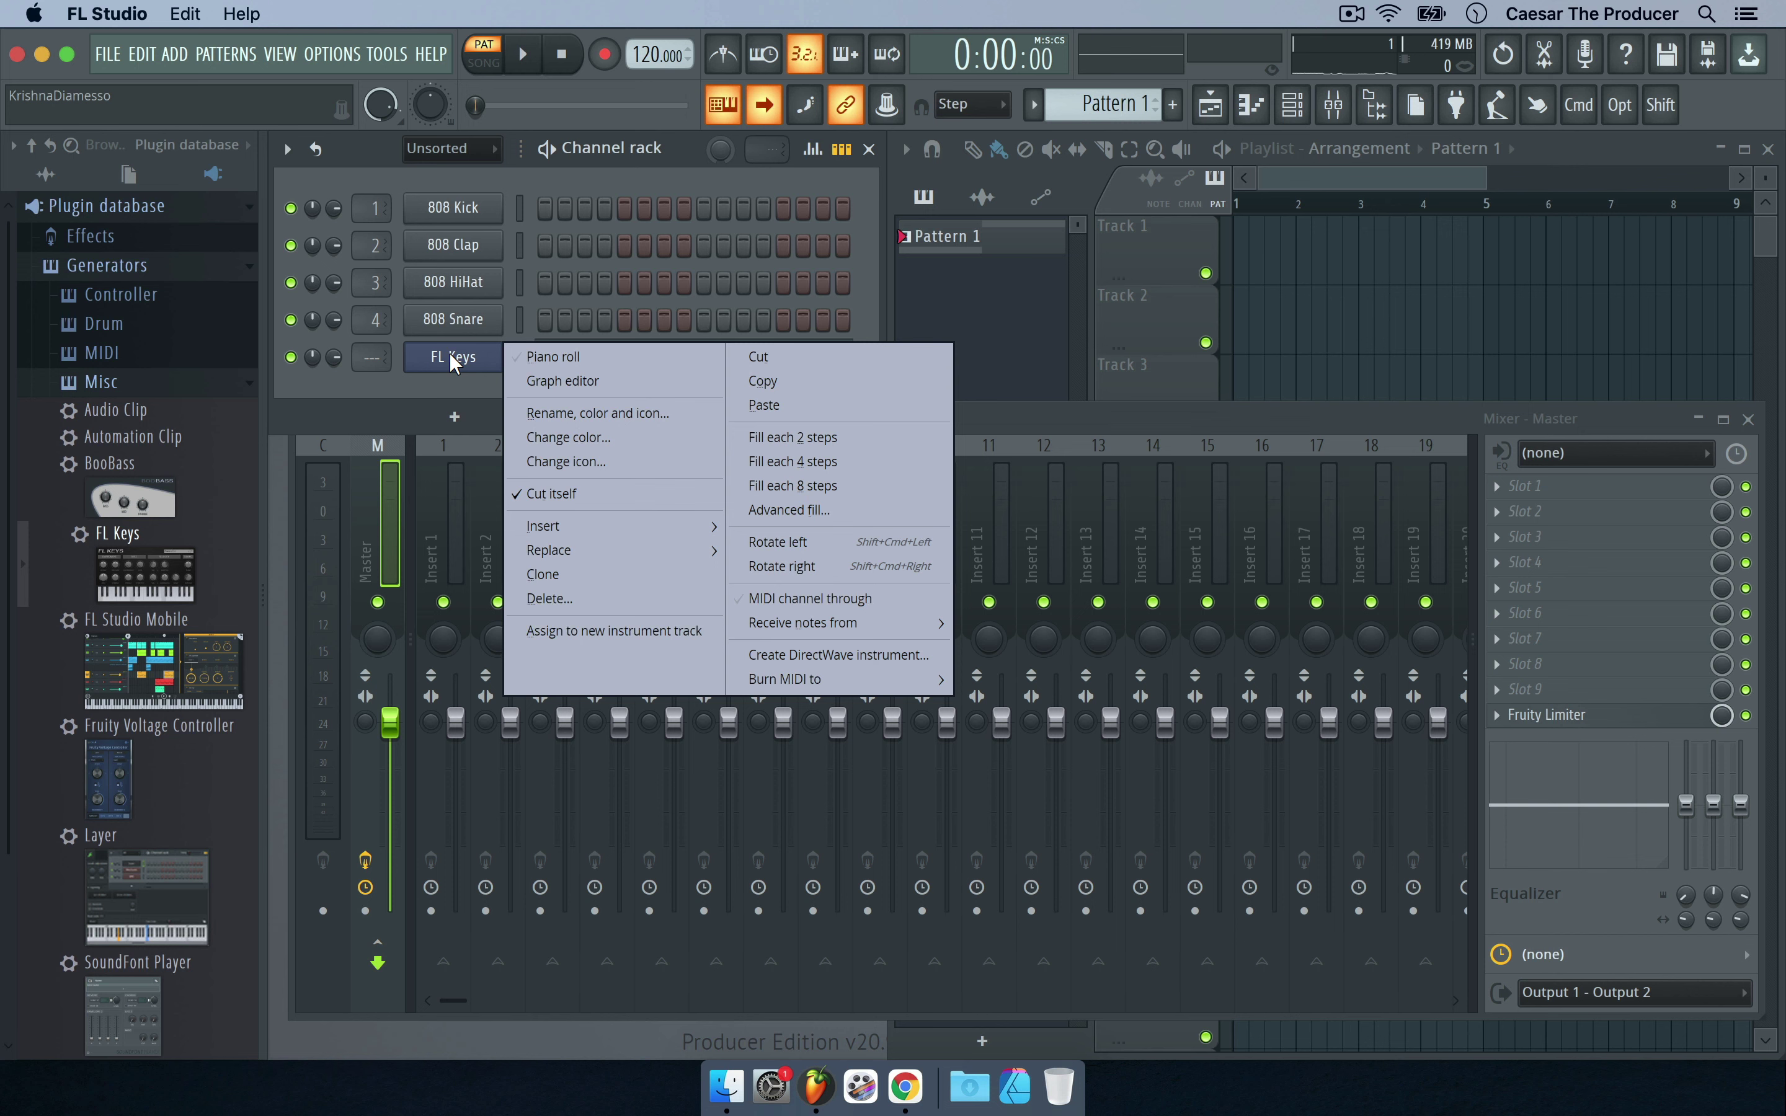
mouse_move(608, 539)
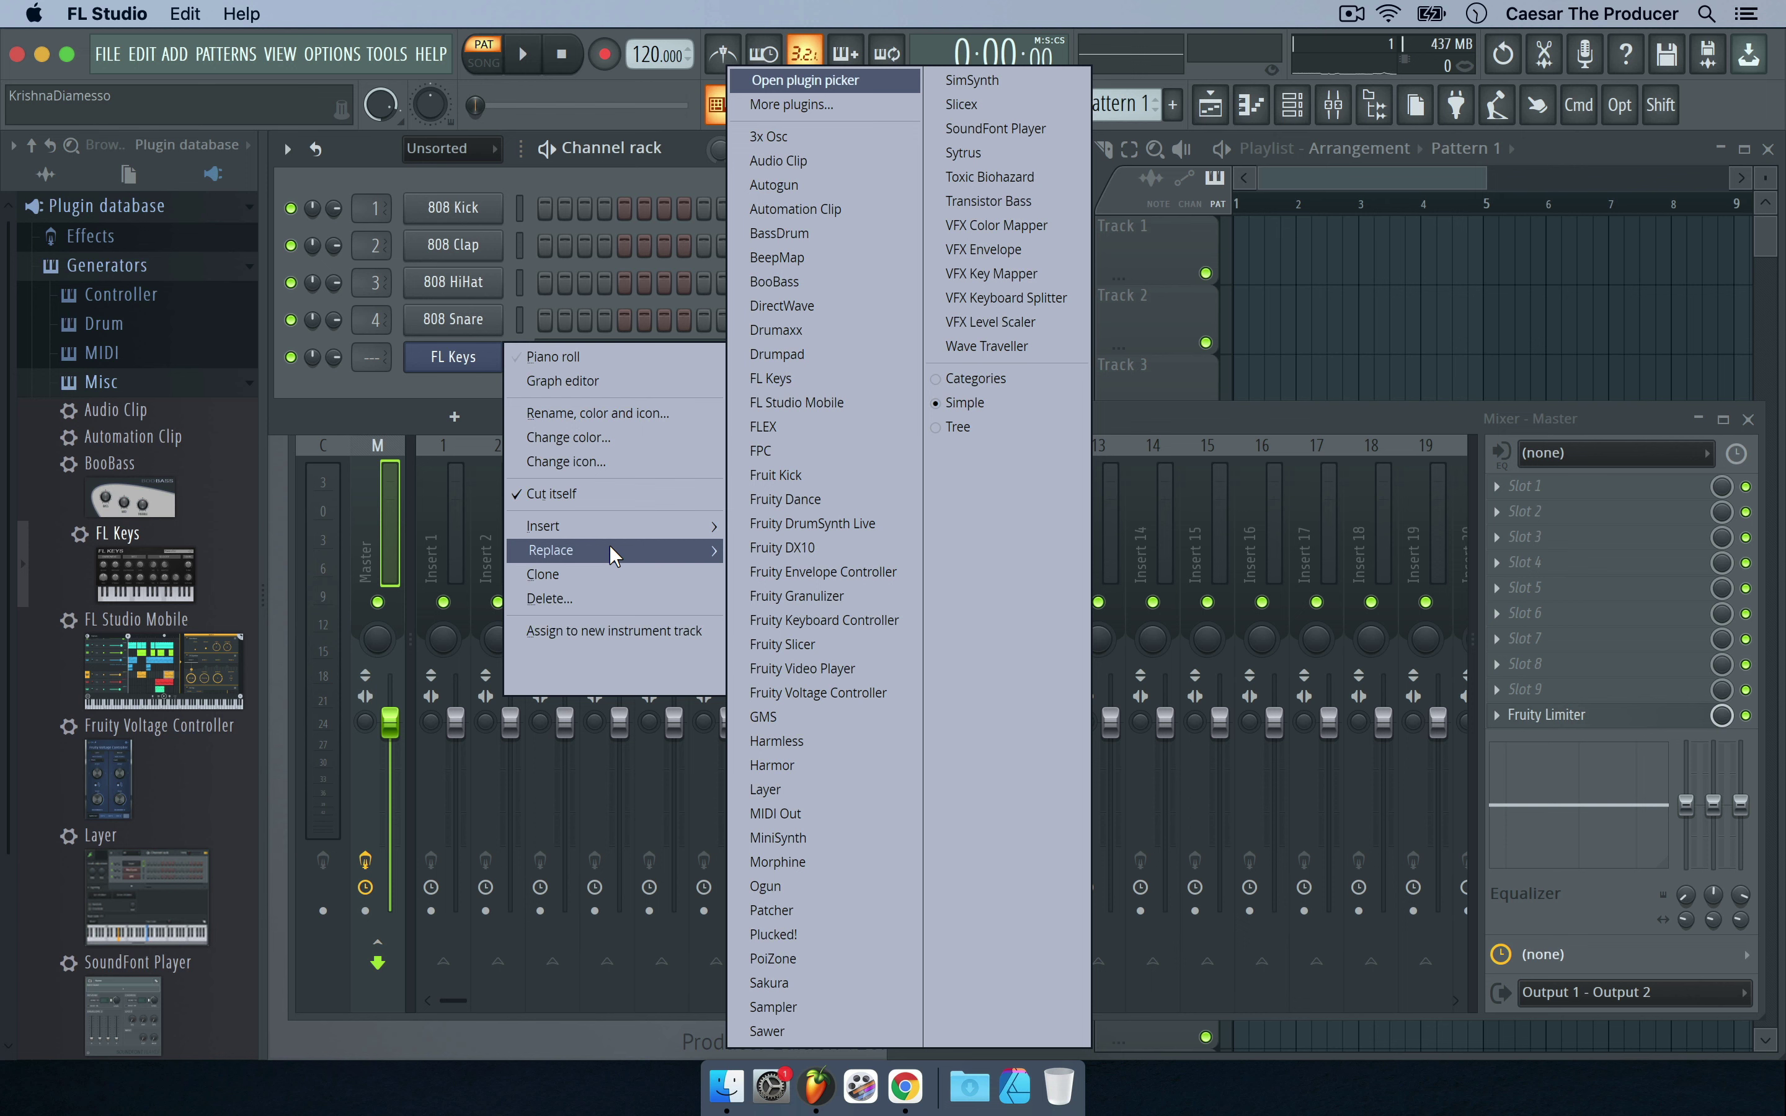
click(854, 721)
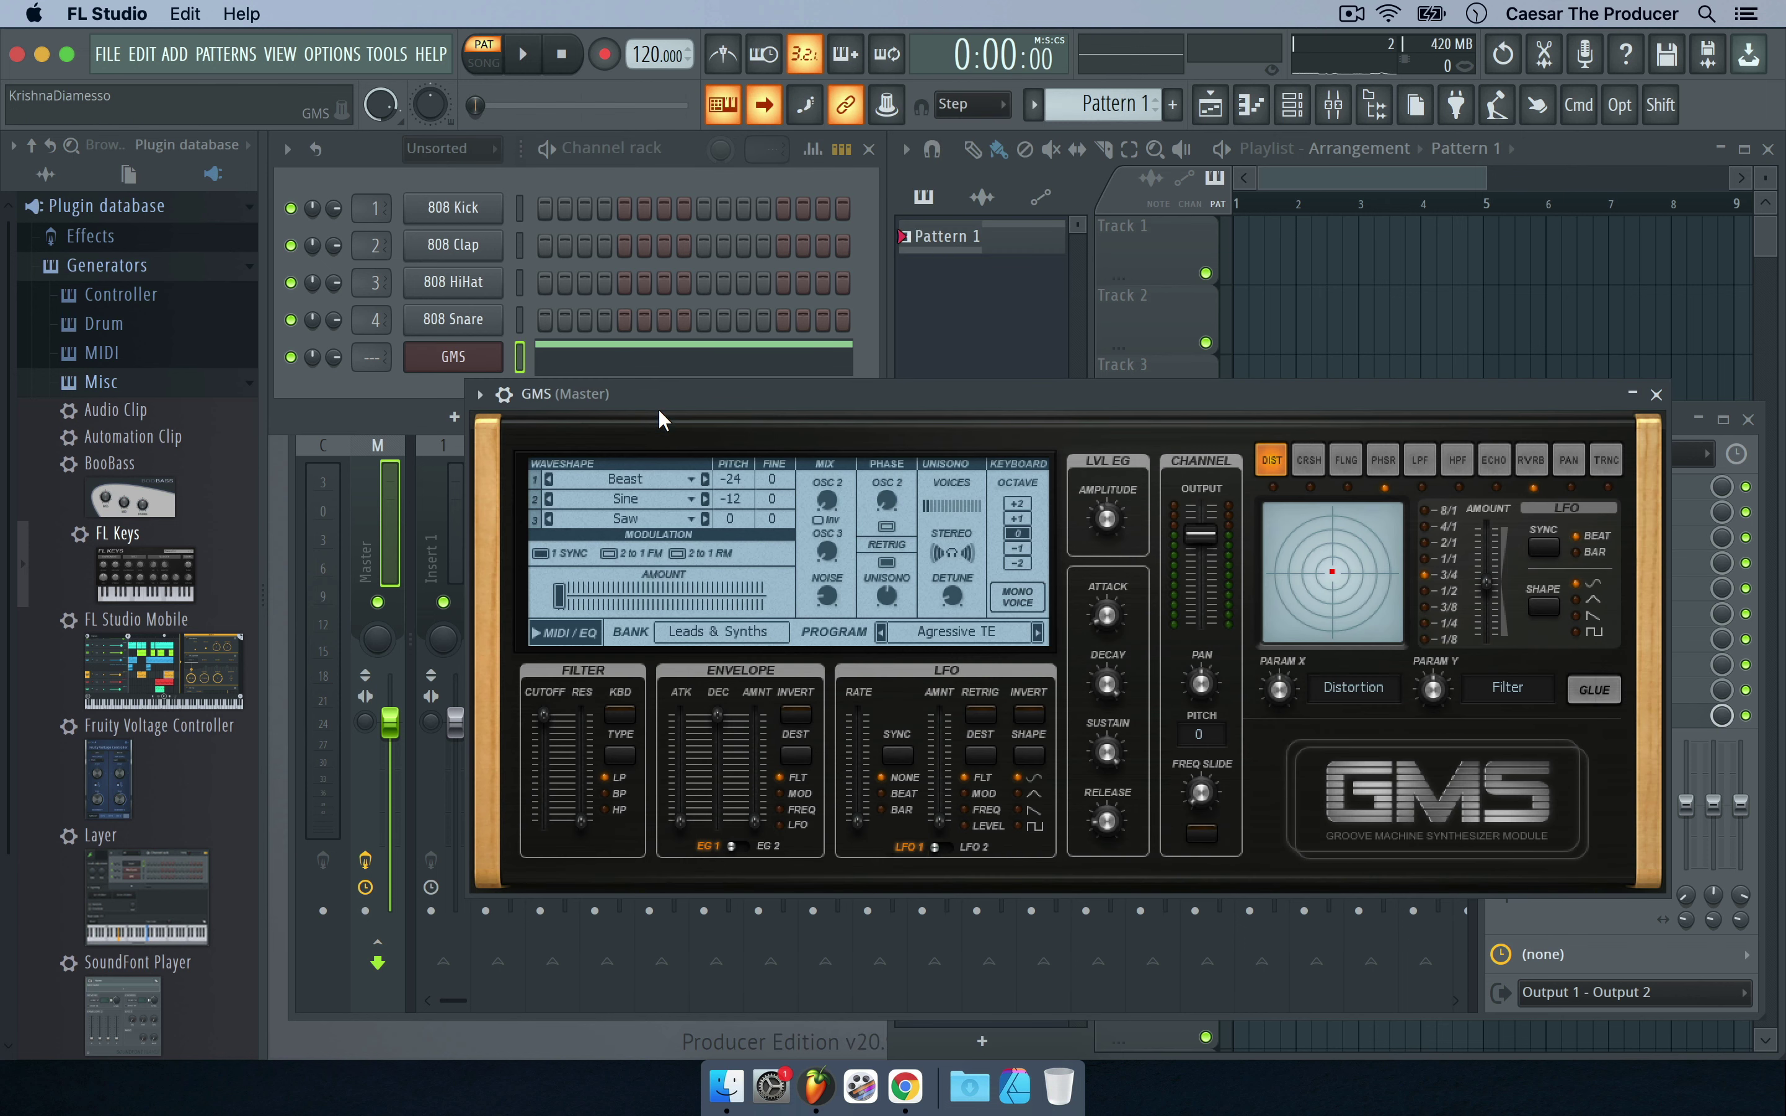
Play the pattern to hear the notes on GMS, stop playback and close the GMS plugin window.
click(524, 54)
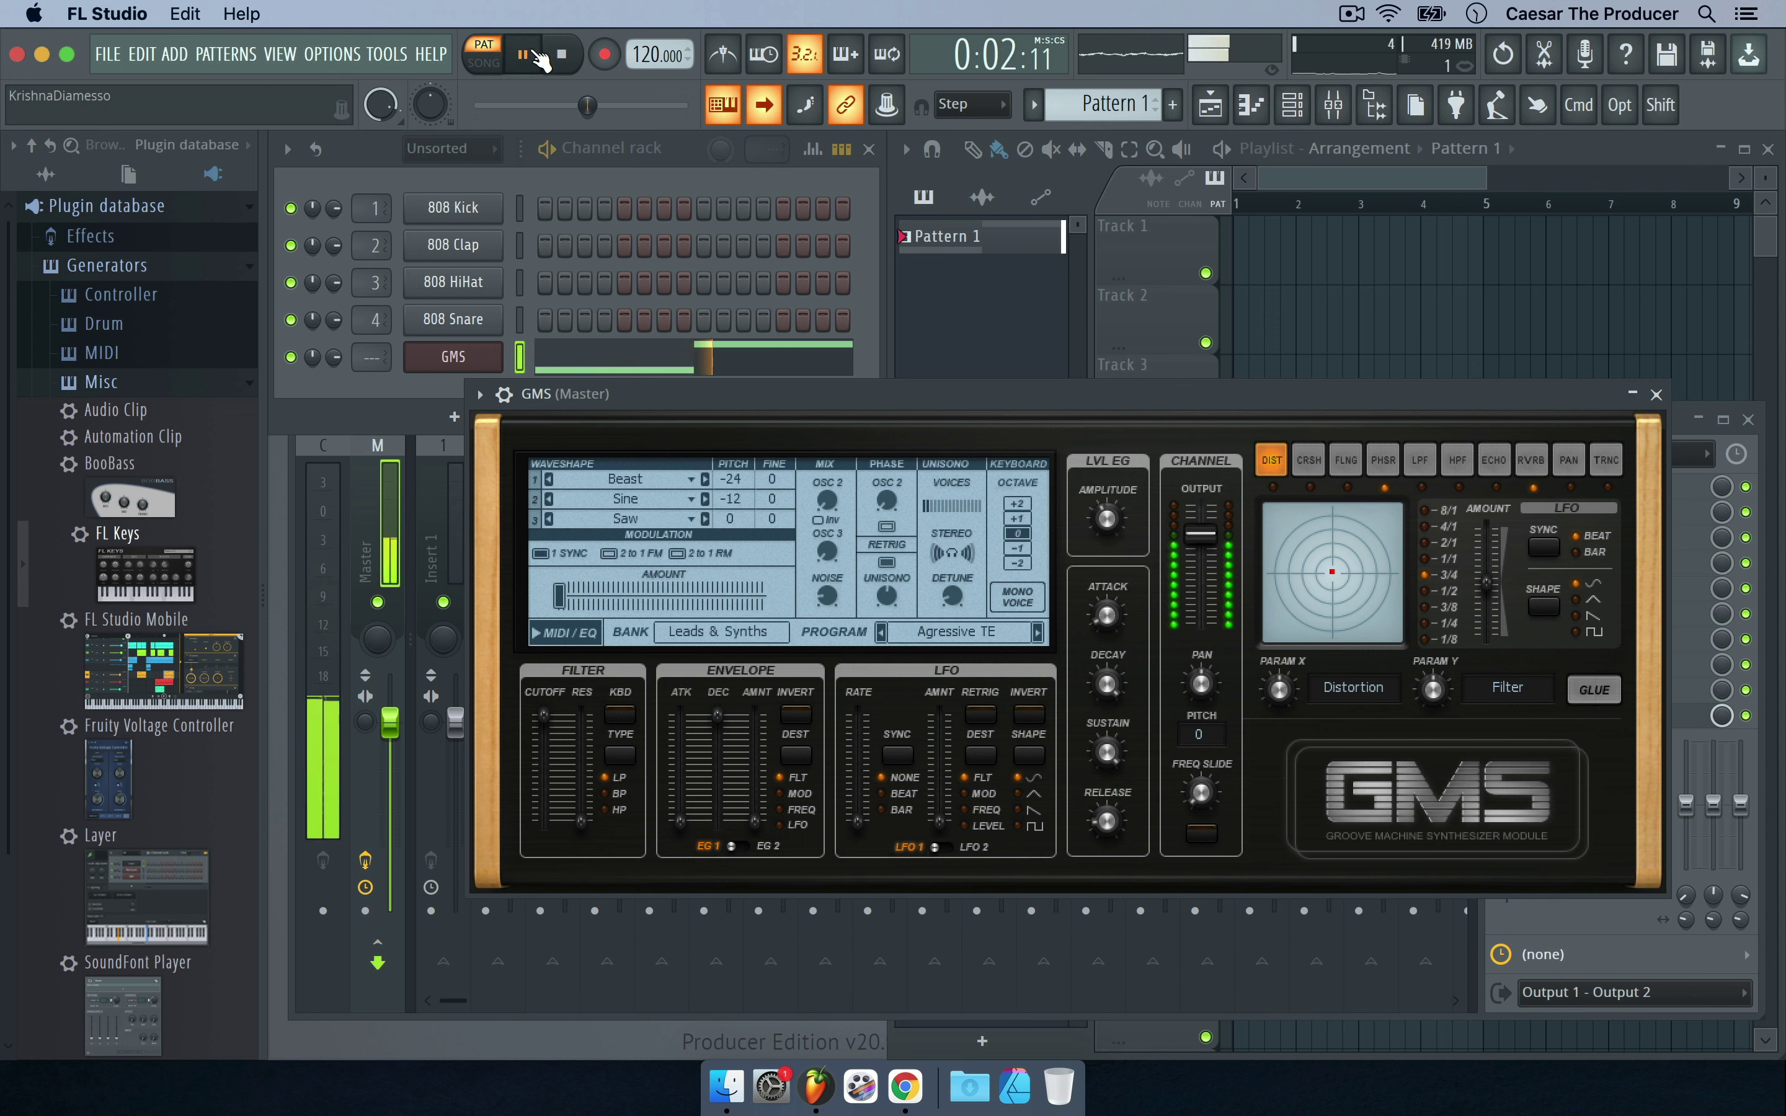
click(562, 55)
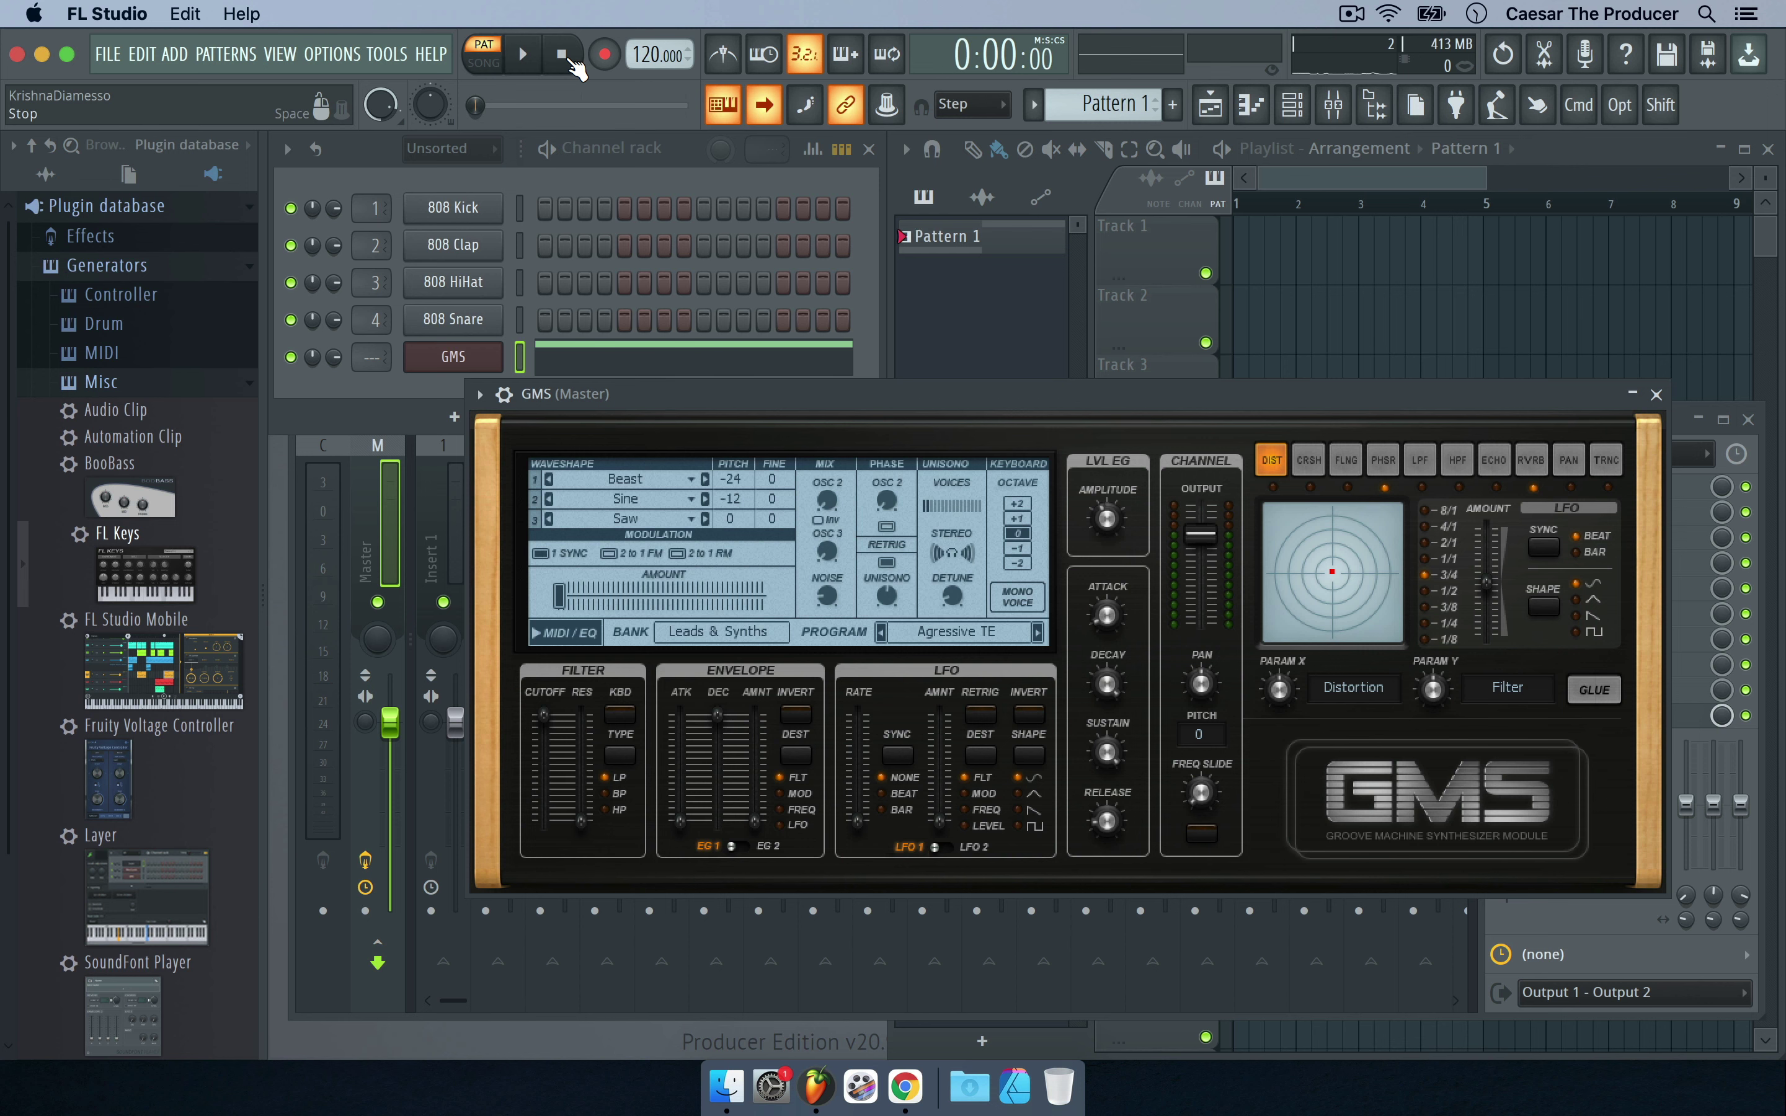
click(1656, 394)
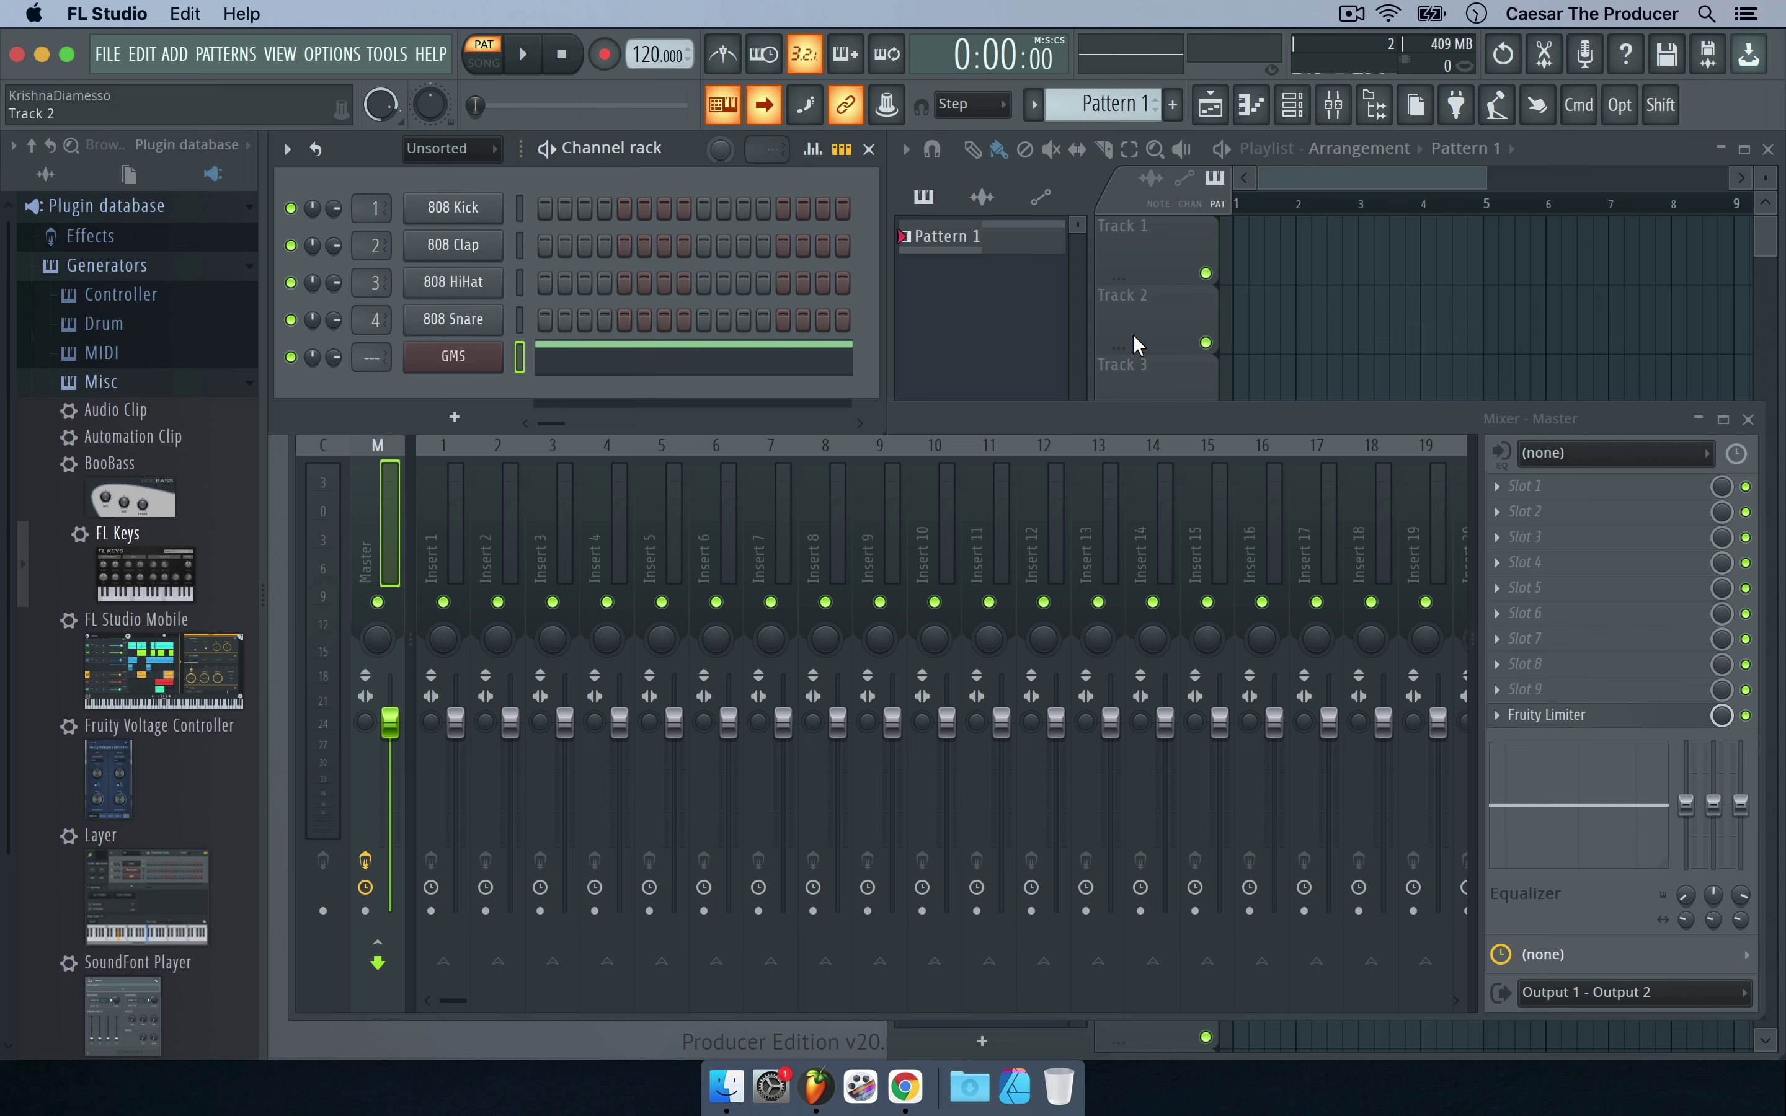
View the plugin picker and the list of plugins available for a new channel, closing each without adding anything.
click(1458, 110)
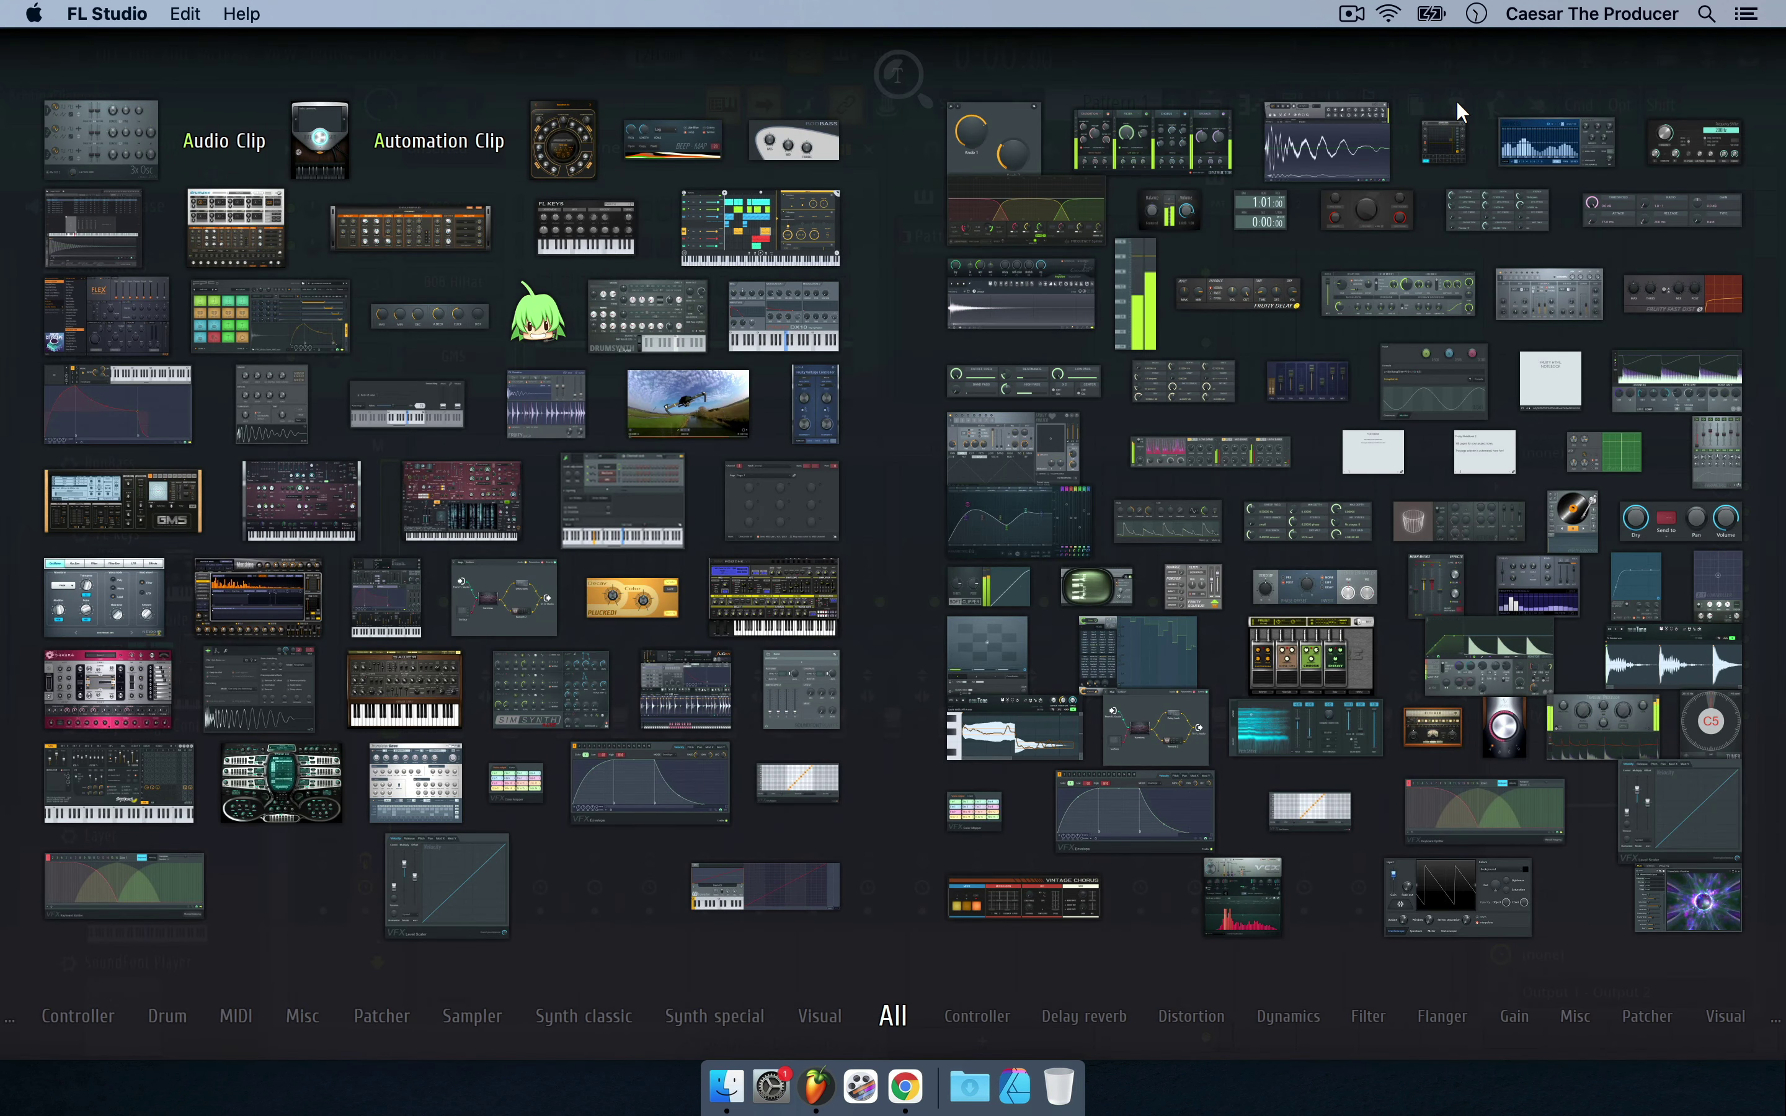
click(1458, 109)
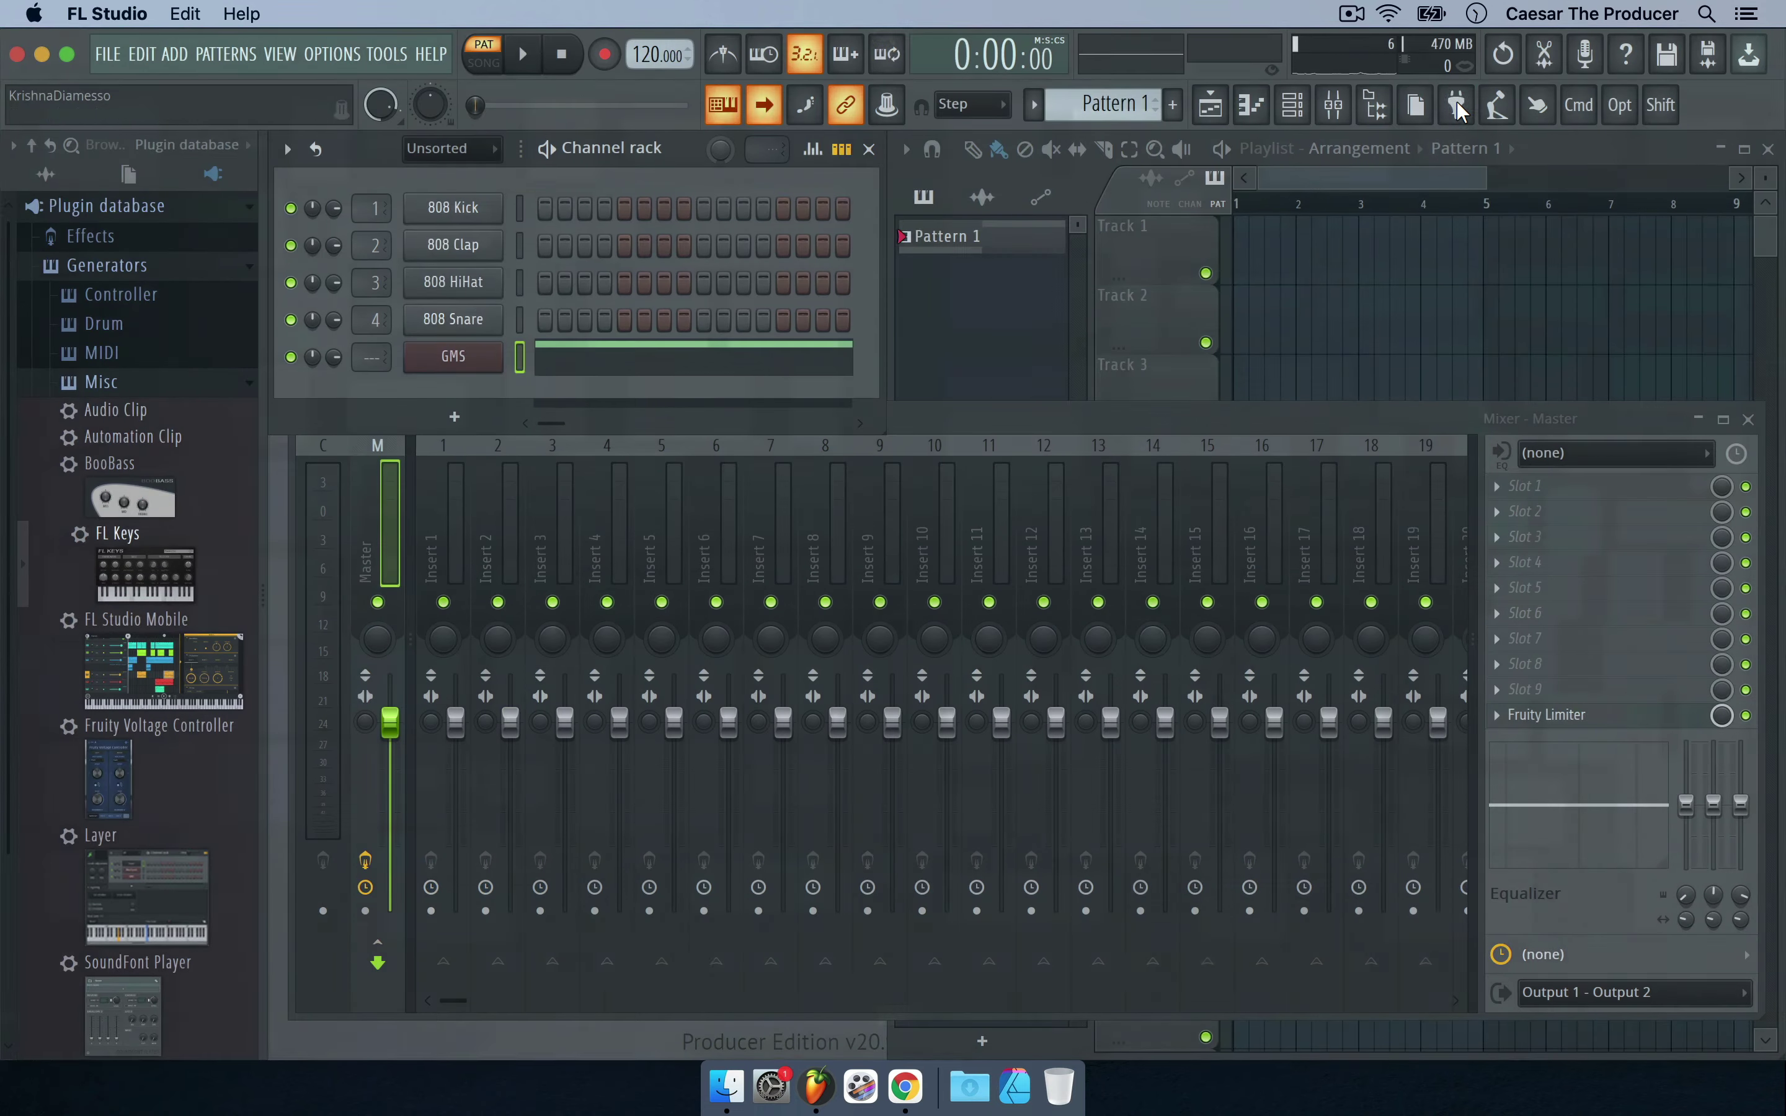
click(467, 410)
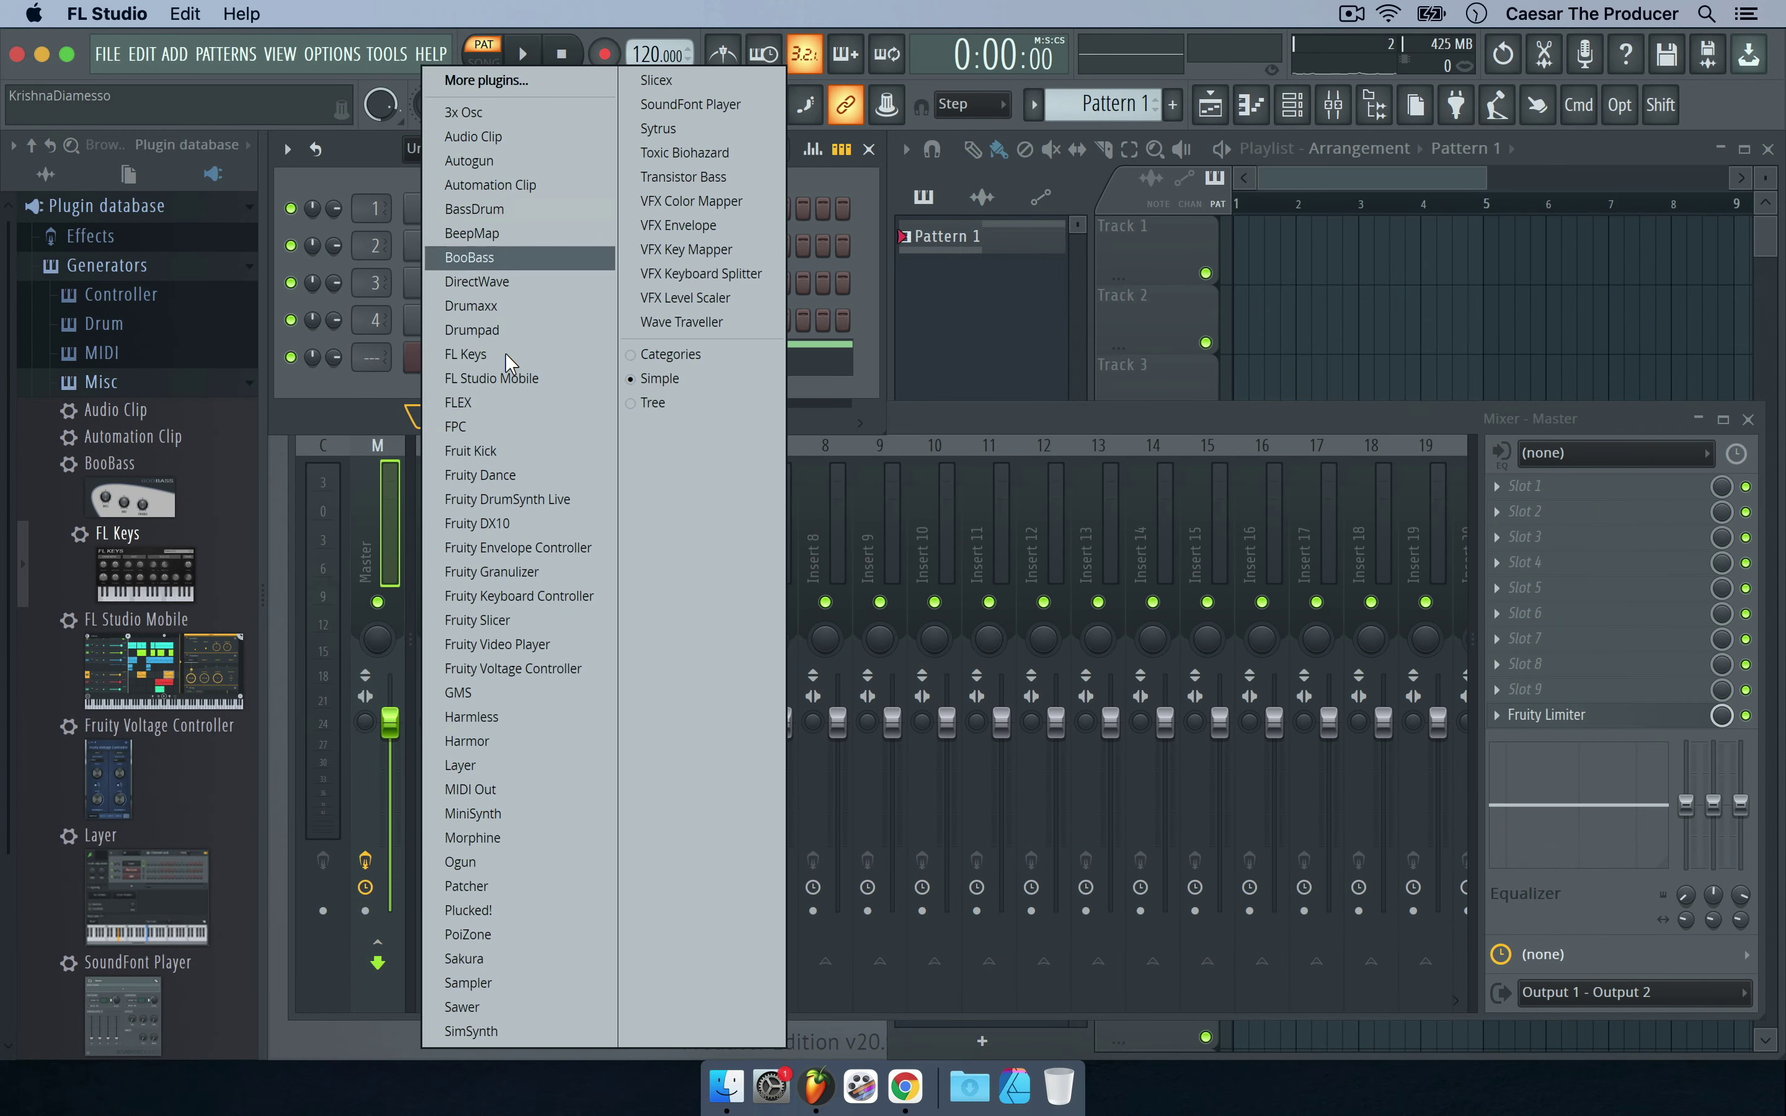
click(371, 406)
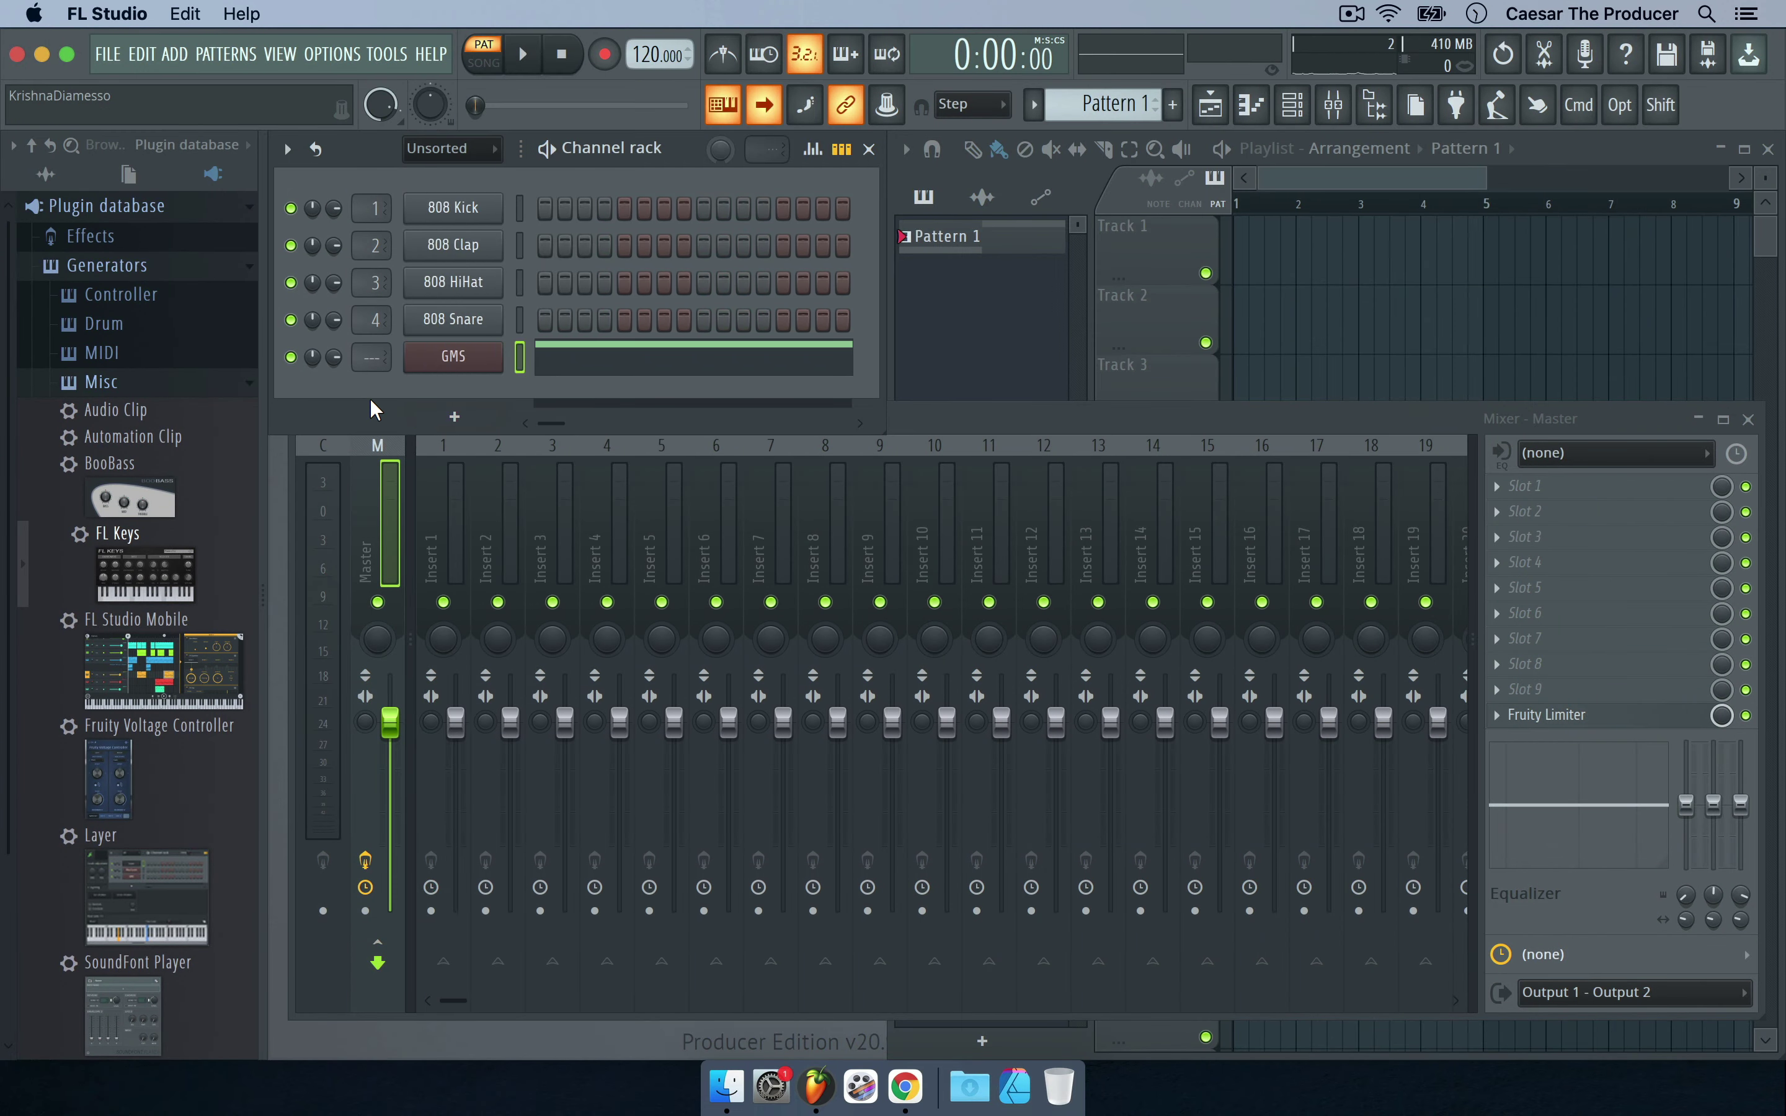